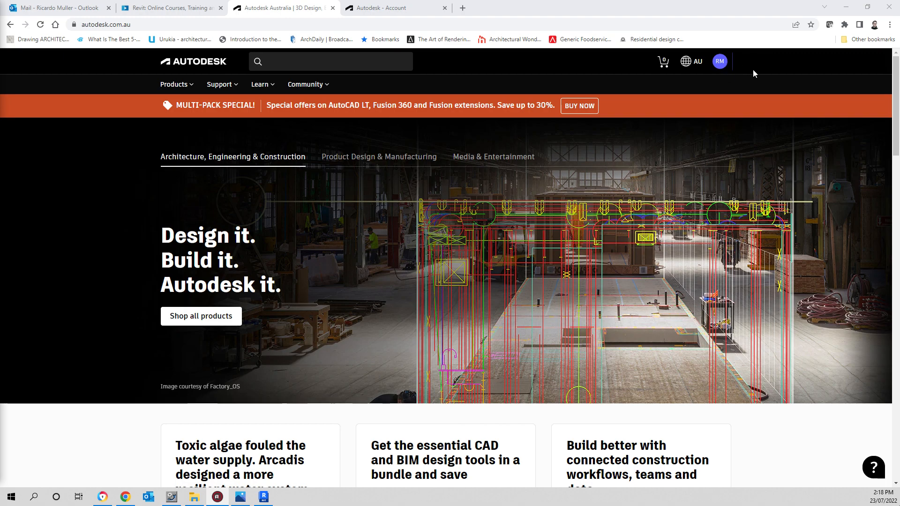
Step: Look through the product overview on the Autodesk site and the account's Products and Services listing
{"action": "left_click", "coordinate": [192, 88]}
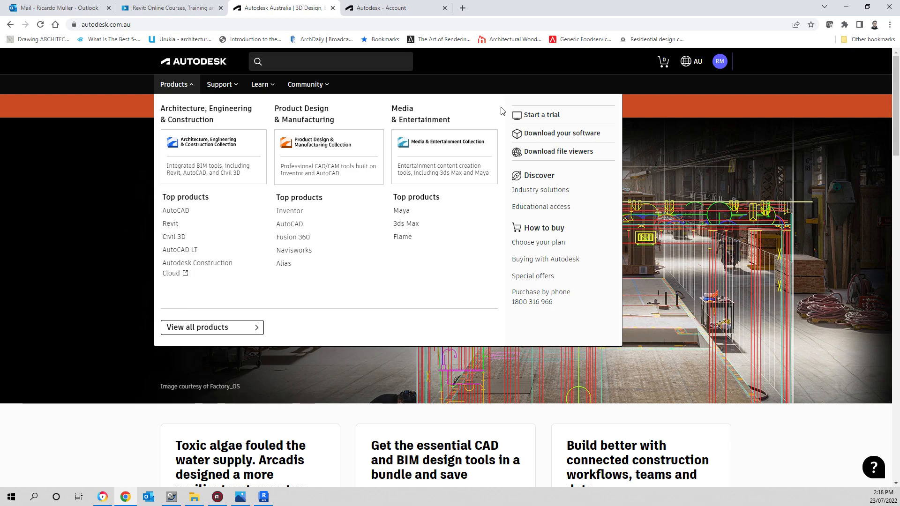
{"action": "left_click", "coordinate": [397, 10]}
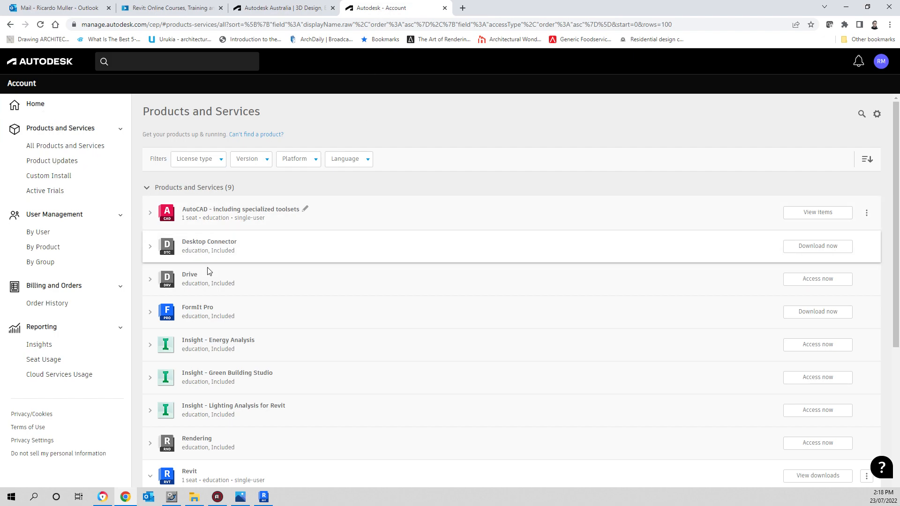
{"action": "scroll", "coordinate": [265, 303], "scroll_direction": "down", "scroll_amount": 1}
{"action": "scroll", "coordinate": [267, 304], "scroll_direction": "up", "scroll_amount": 1}
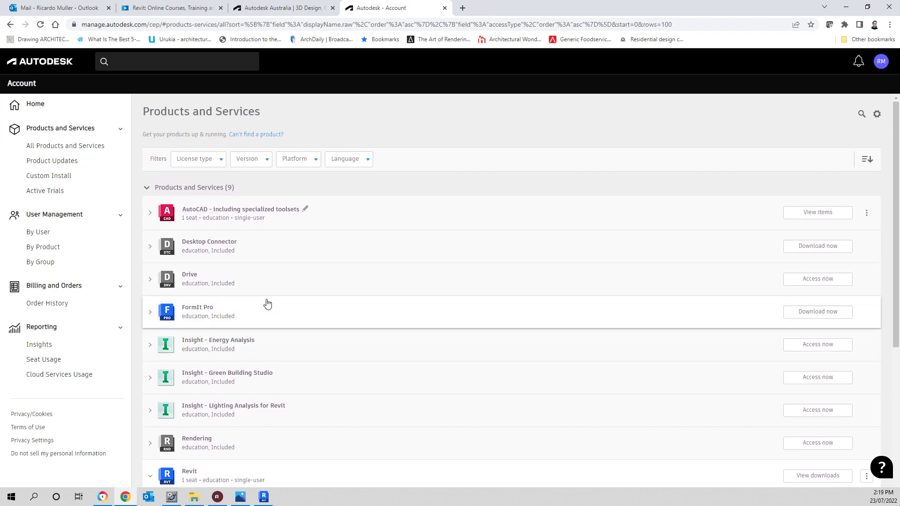
{"action": "scroll", "coordinate": [270, 304], "scroll_direction": "down", "scroll_amount": 1}
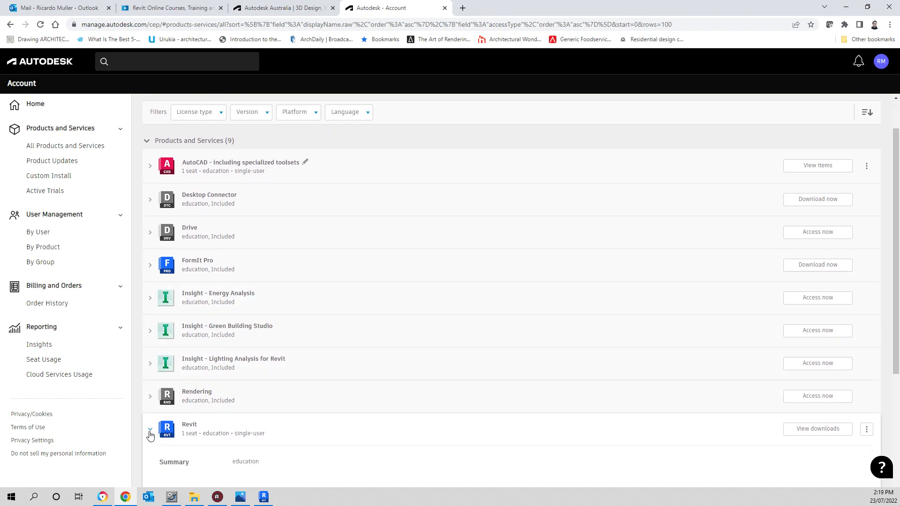
Step: Review the Revit 2023 download options in the Autodesk account and dismiss them
{"action": "scroll", "coordinate": [150, 435], "scroll_direction": "down", "scroll_amount": 4}
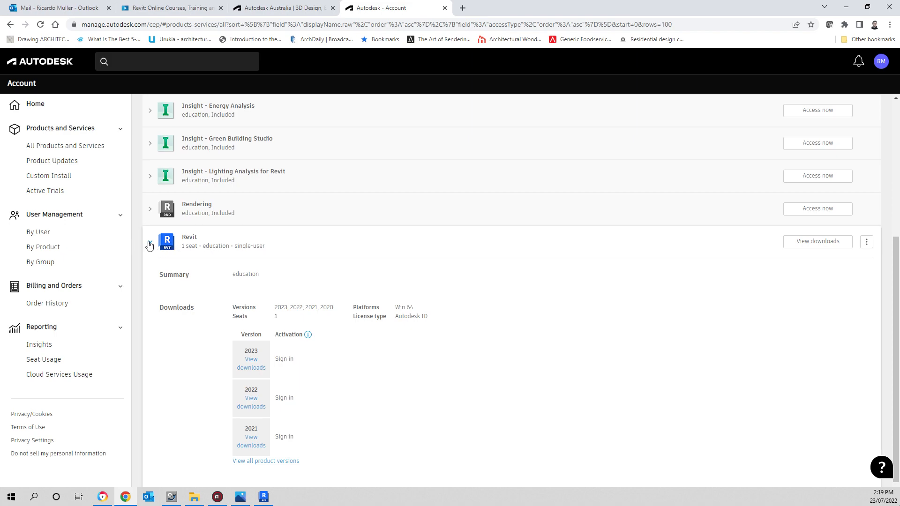
{"action": "scroll", "coordinate": [277, 287], "scroll_direction": "down", "scroll_amount": 1}
{"action": "double_click", "coordinate": [257, 300]}
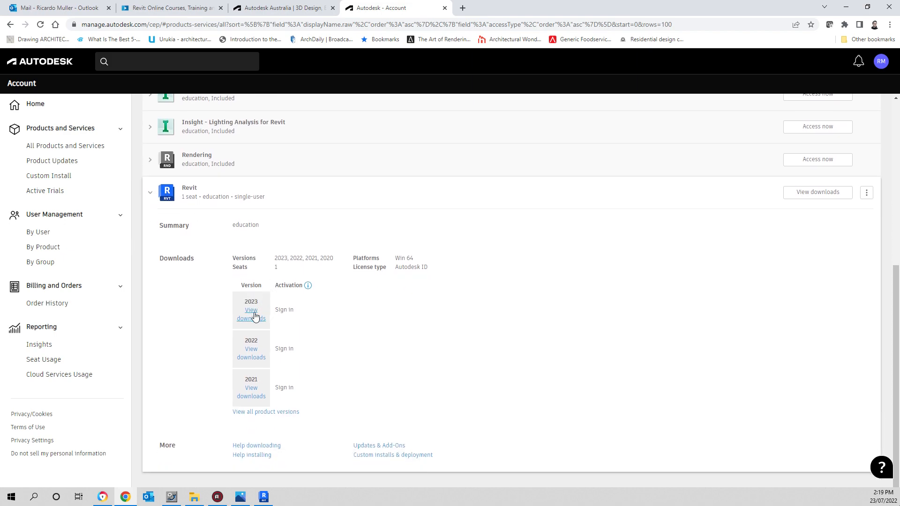
{"action": "left_click", "coordinate": [255, 317]}
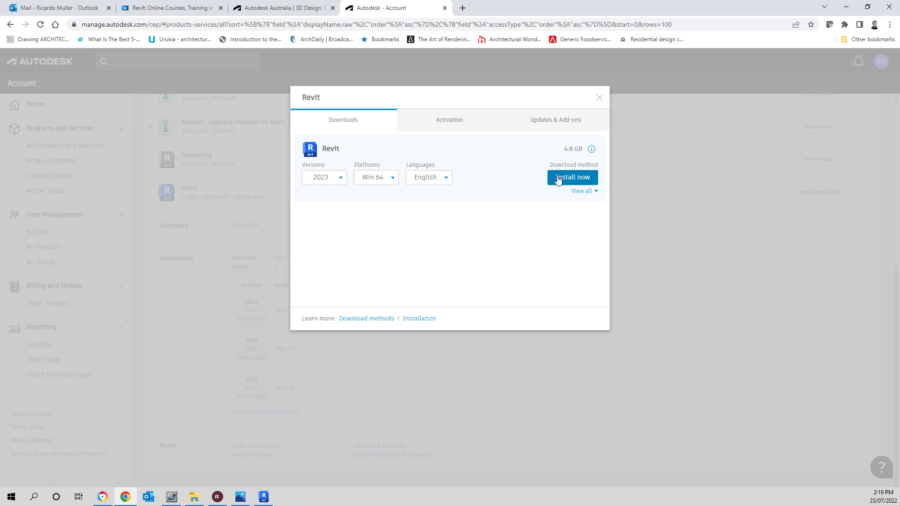
{"action": "left_click", "coordinate": [679, 252]}
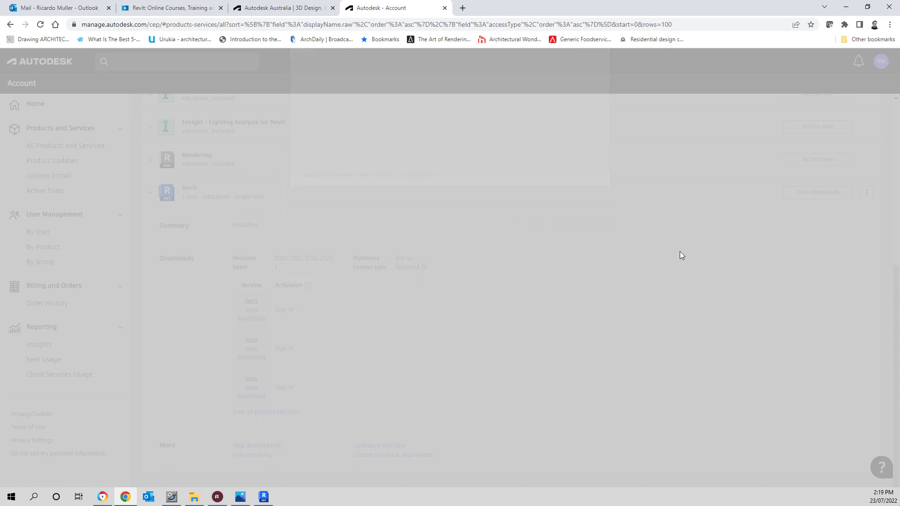
{"action": "scroll", "coordinate": [564, 276], "scroll_direction": "up", "scroll_amount": 4}
{"action": "scroll", "coordinate": [566, 279], "scroll_direction": "up", "scroll_amount": 2}
{"action": "scroll", "coordinate": [567, 280], "scroll_direction": "down", "scroll_amount": 3}
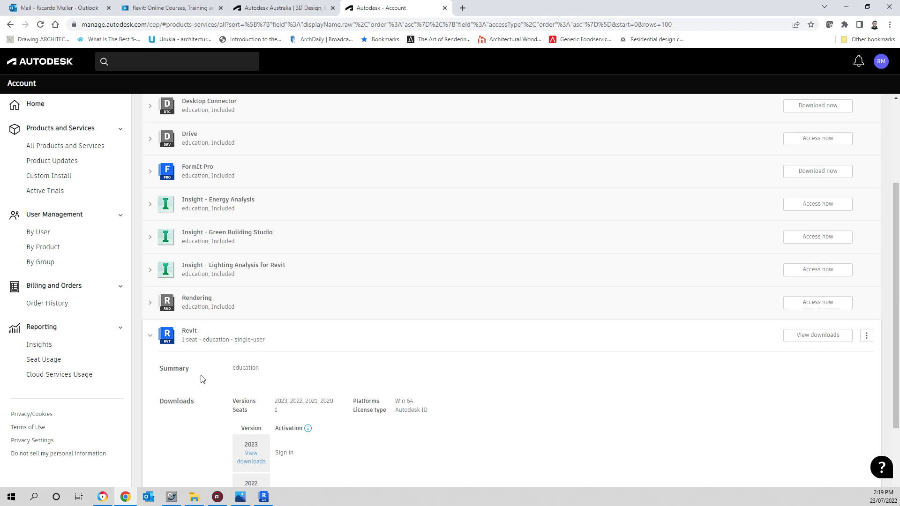
{"action": "scroll", "coordinate": [263, 337], "scroll_direction": "down", "scroll_amount": 3}
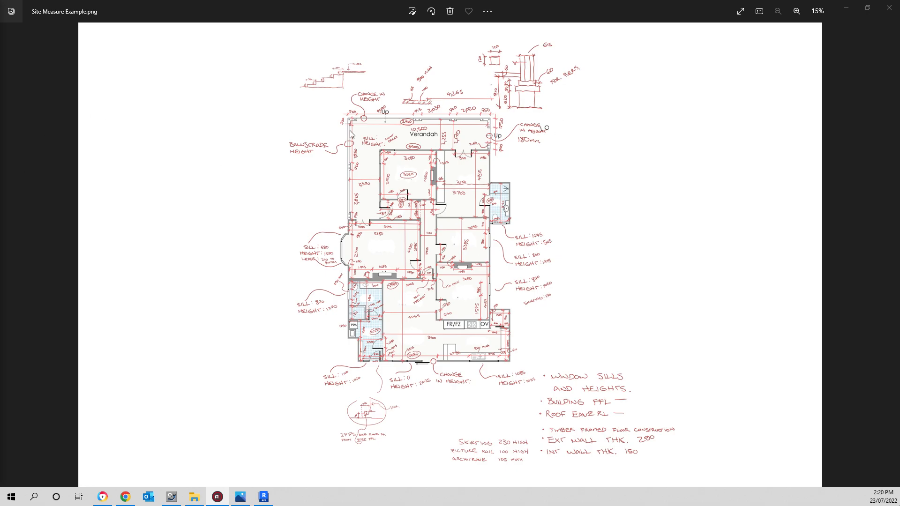
Step: Examine the verandah and adjoining room dimensions on the floor plan in Site Measure Example.png
{"action": "left_click", "coordinate": [316, 201]}
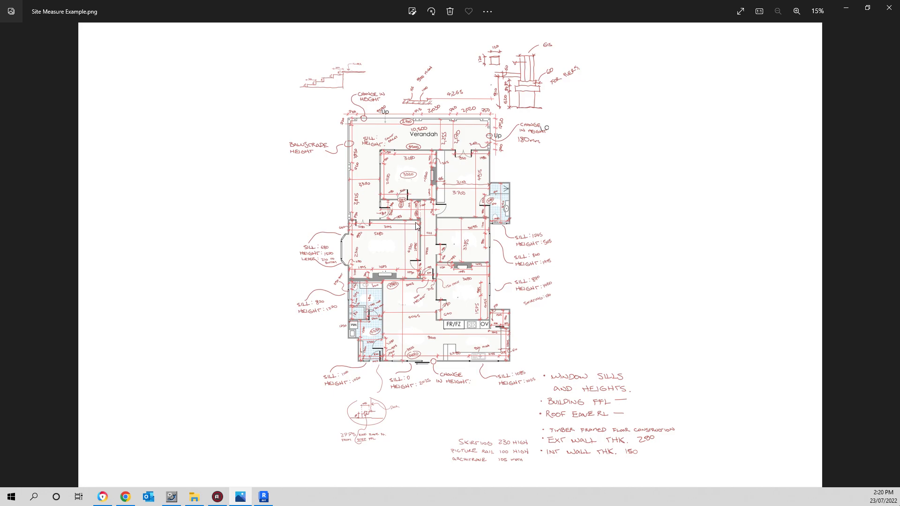
{"action": "scroll", "coordinate": [417, 222], "scroll_direction": "up", "scroll_amount": 4}
{"action": "left_click_drag", "start_coordinate": [434, 102], "coordinate": [437, 201]}
{"action": "left_click_drag", "start_coordinate": [436, 161], "coordinate": [428, 230]}
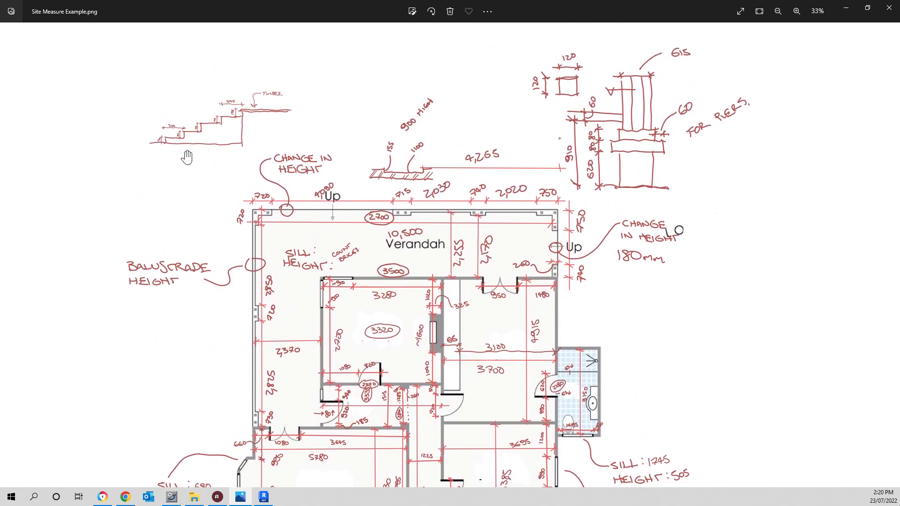
{"action": "left_click_drag", "start_coordinate": [419, 374], "coordinate": [409, 267]}
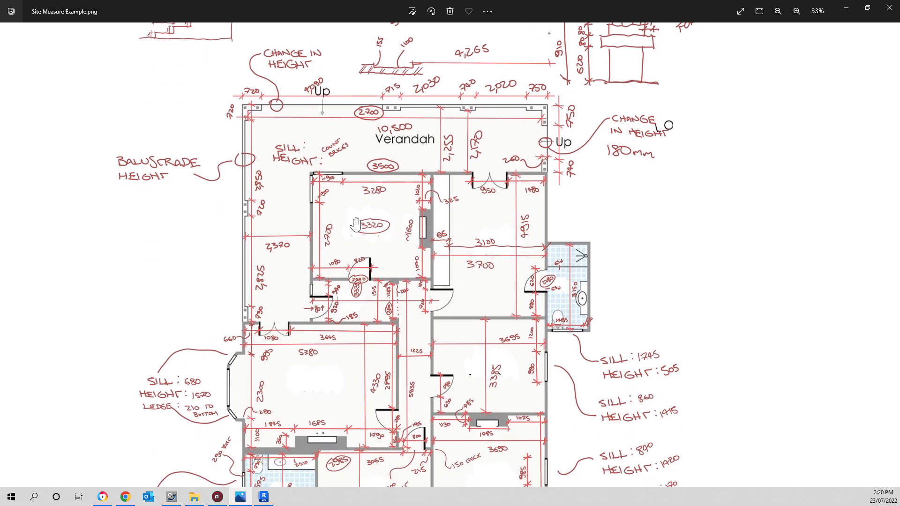
{"action": "scroll", "coordinate": [349, 237], "scroll_direction": "up", "scroll_amount": 2}
{"action": "left_click_drag", "start_coordinate": [330, 253], "coordinate": [325, 238]}
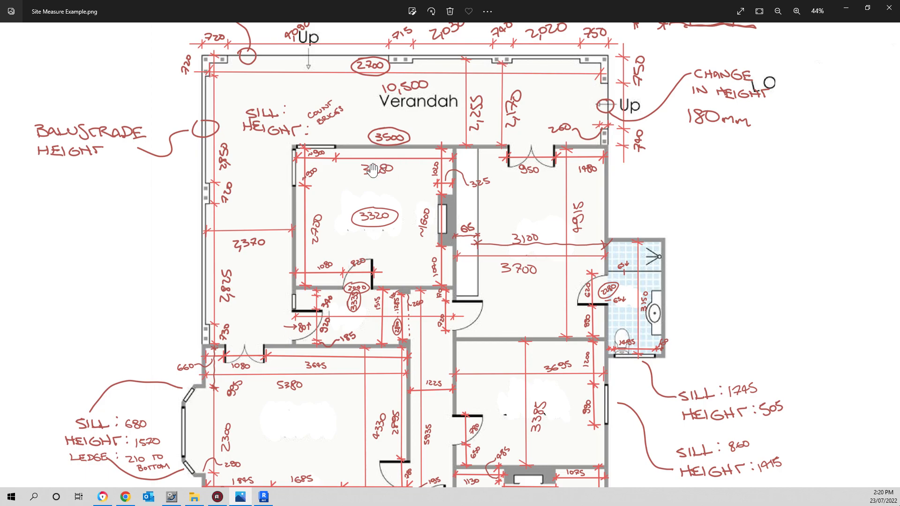
{"action": "scroll", "coordinate": [313, 225], "scroll_direction": "up", "scroll_amount": 1}
{"action": "left_click_drag", "start_coordinate": [324, 224], "coordinate": [323, 239]}
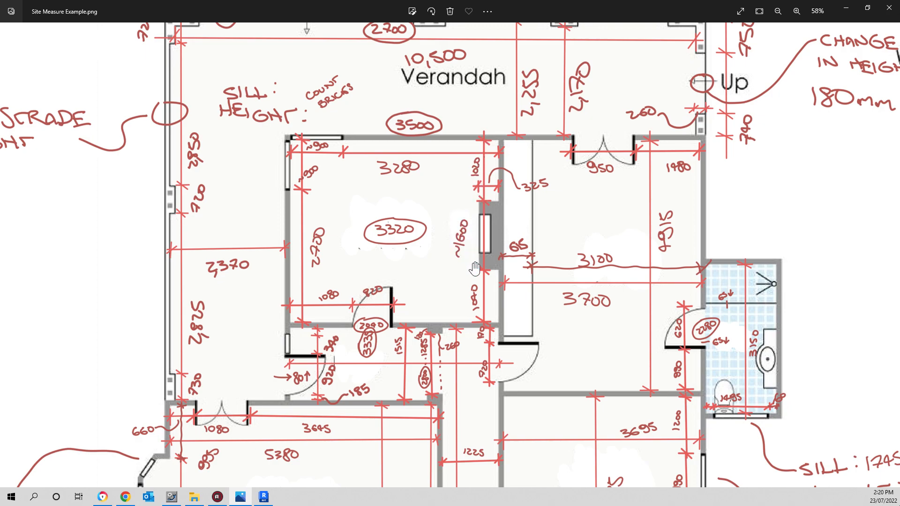
Step: Examine the room, window and door measurements across the plan, from the kitchen end back to the rooms beside the verandah
{"action": "scroll", "coordinate": [436, 233], "scroll_direction": "down", "scroll_amount": 1, "text": "ctrl"}
{"action": "scroll", "coordinate": [436, 233], "scroll_direction": "down", "scroll_amount": 5, "text": "ctrl"}
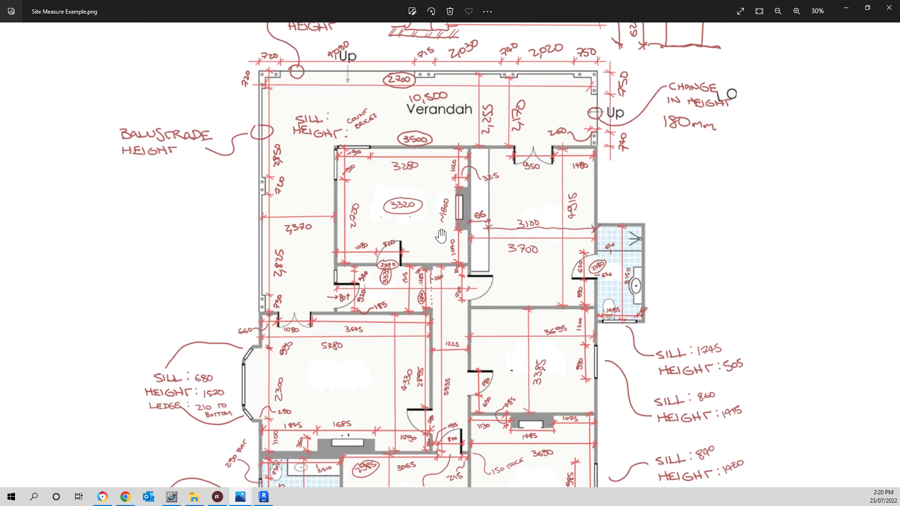
{"action": "scroll", "coordinate": [442, 250], "scroll_direction": "down", "scroll_amount": 5}
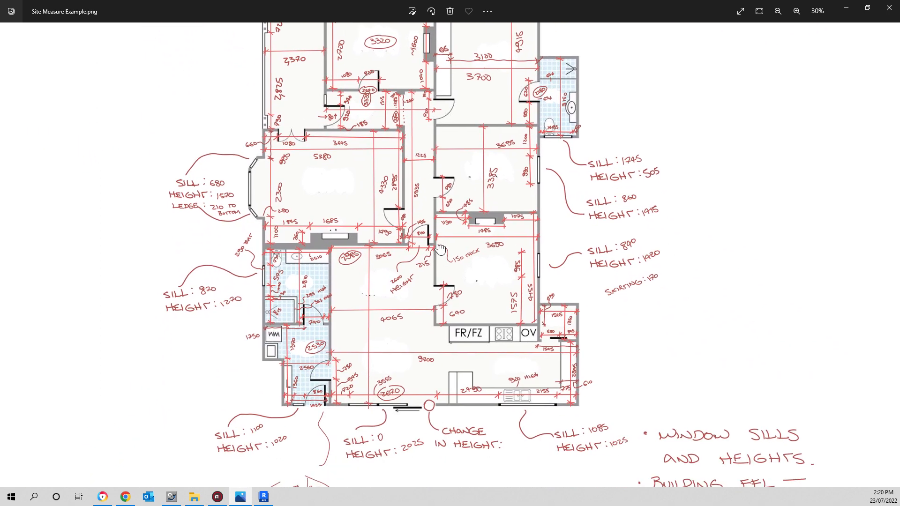
{"action": "scroll", "coordinate": [378, 264], "scroll_direction": "up", "scroll_amount": 3}
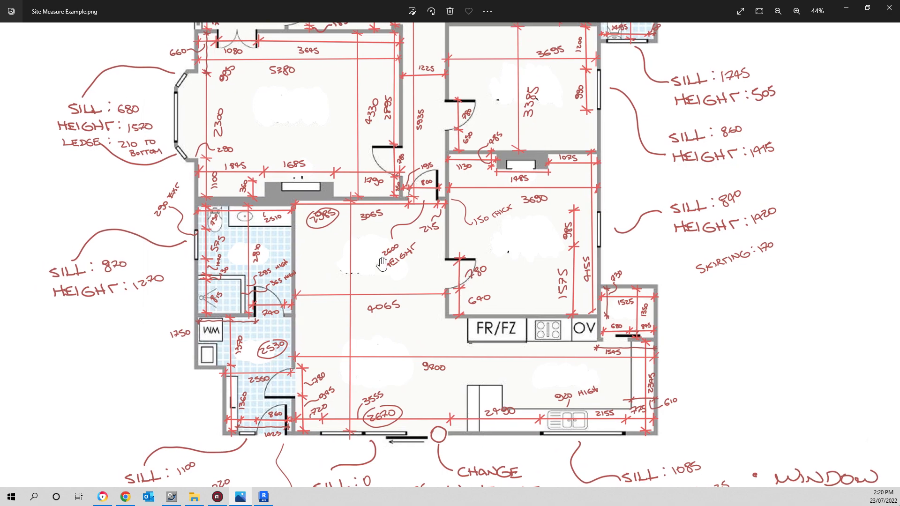
{"action": "left_click_drag", "start_coordinate": [378, 264], "coordinate": [396, 269]}
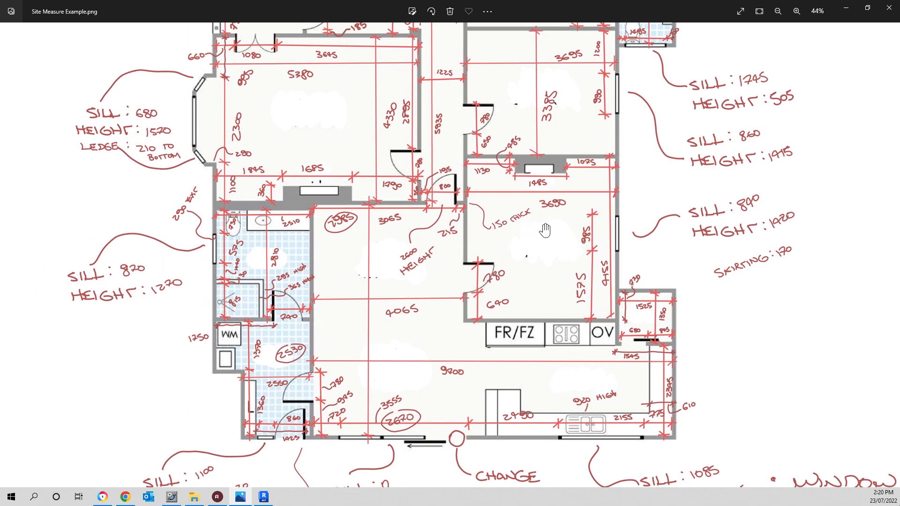
{"action": "left_click_drag", "start_coordinate": [535, 261], "coordinate": [544, 250]}
{"action": "left_click_drag", "start_coordinate": [423, 144], "coordinate": [406, 279]}
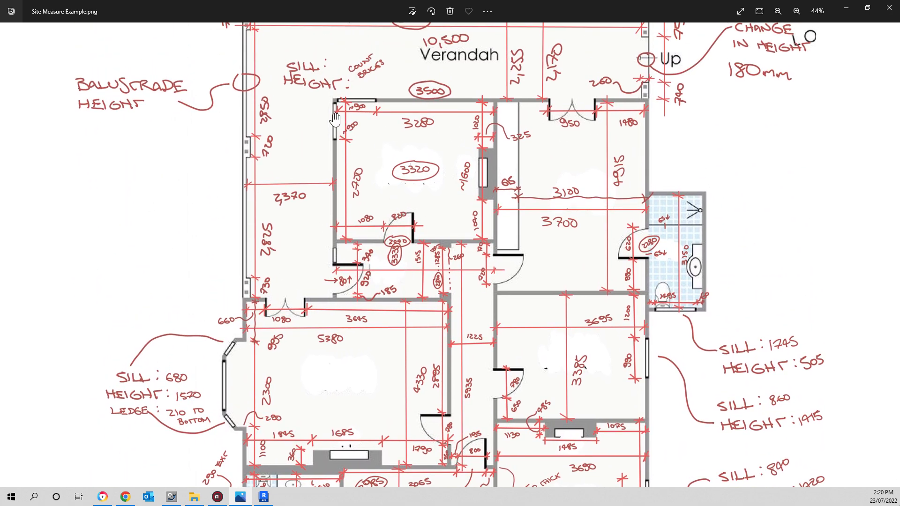
{"action": "left_click_drag", "start_coordinate": [500, 193], "coordinate": [446, 181]}
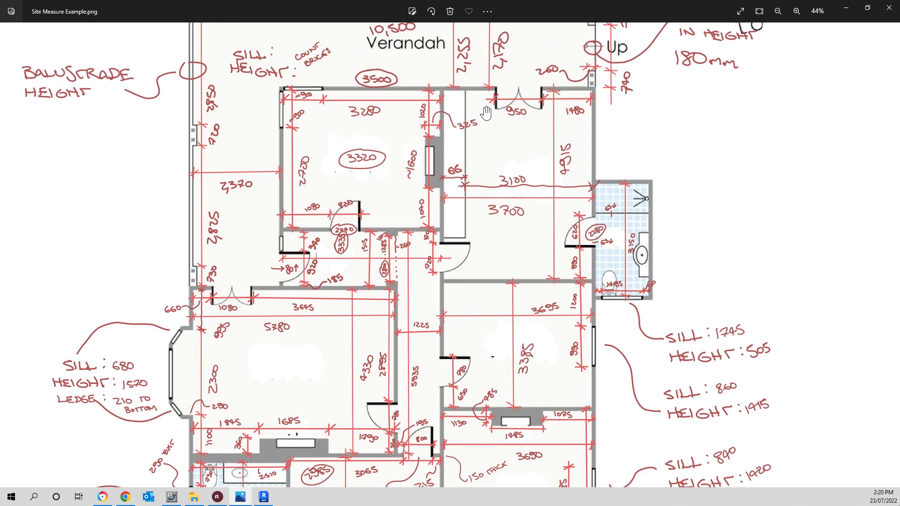
{"action": "left_click_drag", "start_coordinate": [500, 106], "coordinate": [464, 162]}
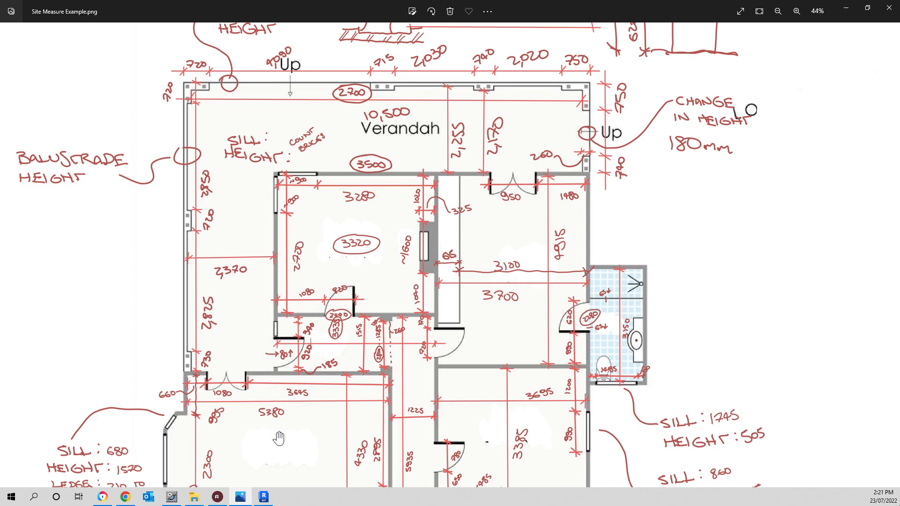
Step: Examine the living, bathroom and kitchen measurements and the handwritten notes on sills, levels, floor construction and wall thicknesses
{"action": "left_click_drag", "start_coordinate": [279, 435], "coordinate": [270, 306]}
{"action": "left_click_drag", "start_coordinate": [419, 390], "coordinate": [411, 305]}
{"action": "left_click_drag", "start_coordinate": [409, 355], "coordinate": [440, 243]}
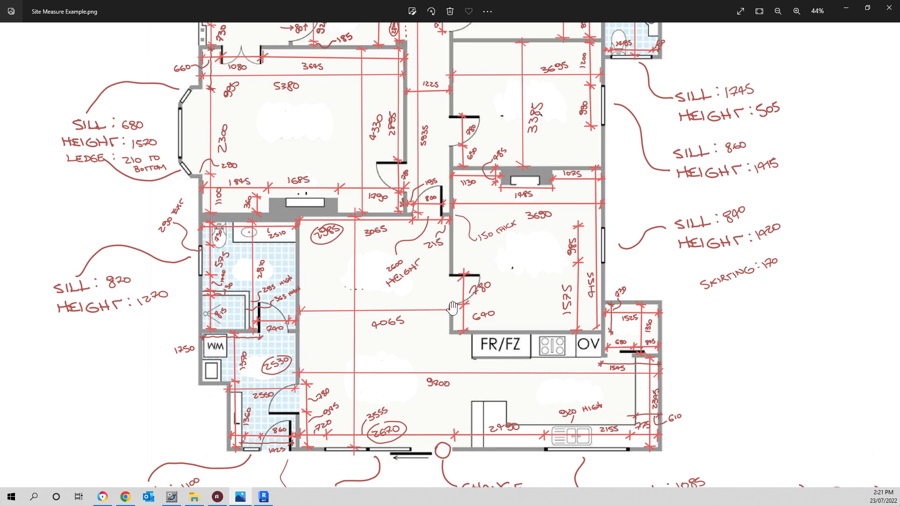
{"action": "left_click_drag", "start_coordinate": [365, 303], "coordinate": [380, 285]}
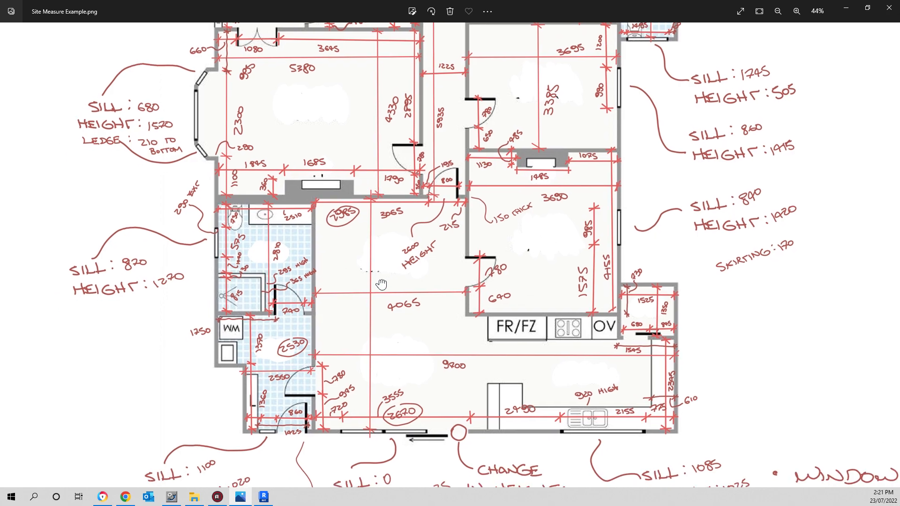
{"action": "left_click_drag", "start_coordinate": [560, 288], "coordinate": [529, 260]}
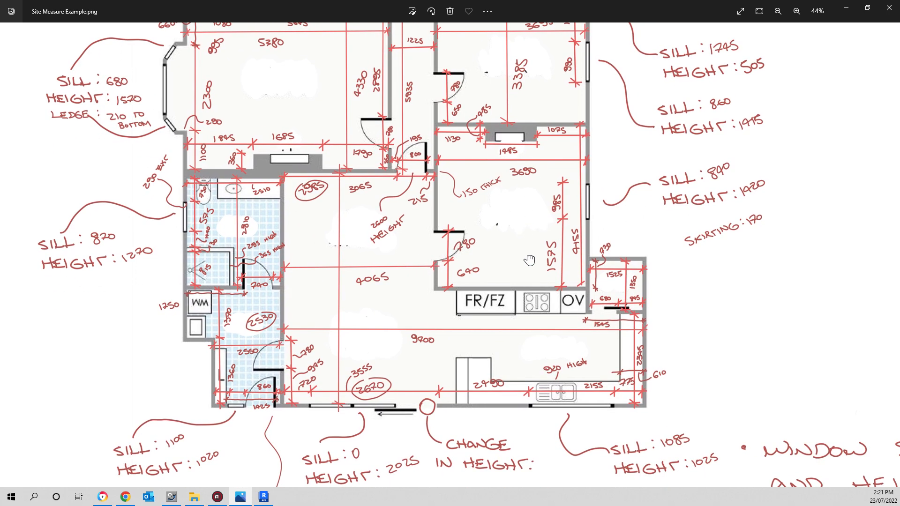
{"action": "left_click_drag", "start_coordinate": [566, 315], "coordinate": [459, 235]}
{"action": "left_click_drag", "start_coordinate": [548, 281], "coordinate": [515, 269]}
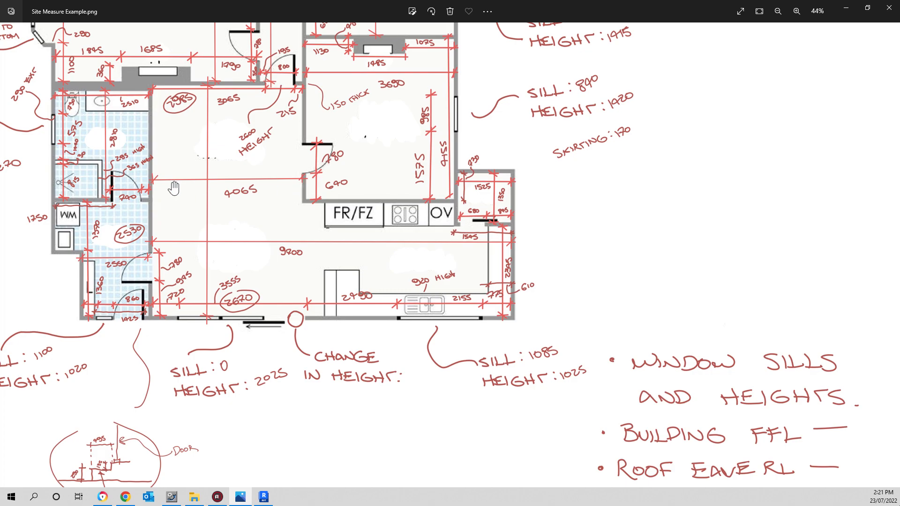
{"action": "left_click_drag", "start_coordinate": [524, 331], "coordinate": [425, 247]}
{"action": "left_click_drag", "start_coordinate": [496, 313], "coordinate": [439, 281]}
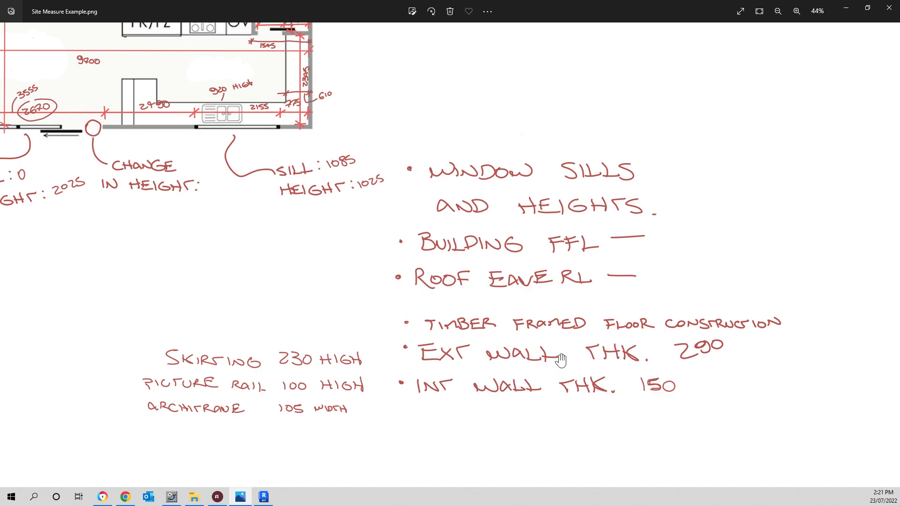
{"action": "left_click_drag", "start_coordinate": [226, 206], "coordinate": [253, 248]}
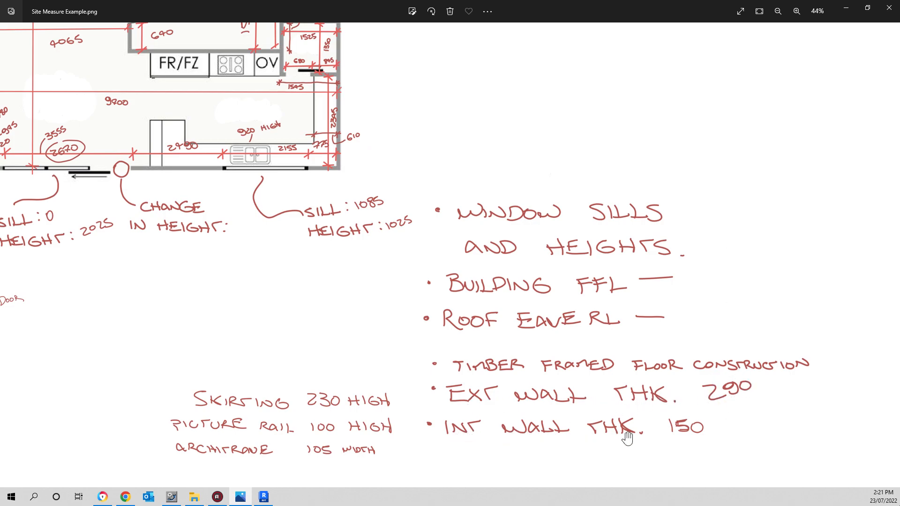
Step: Review the wall and room dimensions from the bay window room up to the verandah
{"action": "left_click_drag", "start_coordinate": [220, 189], "coordinate": [367, 354]}
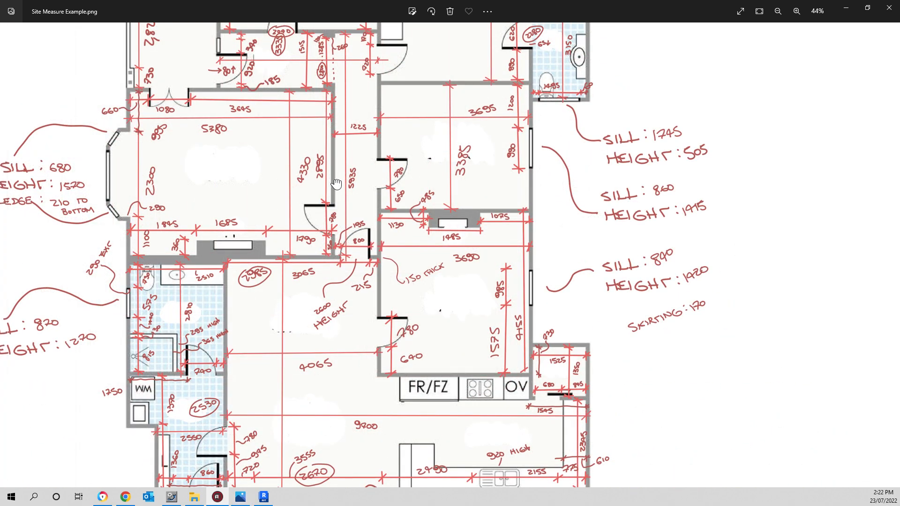
{"action": "left_click_drag", "start_coordinate": [337, 185], "coordinate": [359, 270]}
{"action": "scroll", "coordinate": [359, 270], "scroll_direction": "down", "scroll_amount": 3}
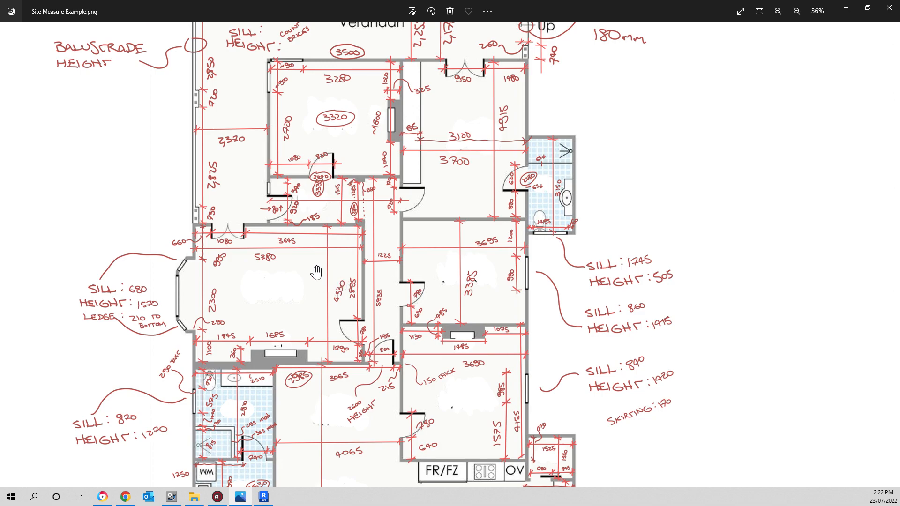
{"action": "left_click_drag", "start_coordinate": [319, 237], "coordinate": [332, 282]}
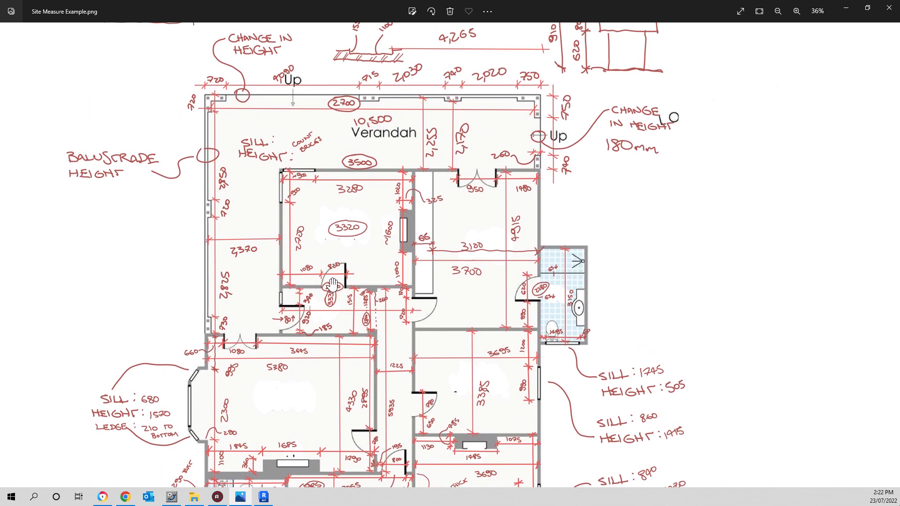
{"action": "scroll", "coordinate": [208, 155], "scroll_direction": "up", "scroll_amount": 1}
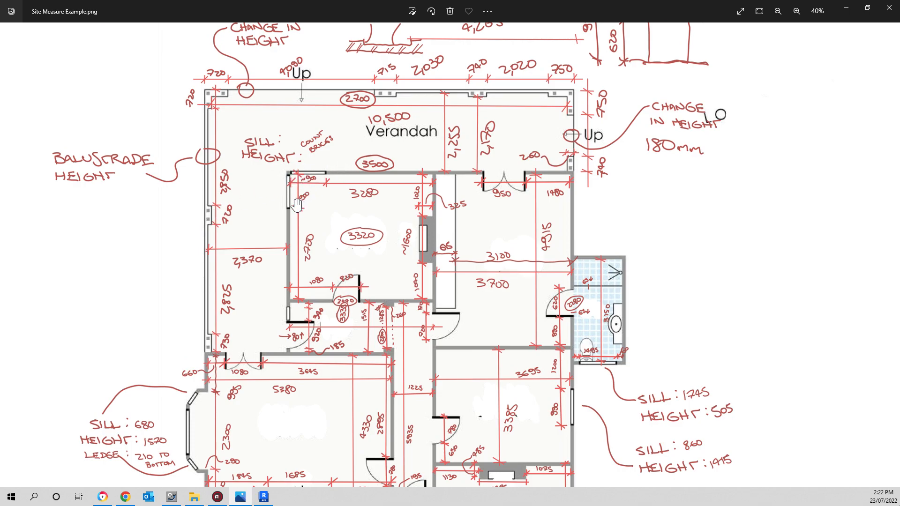
{"action": "left_click_drag", "start_coordinate": [271, 245], "coordinate": [276, 228]}
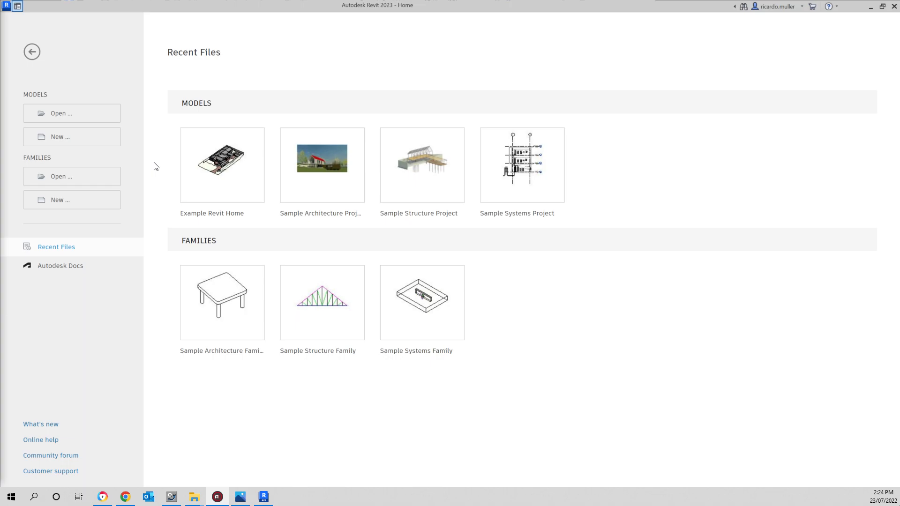
Step: Create a new project from the Architectural Template
{"action": "left_click", "coordinate": [67, 138]}
{"action": "left_click_drag", "start_coordinate": [375, 202], "coordinate": [357, 165]}
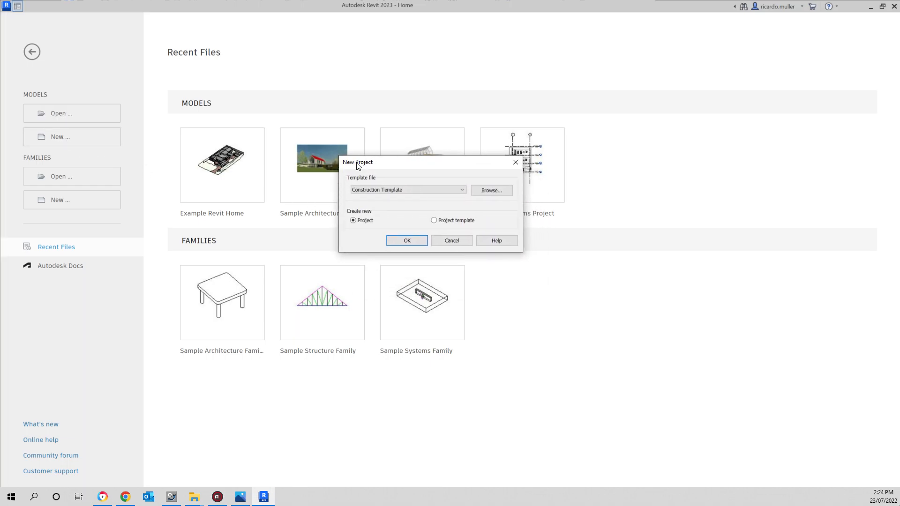
{"action": "left_click", "coordinate": [385, 190]}
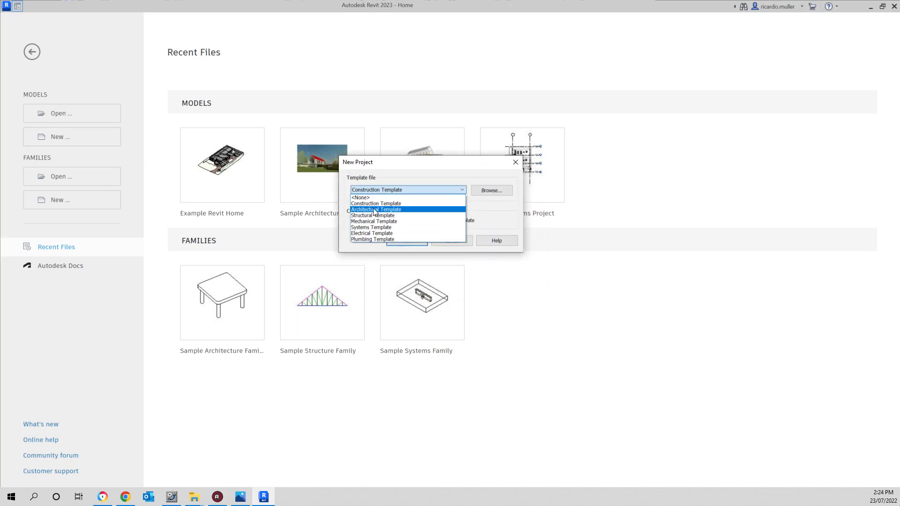
{"action": "left_click", "coordinate": [373, 211]}
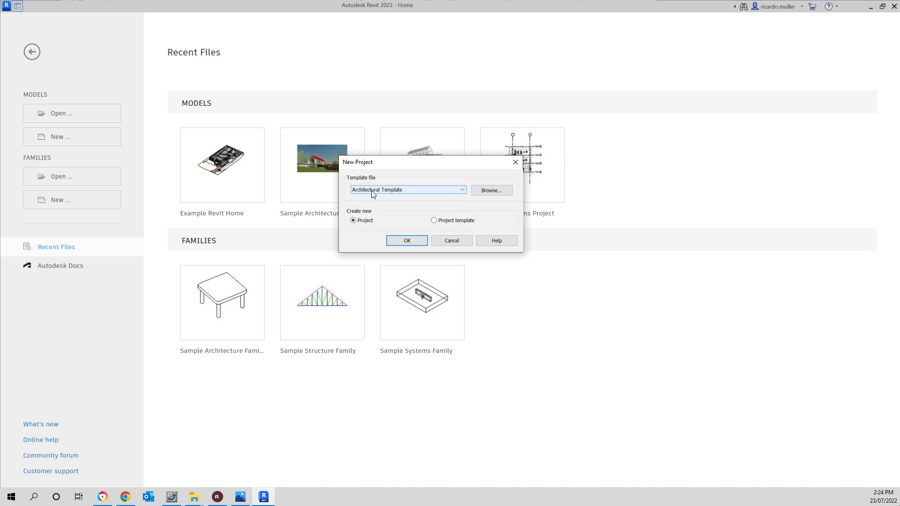
{"action": "left_click", "coordinate": [400, 241]}
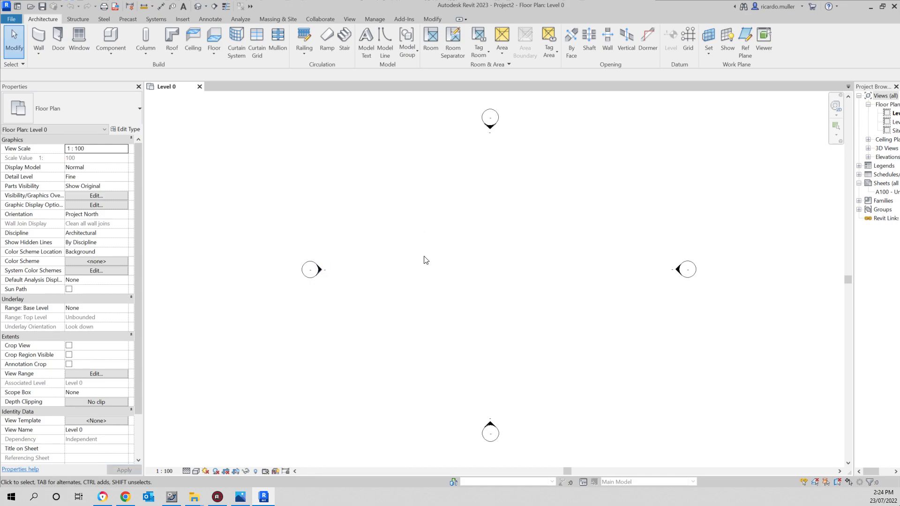
Step: Dock the Project Browser below the Properties palette, return it to its own dock across the drawing area, and widen it
{"action": "mouse_move", "coordinate": [868, 89]}
{"action": "left_mouse_down"}
{"action": "mouse_move", "coordinate": [701, 150]}
{"action": "mouse_move", "coordinate": [495, 180]}
{"action": "mouse_move", "coordinate": [271, 261]}
{"action": "mouse_move", "coordinate": [82, 298]}
{"action": "mouse_move", "coordinate": [42, 352]}
{"action": "mouse_move", "coordinate": [43, 477]}
{"action": "left_mouse_up"}
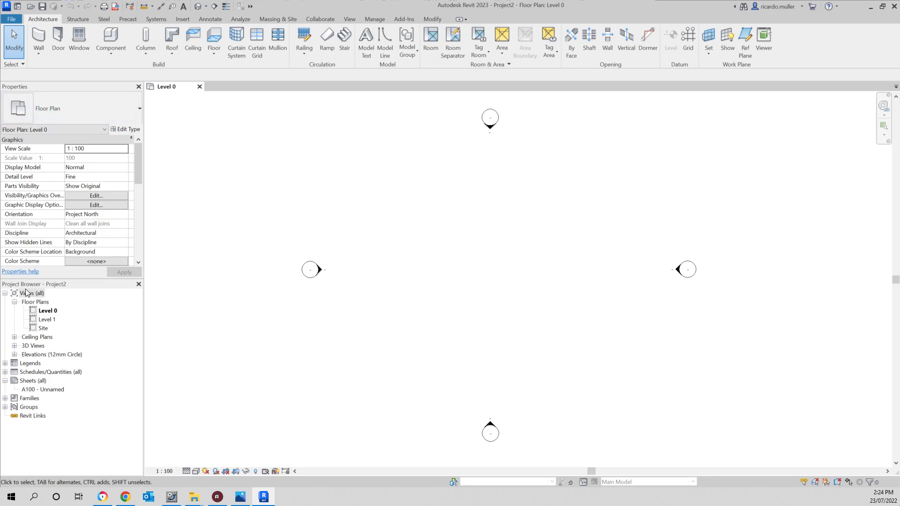
{"action": "left_click_drag", "start_coordinate": [105, 296], "coordinate": [885, 191]}
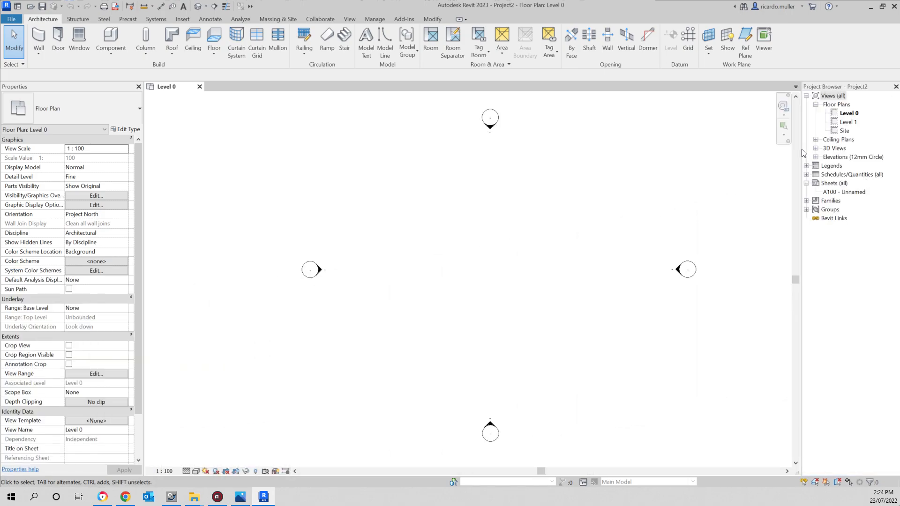
{"action": "left_click_drag", "start_coordinate": [801, 149], "coordinate": [764, 149]}
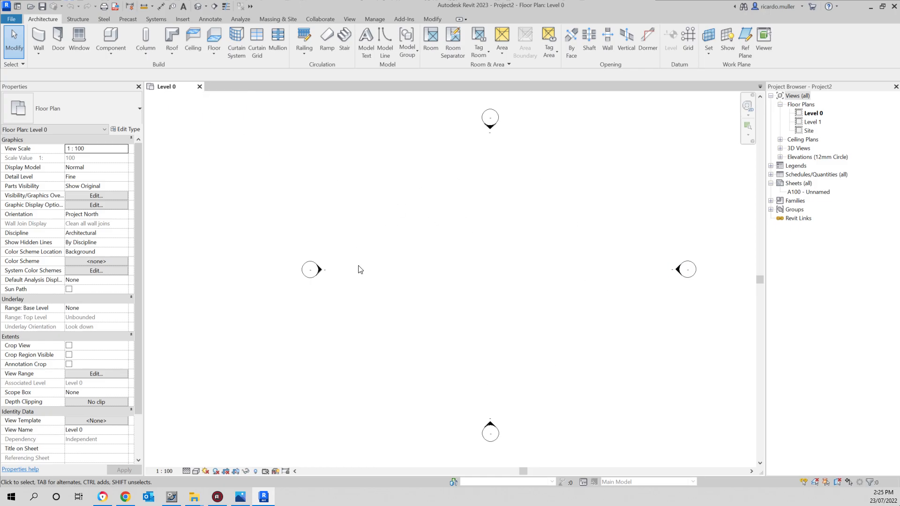
{"action": "middle_click_drag", "start_coordinate": [590, 265], "coordinate": [541, 263]}
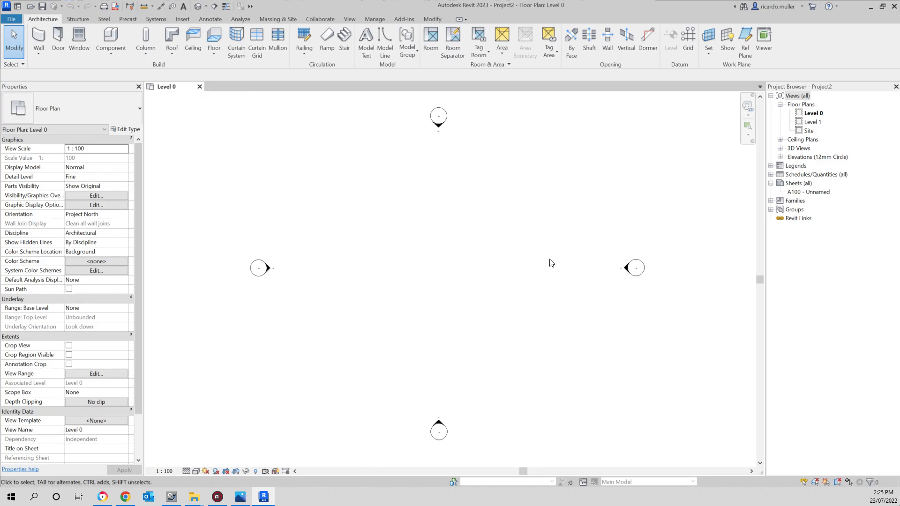
{"action": "middle_click_drag", "start_coordinate": [395, 261], "coordinate": [476, 261]}
{"action": "scroll", "coordinate": [408, 255], "scroll_direction": "up", "scroll_amount": 3}
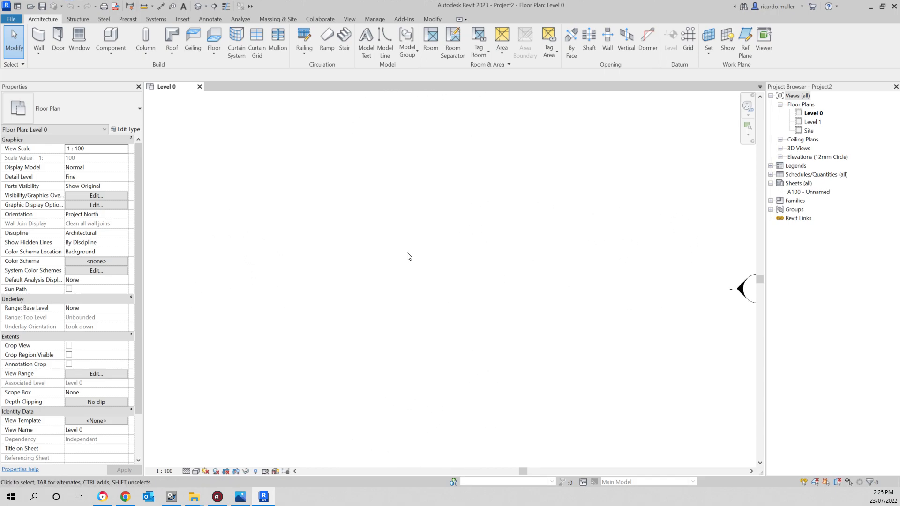
{"action": "scroll", "coordinate": [408, 256], "scroll_direction": "down", "scroll_amount": 5}
{"action": "scroll", "coordinate": [408, 255], "scroll_direction": "up", "scroll_amount": 2}
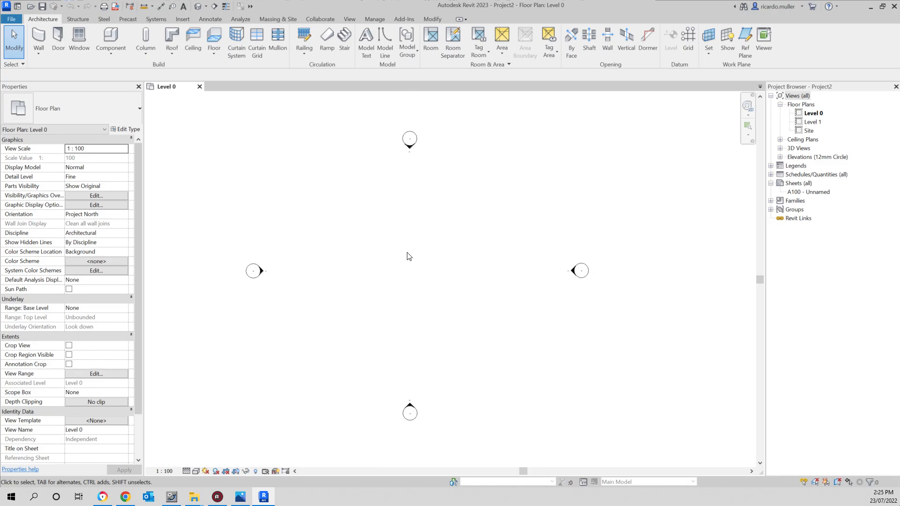
{"action": "scroll", "coordinate": [408, 256], "scroll_direction": "up", "scroll_amount": 3}
{"action": "scroll", "coordinate": [409, 257], "scroll_direction": "down", "scroll_amount": 3}
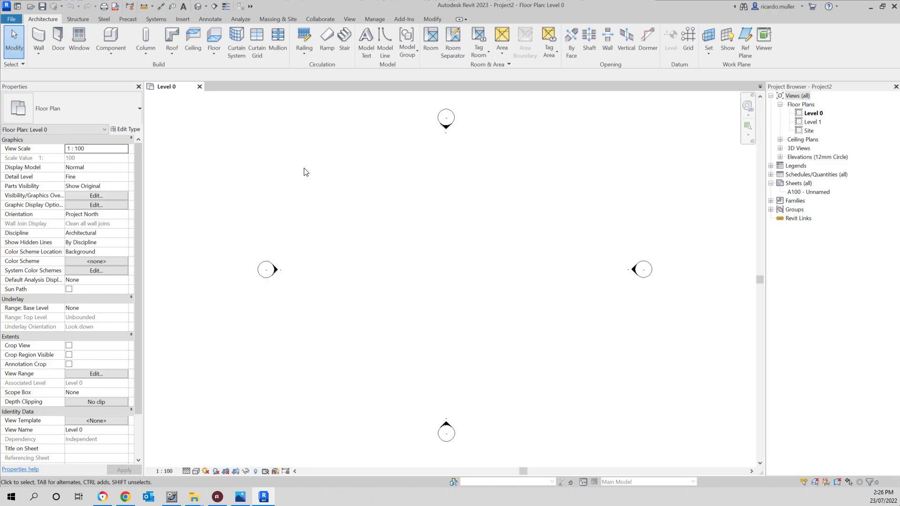
{"action": "left_click", "coordinate": [38, 39]}
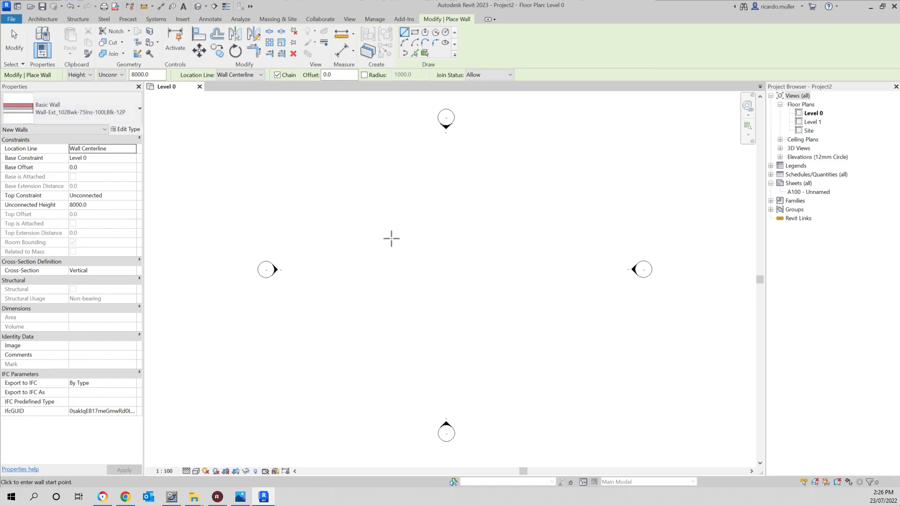
{"action": "key", "text": "Escape"}
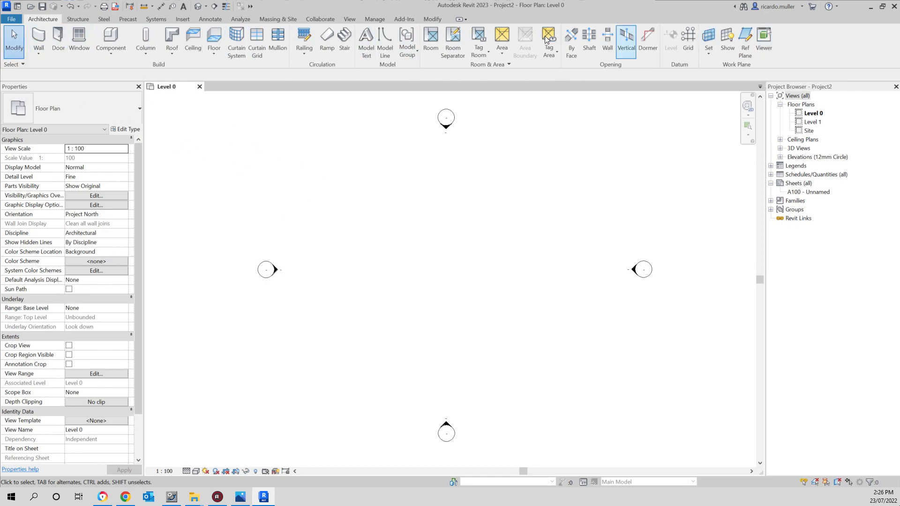
{"action": "left_click", "coordinate": [41, 36]}
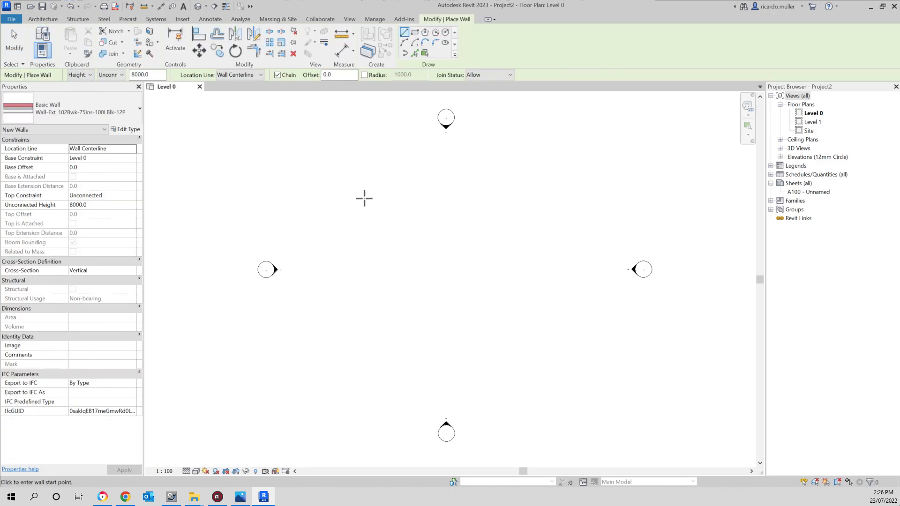
{"action": "key", "text": "Escape"}
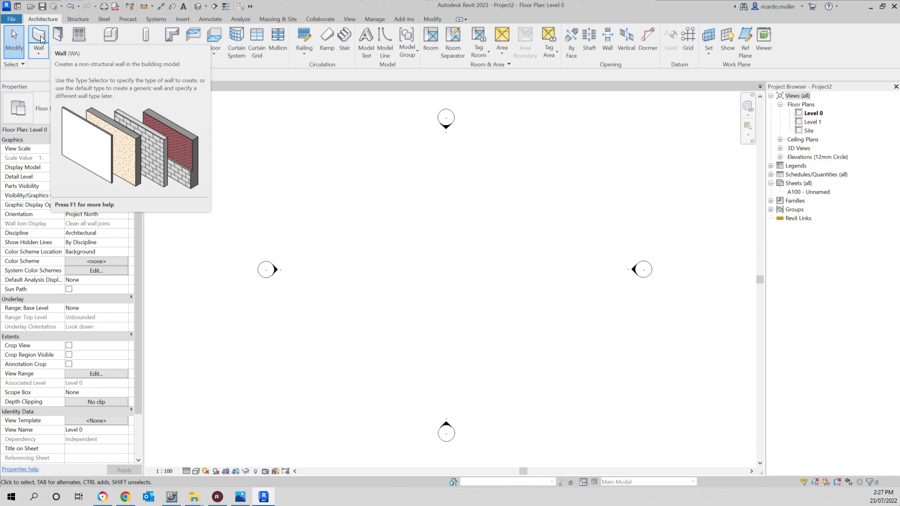
Step: Start the Wall tool and browse the Basic Wall types, keeping Wall-Ext_102Bwk-75Ins-100LBlk-12P as the type
{"action": "key", "text": "w"}
{"action": "key", "text": "a"}
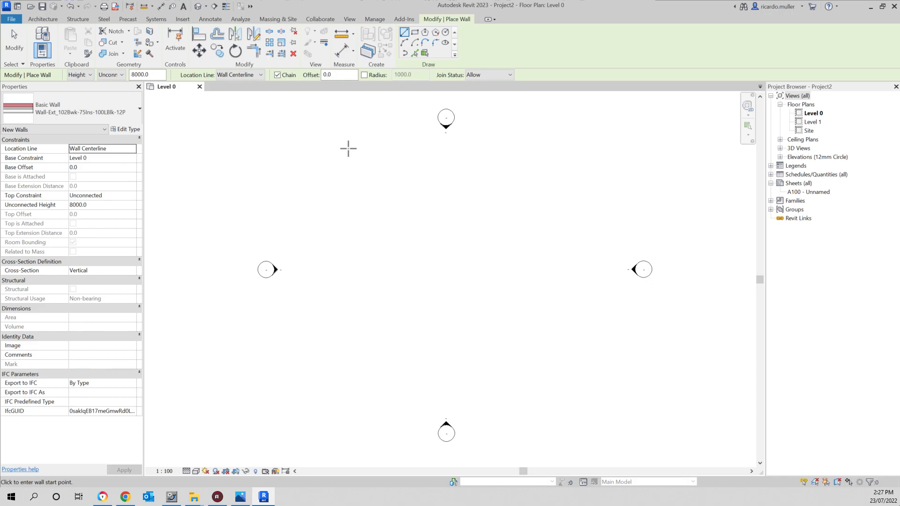
{"action": "left_click", "coordinate": [115, 120]}
{"action": "left_click_drag", "start_coordinate": [154, 213], "coordinate": [158, 143]}
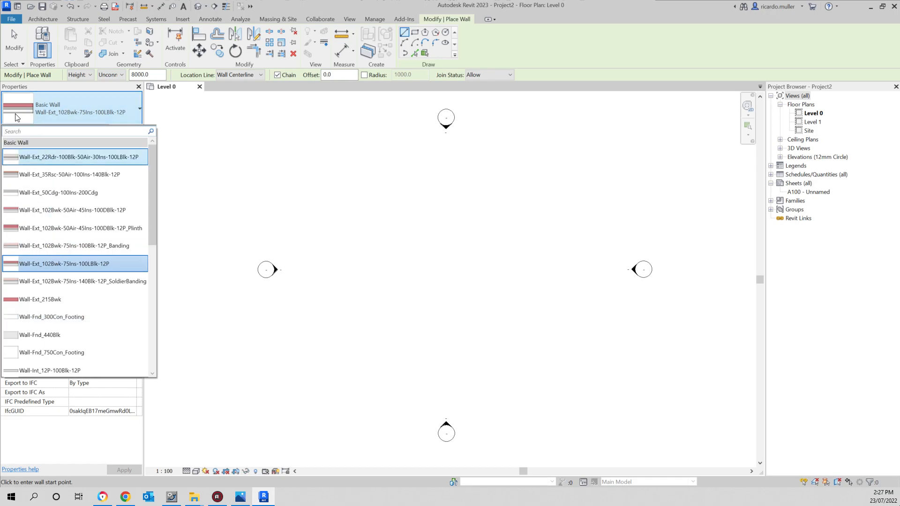
{"action": "left_click", "coordinate": [39, 117]}
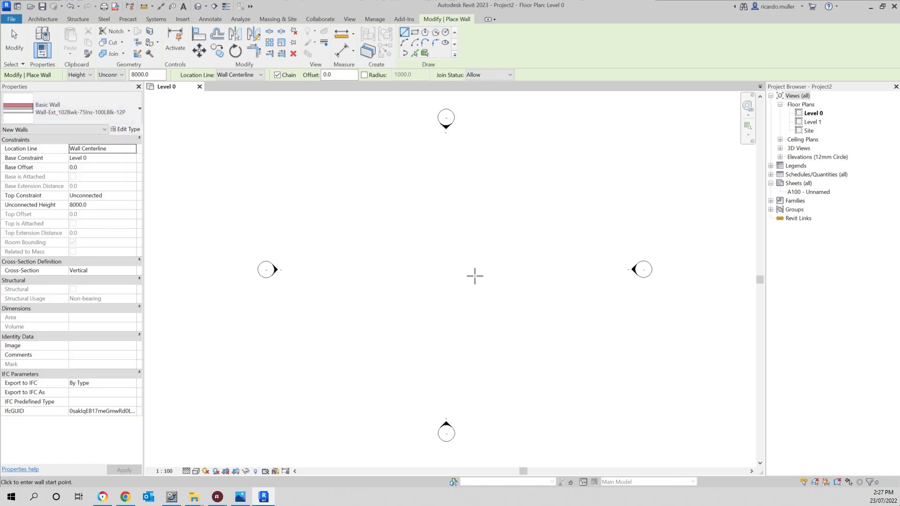
{"action": "left_click", "coordinate": [17, 116]}
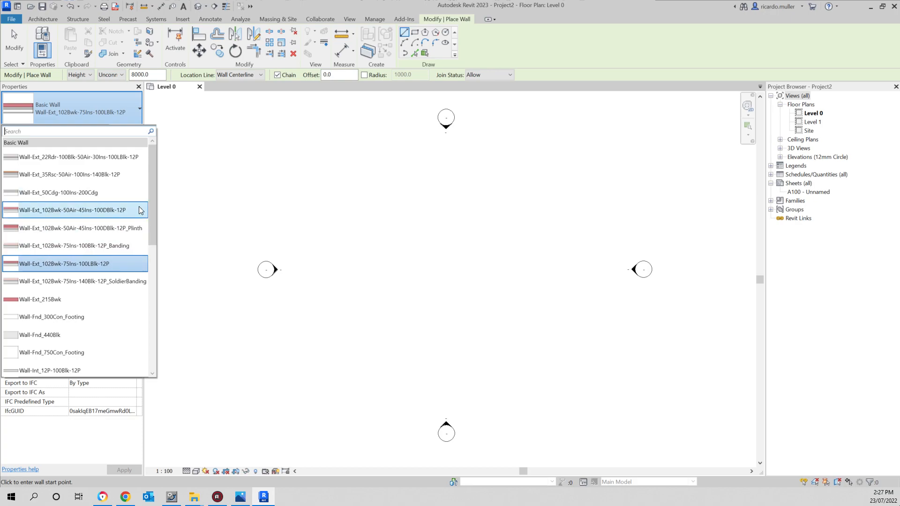
{"action": "scroll", "coordinate": [151, 244], "scroll_direction": "down", "scroll_amount": 2}
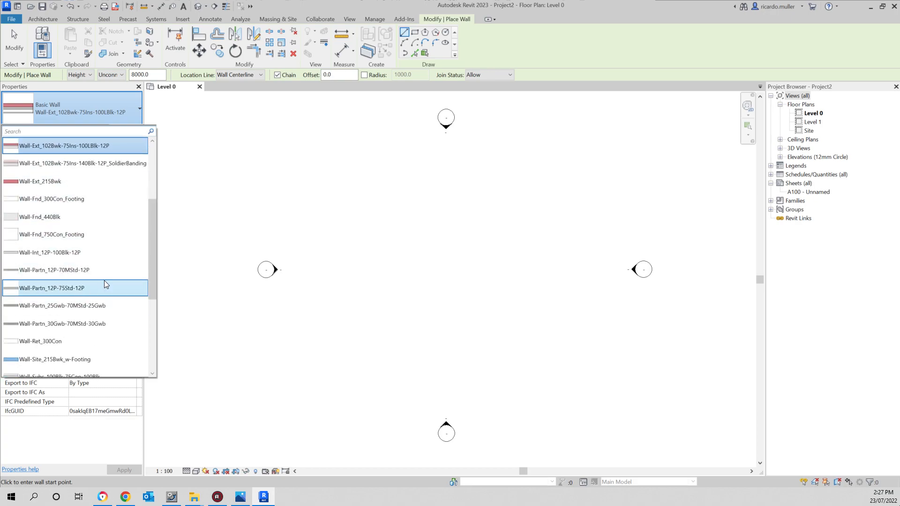
{"action": "scroll", "coordinate": [89, 251], "scroll_direction": "up", "scroll_amount": 2}
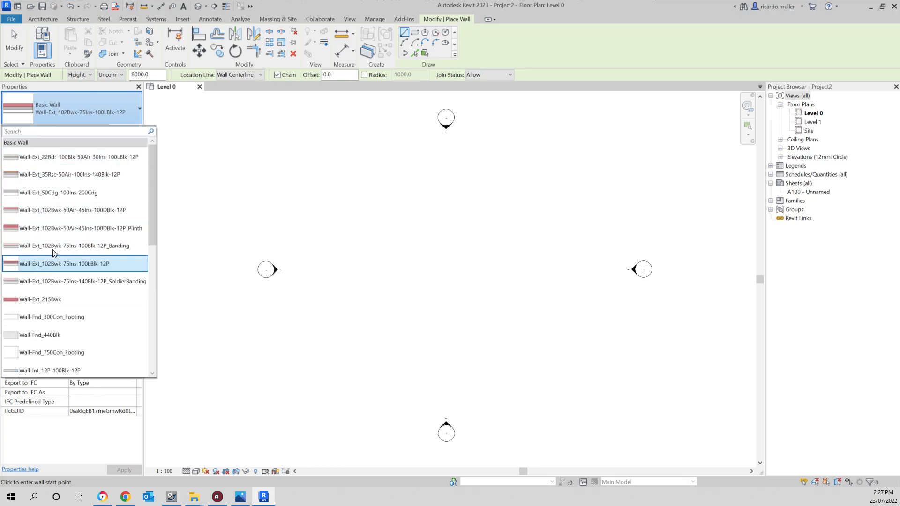
{"action": "left_click", "coordinate": [76, 110]}
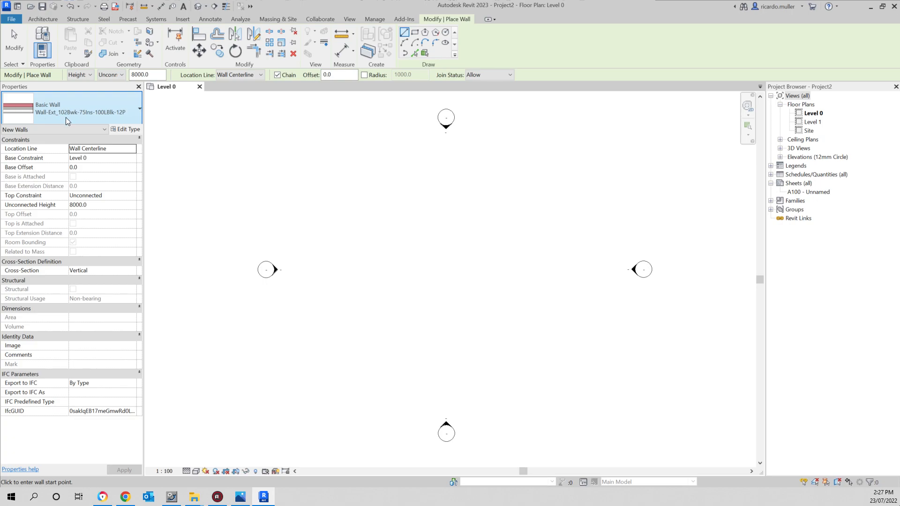
Step: Draw a horizontal exterior wall about 9800 mm long between the elevation markers on Level 0
{"action": "middle_click_drag", "start_coordinate": [404, 233], "coordinate": [373, 227]}
{"action": "scroll", "coordinate": [395, 256], "scroll_direction": "up", "scroll_amount": 1}
{"action": "middle_click_drag", "start_coordinate": [397, 254], "coordinate": [415, 275]}
{"action": "scroll", "coordinate": [415, 275], "scroll_direction": "down", "scroll_amount": 1}
{"action": "left_click", "coordinate": [322, 195]}
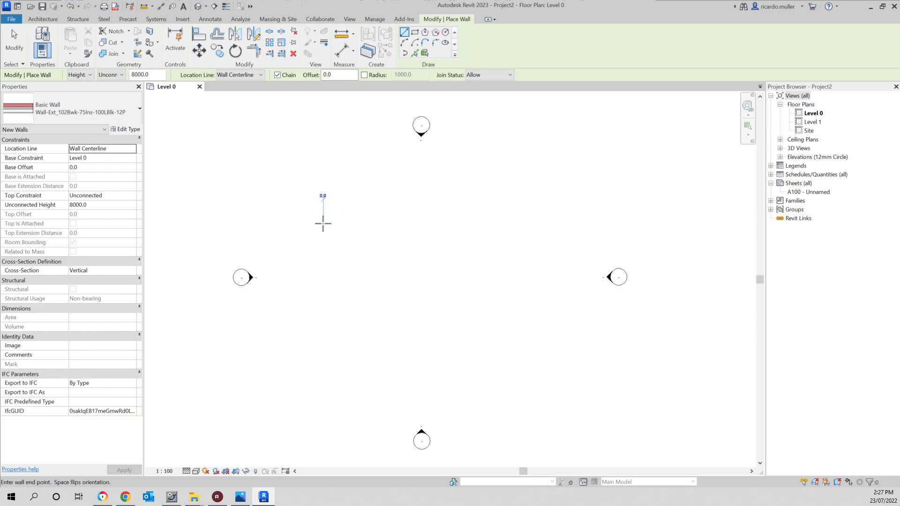
{"action": "scroll", "coordinate": [323, 225], "scroll_direction": "up", "scroll_amount": 2}
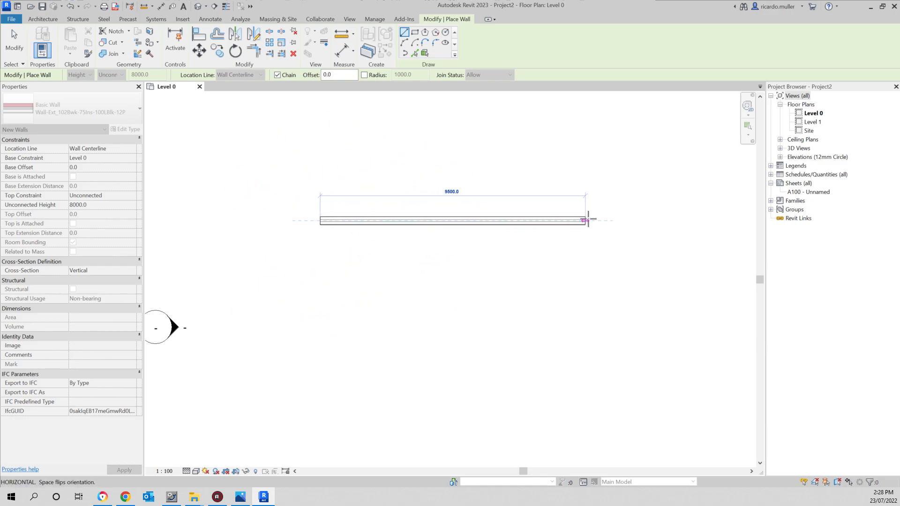
{"action": "left_click", "coordinate": [592, 219]}
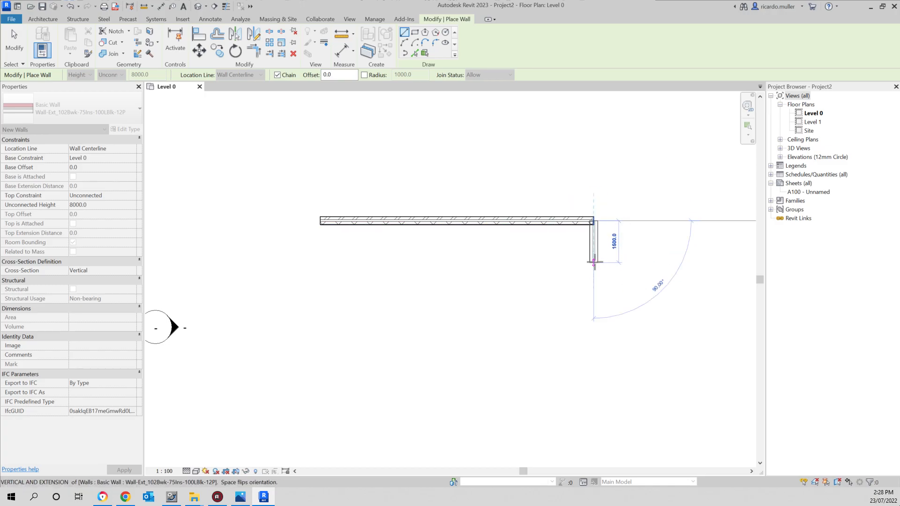
Step: Continue the wall chain into a closed L-shaped outline, ending with a short end wall about 1600 mm long, and finish the Wall command
{"action": "left_click", "coordinate": [596, 299]}
{"action": "left_click", "coordinate": [473, 298]}
{"action": "left_click", "coordinate": [473, 264]}
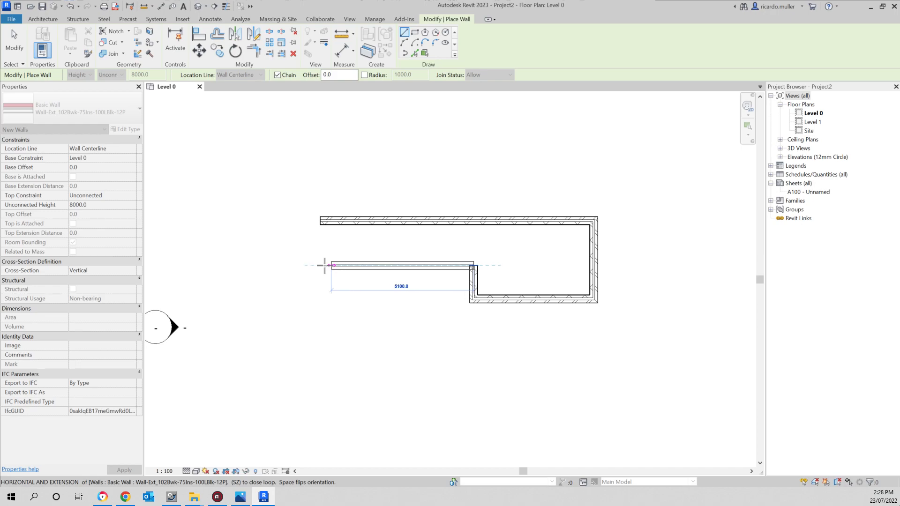
{"action": "left_click", "coordinate": [320, 264]}
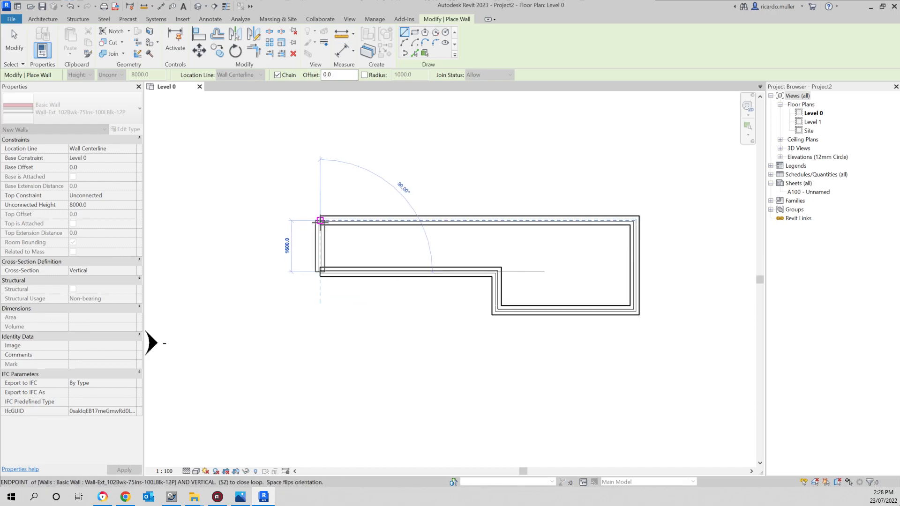
{"action": "scroll", "coordinate": [320, 220], "scroll_direction": "up", "scroll_amount": 5}
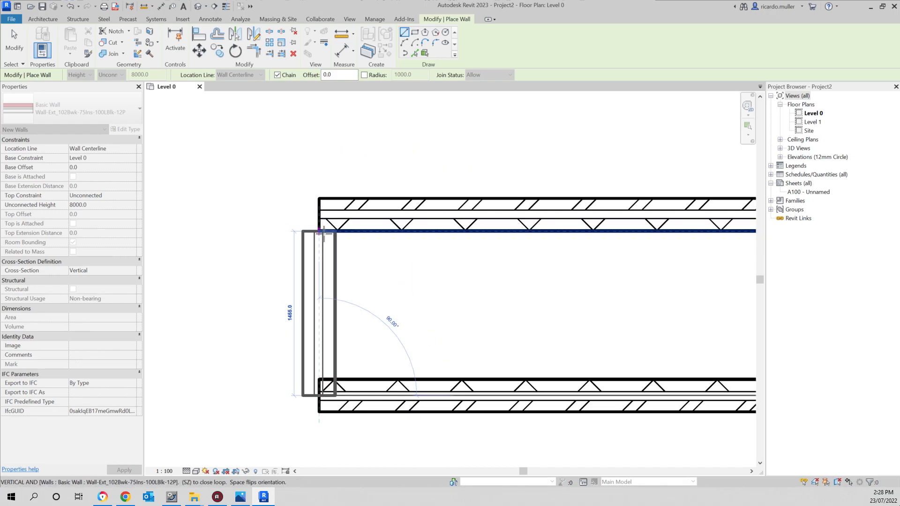
{"action": "left_click", "coordinate": [318, 224]}
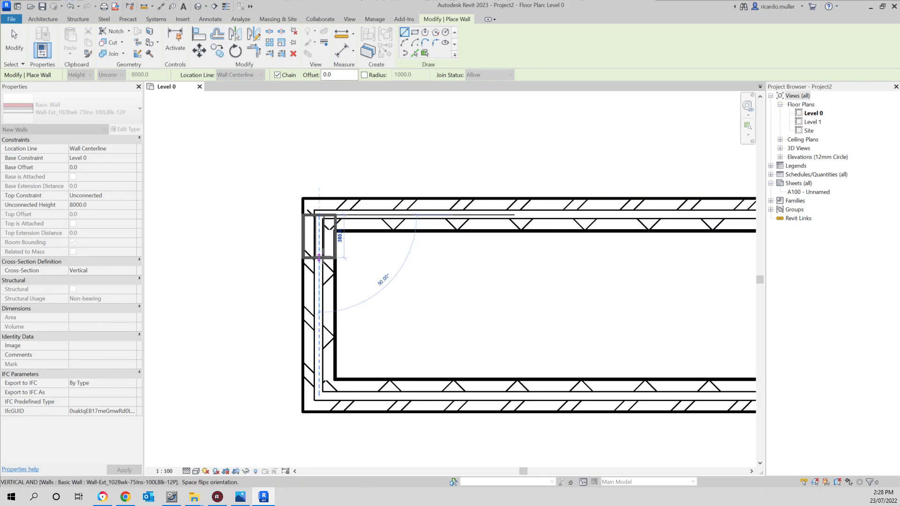
{"action": "key", "text": "Escape"}
{"action": "key", "text": "Escape"}
{"action": "scroll", "coordinate": [351, 257], "scroll_direction": "down", "scroll_amount": 5}
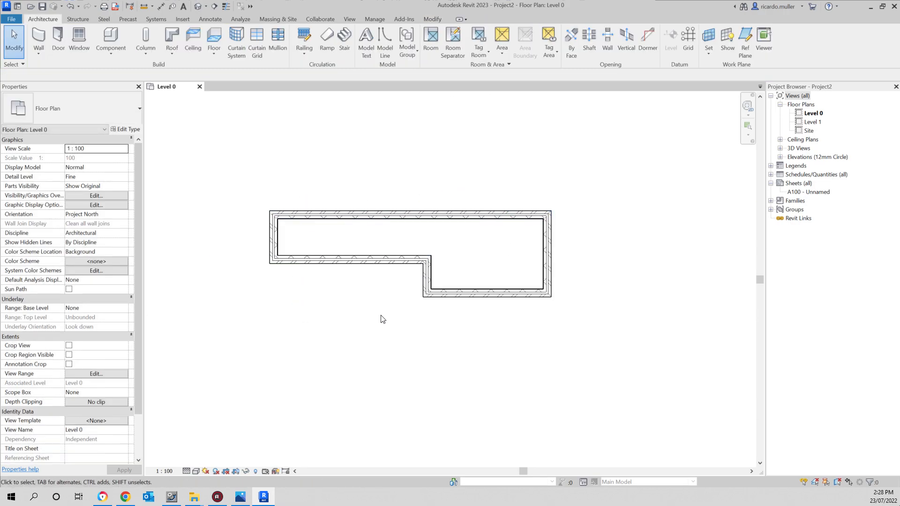
Step: Open the default 3D view and orbit around the L-shaped brick walls to inspect them
{"action": "middle_click_drag", "start_coordinate": [471, 264], "coordinate": [473, 268]}
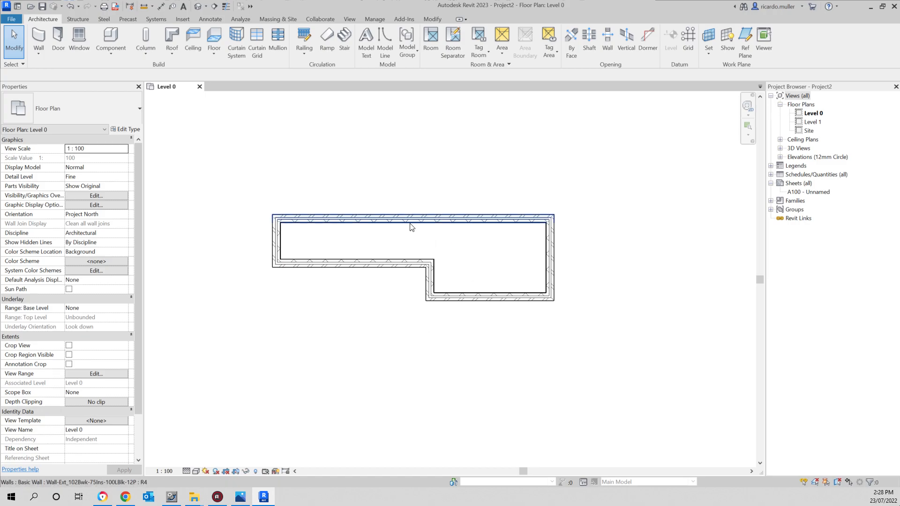
{"action": "left_click_drag", "start_coordinate": [224, 184], "coordinate": [586, 323]}
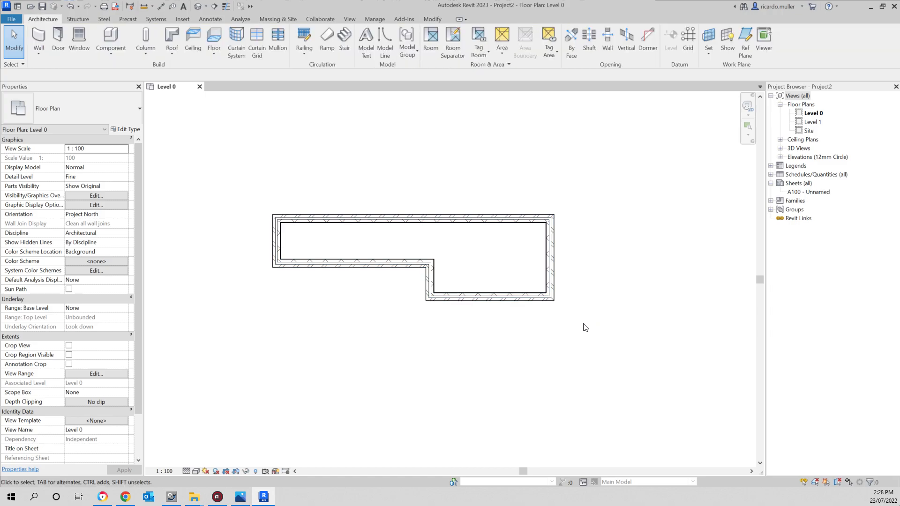
{"action": "left_click", "coordinate": [198, 7]}
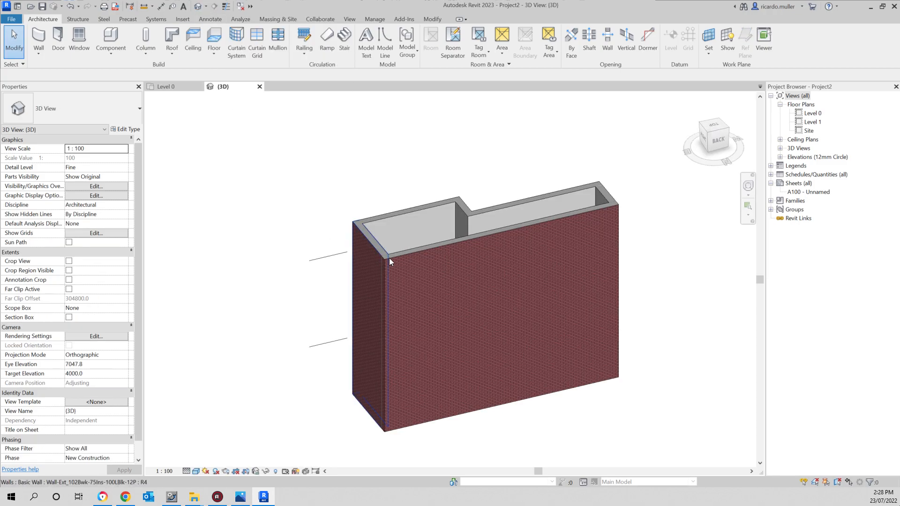
{"action": "scroll", "coordinate": [515, 282], "scroll_direction": "down", "scroll_amount": 2}
{"action": "middle_click_drag", "start_coordinate": [604, 293], "coordinate": [466, 248]}
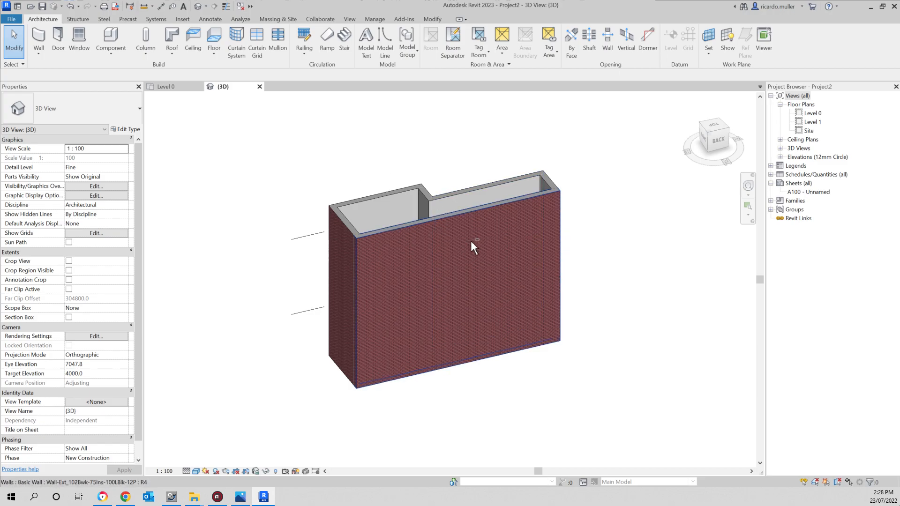
{"action": "mouse_move", "coordinate": [471, 242]}
{"action": "middle_mouse_down", "text": "shift"}
{"action": "mouse_move", "coordinate": [481, 248]}
{"action": "mouse_move", "coordinate": [488, 191]}
{"action": "mouse_move", "coordinate": [612, 156]}
{"action": "mouse_move", "coordinate": [468, 167]}
{"action": "mouse_move", "coordinate": [274, 204]}
{"action": "mouse_move", "coordinate": [177, 211]}
{"action": "mouse_move", "coordinate": [424, 175]}
{"action": "mouse_move", "coordinate": [625, 225]}
{"action": "mouse_move", "coordinate": [674, 282]}
{"action": "mouse_move", "coordinate": [598, 290]}
{"action": "mouse_move", "coordinate": [231, 213]}
{"action": "mouse_move", "coordinate": [311, 174]}
{"action": "mouse_move", "coordinate": [316, 145]}
{"action": "mouse_move", "coordinate": [387, 180]}
{"action": "mouse_move", "coordinate": [639, 245]}
{"action": "mouse_move", "coordinate": [542, 290]}
{"action": "mouse_move", "coordinate": [328, 247]}
{"action": "mouse_move", "coordinate": [394, 301]}
{"action": "mouse_move", "coordinate": [410, 333]}
{"action": "mouse_move", "coordinate": [356, 291]}
{"action": "mouse_move", "coordinate": [329, 292]}
{"action": "middle_mouse_up", "text": "shift"}
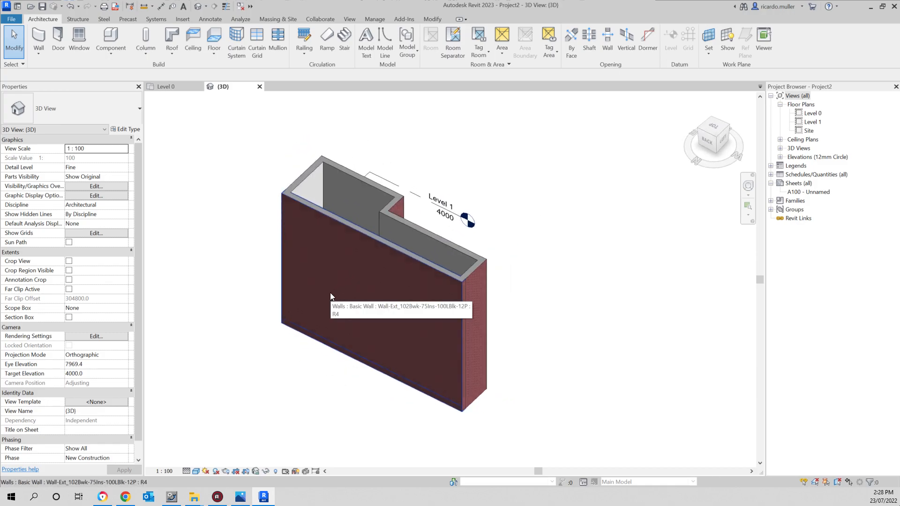
Step: Compare the L-shaped walls in the 3D view with the Level 0 floor plan
{"action": "scroll", "coordinate": [330, 292], "scroll_direction": "down", "scroll_amount": 1}
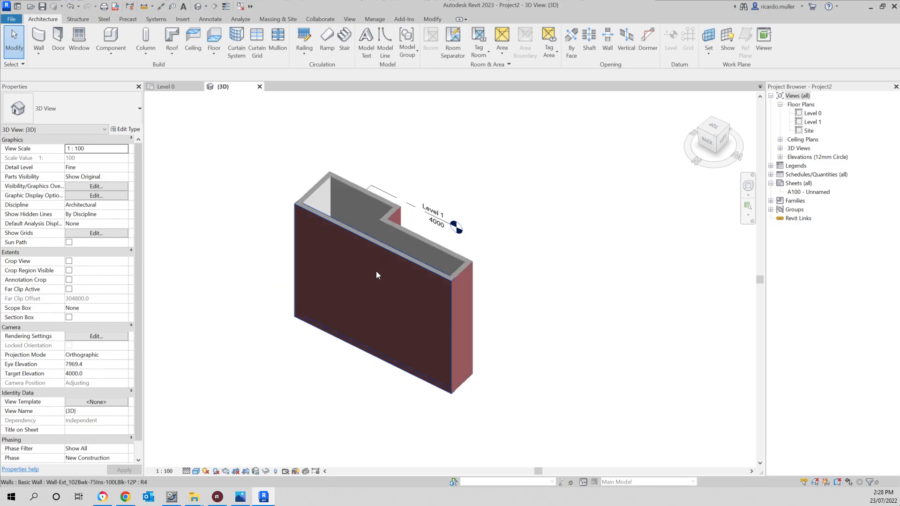
{"action": "middle_click_drag", "start_coordinate": [377, 271], "coordinate": [409, 253]}
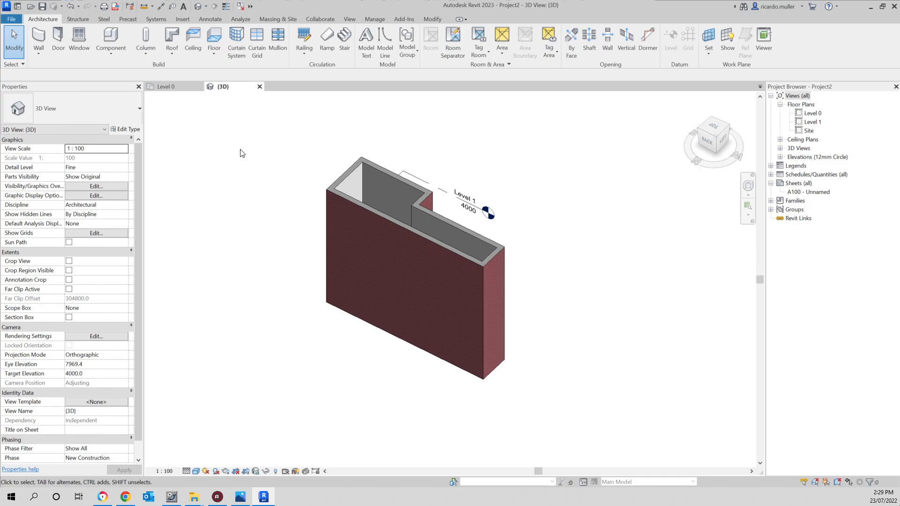
{"action": "left_click", "coordinate": [173, 88]}
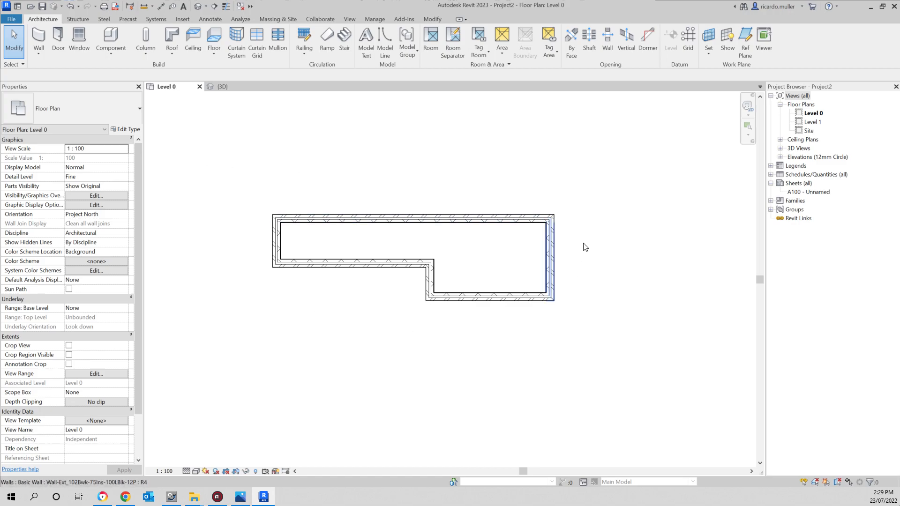
{"action": "left_click", "coordinate": [222, 86]}
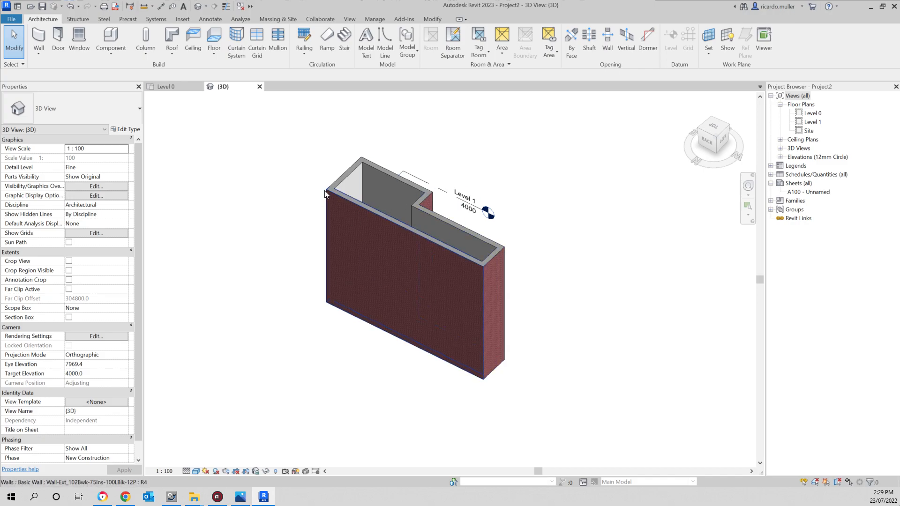
Step: Open the South elevation and extend the level lines at their head end so the level heads sit clear of the brick wall
{"action": "left_click", "coordinate": [780, 157]}
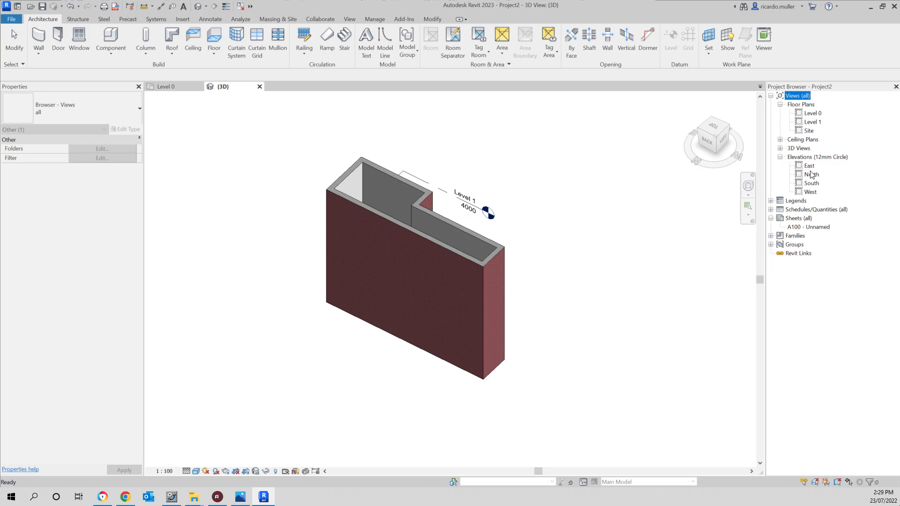
{"action": "double_click", "coordinate": [811, 183]}
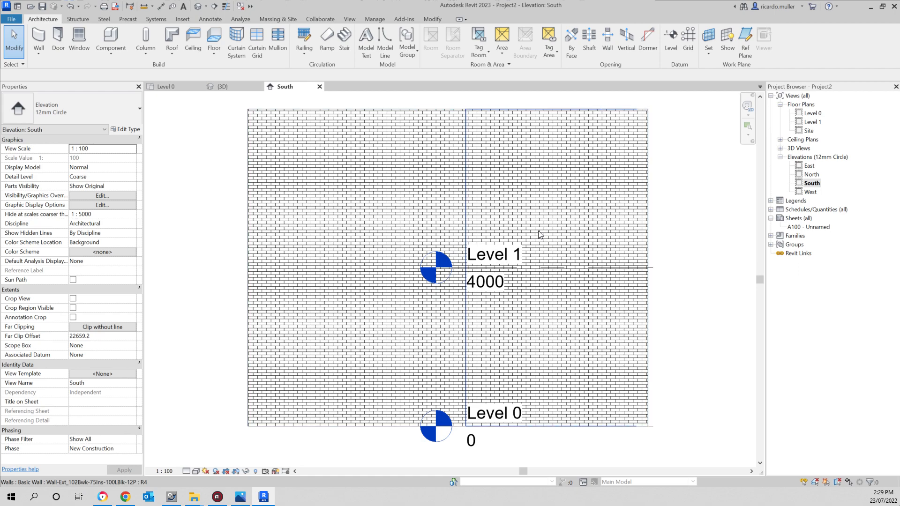
{"action": "scroll", "coordinate": [539, 234], "scroll_direction": "down", "scroll_amount": 2}
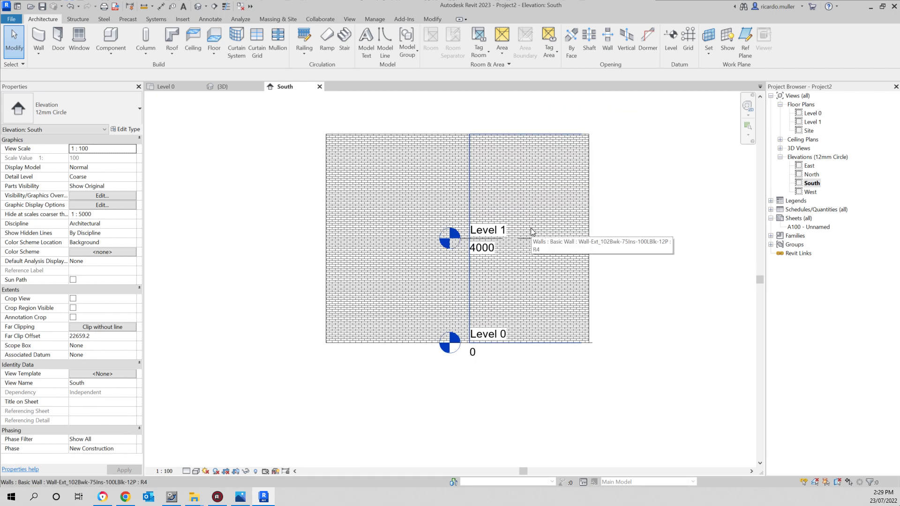
{"action": "scroll", "coordinate": [595, 243], "scroll_direction": "up", "scroll_amount": 1}
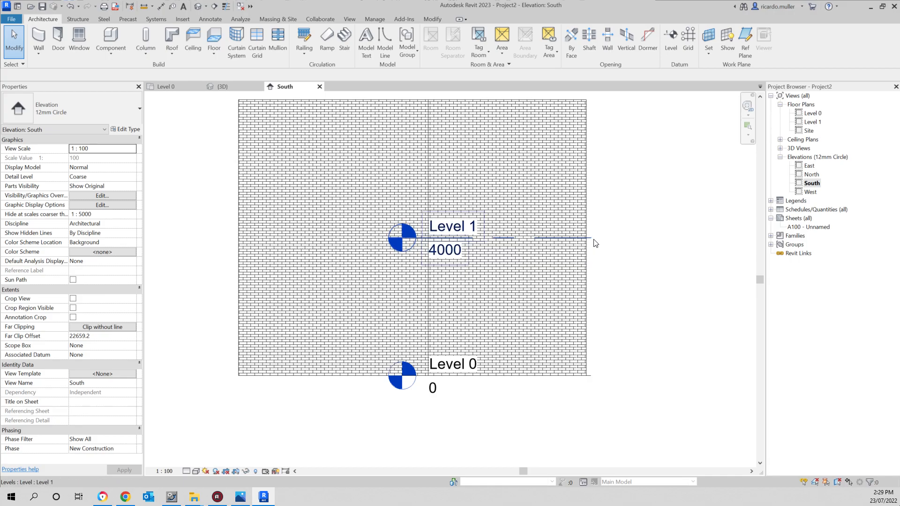
{"action": "left_click", "coordinate": [593, 242]}
{"action": "scroll", "coordinate": [592, 242], "scroll_direction": "down", "scroll_amount": 1}
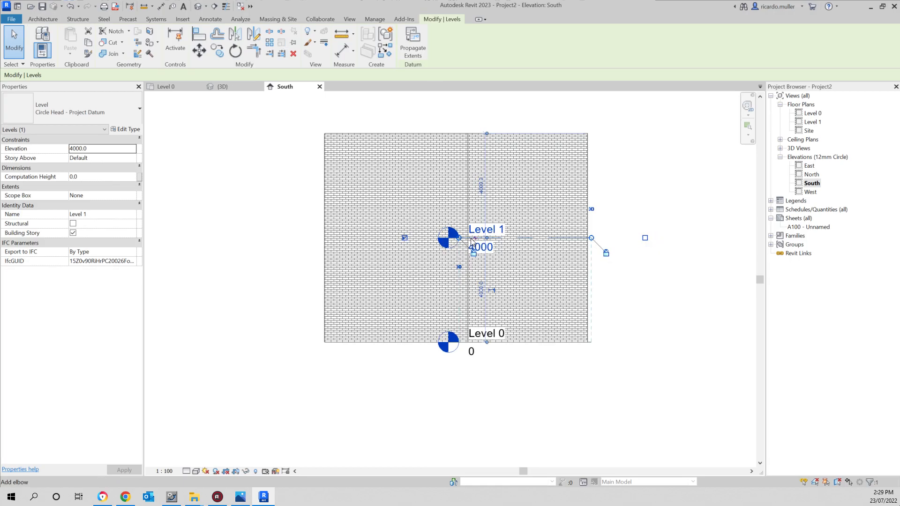
{"action": "left_click_drag", "start_coordinate": [459, 238], "coordinate": [237, 231]}
{"action": "left_click", "coordinate": [257, 181]}
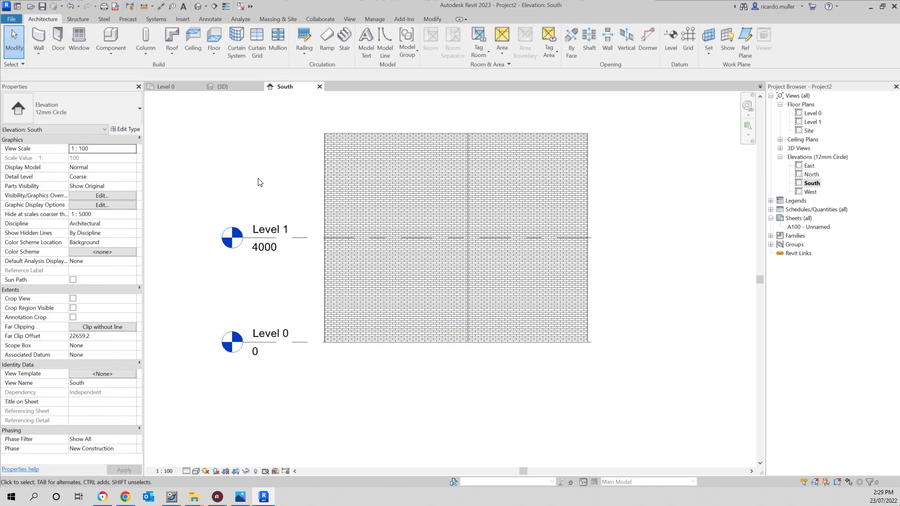
Step: Set the elevation of Level 1 to 2500 mm
{"action": "left_click", "coordinate": [265, 246]}
{"action": "left_click", "coordinate": [274, 248]}
{"action": "type", "text": "2"}
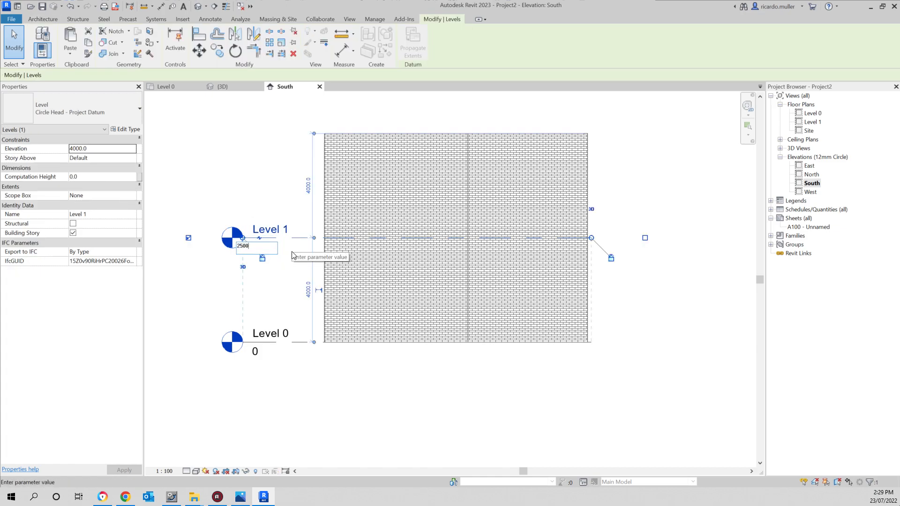
{"action": "type", "text": "500"}
{"action": "key", "text": "Return"}
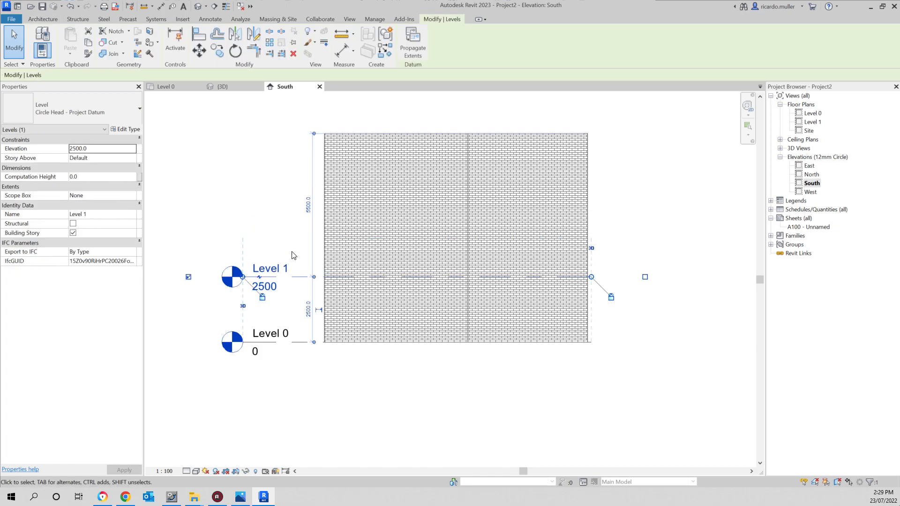
Step: Rename Level 1 as CEILING LEVEL and rename the corresponding views too
{"action": "left_click", "coordinate": [268, 271]}
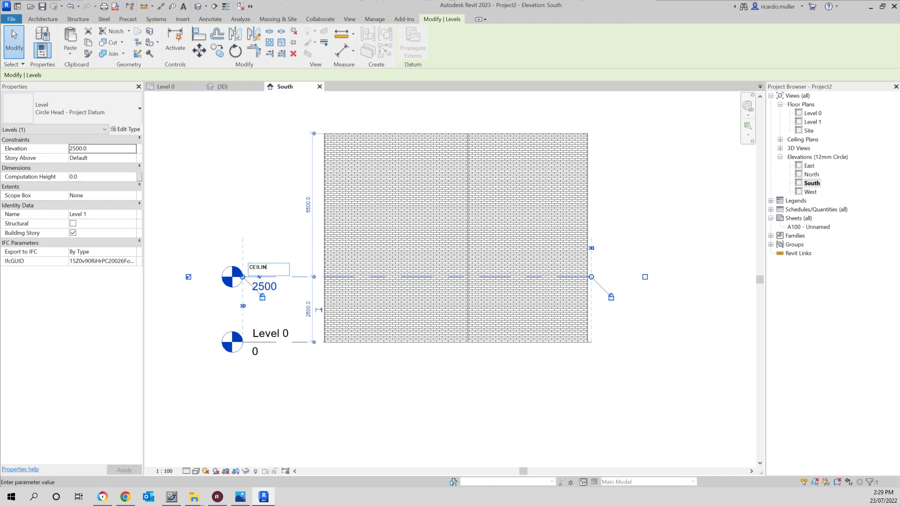
{"action": "type", "text": "CEILING LEVEL"}
{"action": "key", "text": "Return"}
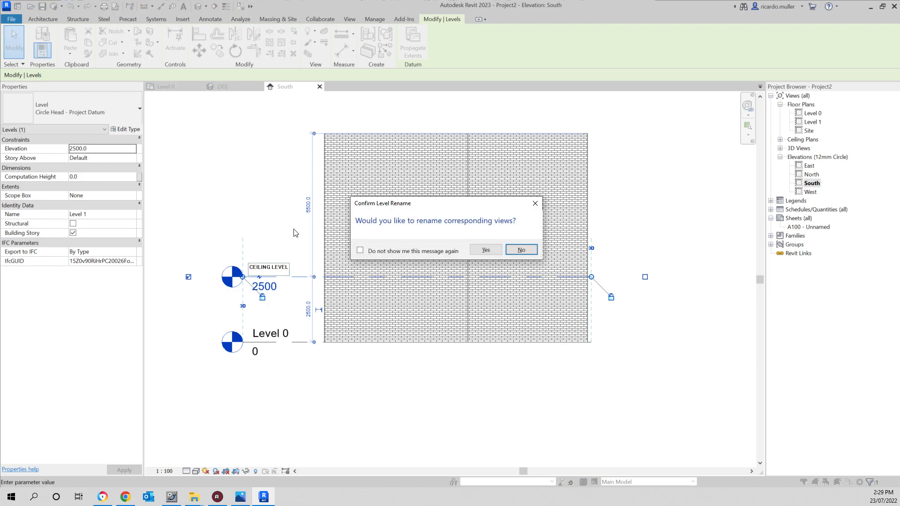
{"action": "left_click", "coordinate": [486, 249]}
{"action": "left_click", "coordinate": [245, 220]}
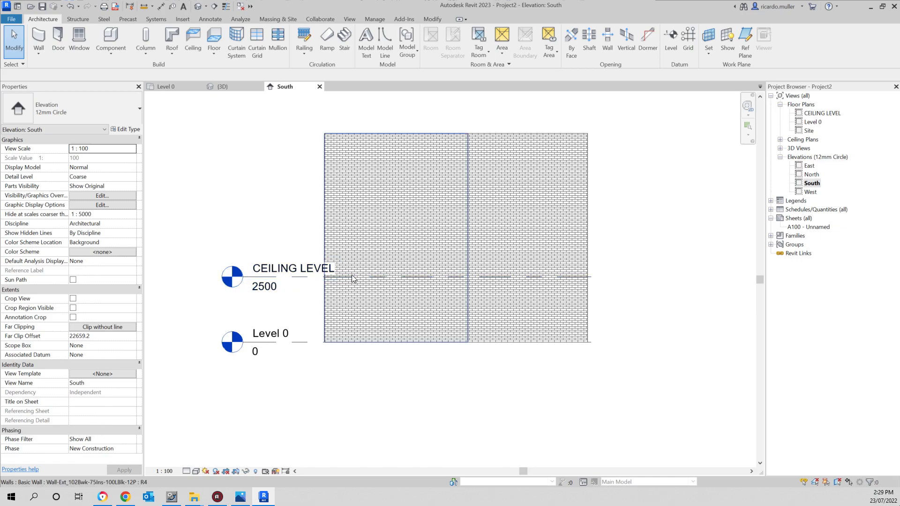
Step: Extend the head end of the level lines farther out so the CEILING LEVEL label no longer overlaps the wall
{"action": "left_click", "coordinate": [244, 277]}
{"action": "left_click_drag", "start_coordinate": [243, 278], "coordinate": [203, 278]}
{"action": "middle_click_drag", "start_coordinate": [247, 230], "coordinate": [241, 237]}
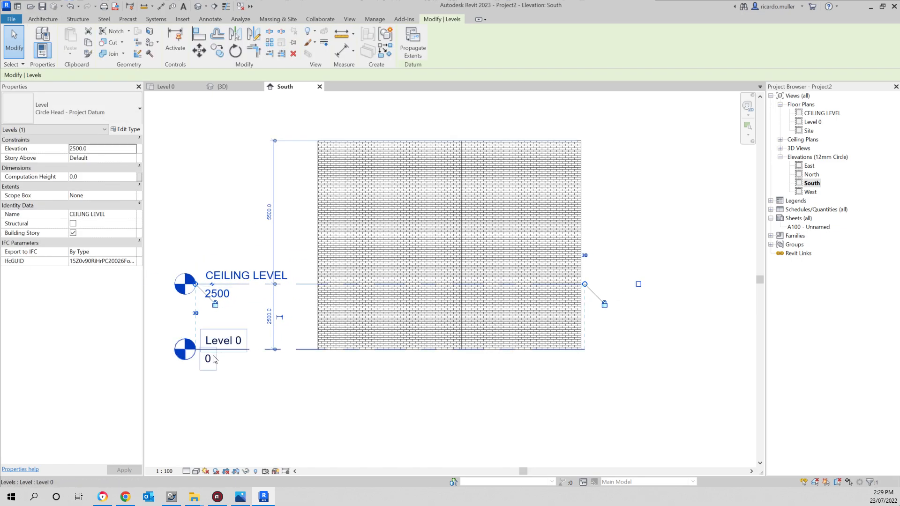
{"action": "left_click", "coordinate": [205, 239]}
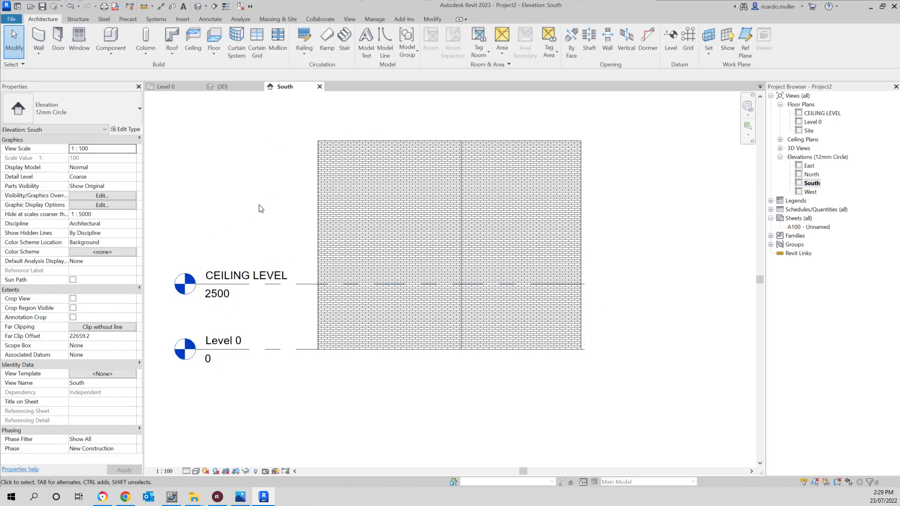
Step: Select all the walls in the South elevation and set their top constraint to Up to level: CEILING LEVEL
{"action": "left_click_drag", "start_coordinate": [629, 120], "coordinate": [485, 149]}
{"action": "left_click_drag", "start_coordinate": [261, 184], "coordinate": [249, 185]}
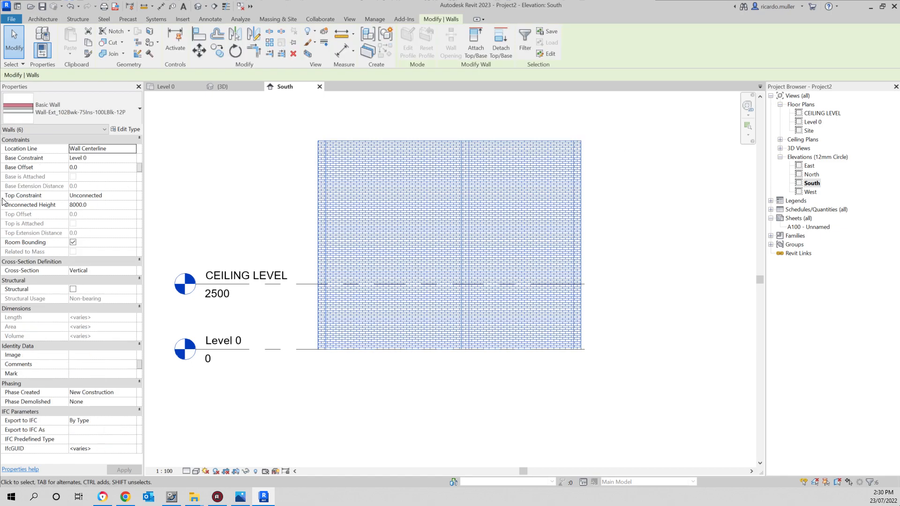
{"action": "left_click", "coordinate": [132, 196]}
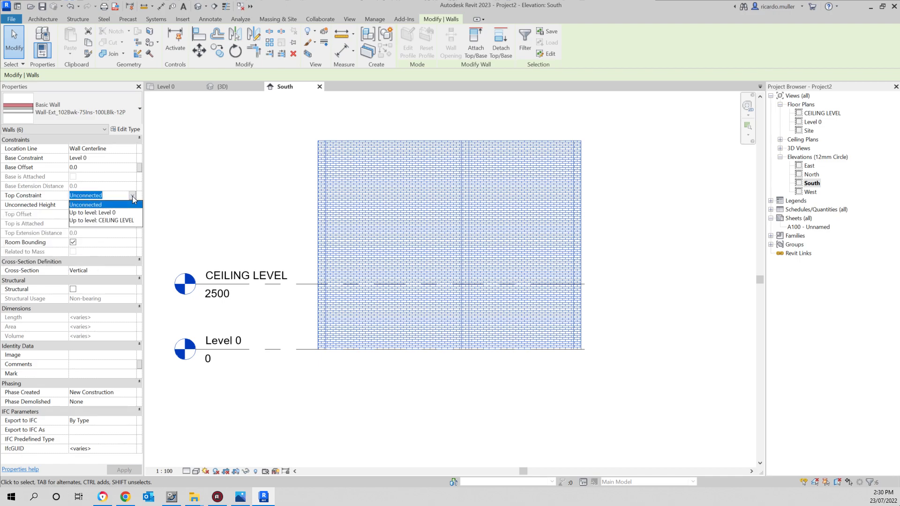
{"action": "left_click", "coordinate": [112, 221]}
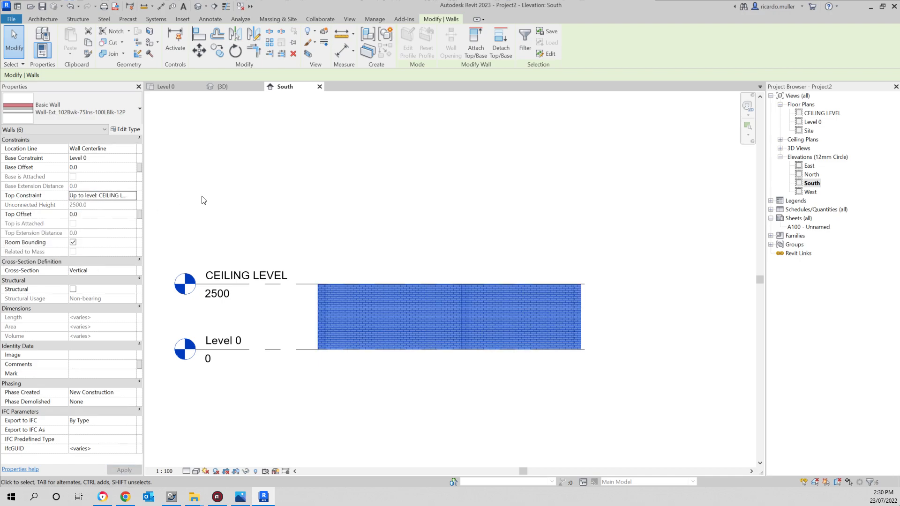
{"action": "left_click", "coordinate": [265, 263]}
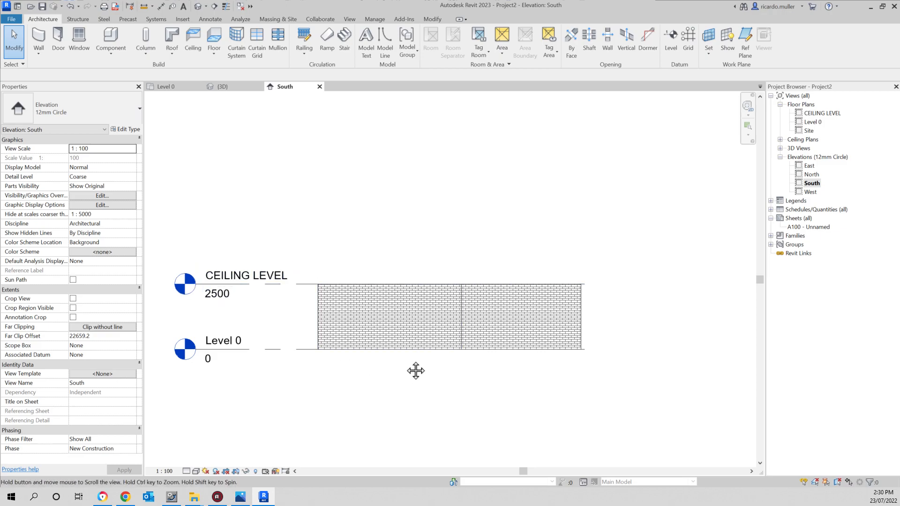
Step: Raise the CEILING LEVEL line to 3100 mm, and set its distance above Level 0 back to 2500 mm
{"action": "middle_click_drag", "start_coordinate": [416, 376], "coordinate": [410, 337]}
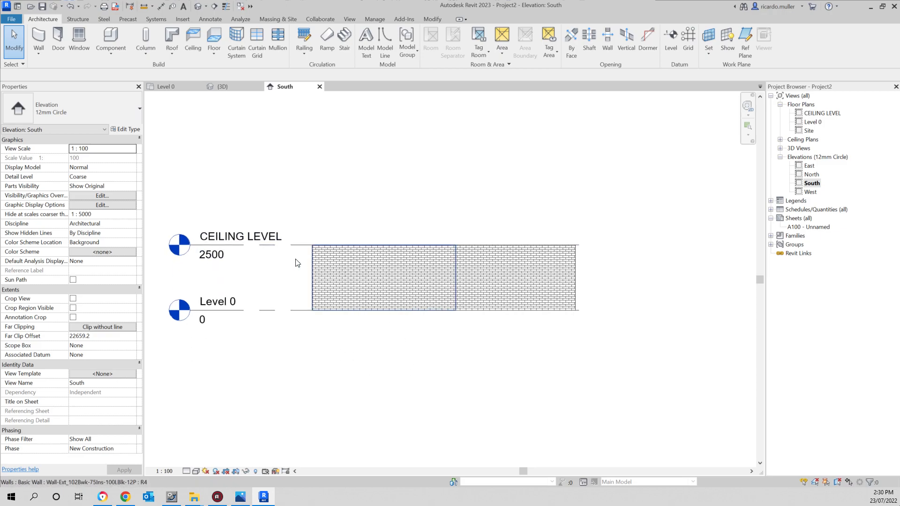
{"action": "left_click", "coordinate": [234, 247]}
{"action": "mouse_move", "coordinate": [302, 243]}
{"action": "left_mouse_down"}
{"action": "mouse_move", "coordinate": [301, 196]}
{"action": "mouse_move", "coordinate": [305, 225]}
{"action": "mouse_move", "coordinate": [293, 241]}
{"action": "left_mouse_up"}
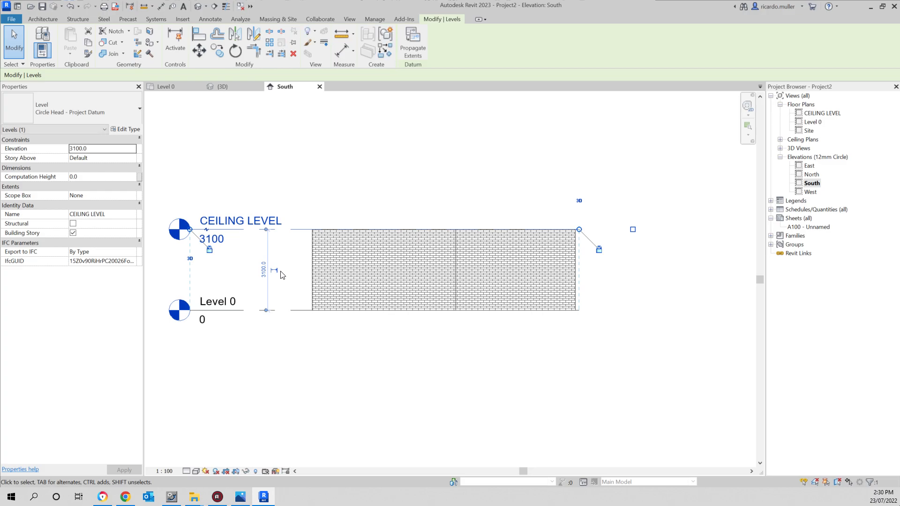
{"action": "left_click", "coordinate": [264, 269]}
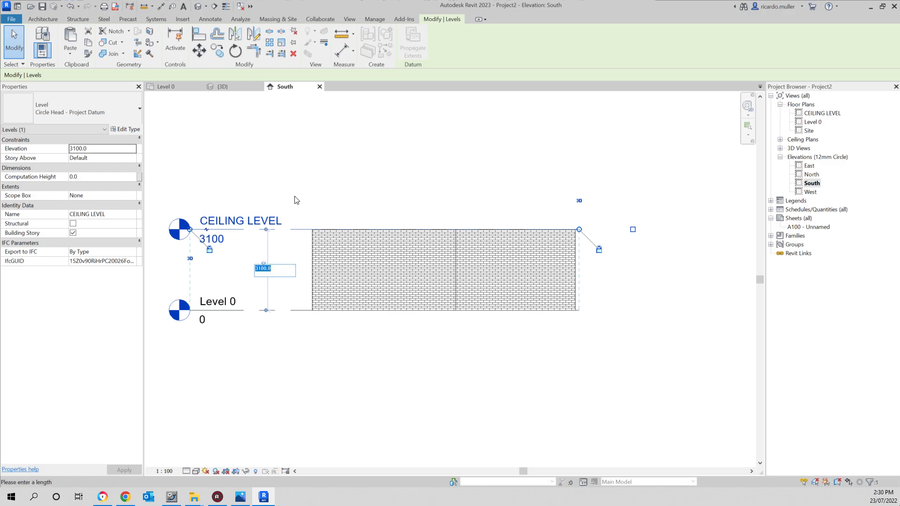
{"action": "type", "text": "2500"}
{"action": "key", "text": "Return"}
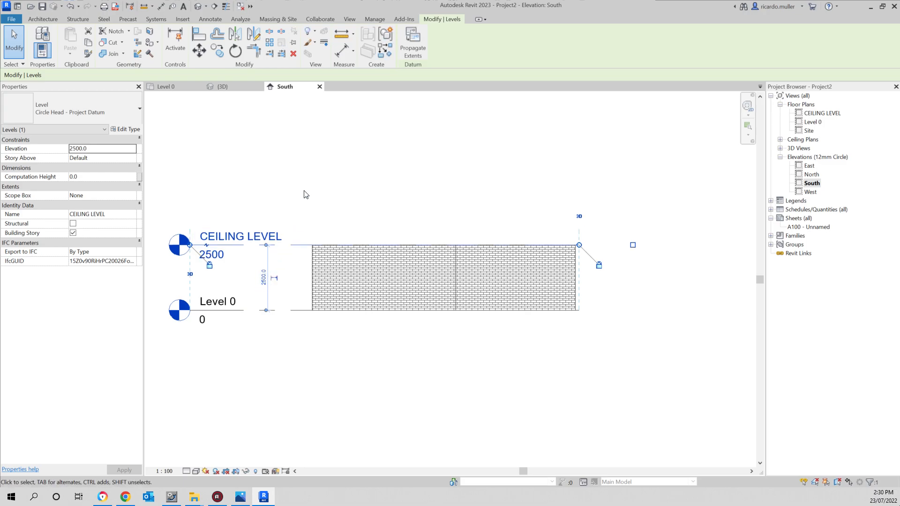
{"action": "key", "text": "Escape"}
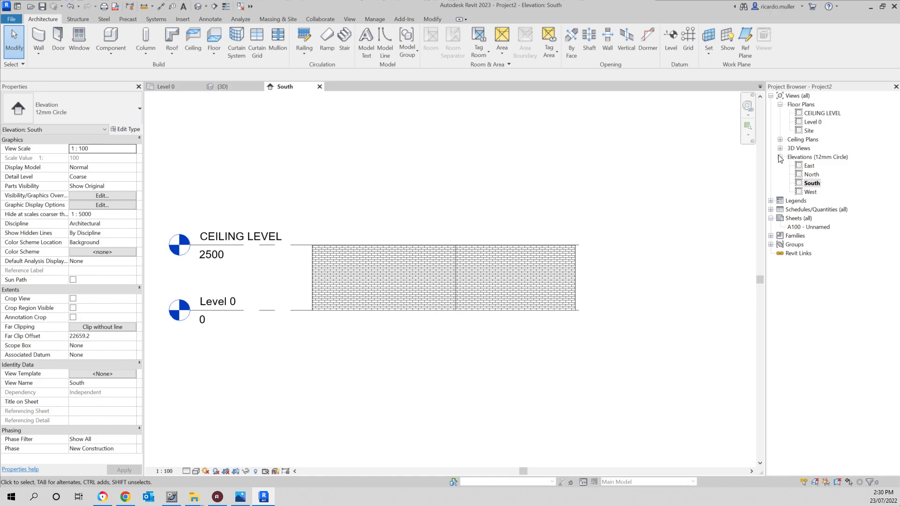
Step: In the Level 0 plan, place a Doors_IntSgl 810x2110mm door centred in the short west end wall, opening inwards
{"action": "left_click", "coordinate": [164, 88]}
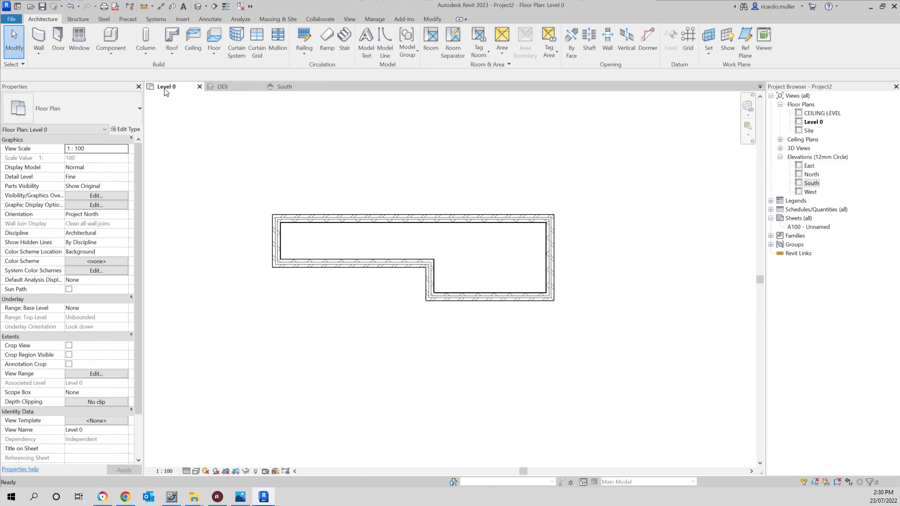
{"action": "middle_click_drag", "start_coordinate": [461, 177], "coordinate": [450, 181]}
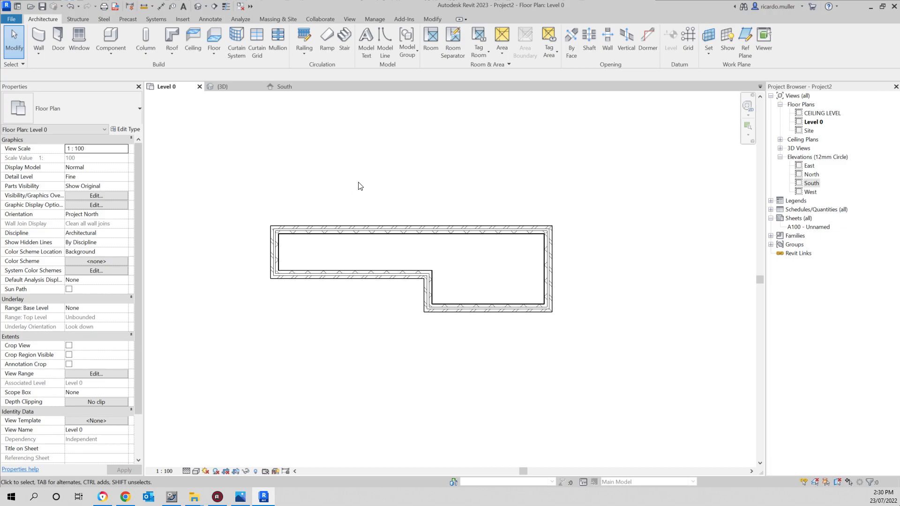
{"action": "left_click", "coordinate": [61, 38]}
{"action": "left_click", "coordinate": [71, 109]}
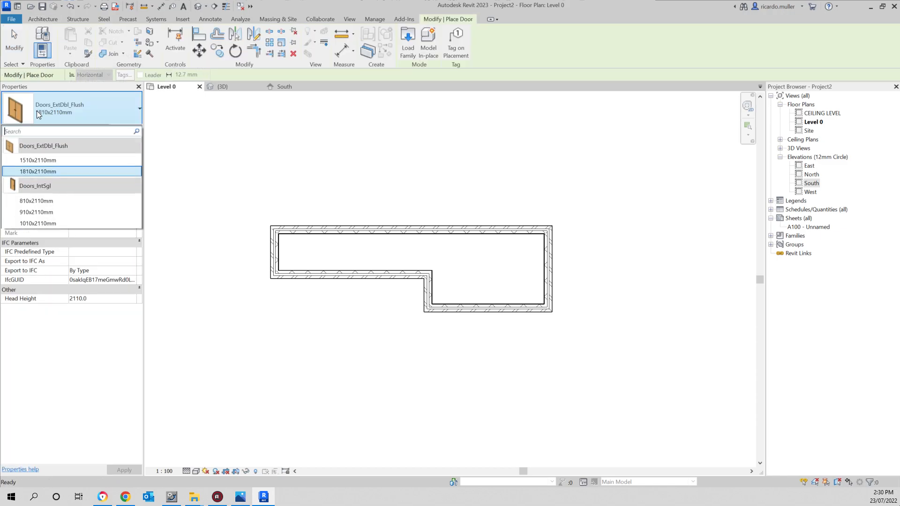
{"action": "left_click", "coordinate": [37, 201]}
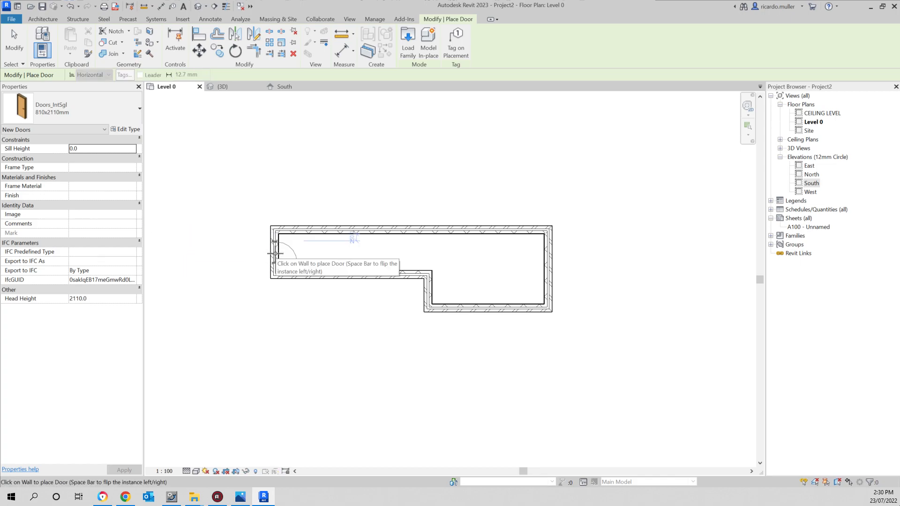
{"action": "scroll", "coordinate": [275, 259], "scroll_direction": "up", "scroll_amount": 3}
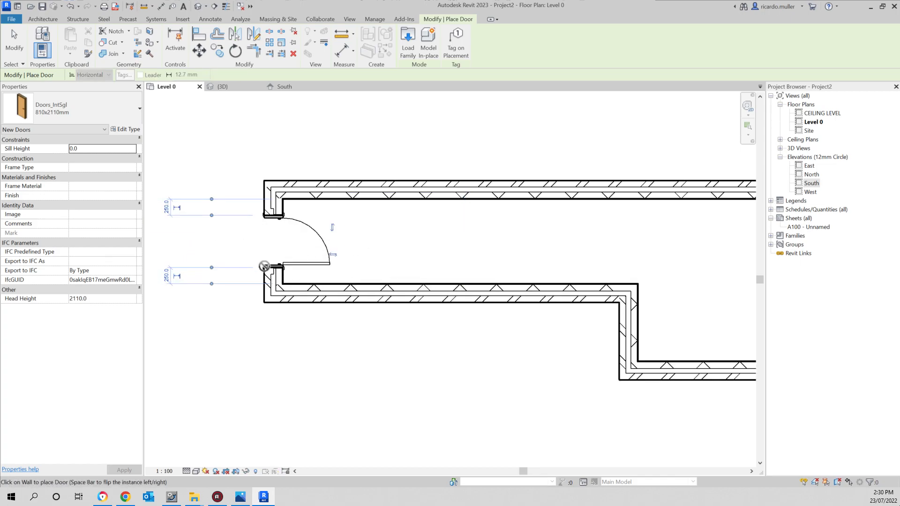
{"action": "left_click", "coordinate": [275, 266]}
{"action": "key", "text": "Escape"}
{"action": "key", "text": "Escape"}
Step: Place four Windows_Sgl_Plain 910x910mm windows, two in the long north wall and two in the south wall of the narrow wing
{"action": "middle_click_drag", "start_coordinate": [394, 241], "coordinate": [353, 251]}
{"action": "scroll", "coordinate": [393, 256], "scroll_direction": "down", "scroll_amount": 3}
{"action": "middle_click_drag", "start_coordinate": [440, 243], "coordinate": [364, 238]}
{"action": "scroll", "coordinate": [367, 241], "scroll_direction": "down", "scroll_amount": 1}
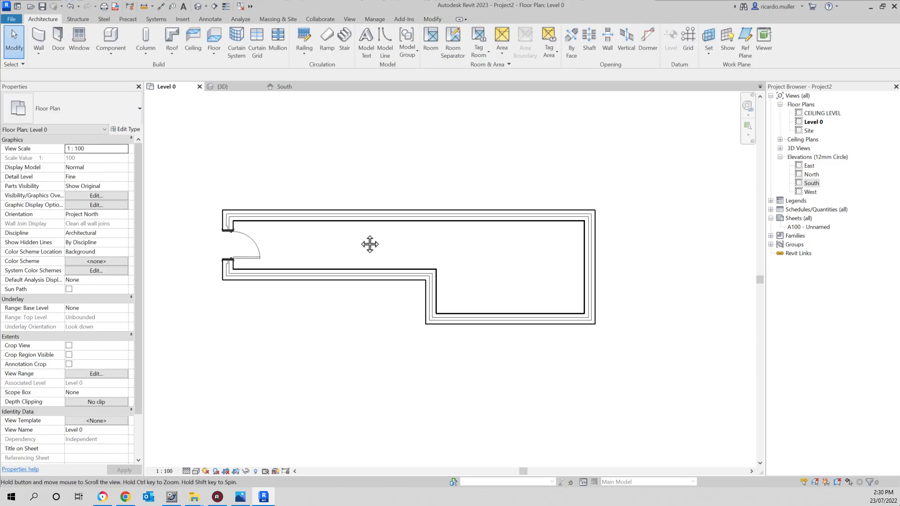
{"action": "left_click", "coordinate": [83, 38]}
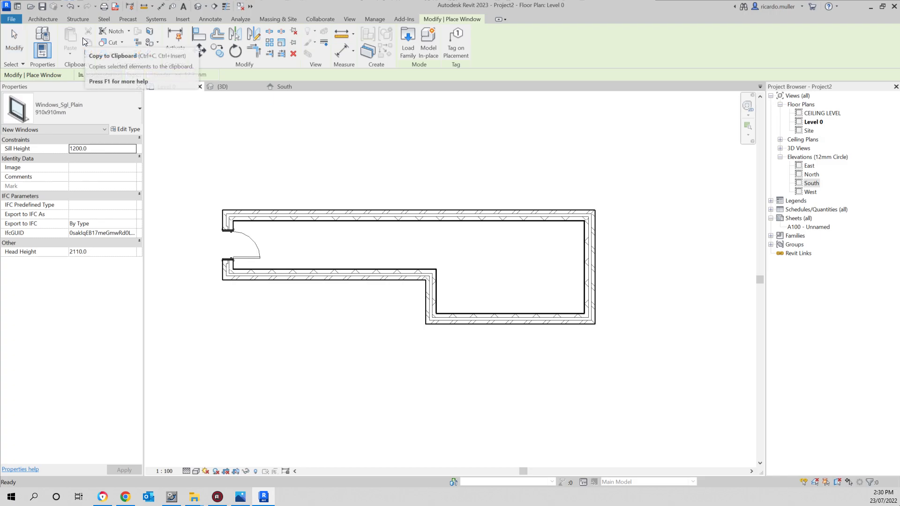
{"action": "left_click", "coordinate": [79, 103]}
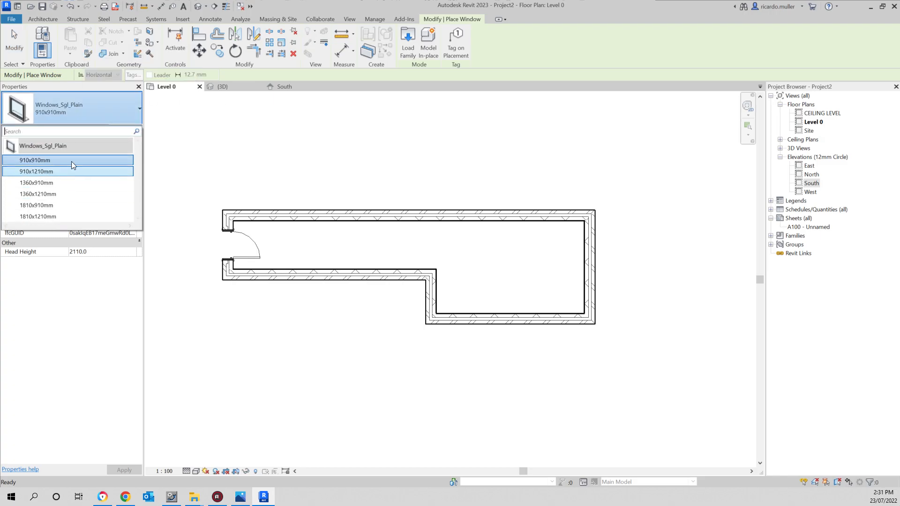
{"action": "left_click", "coordinate": [73, 104]}
{"action": "left_click", "coordinate": [324, 219]}
{"action": "left_click", "coordinate": [511, 215]}
{"action": "left_click", "coordinate": [393, 275]}
{"action": "left_click", "coordinate": [283, 275]}
{"action": "middle_click_drag", "start_coordinate": [452, 185], "coordinate": [428, 178]}
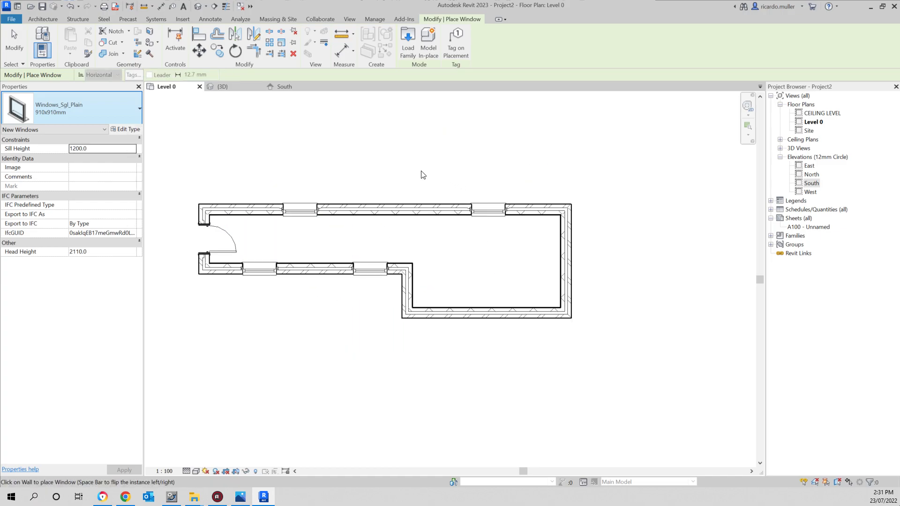
Step: Create a Level 0 floor of type Floor-Grnd-Susp_65Scr-80Ins-100Blk-75PC, drawing its boundary with straight lines along the inner faces of all the walls
{"action": "key", "text": "Escape"}
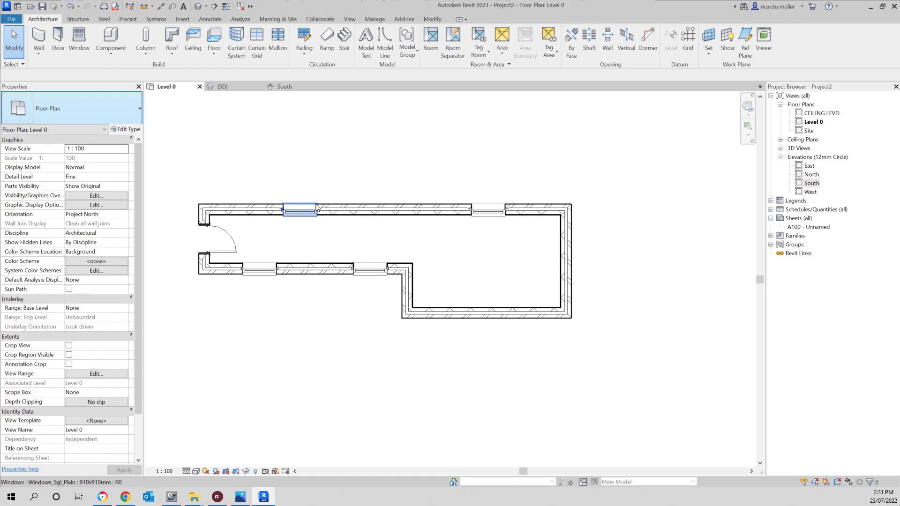
{"action": "middle_click_drag", "start_coordinate": [285, 167], "coordinate": [289, 176]}
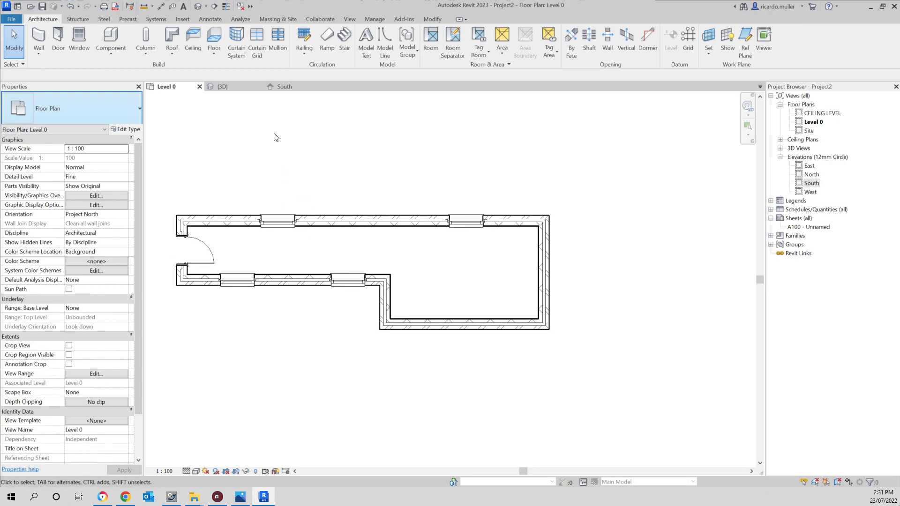
{"action": "middle_click_drag", "start_coordinate": [250, 149], "coordinate": [251, 160]}
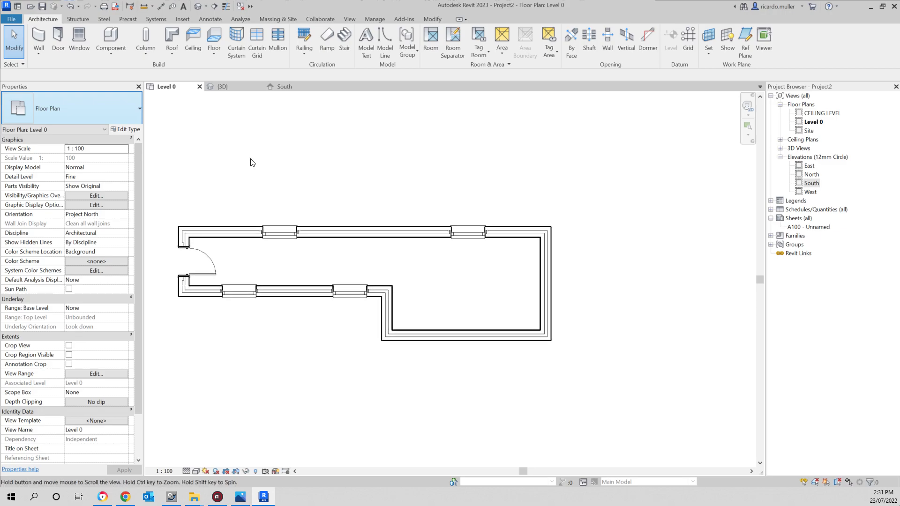
{"action": "left_click", "coordinate": [214, 41]}
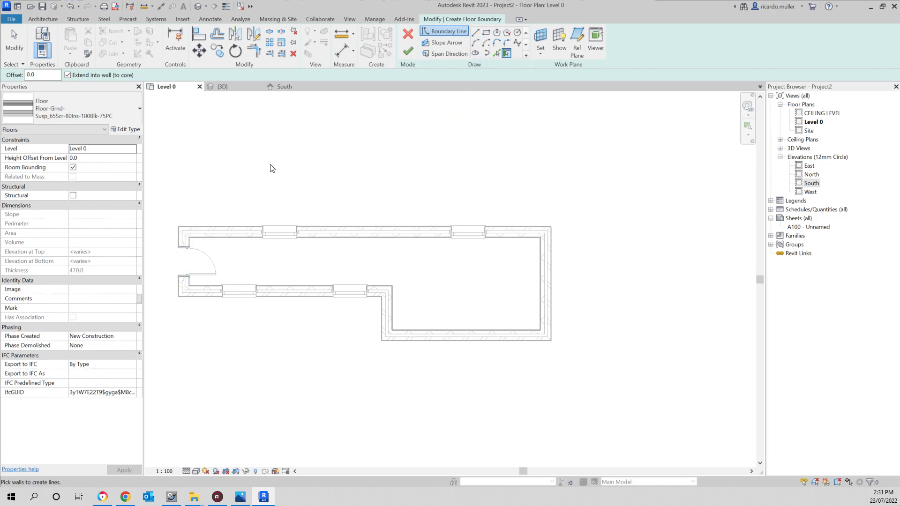
{"action": "left_click", "coordinate": [75, 110]}
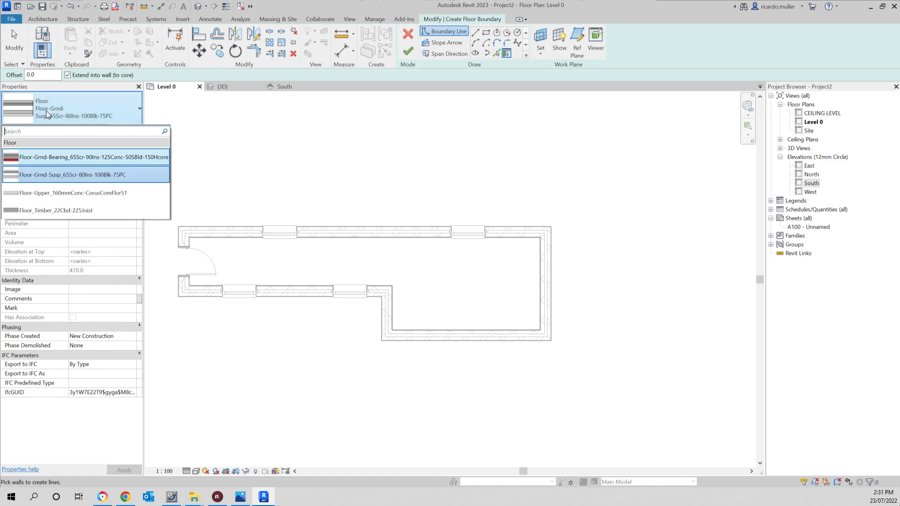
{"action": "left_click", "coordinate": [72, 108]}
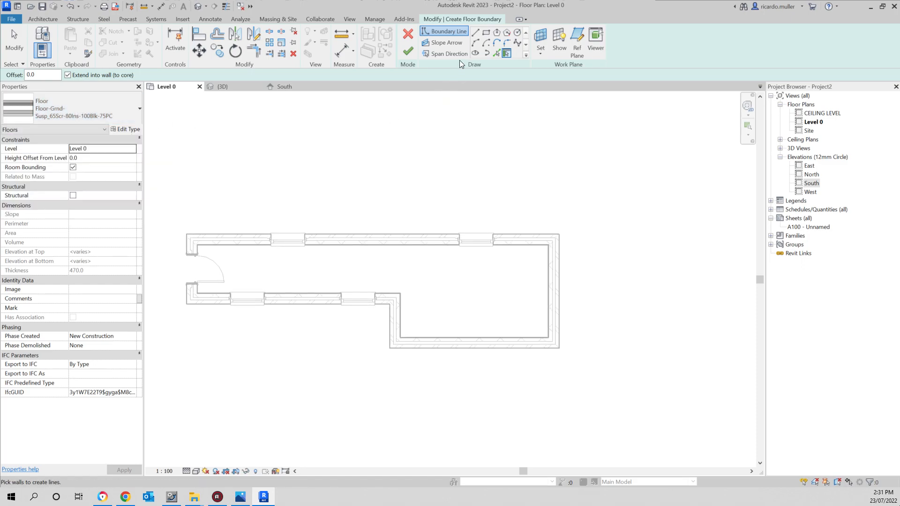
{"action": "left_click", "coordinate": [476, 33]}
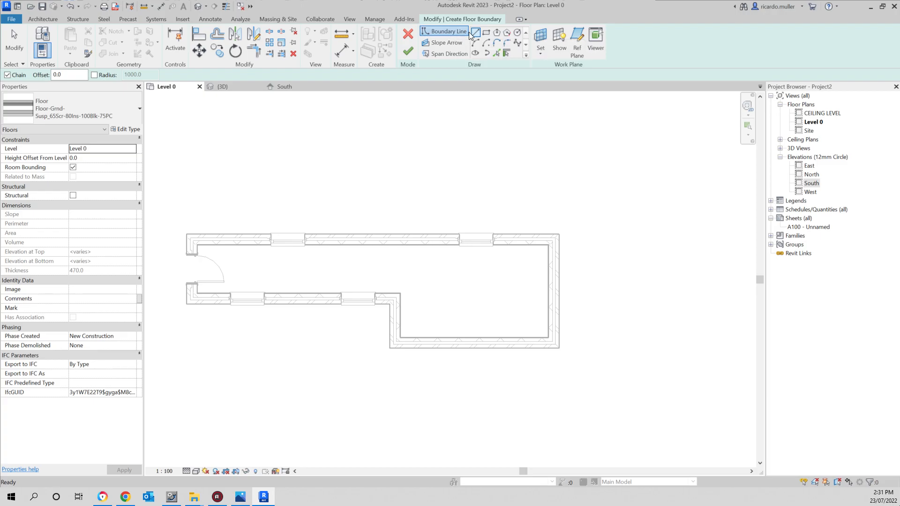
{"action": "left_click", "coordinate": [197, 244]}
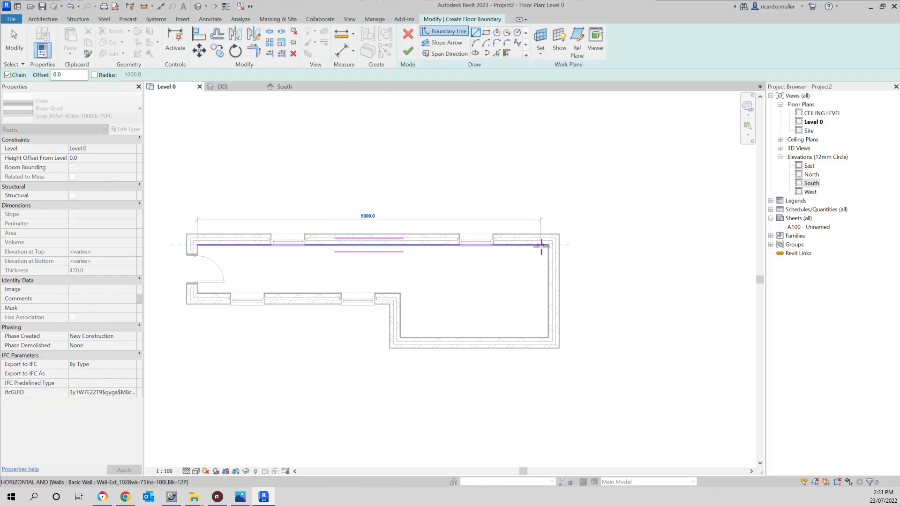
{"action": "left_click", "coordinate": [548, 244]}
{"action": "left_click", "coordinate": [549, 335]}
{"action": "left_click", "coordinate": [399, 337]}
{"action": "left_click", "coordinate": [400, 292]}
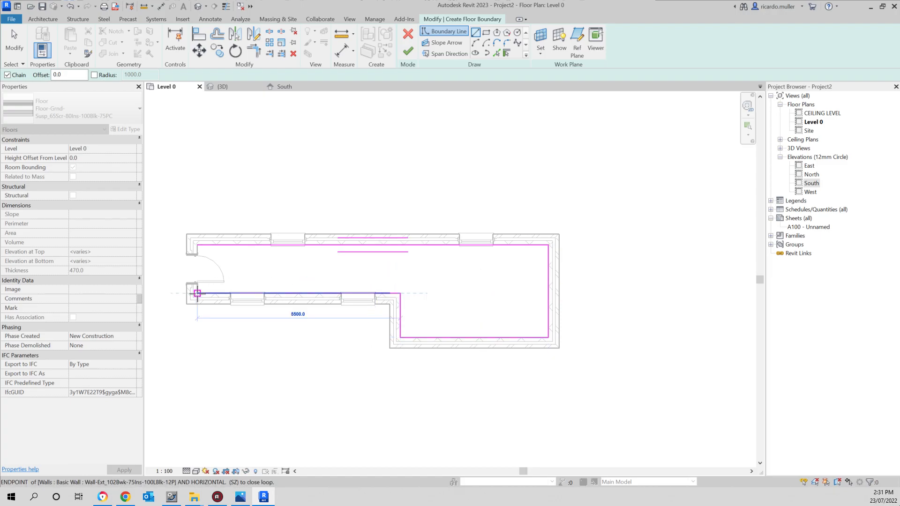
{"action": "left_click", "coordinate": [197, 293]}
{"action": "left_click", "coordinate": [198, 244]}
{"action": "key", "text": "Escape"}
{"action": "key", "text": "Escape"}
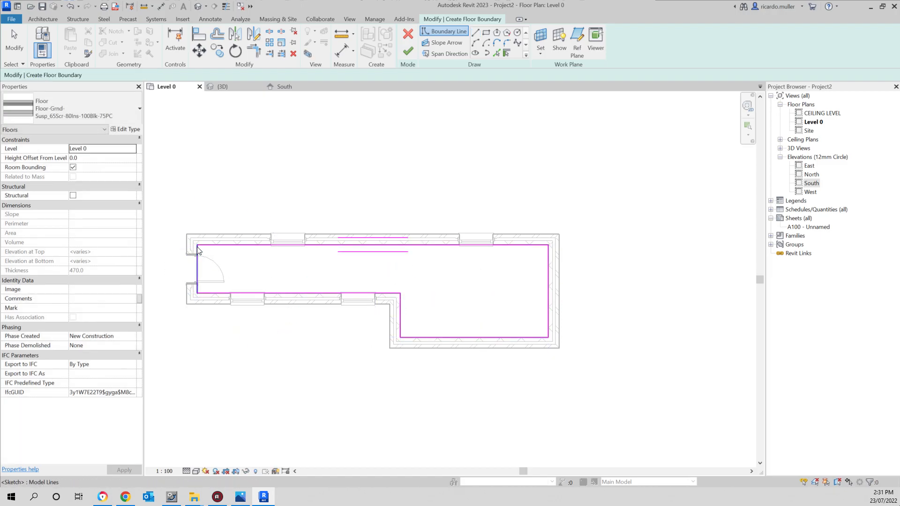
{"action": "left_click", "coordinate": [409, 51]}
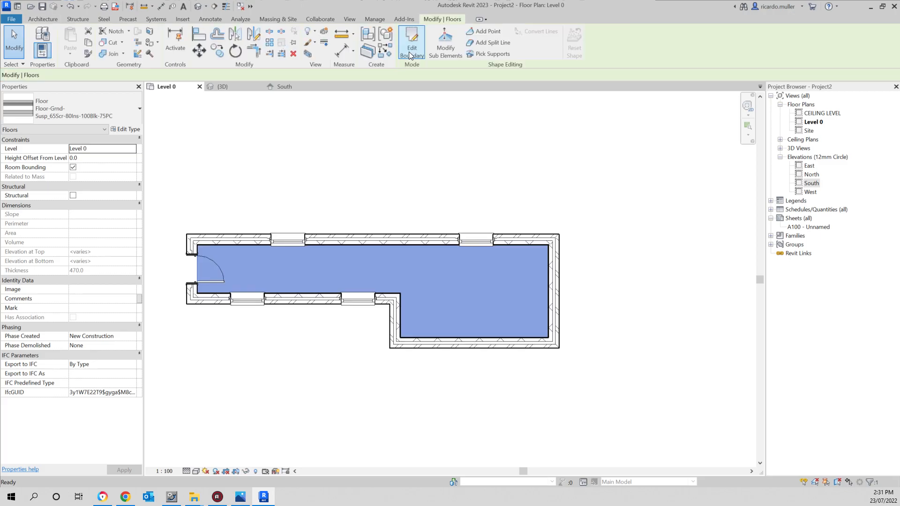
{"action": "left_click", "coordinate": [410, 148]}
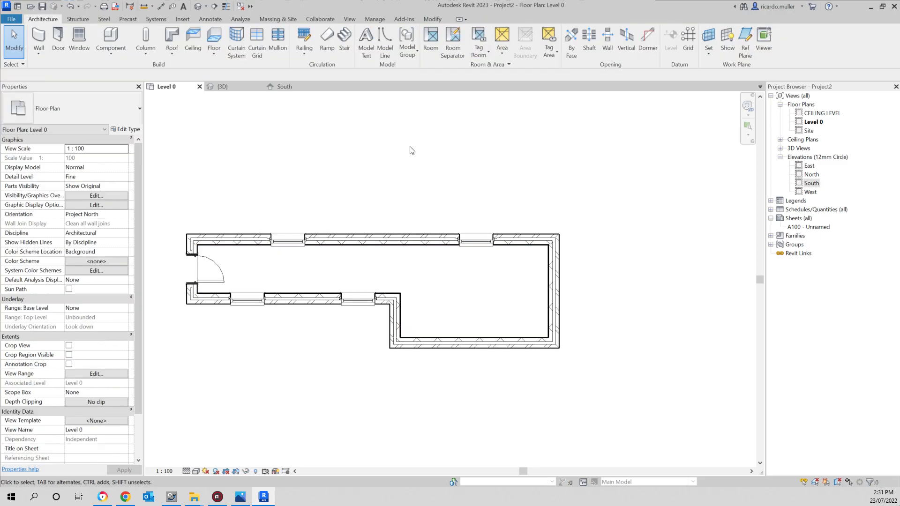
Step: Open the default 3D view and start a footprint roof with Level 0 as its base level
{"action": "left_click", "coordinate": [197, 8]}
{"action": "middle_click_drag", "start_coordinate": [450, 154], "coordinate": [379, 271], "text": "shift"}
{"action": "scroll", "coordinate": [456, 249], "scroll_direction": "up", "scroll_amount": 4}
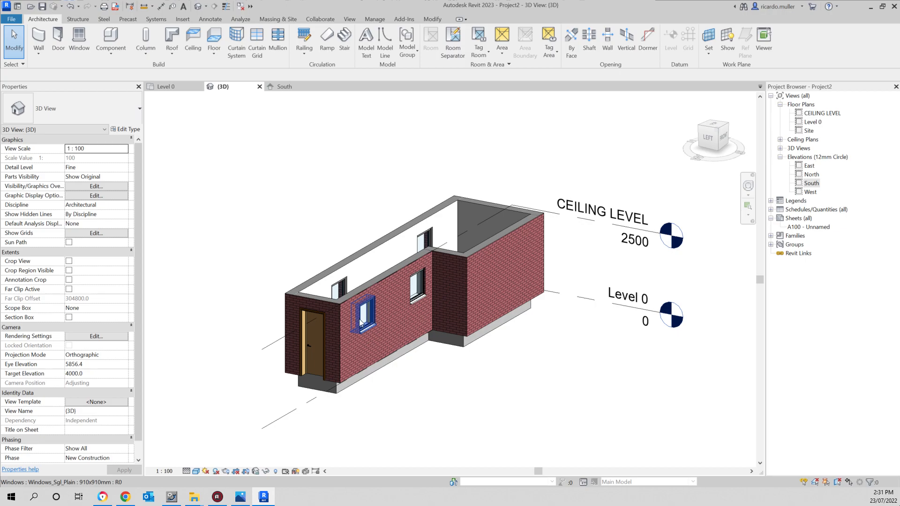
{"action": "middle_click_drag", "start_coordinate": [312, 342], "coordinate": [445, 264], "text": "shift"}
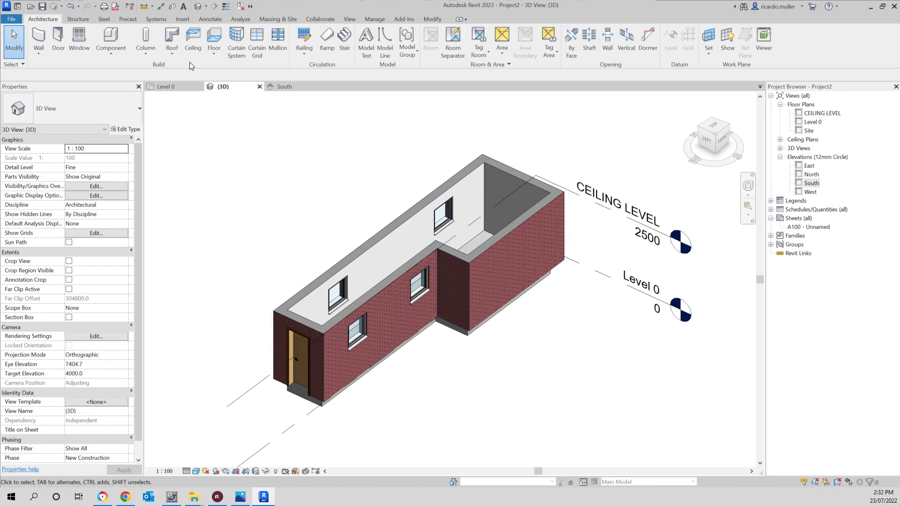
{"action": "left_click", "coordinate": [172, 34]}
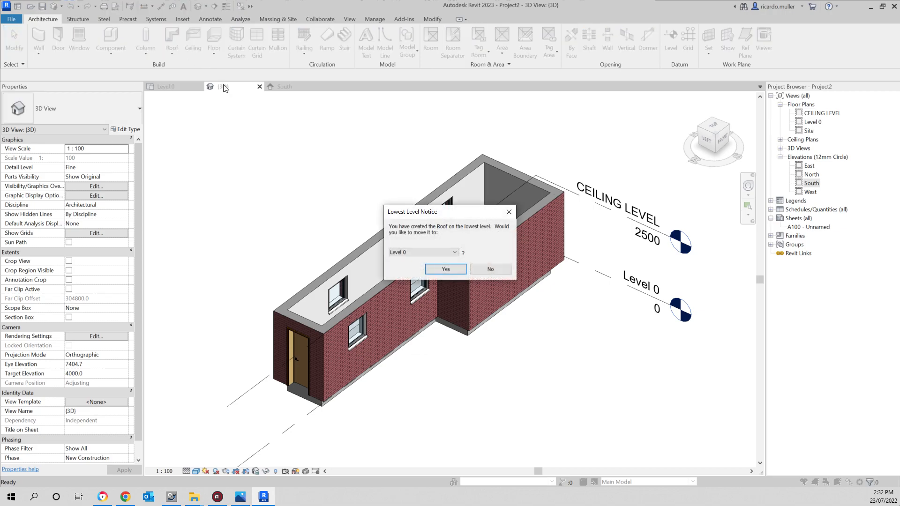
{"action": "left_click_drag", "start_coordinate": [420, 217], "coordinate": [262, 156]}
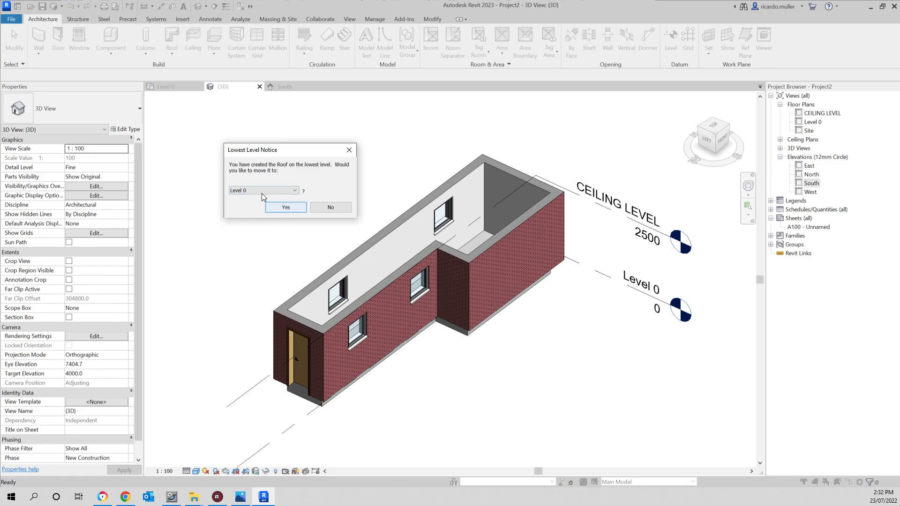
{"action": "left_click", "coordinate": [275, 211]}
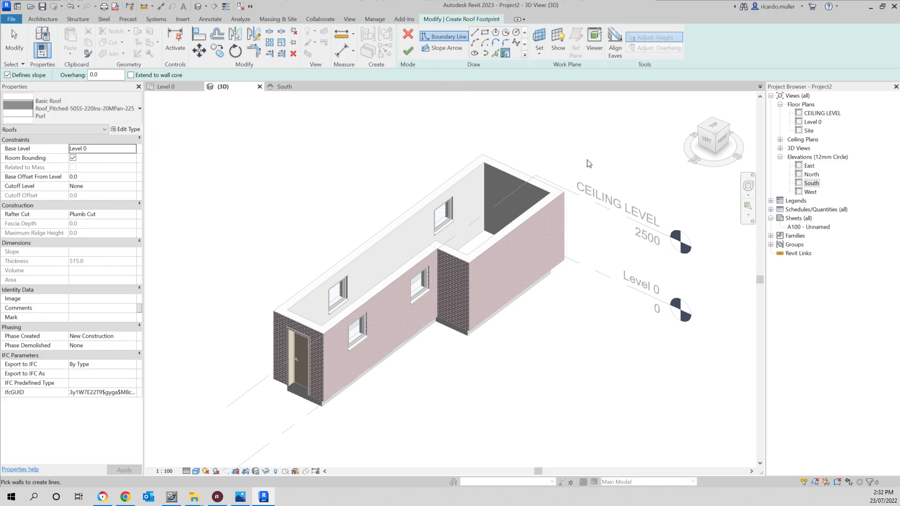
Step: From above, add slope-defining roof lines offset 300 mm outside the long north wall, the east wall and the wide part's south wall
{"action": "left_click", "coordinate": [713, 129]}
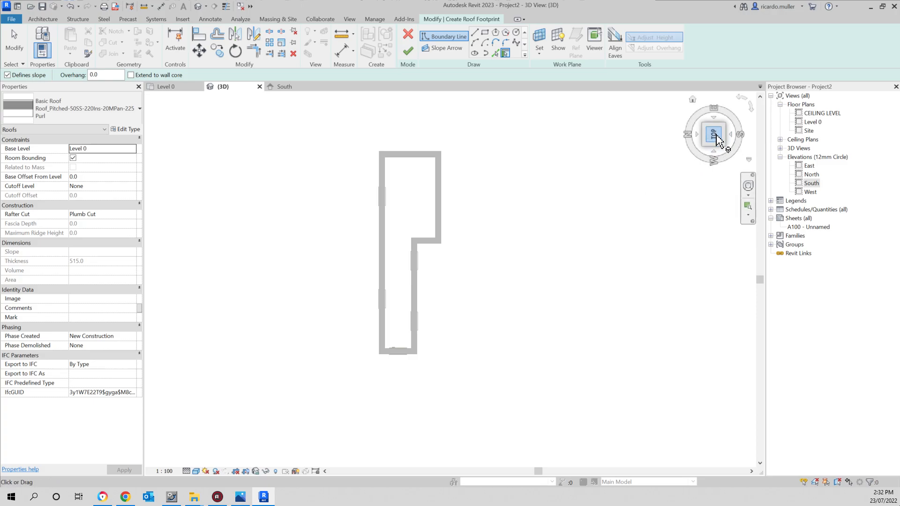
{"action": "left_click", "coordinate": [713, 135]}
{"action": "middle_click_drag", "start_coordinate": [509, 216], "coordinate": [501, 224]}
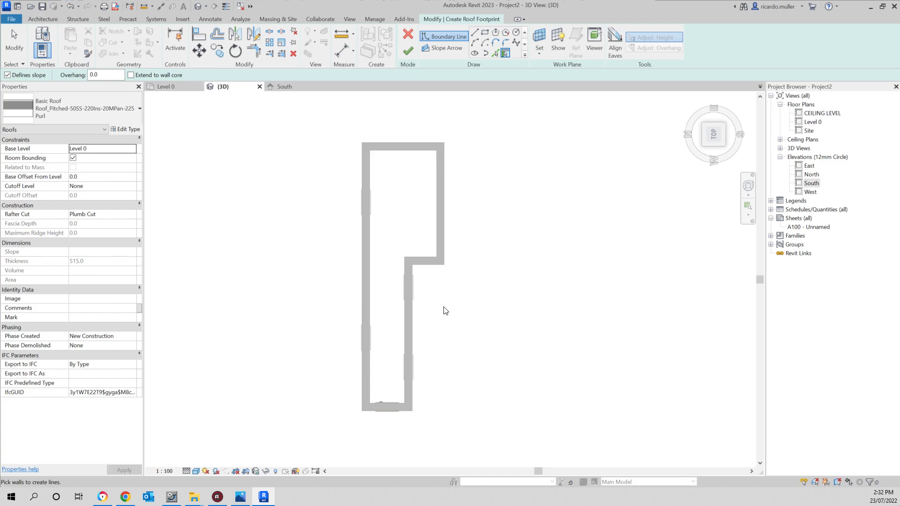
{"action": "left_click", "coordinate": [495, 53]}
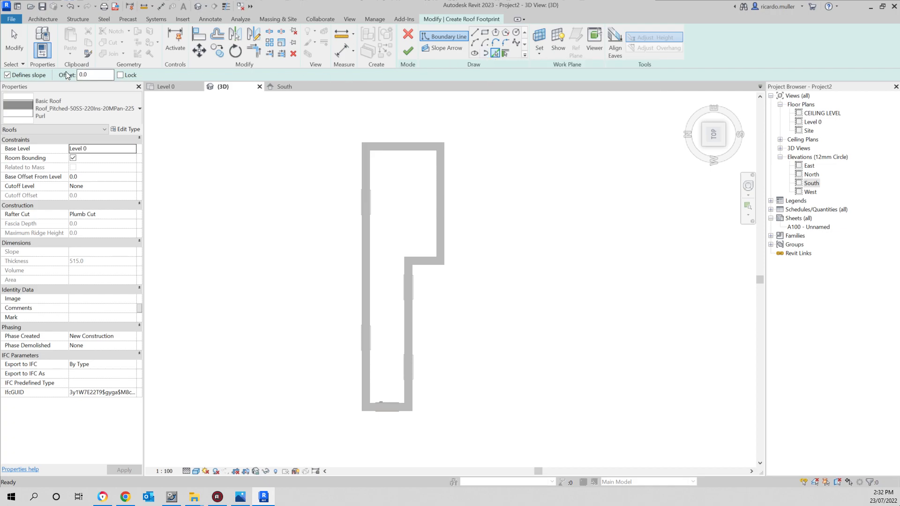
{"action": "left_click_drag", "start_coordinate": [95, 75], "coordinate": [58, 79]}
{"action": "type", "text": "300"}
{"action": "key", "text": "Return"}
{"action": "middle_click_drag", "start_coordinate": [273, 204], "coordinate": [260, 192]}
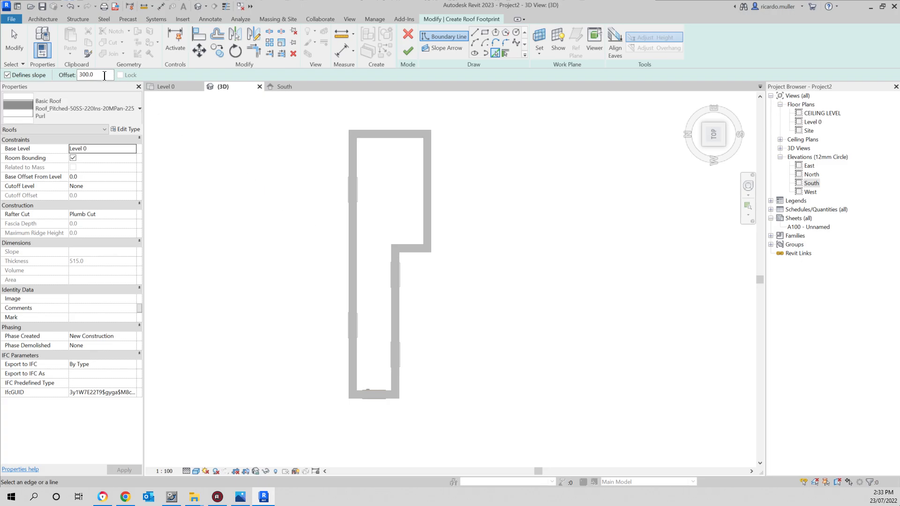
{"action": "middle_click_drag", "start_coordinate": [324, 196], "coordinate": [303, 212]}
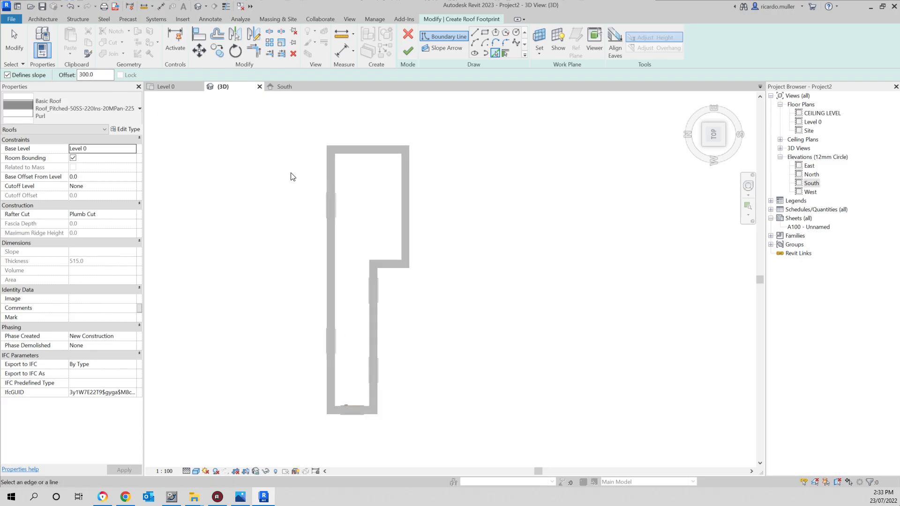
{"action": "scroll", "coordinate": [291, 173], "scroll_direction": "up", "scroll_amount": 1}
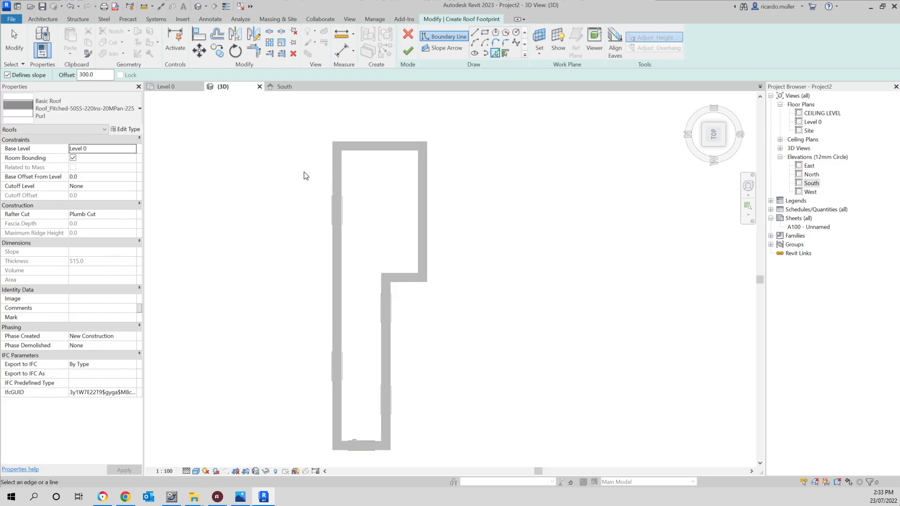
{"action": "left_click", "coordinate": [333, 167]}
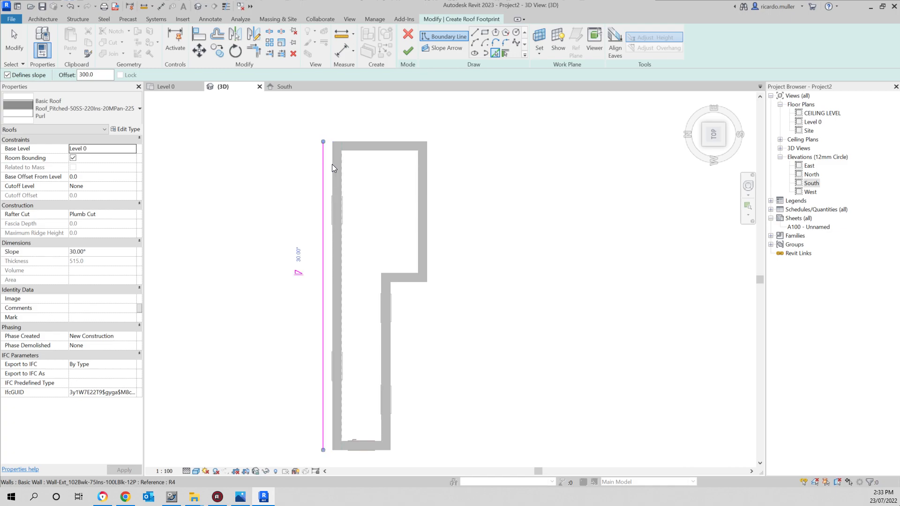
{"action": "left_click", "coordinate": [366, 146]}
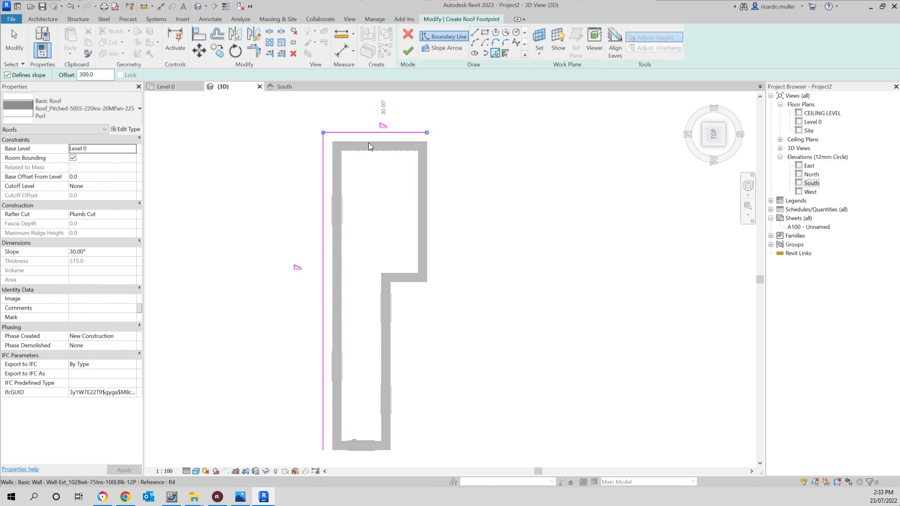
{"action": "scroll", "coordinate": [421, 157], "scroll_direction": "up", "scroll_amount": 3}
{"action": "left_click", "coordinate": [428, 161]}
{"action": "scroll", "coordinate": [418, 236], "scroll_direction": "down", "scroll_amount": 5, "text": "ctrl"}
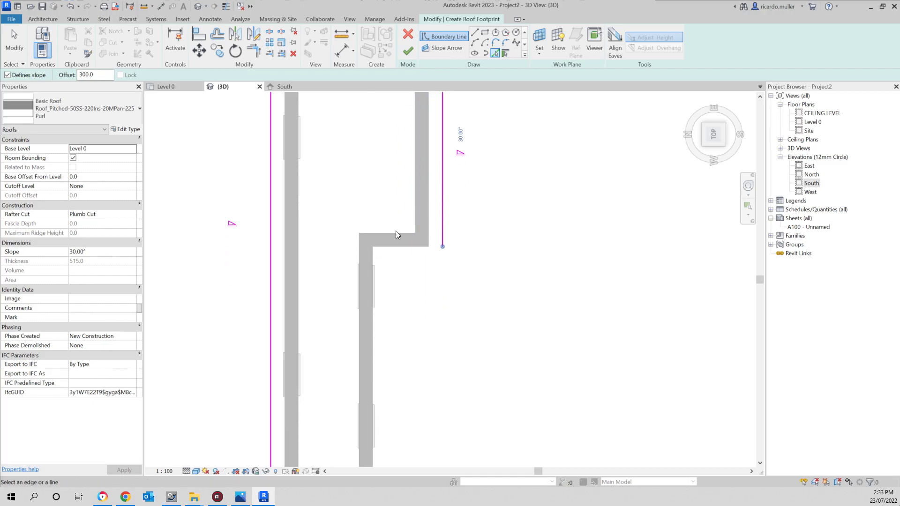
Step: Close the roof footprint with 300 mm offset lines outside the step wall, the narrow wing's south wall and the west end wall
{"action": "left_click", "coordinate": [402, 253]}
{"action": "scroll", "coordinate": [415, 217], "scroll_direction": "down", "scroll_amount": 3, "text": "ctrl"}
{"action": "left_click", "coordinate": [370, 235]}
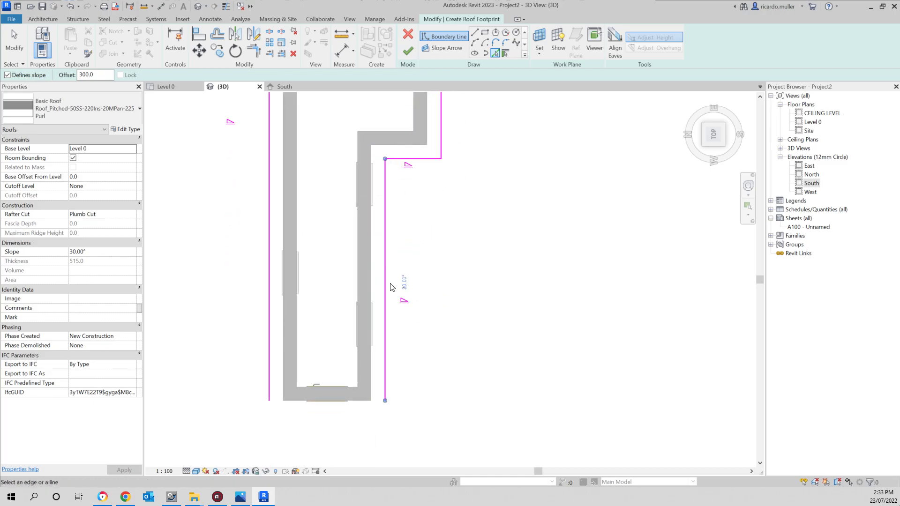
{"action": "scroll", "coordinate": [370, 244], "scroll_direction": "down", "scroll_amount": 3, "text": "ctrl"}
{"action": "left_click", "coordinate": [361, 329]}
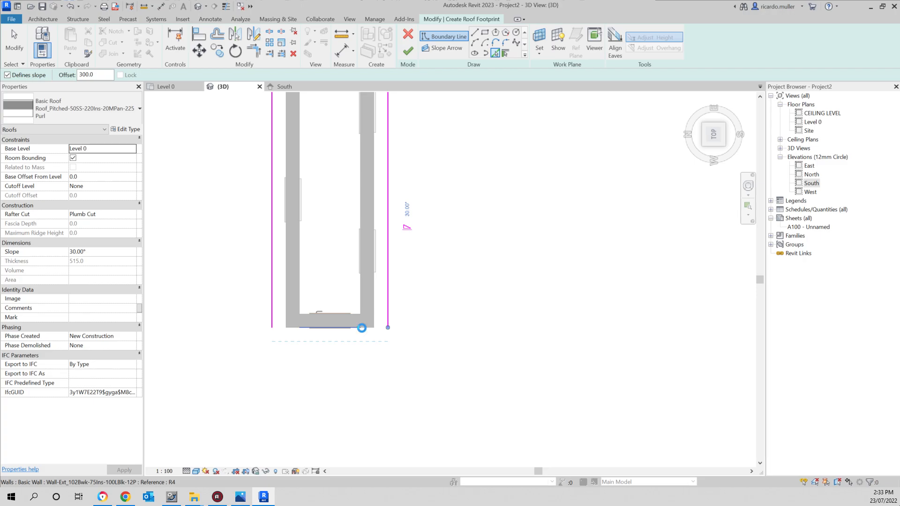
{"action": "middle_click_drag", "start_coordinate": [395, 283], "coordinate": [377, 337]}
{"action": "scroll", "coordinate": [380, 337], "scroll_direction": "down", "scroll_amount": 2}
{"action": "middle_click_drag", "start_coordinate": [447, 252], "coordinate": [458, 306]}
{"action": "key", "text": "Escape"}
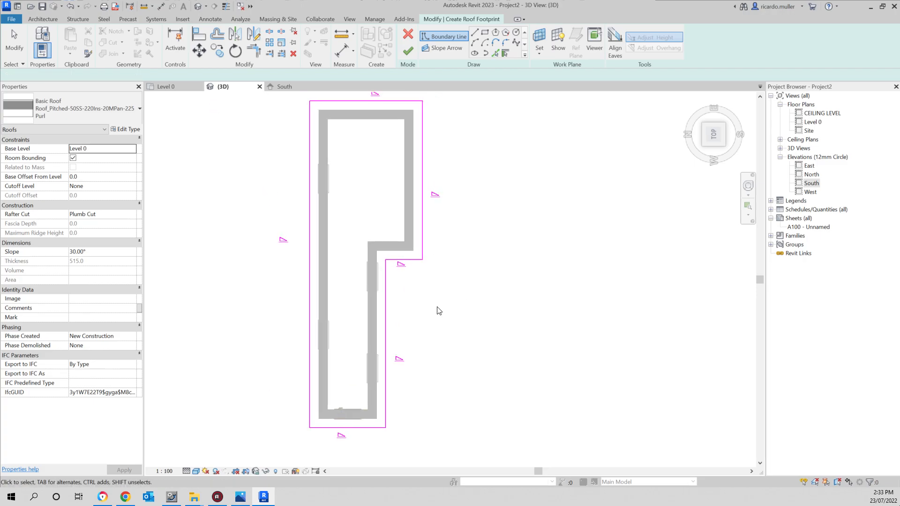
Step: Set the slope of all six roof boundary lines to 18° and finish the roof
{"action": "middle_click_drag", "start_coordinate": [378, 396], "coordinate": [382, 363]}
{"action": "scroll", "coordinate": [337, 407], "scroll_direction": "down", "scroll_amount": 2}
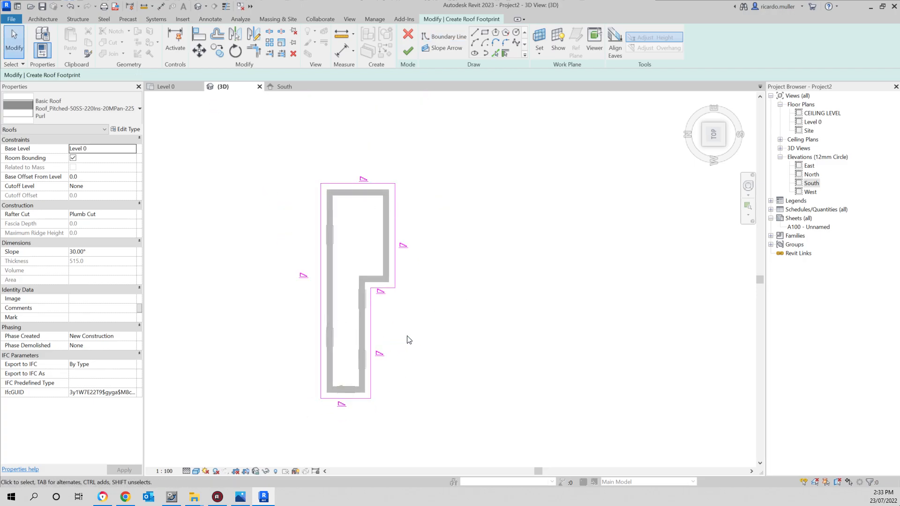
{"action": "left_click_drag", "start_coordinate": [452, 145], "coordinate": [283, 421]}
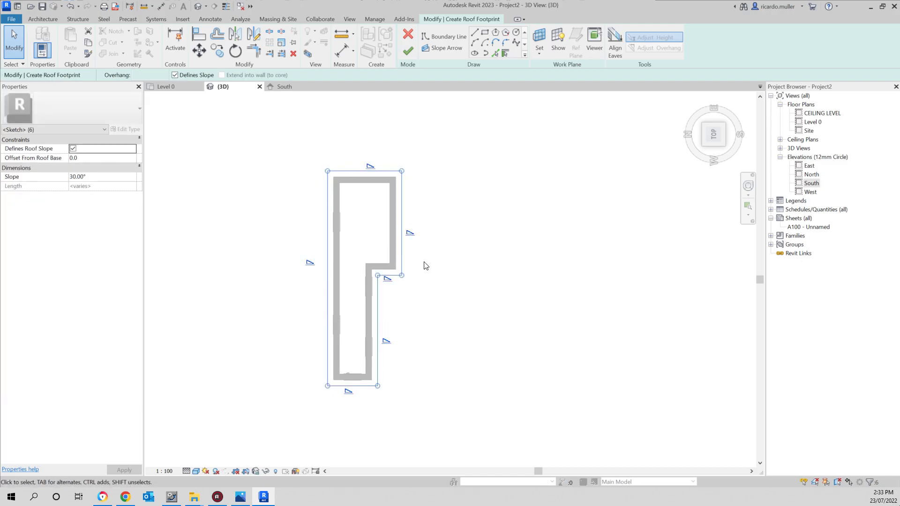
{"action": "left_click", "coordinate": [99, 177]}
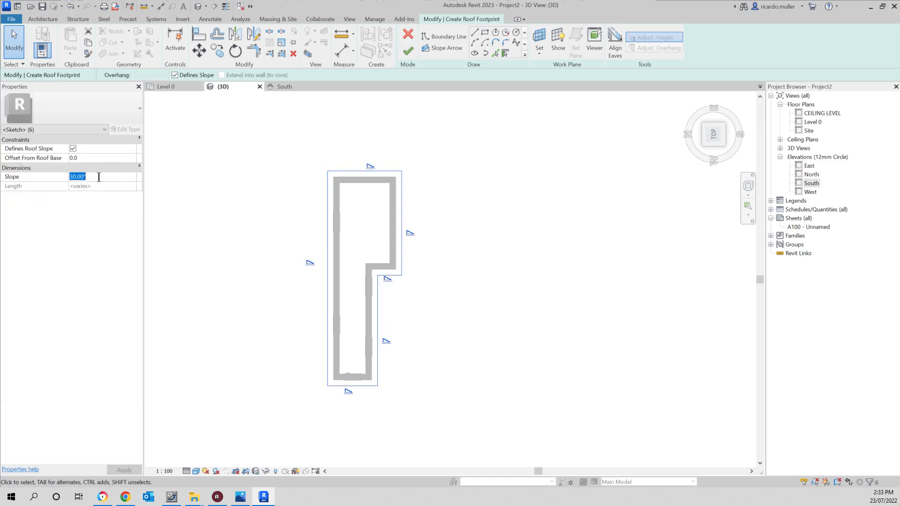
{"action": "type", "text": "2"}
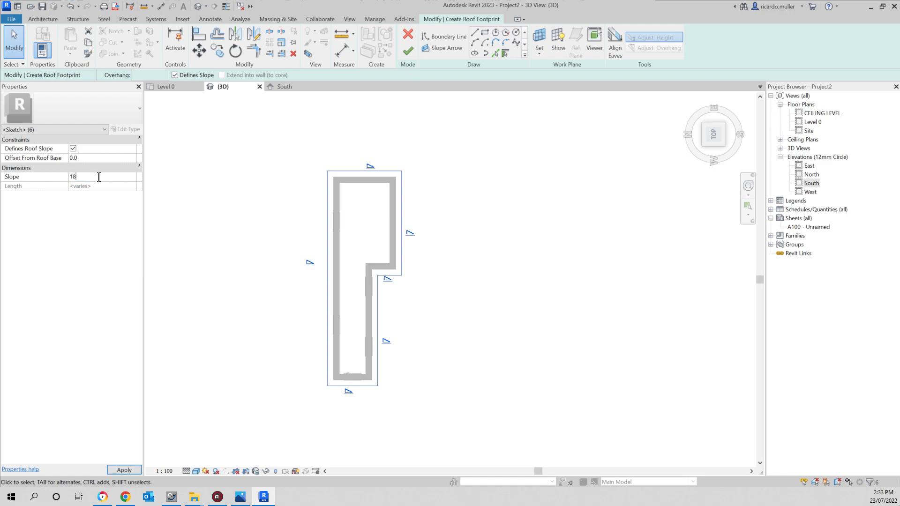
{"action": "left_click", "coordinate": [223, 178]}
{"action": "middle_click_drag", "start_coordinate": [301, 267], "coordinate": [301, 245]}
{"action": "left_click", "coordinate": [407, 50]}
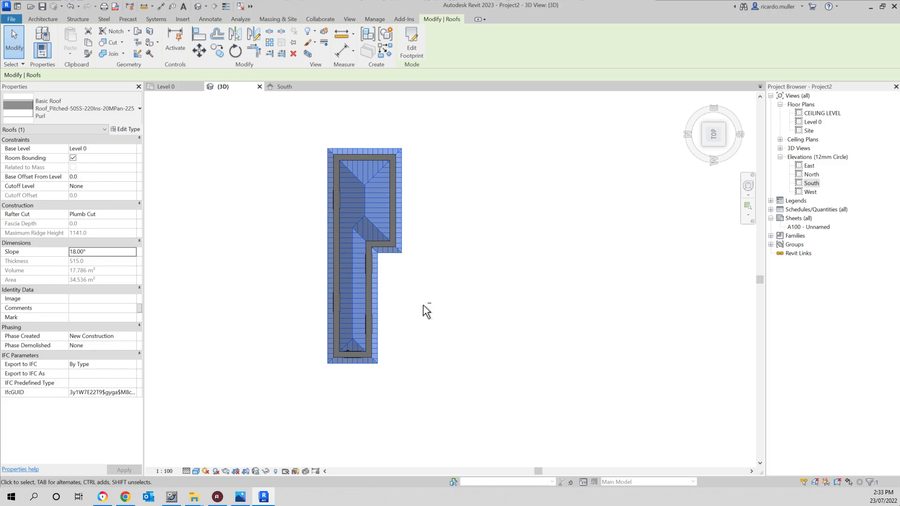
{"action": "middle_click_drag", "start_coordinate": [423, 361], "coordinate": [342, 113], "text": "shift"}
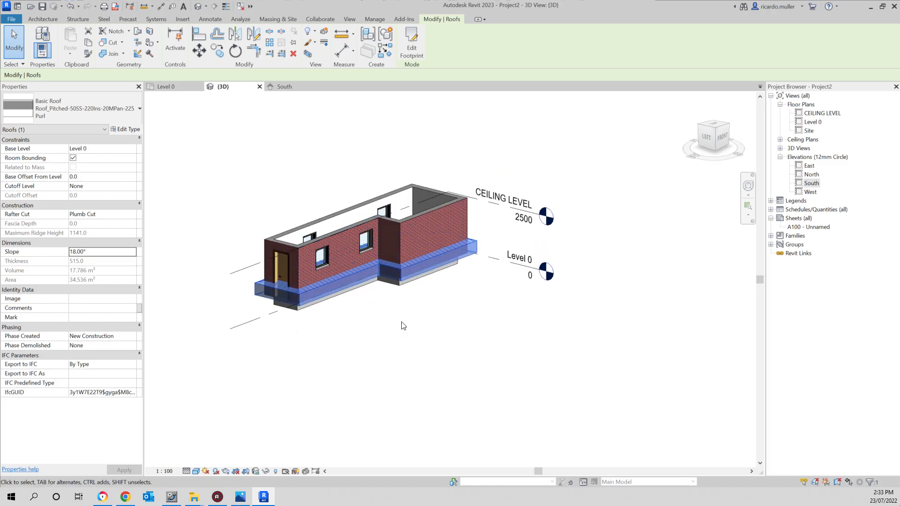
Step: Set the roof's base level to CEILING LEVEL and orbit the 3D view to check the roof on the walls
{"action": "left_click", "coordinate": [418, 364]}
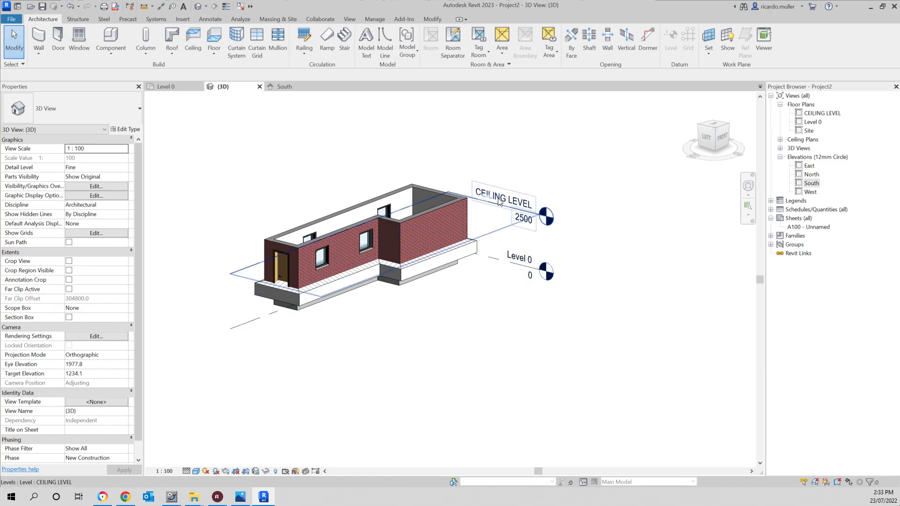
{"action": "left_click", "coordinate": [464, 247]}
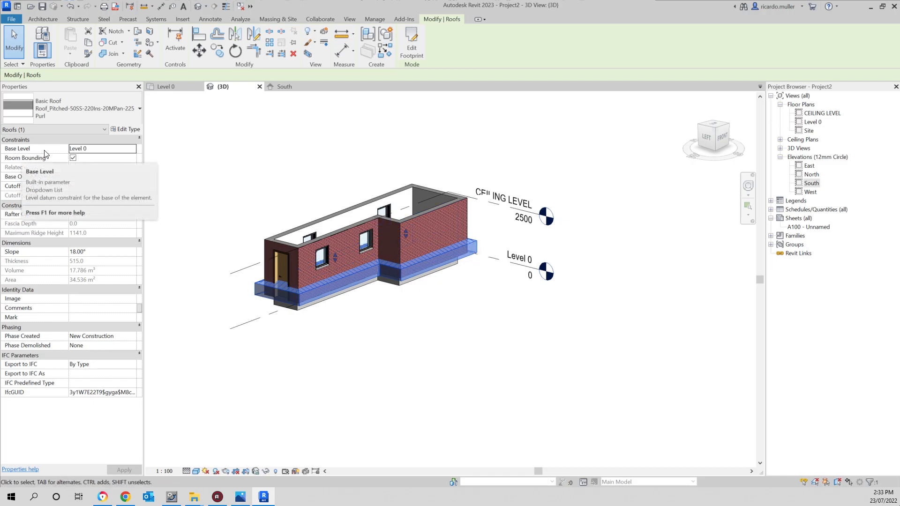
{"action": "left_click", "coordinate": [132, 149]}
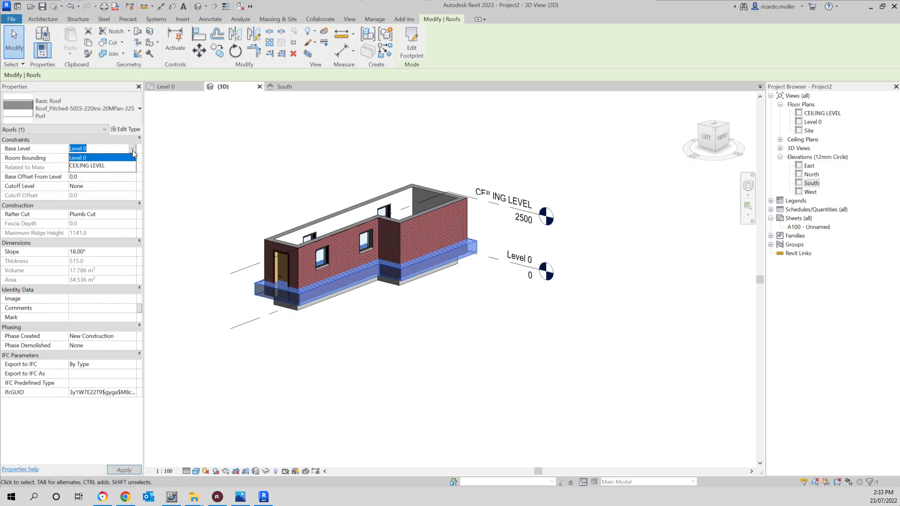
{"action": "left_click", "coordinate": [87, 165]}
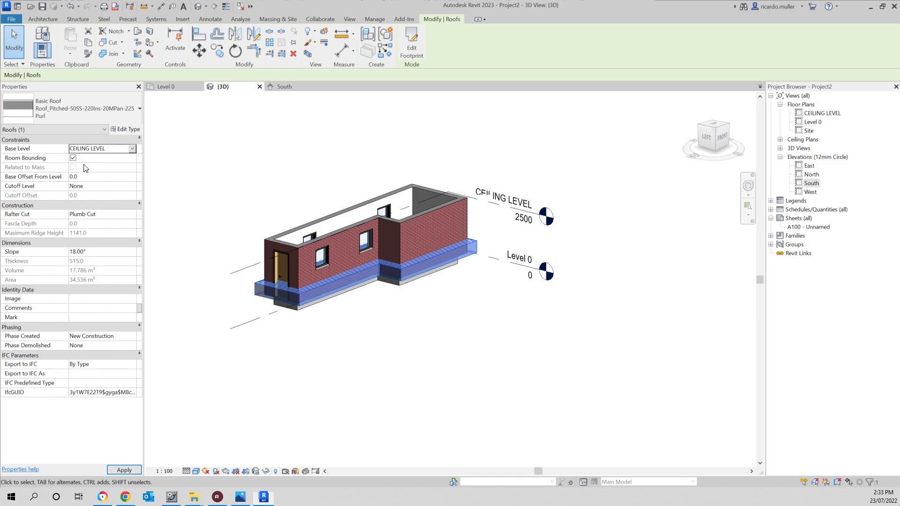
{"action": "left_click", "coordinate": [277, 167]}
{"action": "middle_click_drag", "start_coordinate": [478, 283], "coordinate": [542, 337], "text": "shift"}
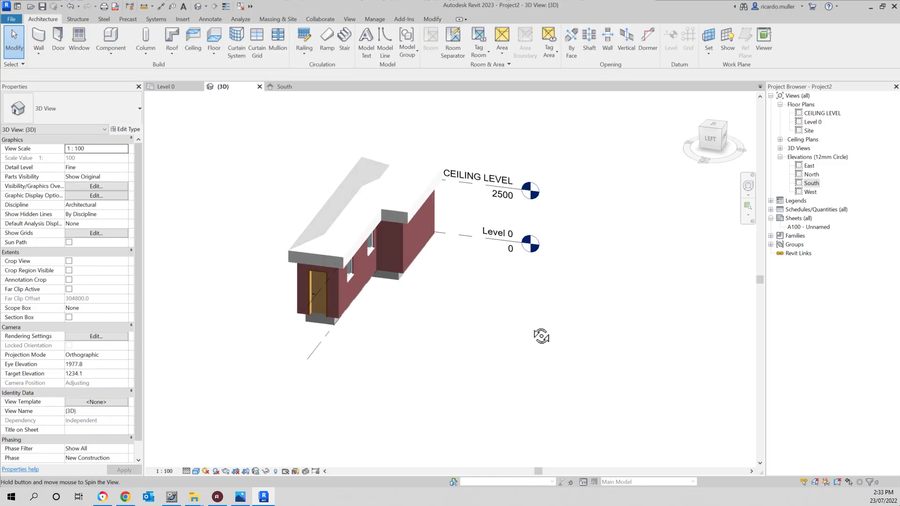
{"action": "left_click", "coordinate": [343, 209]}
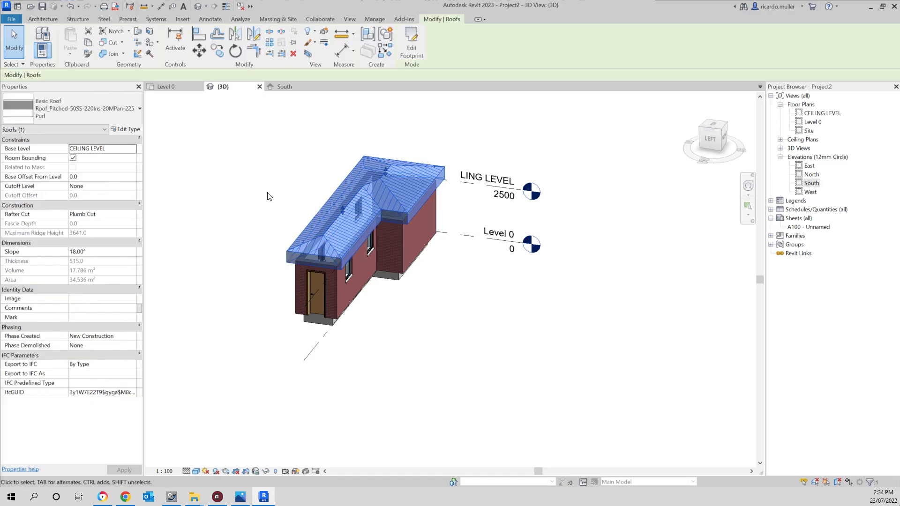
{"action": "key", "text": "Escape"}
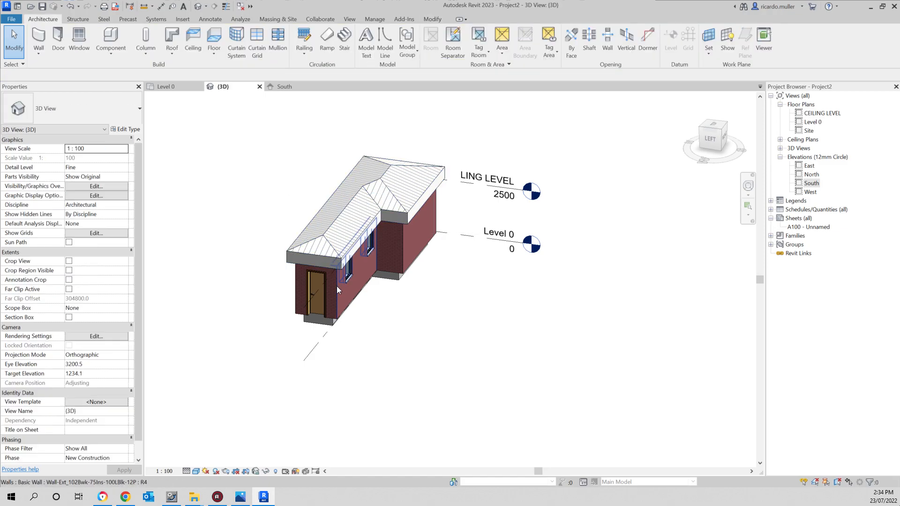
{"action": "mouse_move", "coordinate": [298, 285]}
{"action": "middle_mouse_down", "text": "shift"}
{"action": "mouse_move", "coordinate": [333, 291]}
{"action": "mouse_move", "coordinate": [328, 305]}
{"action": "middle_mouse_up", "text": "shift"}
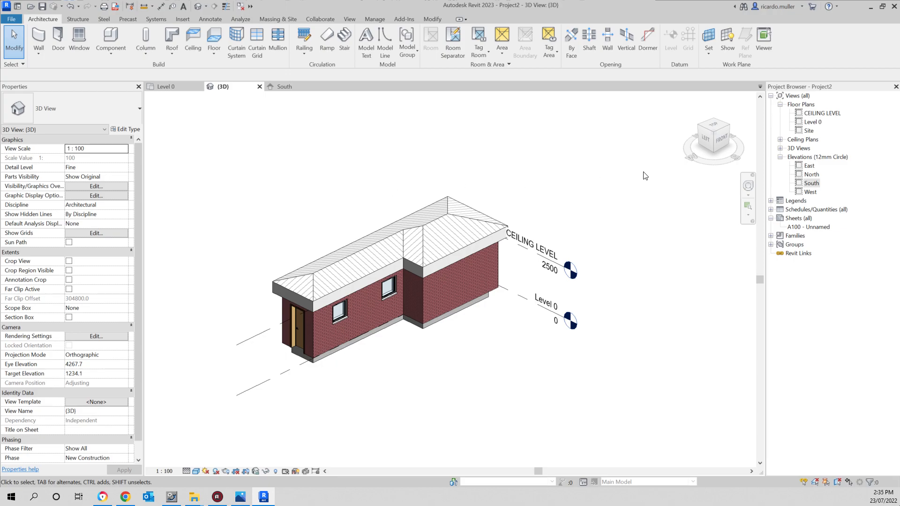
Step: Open the Level 0 floor plan and rename it Ground Floor Plan, renaming the corresponding level and views as well
{"action": "double_click", "coordinate": [819, 121]}
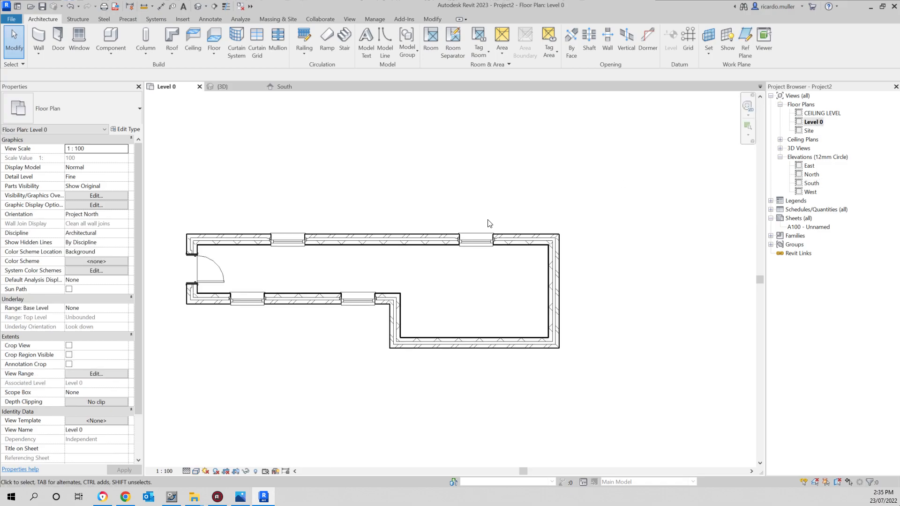
{"action": "middle_click_drag", "start_coordinate": [330, 207], "coordinate": [387, 214]}
{"action": "middle_click_drag", "start_coordinate": [486, 215], "coordinate": [473, 205]}
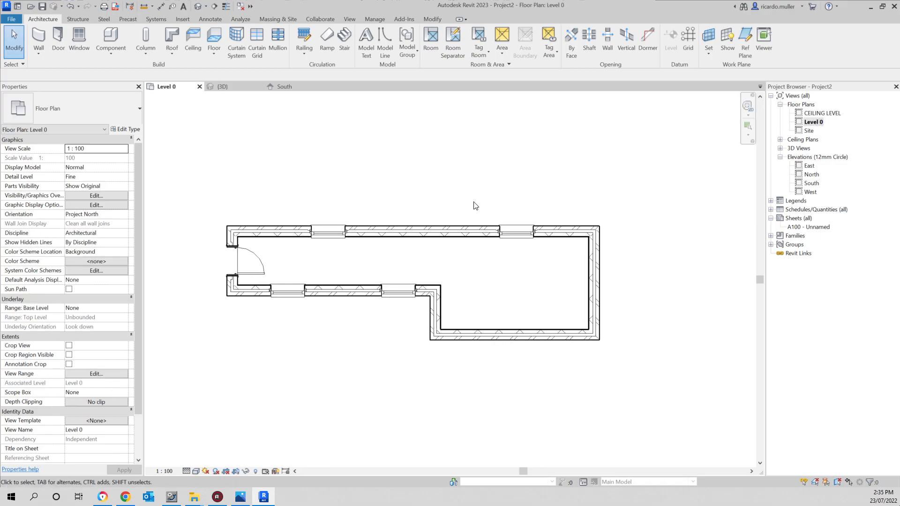
{"action": "left_click", "coordinate": [811, 124]}
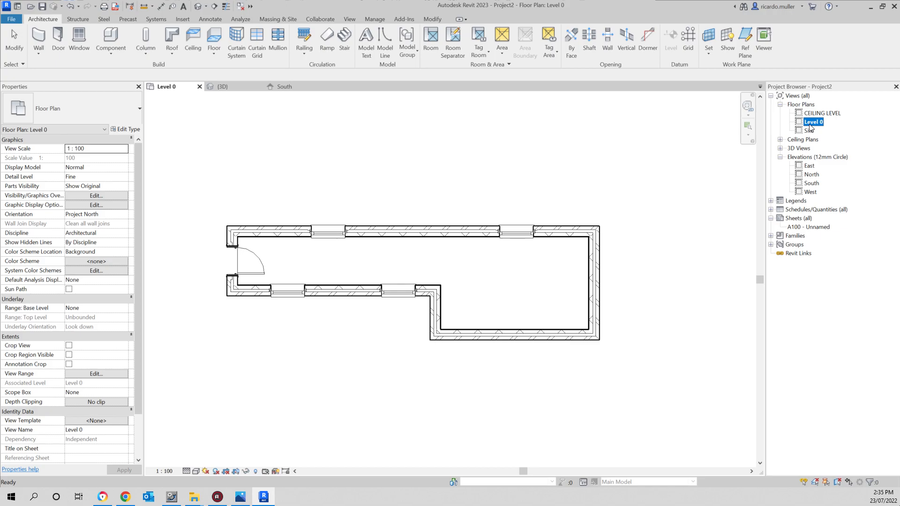
{"action": "left_click", "coordinate": [812, 123]}
{"action": "type", "text": "gROUN"}
{"action": "key", "text": "BackSpace"}
{"action": "key", "text": "BackSpace"}
{"action": "key", "text": "BackSpace"}
{"action": "type", "text": "round Floor Plan"}
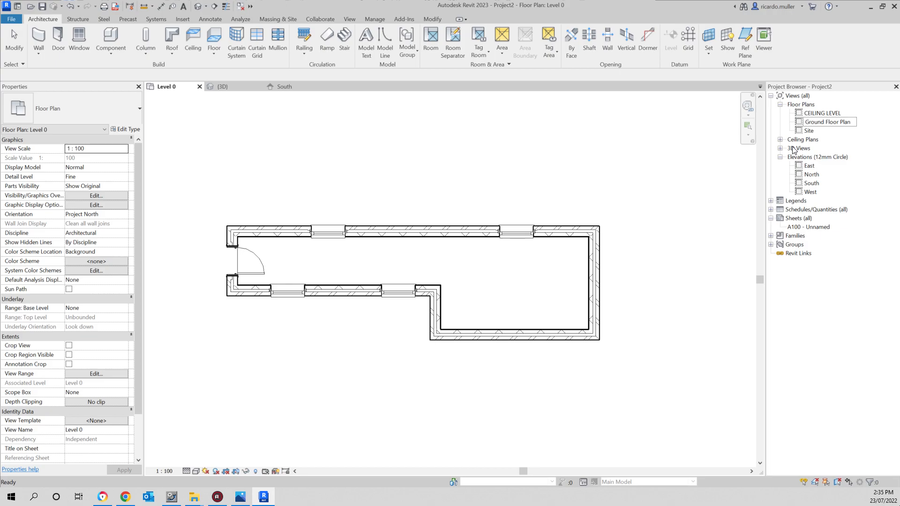
{"action": "key", "text": "Return"}
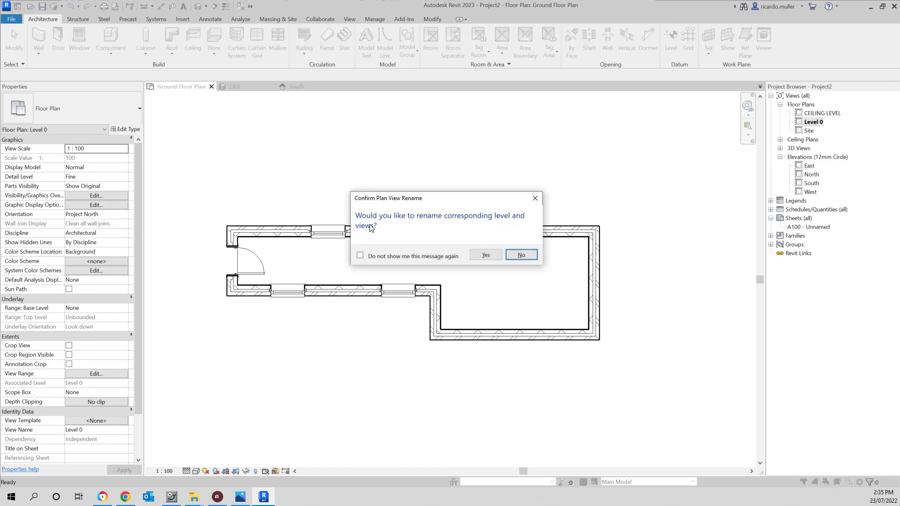
{"action": "left_click", "coordinate": [481, 255]}
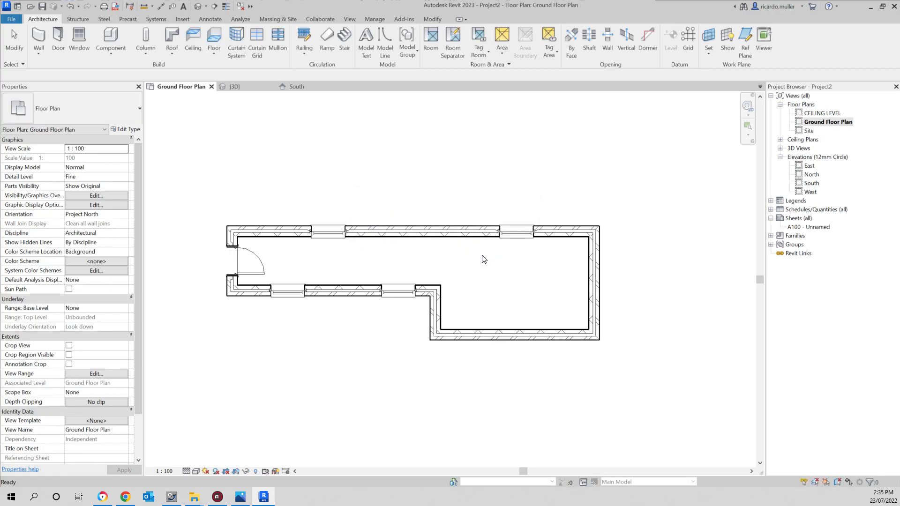
Step: Move the narrow wing's south wall about 2110 mm south of the wide part's south wall and delete the reversed step wall
{"action": "middle_click_drag", "start_coordinate": [442, 210], "coordinate": [445, 192]}
{"action": "scroll", "coordinate": [363, 329], "scroll_direction": "down", "scroll_amount": 1}
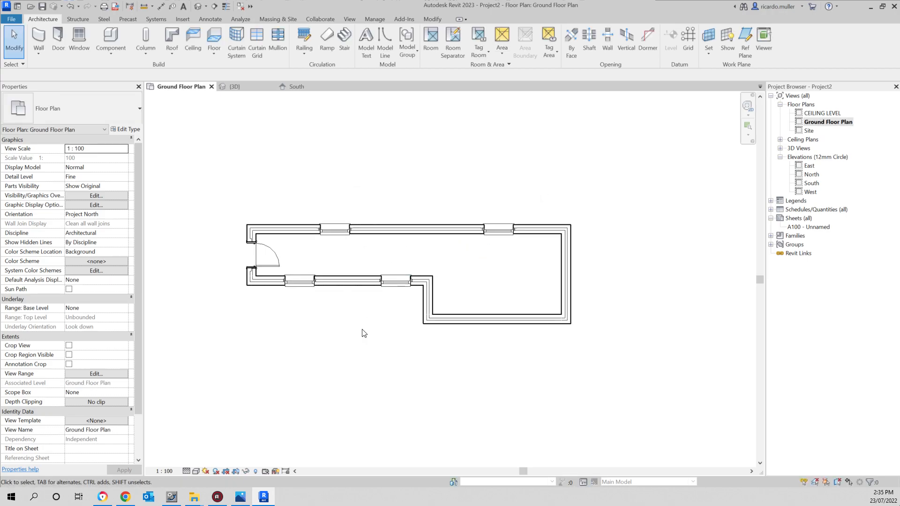
{"action": "middle_click_drag", "start_coordinate": [373, 338], "coordinate": [375, 309]}
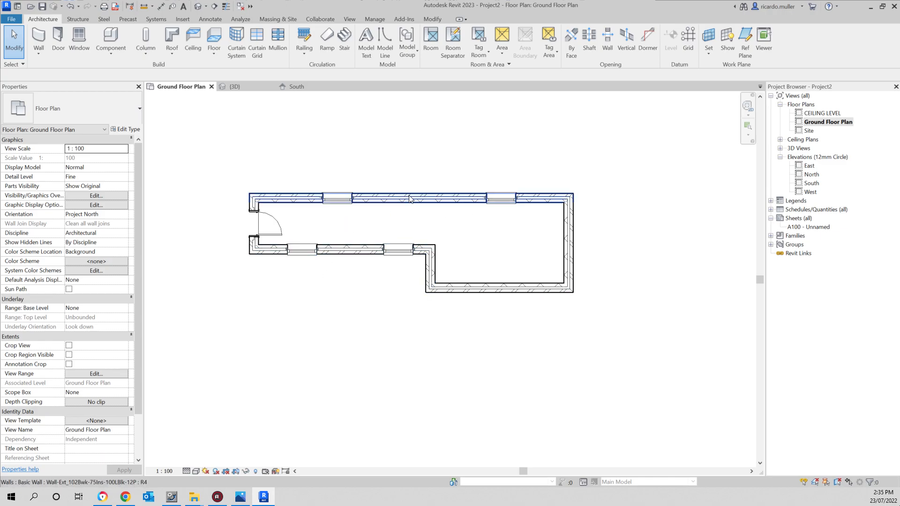
{"action": "scroll", "coordinate": [343, 302], "scroll_direction": "down", "scroll_amount": 1}
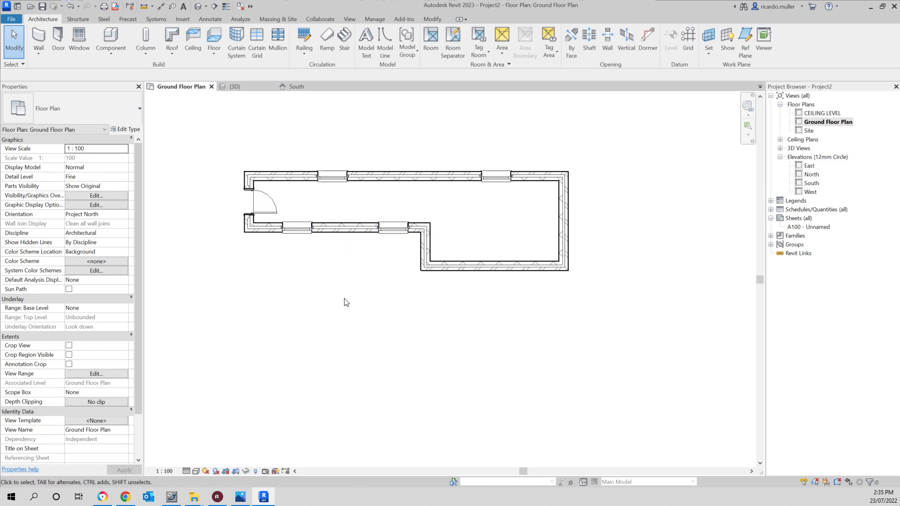
{"action": "left_click", "coordinate": [341, 239]}
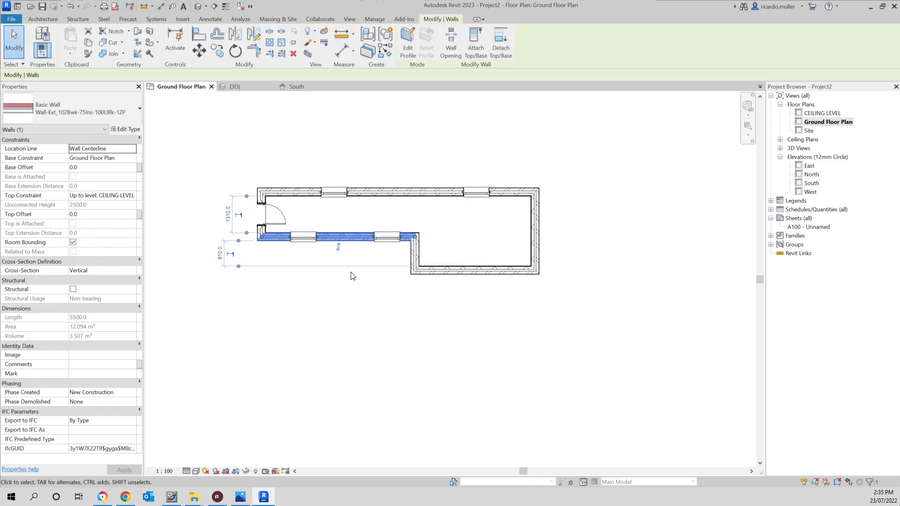
{"action": "key", "text": "m"}
{"action": "key", "text": "v"}
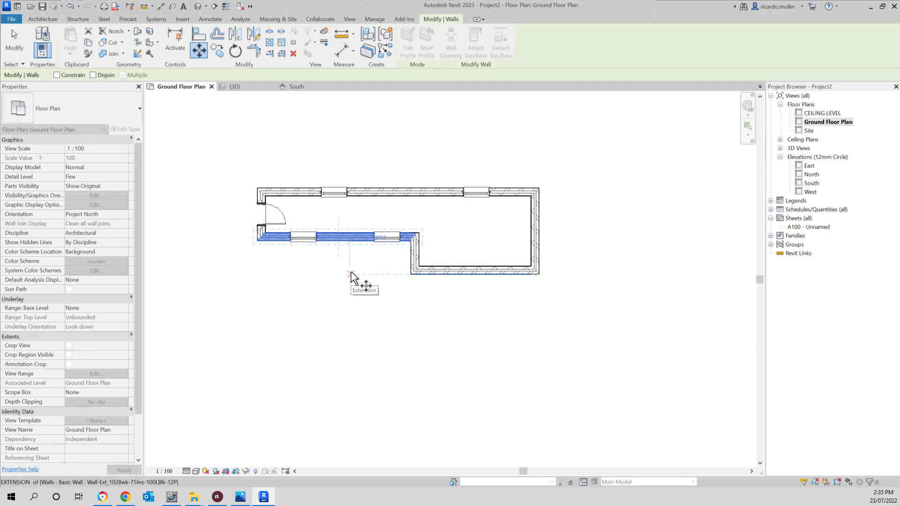
{"action": "left_click", "coordinate": [377, 241]}
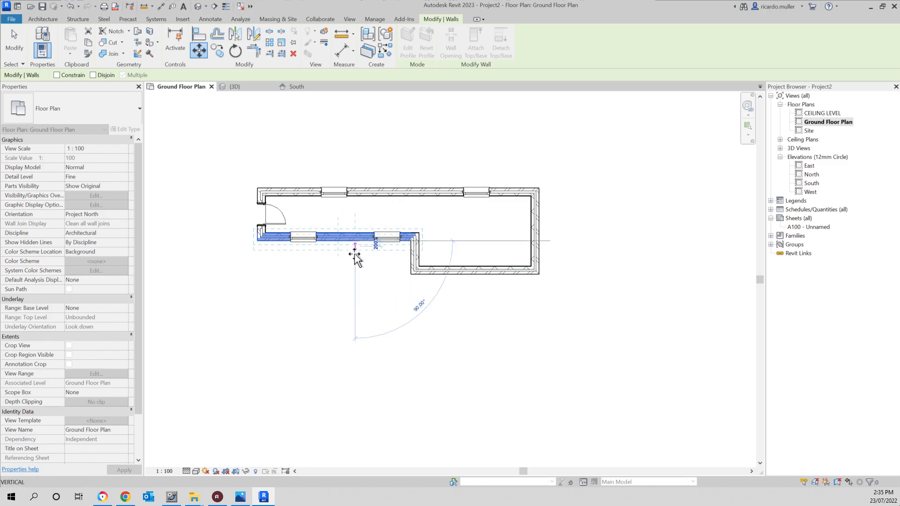
{"action": "left_click", "coordinate": [356, 340]}
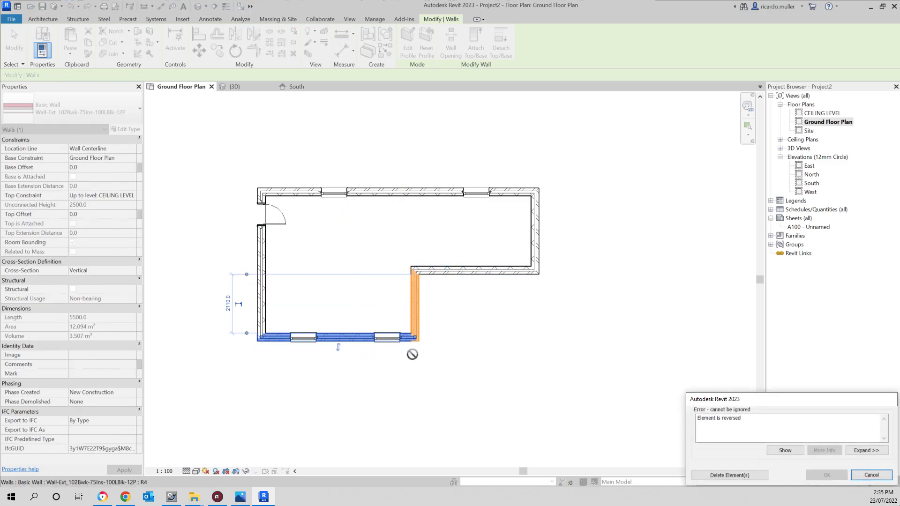
{"action": "middle_click_drag", "start_coordinate": [471, 359], "coordinate": [498, 363]}
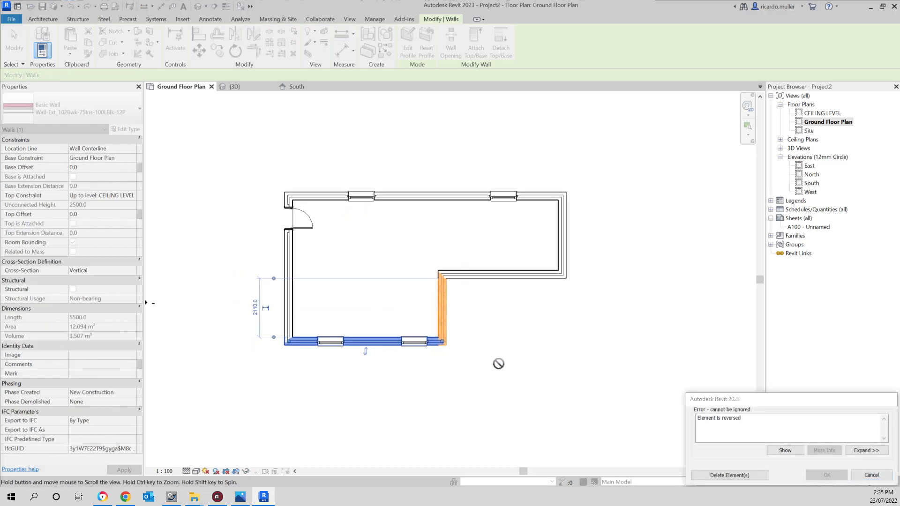
{"action": "left_click", "coordinate": [721, 475]}
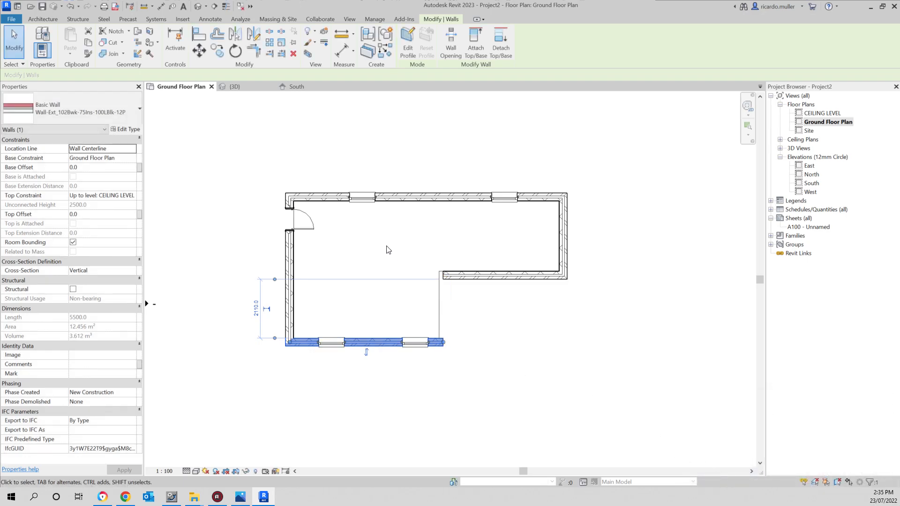
{"action": "scroll", "coordinate": [437, 317], "scroll_direction": "up", "scroll_amount": 1}
{"action": "middle_click_drag", "start_coordinate": [457, 336], "coordinate": [458, 346]}
{"action": "left_click", "coordinate": [391, 273]}
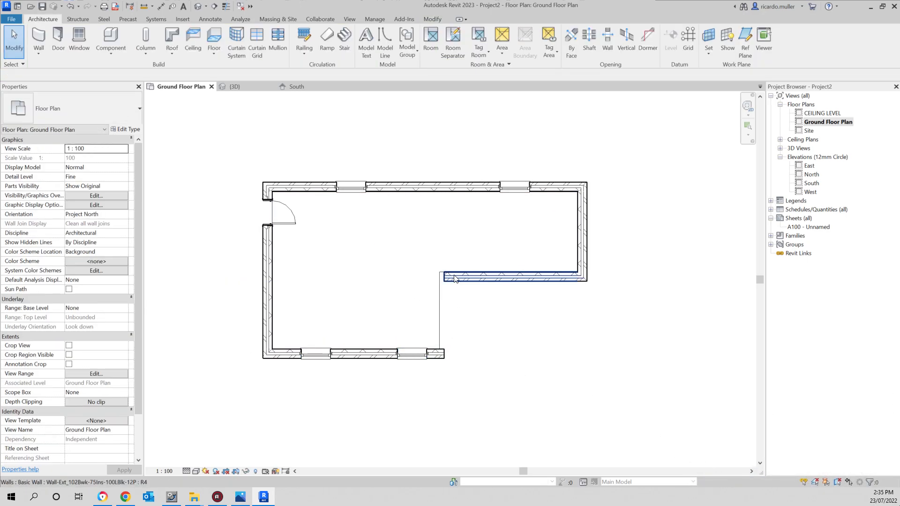
Step: Draw a new step wall joining the open west end of the east part's south wall to the moved south wall's east end
{"action": "mouse_move", "coordinate": [489, 329]}
{"action": "middle_mouse_down"}
{"action": "mouse_move", "coordinate": [467, 276]}
{"action": "mouse_move", "coordinate": [446, 306]}
{"action": "middle_mouse_up"}
{"action": "scroll", "coordinate": [467, 276], "scroll_direction": "up", "scroll_amount": 2}
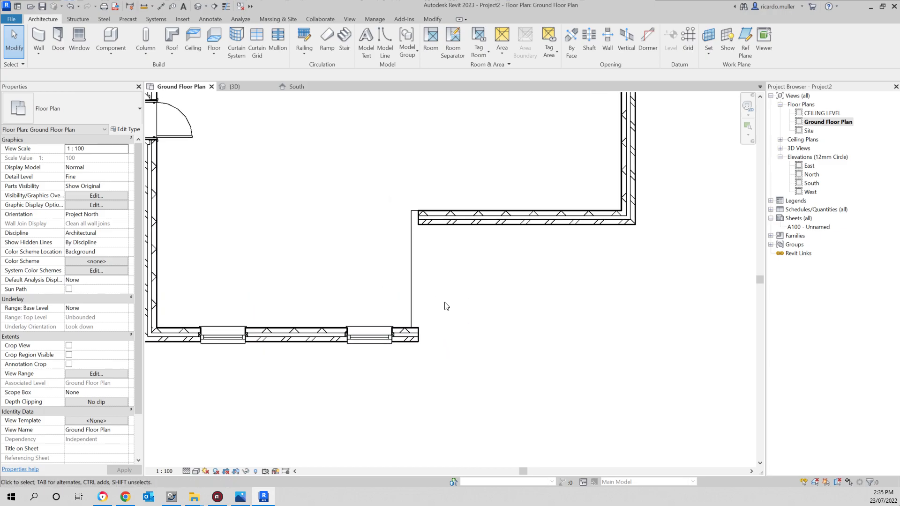
{"action": "left_click", "coordinate": [476, 227]}
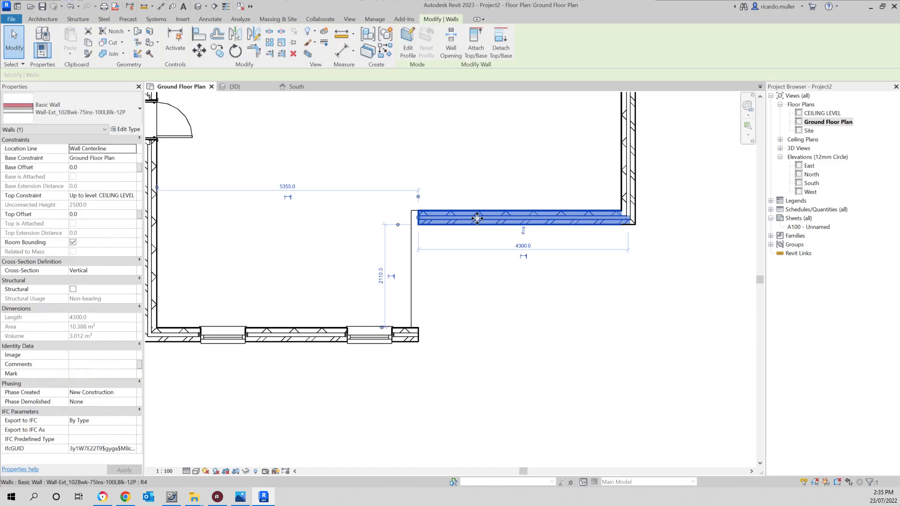
{"action": "middle_click_drag", "start_coordinate": [472, 229], "coordinate": [488, 246]}
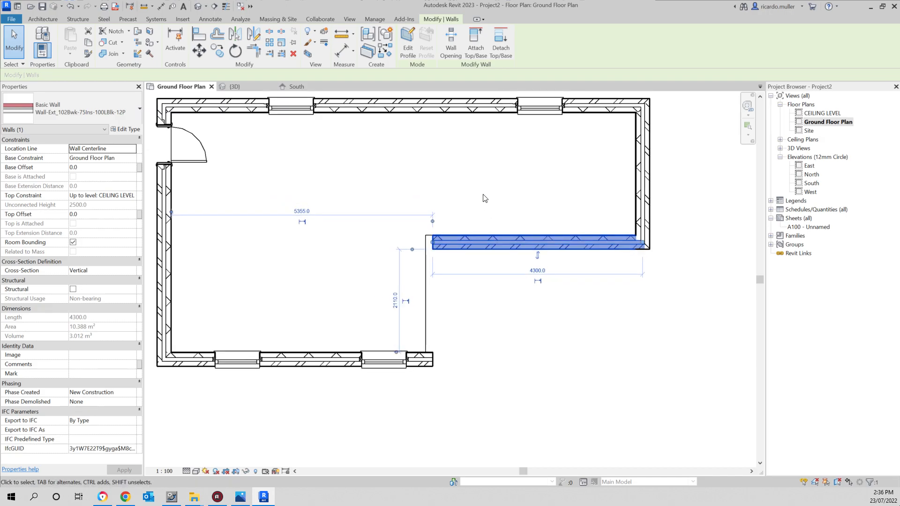
{"action": "key", "text": "w"}
{"action": "key", "text": "a"}
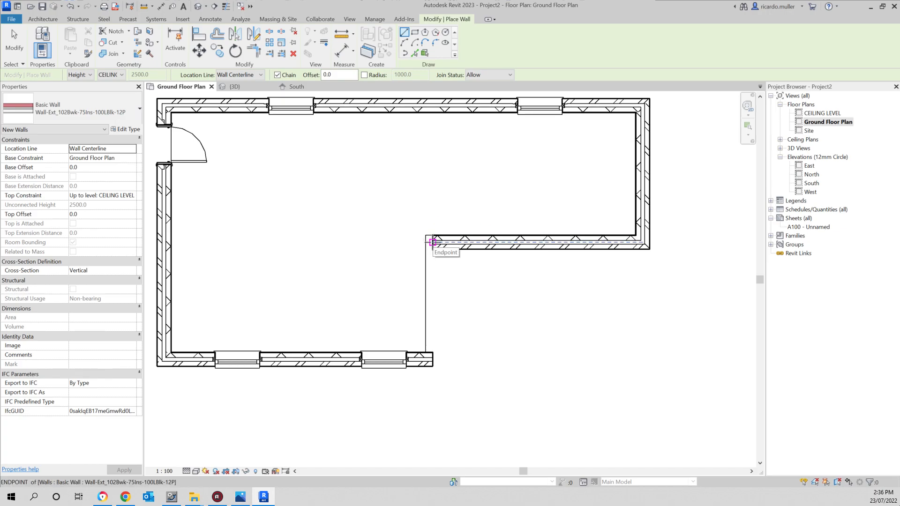
{"action": "left_click", "coordinate": [432, 244]}
{"action": "left_click", "coordinate": [432, 360]}
{"action": "key", "text": "Escape"}
{"action": "key", "text": "Escape"}
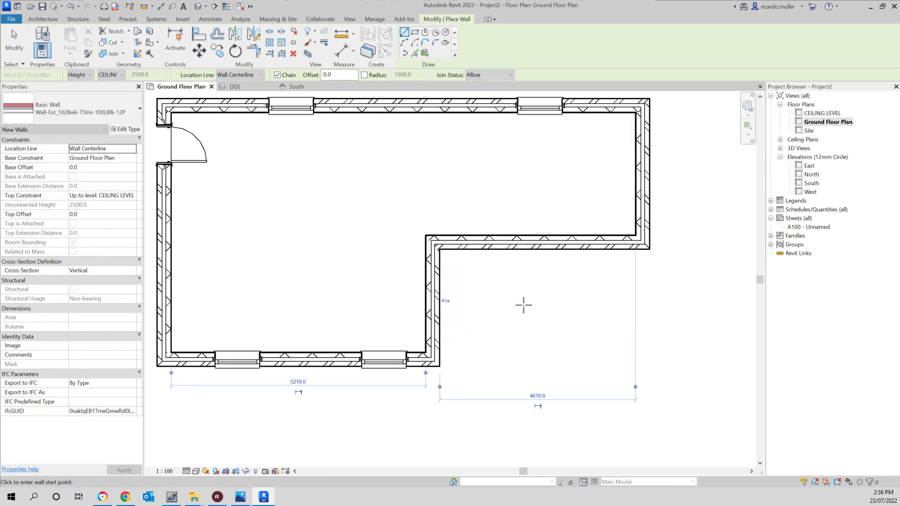
Step: Review the reshaped L-shaped floor plan and examine the door in the west wall
{"action": "scroll", "coordinate": [510, 315], "scroll_direction": "down", "scroll_amount": 2}
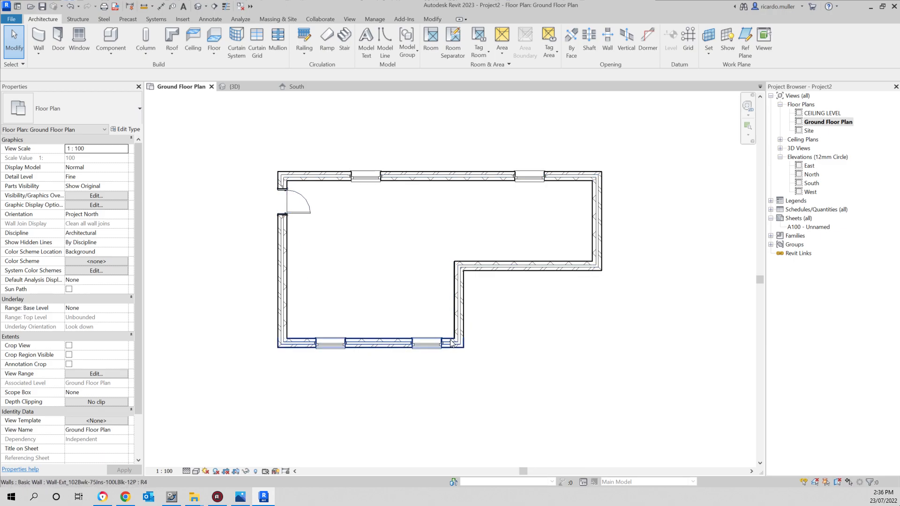
{"action": "scroll", "coordinate": [361, 276], "scroll_direction": "up", "scroll_amount": 1}
{"action": "middle_click_drag", "start_coordinate": [360, 275], "coordinate": [352, 302]}
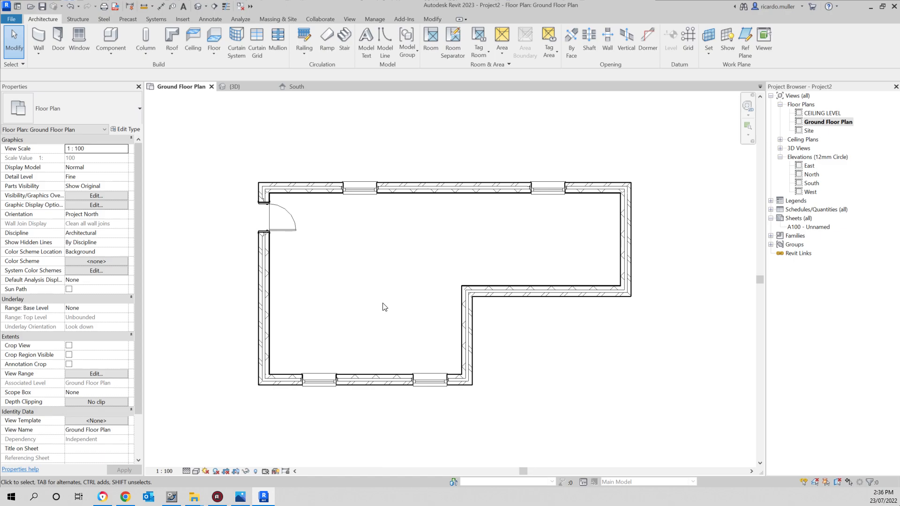
{"action": "middle_click_drag", "start_coordinate": [338, 310], "coordinate": [347, 284]}
{"action": "middle_click_drag", "start_coordinate": [367, 256], "coordinate": [357, 253]}
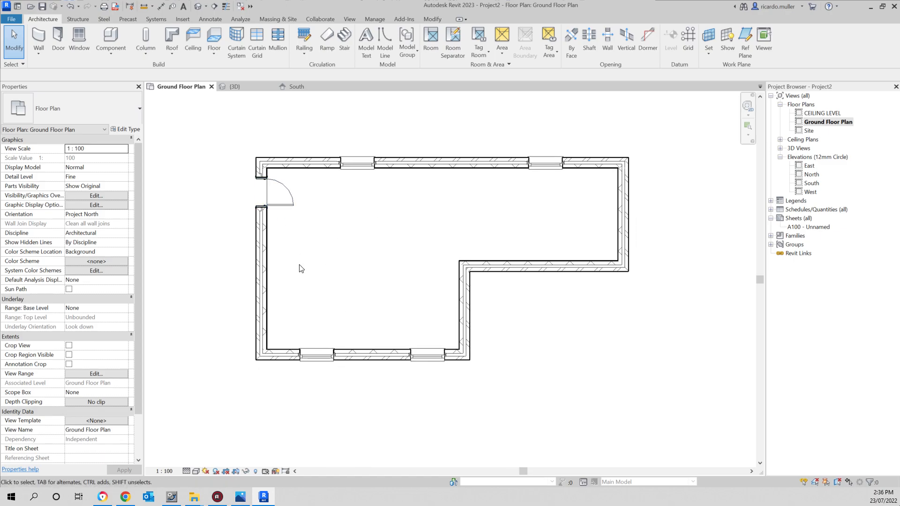
{"action": "scroll", "coordinate": [407, 260], "scroll_direction": "up", "scroll_amount": 1}
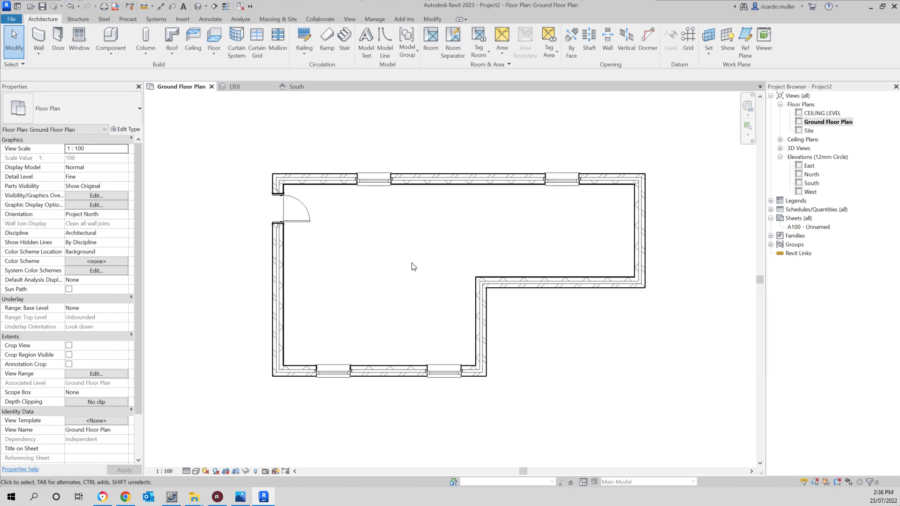
{"action": "scroll", "coordinate": [270, 211], "scroll_direction": "up", "scroll_amount": 3}
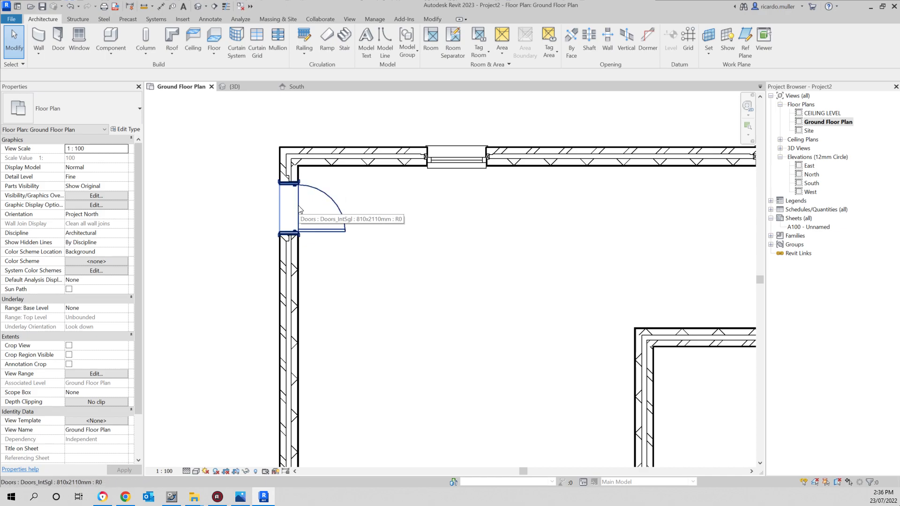
{"action": "scroll", "coordinate": [298, 205], "scroll_direction": "down", "scroll_amount": 3}
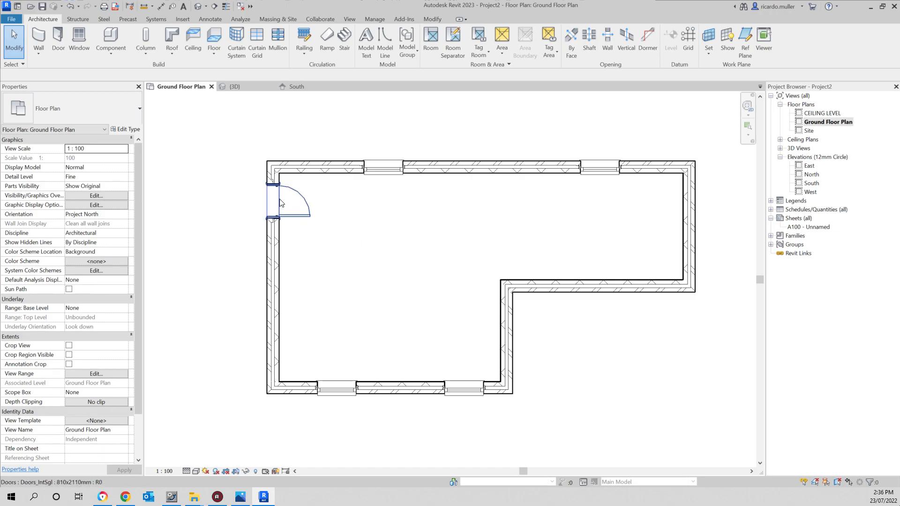
Step: Cycle through the overlapping door, wall, wall chain and floor candidates at the west door's inner edge to examine each one
{"action": "key", "text": "Tab"}
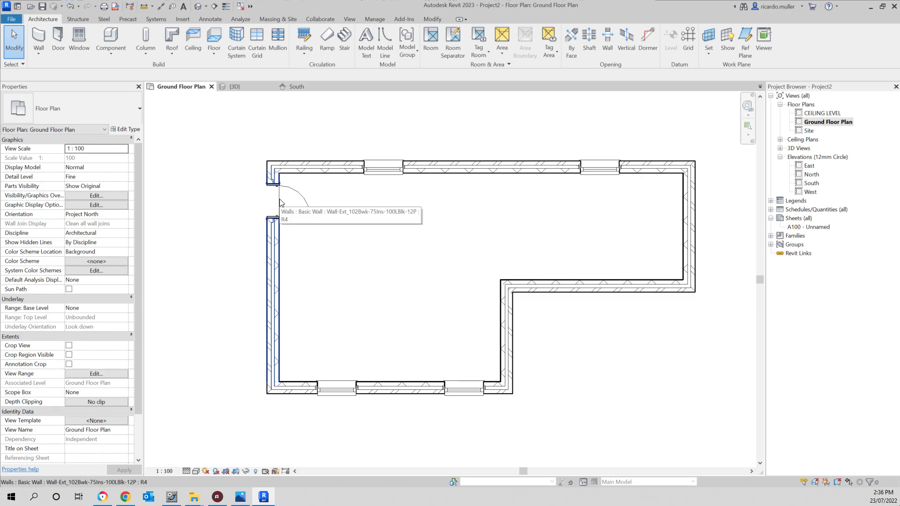
{"action": "key", "text": "Tab"}
{"action": "key", "text": "Tab"}
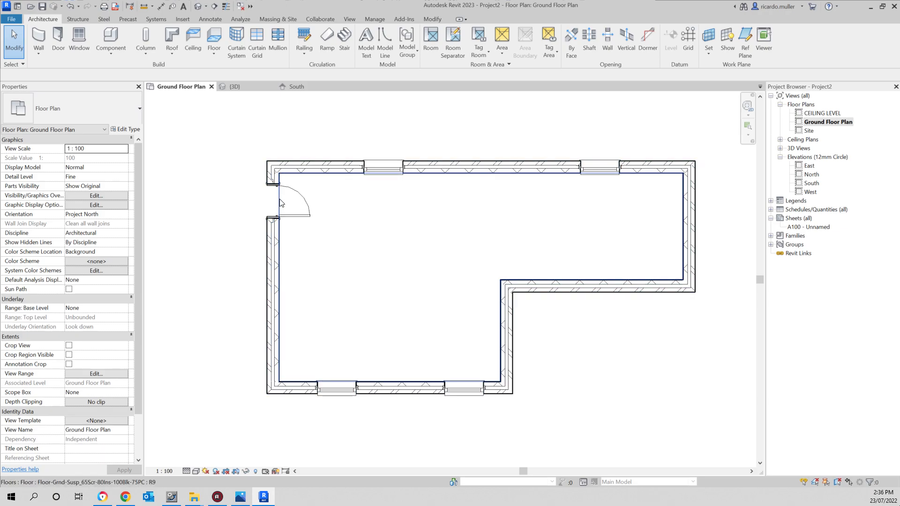
{"action": "key", "text": "Tab"}
{"action": "key", "text": "Tab"}
{"action": "key", "text": "Tab"}
{"action": "key", "text": "Tab"}
{"action": "key", "text": "Tab"}
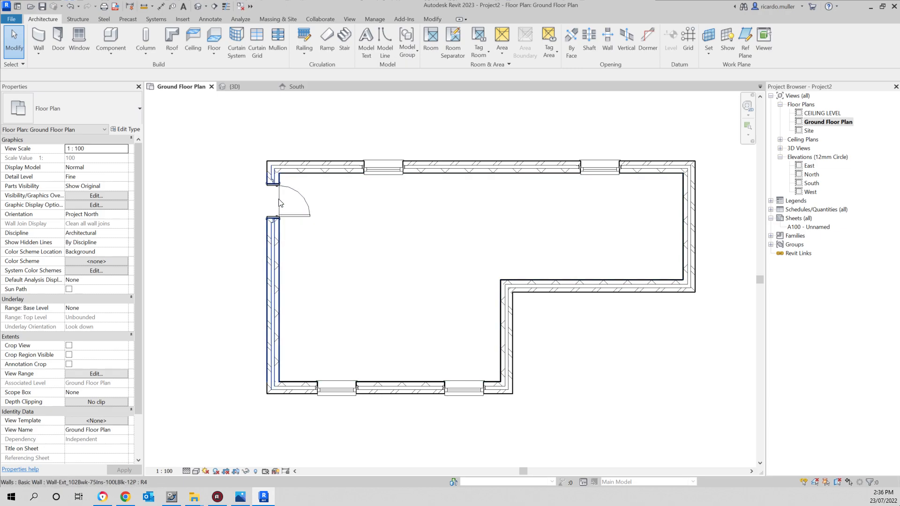
{"action": "key", "text": "Tab"}
{"action": "key", "text": "Tab"}
{"action": "key", "text": "Tab"}
{"action": "key", "text": "Tab"}
{"action": "key", "text": "Tab"}
{"action": "key", "text": "Tab"}
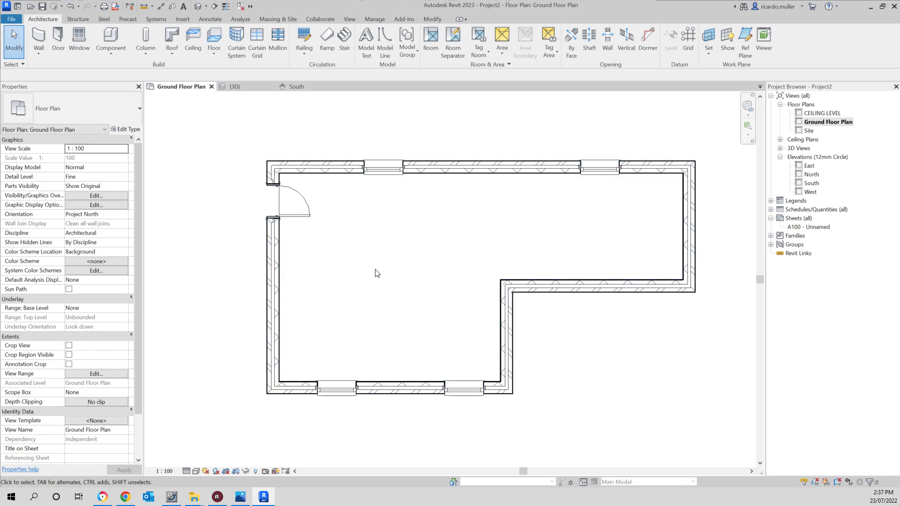
Step: Select the west wall at the door opening, and extend the selection to the whole chain of exterior walls
{"action": "key", "text": "Tab"}
{"action": "left_click", "coordinate": [280, 203]}
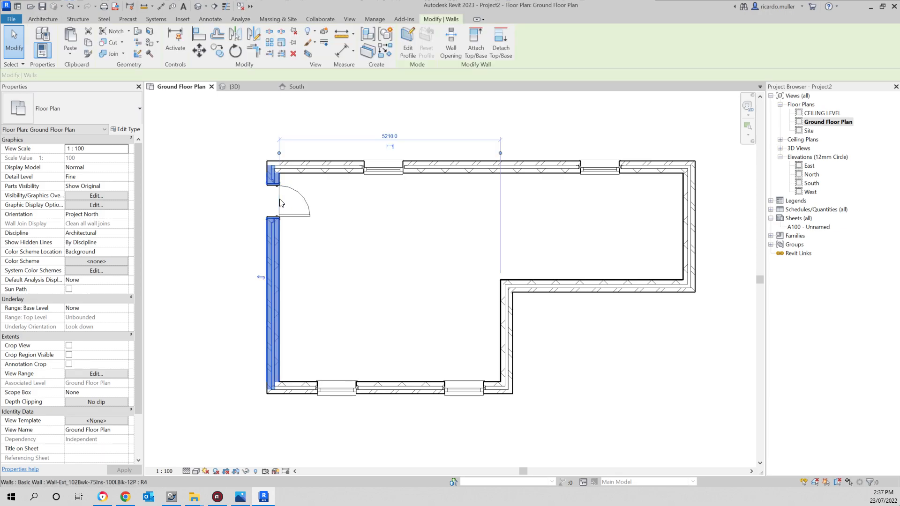
{"action": "key", "text": "Tab"}
{"action": "left_click", "coordinate": [279, 203]}
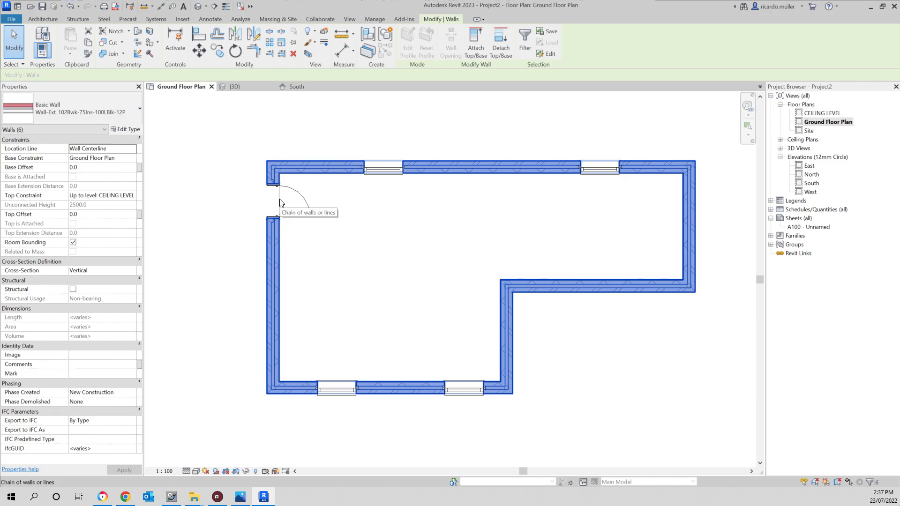
Step: Select the floor slab at the door opening and inspect its boundary sketch
{"action": "key", "text": "Tab"}
{"action": "left_click", "coordinate": [280, 203]}
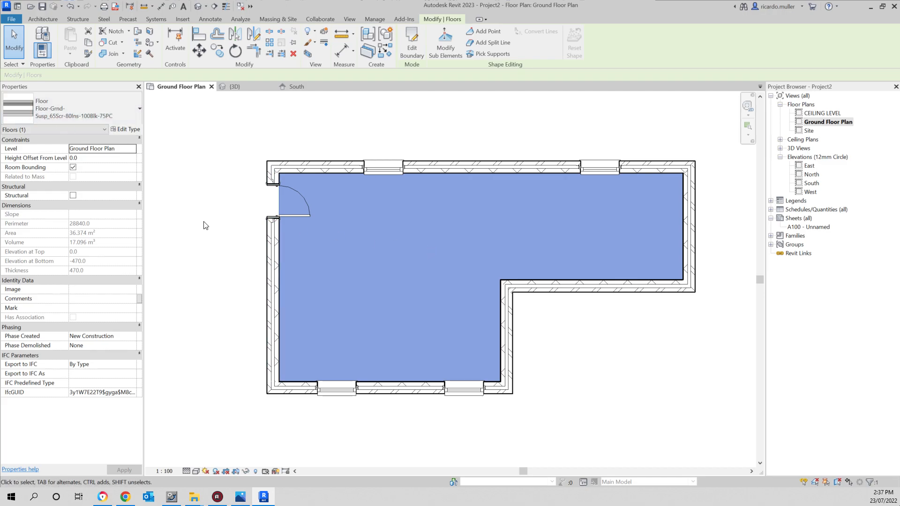
{"action": "left_click", "coordinate": [413, 53]}
{"action": "middle_click_drag", "start_coordinate": [458, 211], "coordinate": [412, 211]}
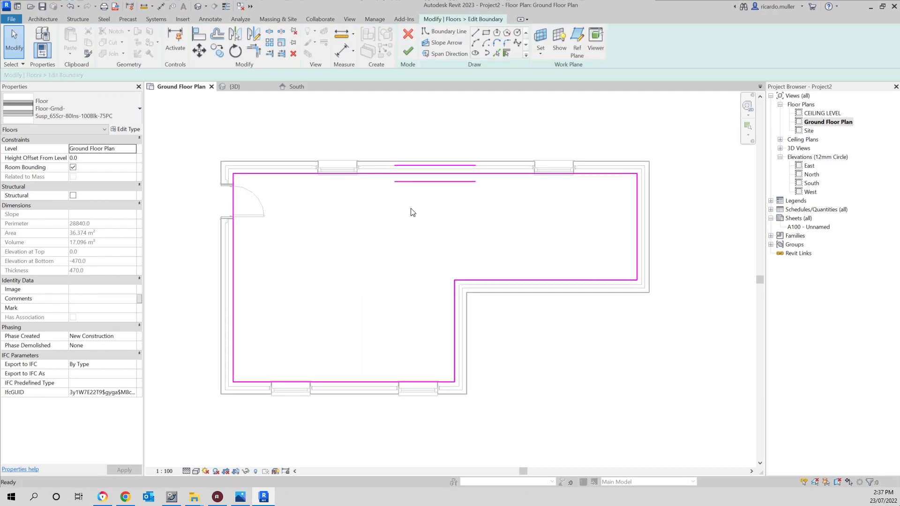
{"action": "left_click", "coordinate": [415, 48]}
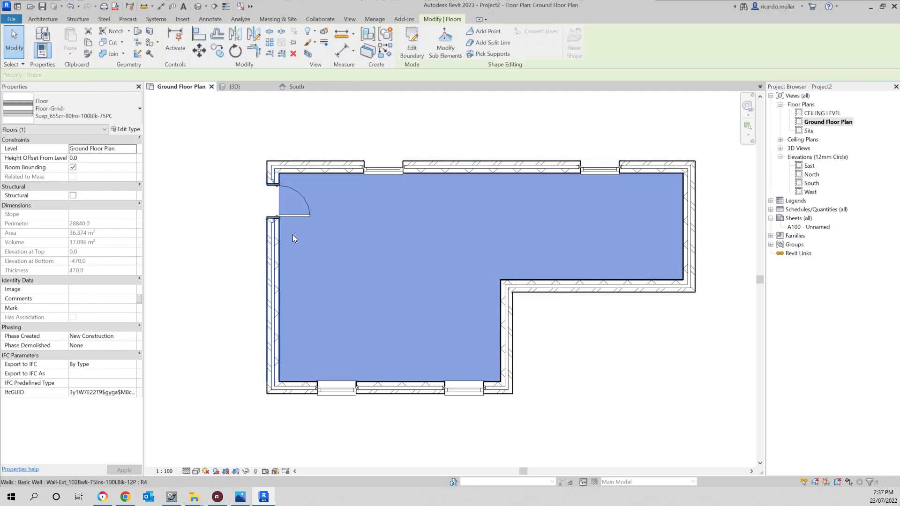
Step: Edit the floor boundary and sketch a rectangular opening in the middle of the building's wide west part
{"action": "left_click", "coordinate": [412, 52]}
{"action": "left_click", "coordinate": [485, 32]}
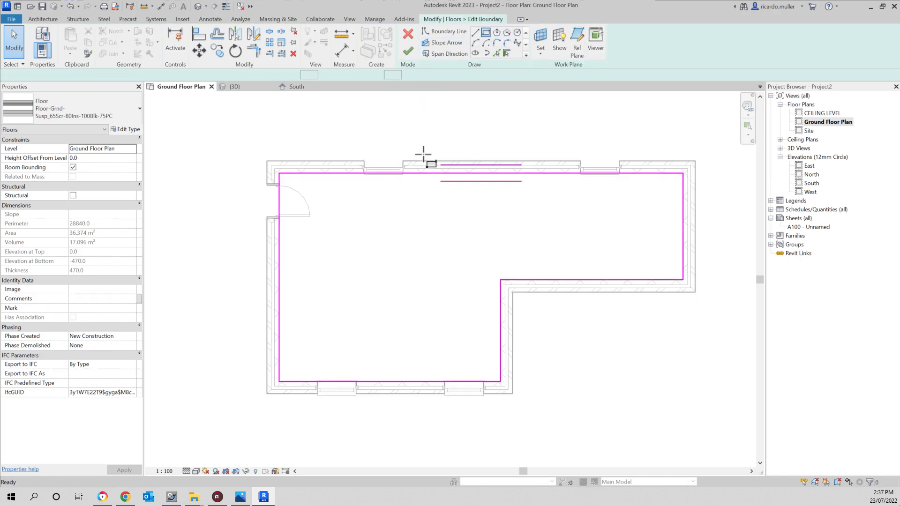
{"action": "left_click", "coordinate": [416, 237]}
{"action": "left_click", "coordinate": [344, 314]}
{"action": "key", "text": "Escape"}
{"action": "key", "text": "Escape"}
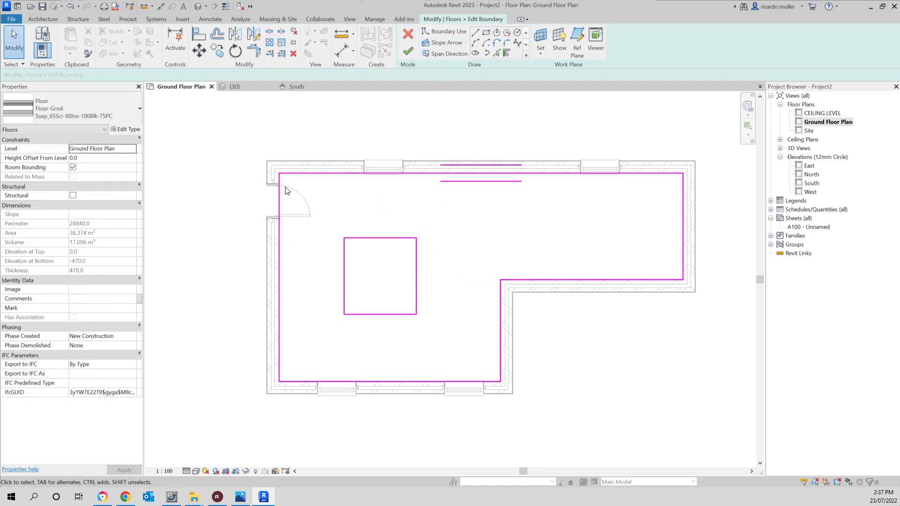
Step: Delete the rectangular opening from the floor sketch and finish editing the boundary
{"action": "left_click_drag", "start_coordinate": [328, 207], "coordinate": [458, 340]}
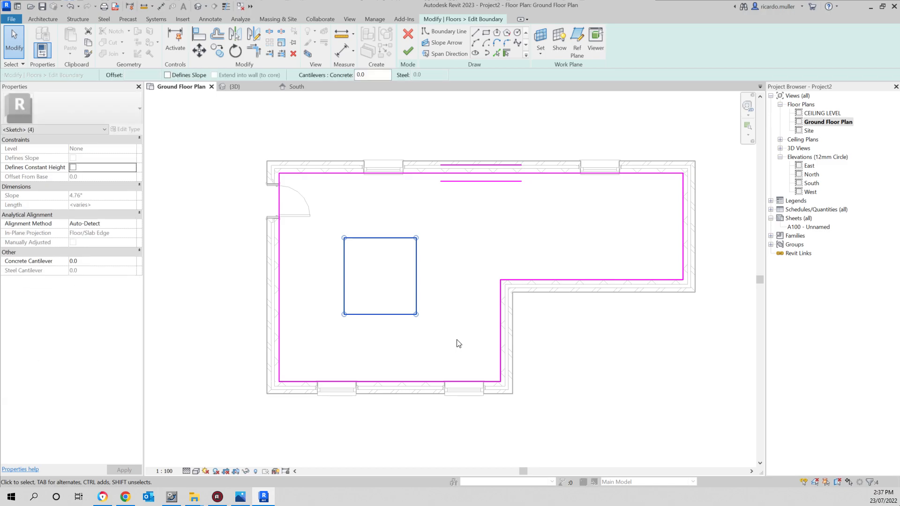
{"action": "key", "text": "Delete"}
{"action": "left_click", "coordinate": [407, 51]}
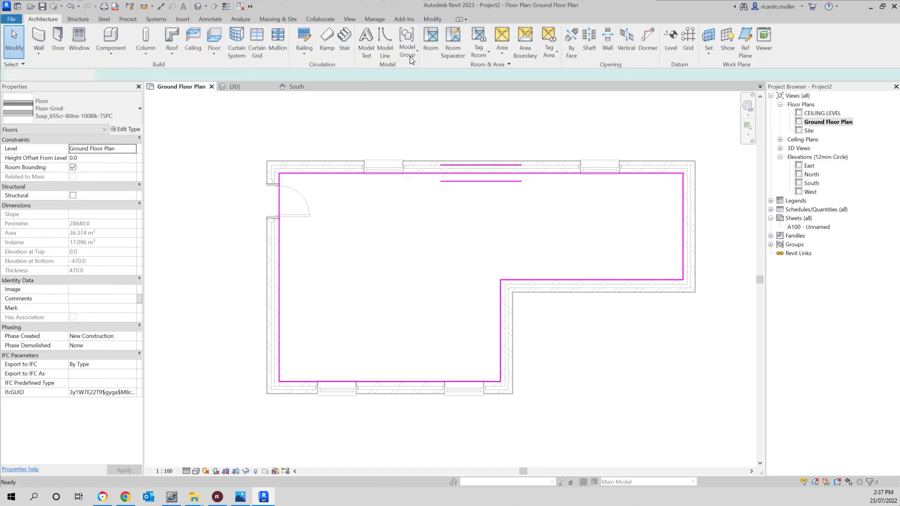
{"action": "left_click", "coordinate": [395, 245]}
{"action": "mouse_move", "coordinate": [396, 245]}
{"action": "middle_mouse_down"}
{"action": "mouse_move", "coordinate": [383, 263]}
{"action": "mouse_move", "coordinate": [390, 247]}
{"action": "middle_mouse_up"}
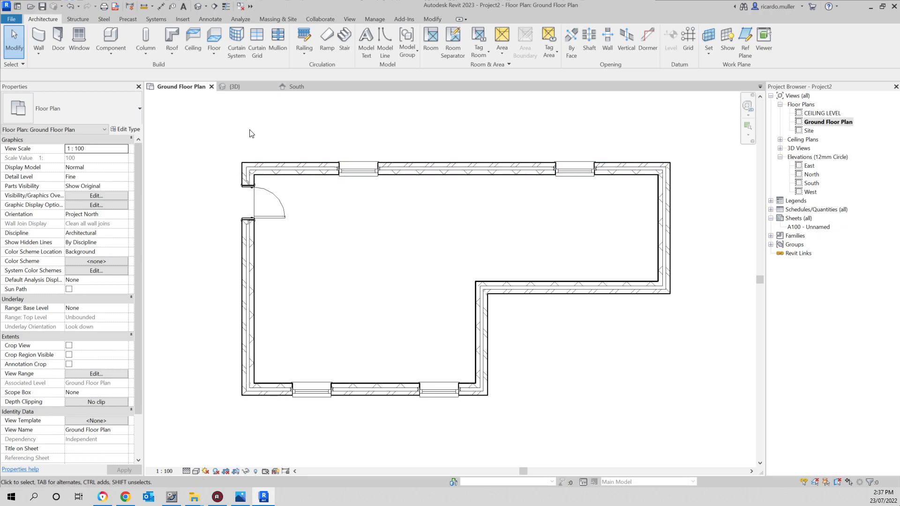
Step: Start the Wall tool and review the basic wall types available for new walls, without placing any
{"action": "left_click", "coordinate": [42, 39]}
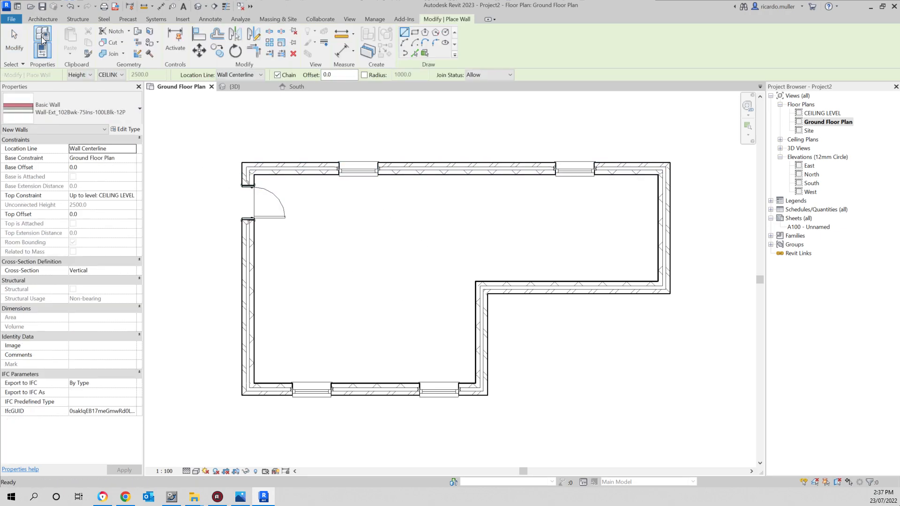
{"action": "left_click", "coordinate": [93, 112]}
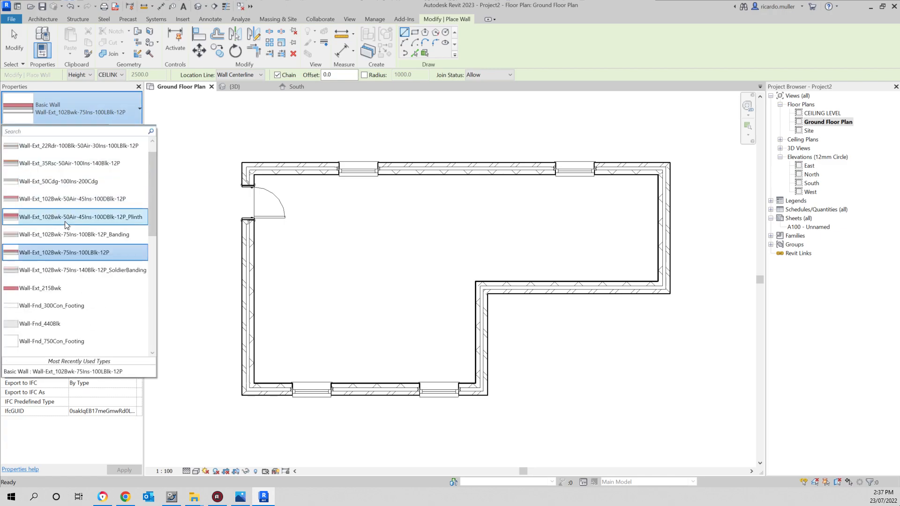
{"action": "scroll", "coordinate": [73, 229], "scroll_direction": "down", "scroll_amount": 2}
{"action": "left_click", "coordinate": [82, 109]}
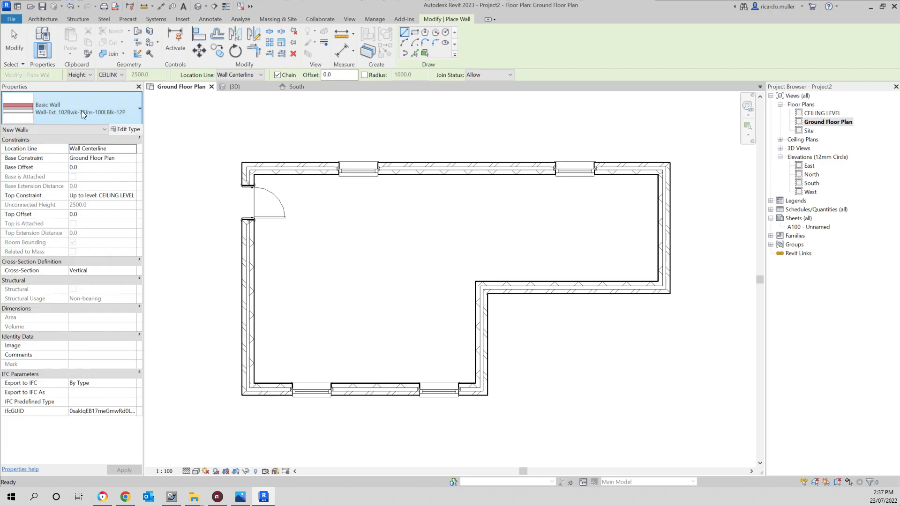
{"action": "key", "text": "Escape"}
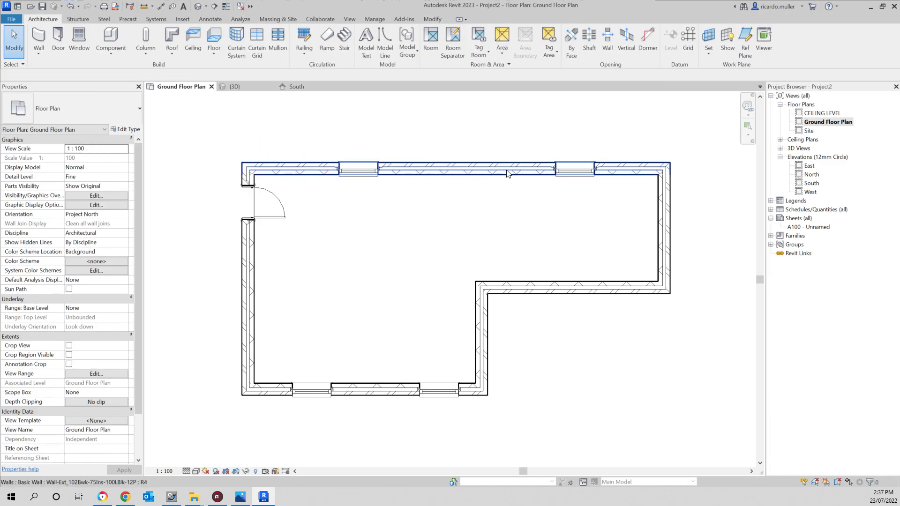
{"action": "middle_click_drag", "start_coordinate": [330, 288], "coordinate": [302, 295]}
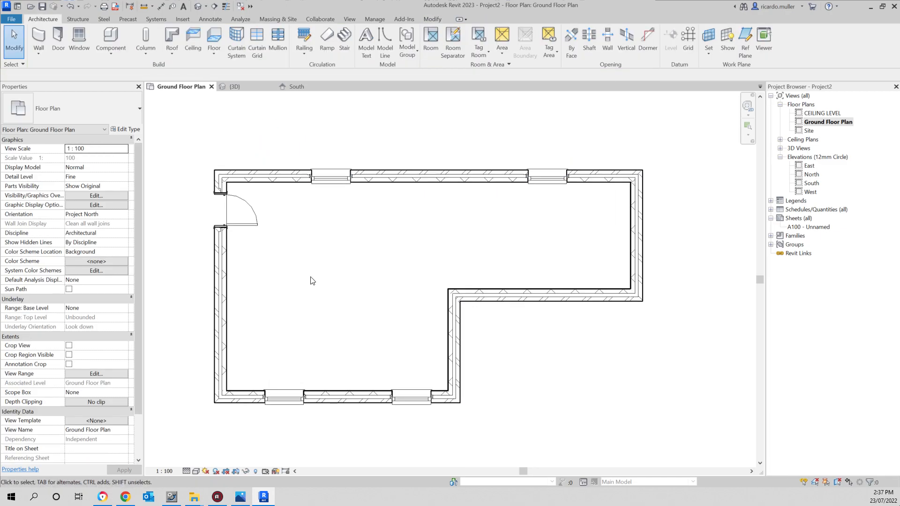
{"action": "left_click", "coordinate": [395, 176]}
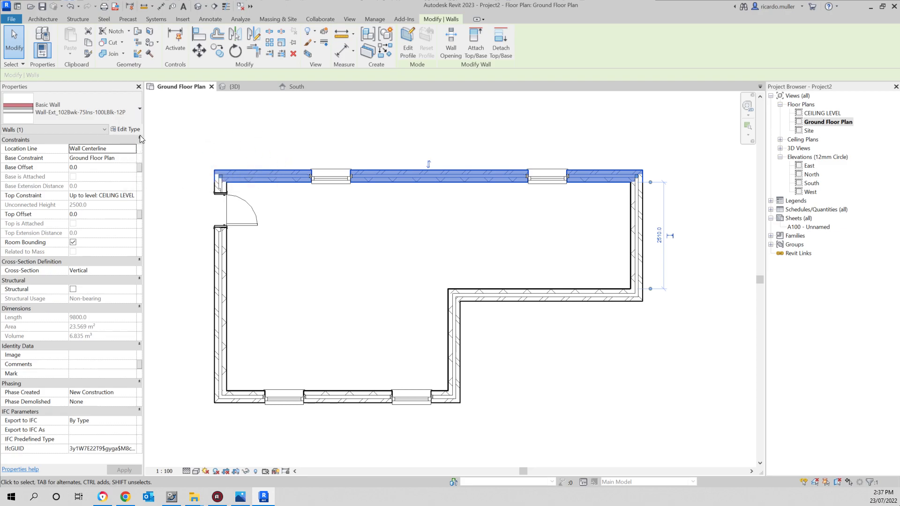
{"action": "left_click", "coordinate": [126, 129]}
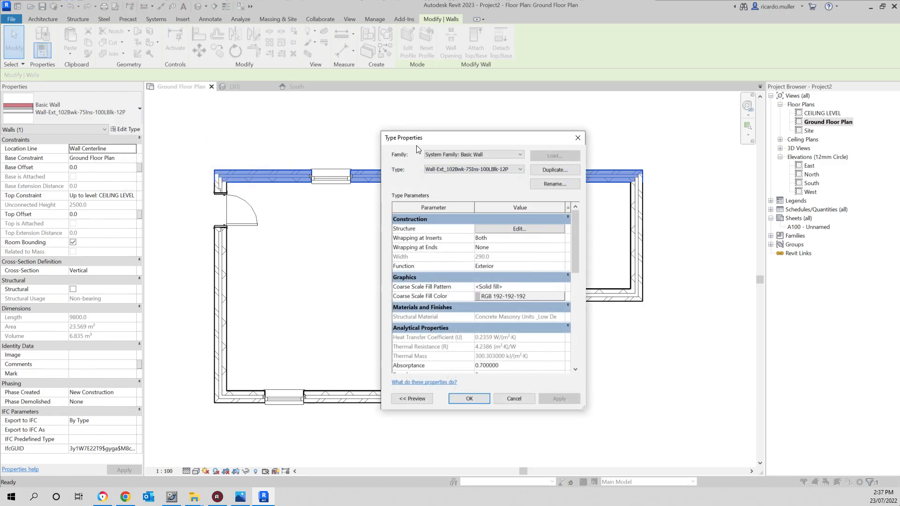
{"action": "left_click_drag", "start_coordinate": [418, 138], "coordinate": [483, 123]}
{"action": "left_click", "coordinate": [642, 122]}
{"action": "left_click", "coordinate": [406, 121]}
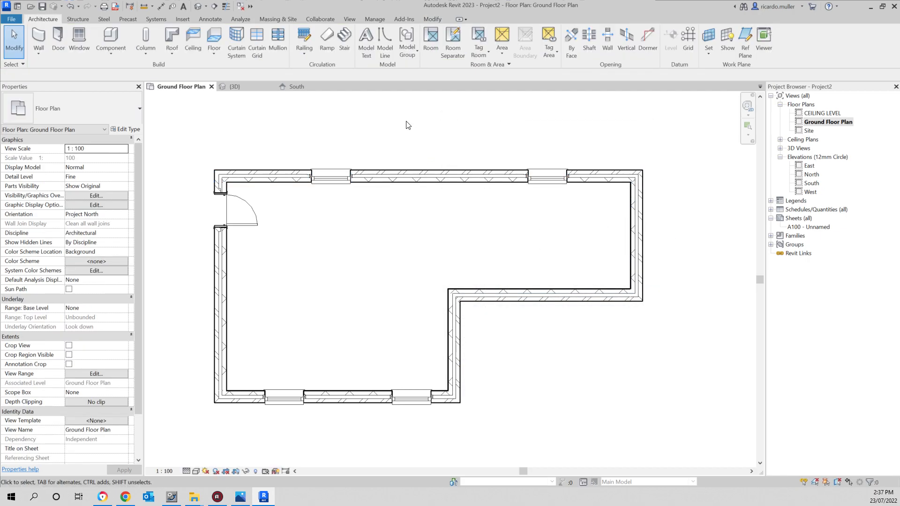
Step: Duplicate the north wall's type and name the new type Double Brick Wall
{"action": "left_click", "coordinate": [402, 172]}
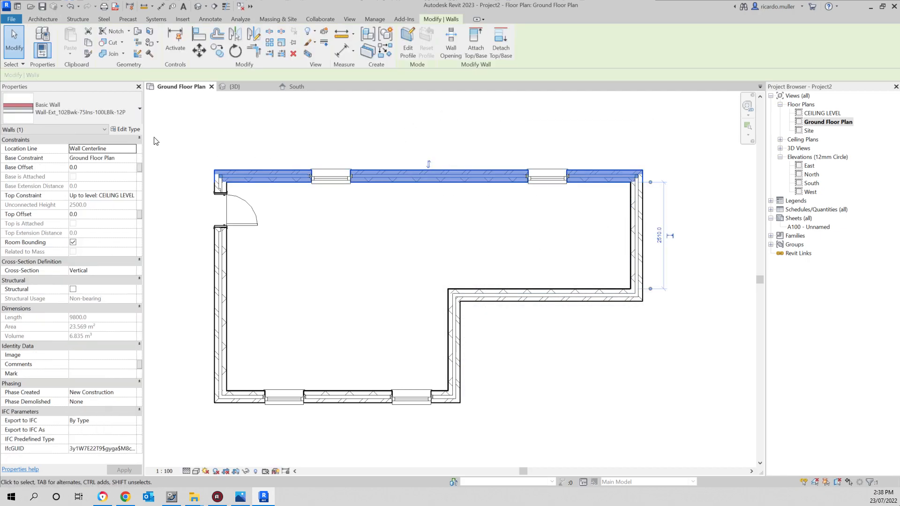
{"action": "left_click", "coordinate": [131, 129]}
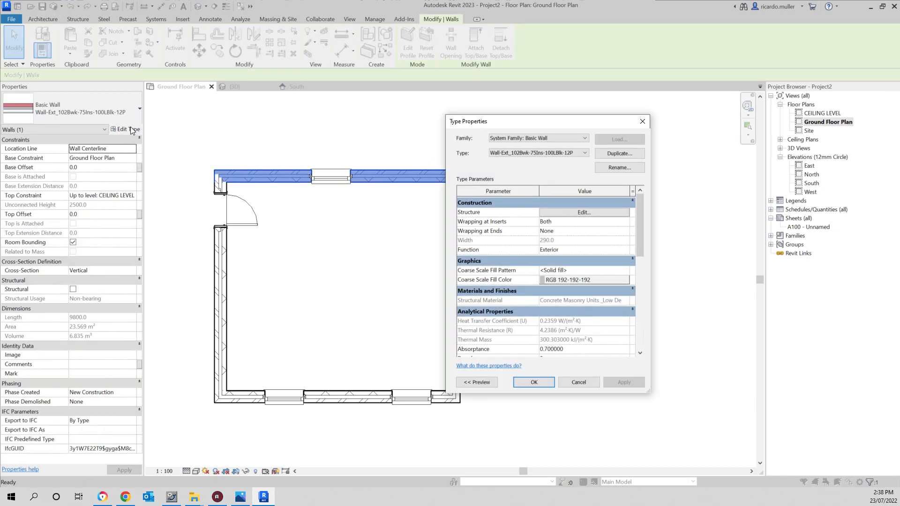
{"action": "left_click", "coordinate": [612, 153]}
{"action": "left_click_drag", "start_coordinate": [552, 231], "coordinate": [347, 209]}
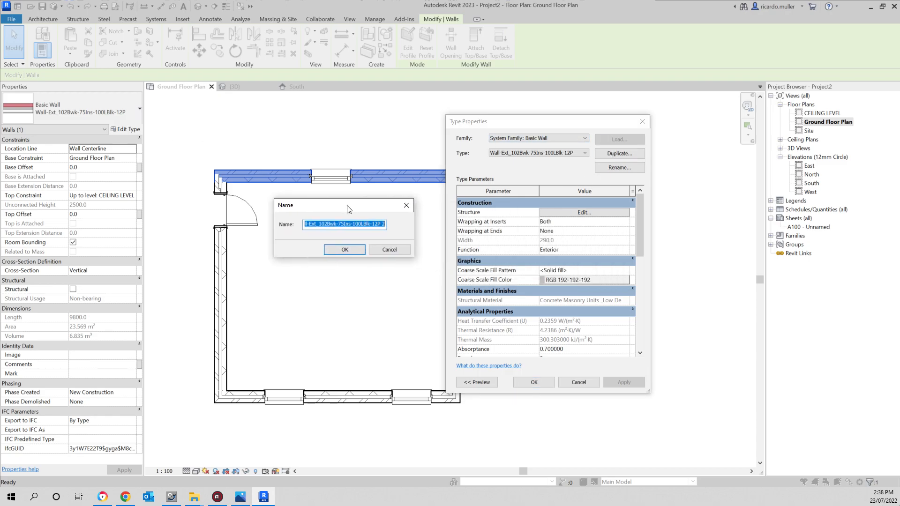
{"action": "type", "text": "Double Brick Wall"}
{"action": "key", "text": "Return"}
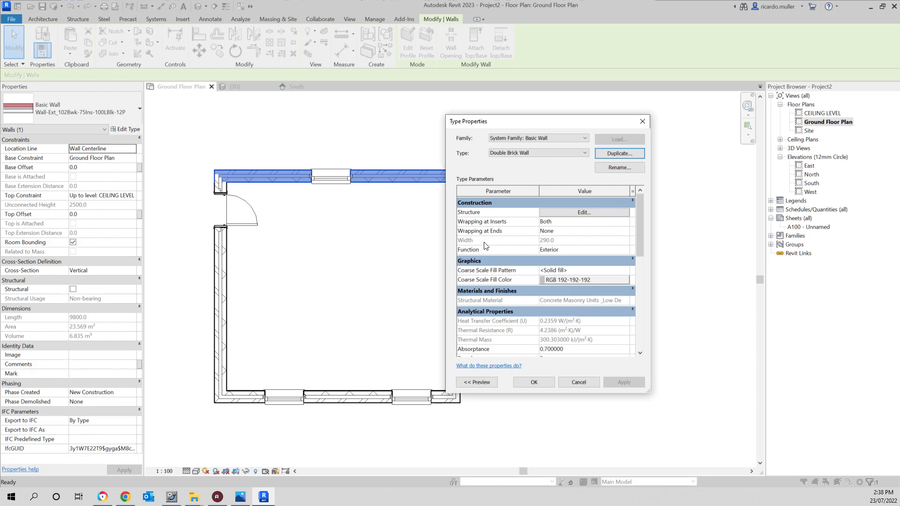
Step: In the Double Brick Wall structure, set the exterior brick layer's thickness to 110 mm and delete the fiberglass thermal/air layer
{"action": "left_click", "coordinate": [550, 214]}
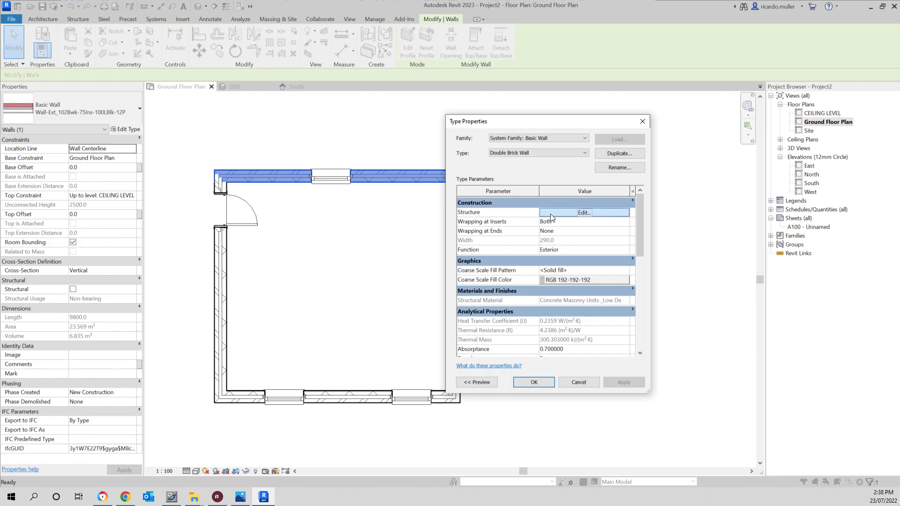
{"action": "left_click", "coordinate": [550, 214]}
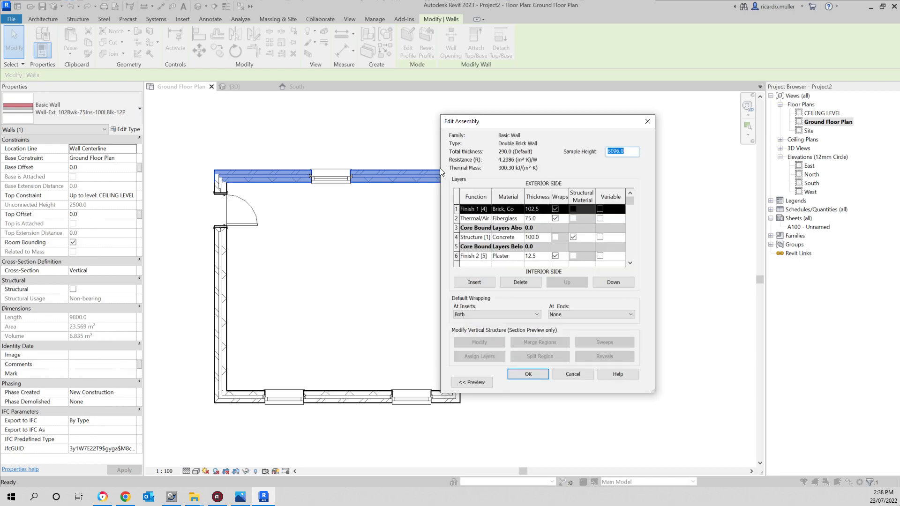
{"action": "left_click_drag", "start_coordinate": [645, 390], "coordinate": [757, 391]}
{"action": "left_click_drag", "start_coordinate": [582, 125], "coordinate": [412, 116]}
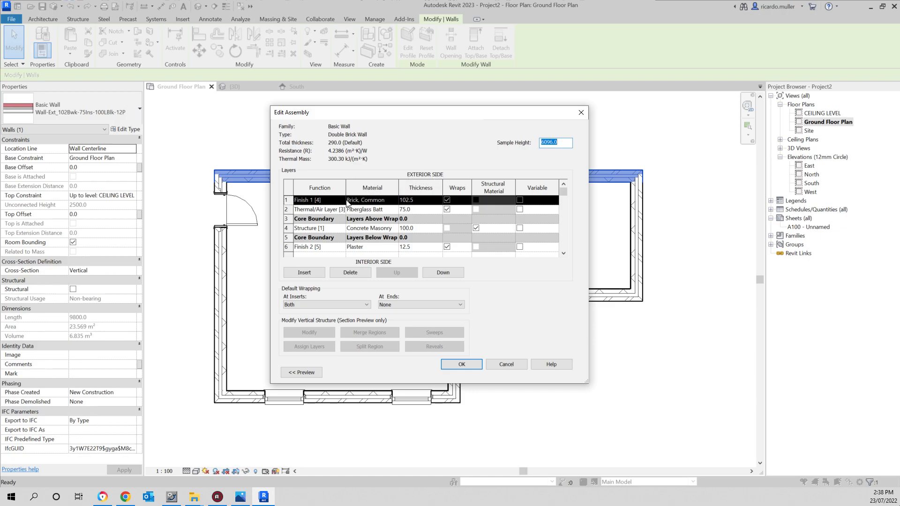
{"action": "left_click", "coordinate": [425, 199]}
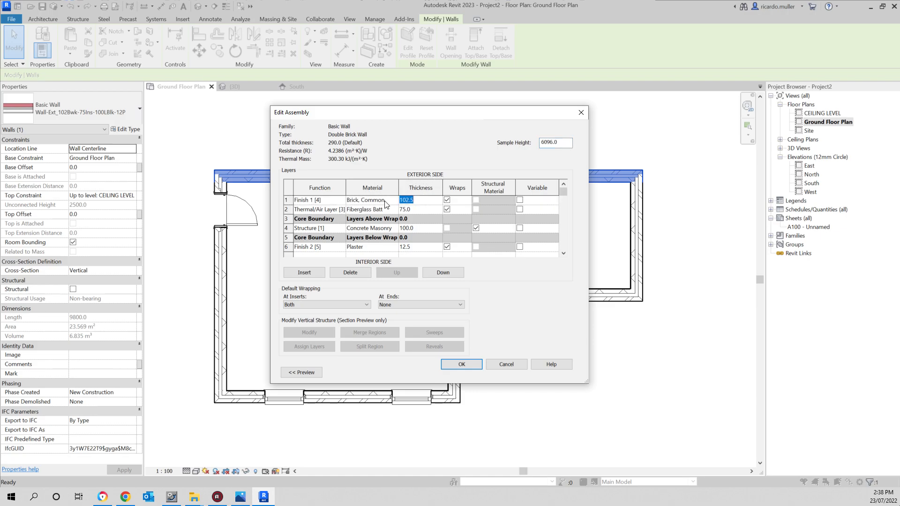
{"action": "type", "text": "110"}
{"action": "double_click", "coordinate": [404, 200]}
{"action": "left_click", "coordinate": [286, 209]}
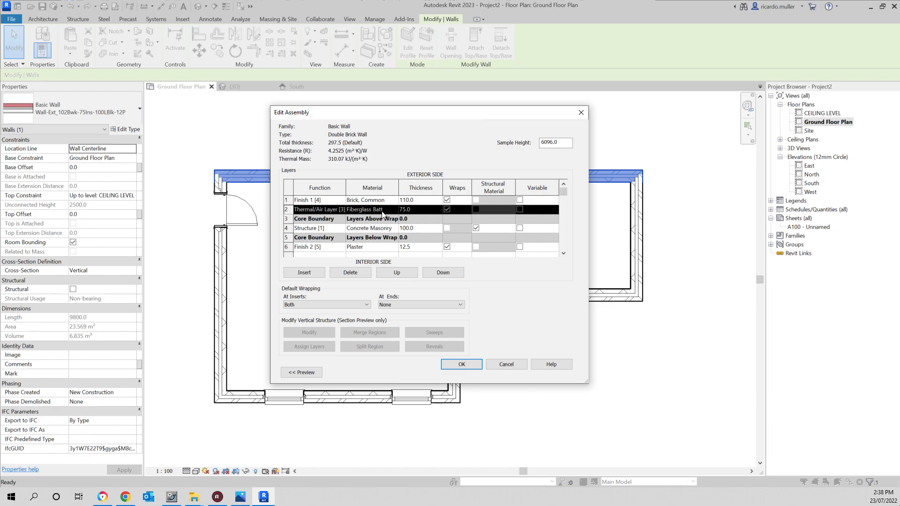
{"action": "left_click", "coordinate": [356, 274]}
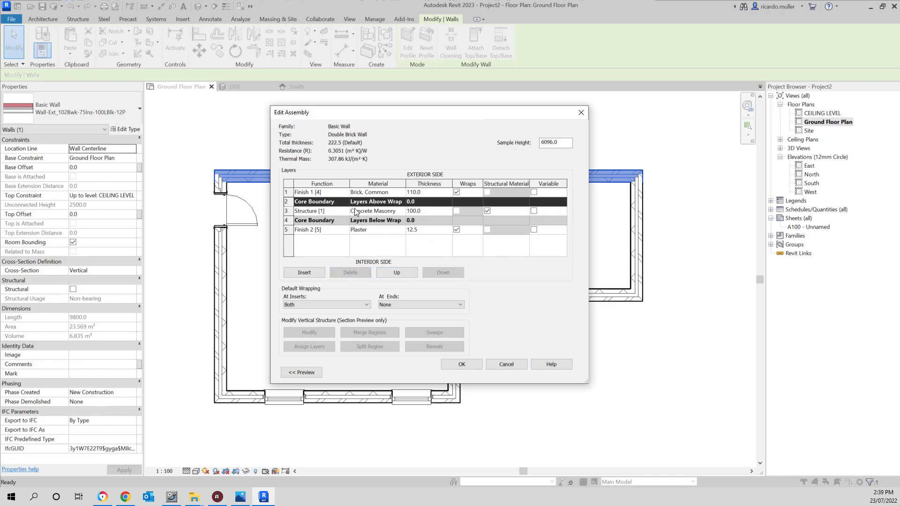
Step: Assign the Air material to the structure layer of the Double Brick Wall in place of concrete masonry
{"action": "left_click", "coordinate": [288, 211]}
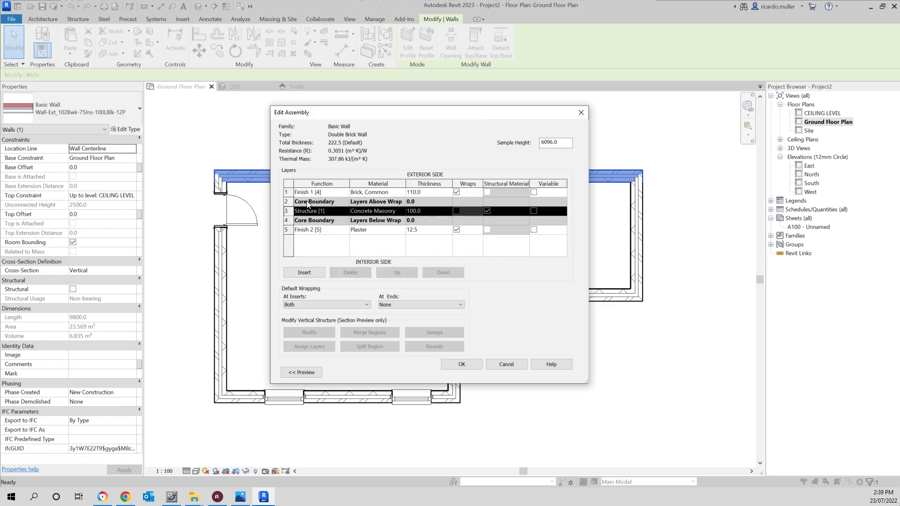
{"action": "left_click", "coordinate": [401, 214]}
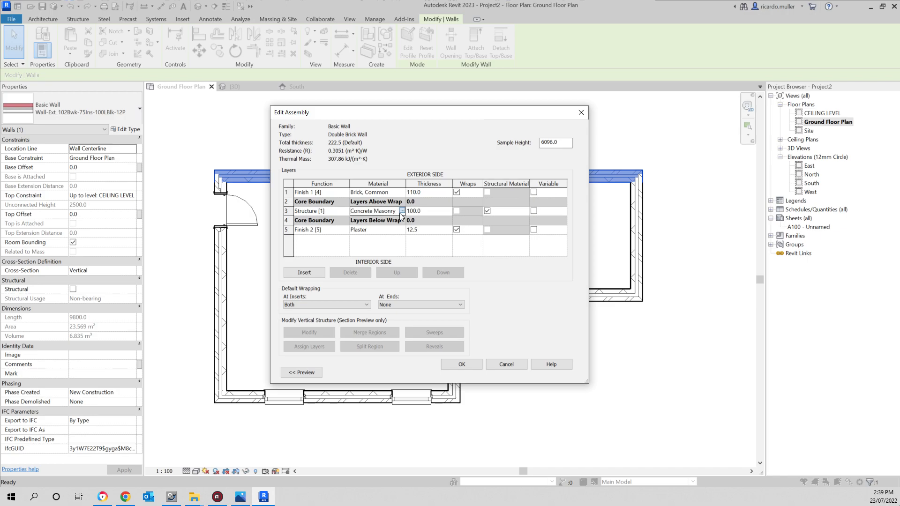
{"action": "left_click", "coordinate": [402, 212]}
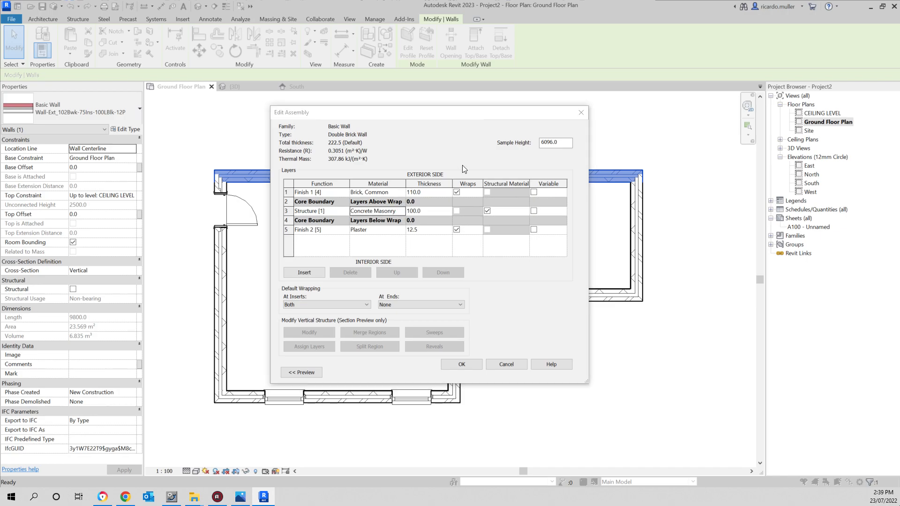
{"action": "left_click_drag", "start_coordinate": [449, 126], "coordinate": [626, 124]}
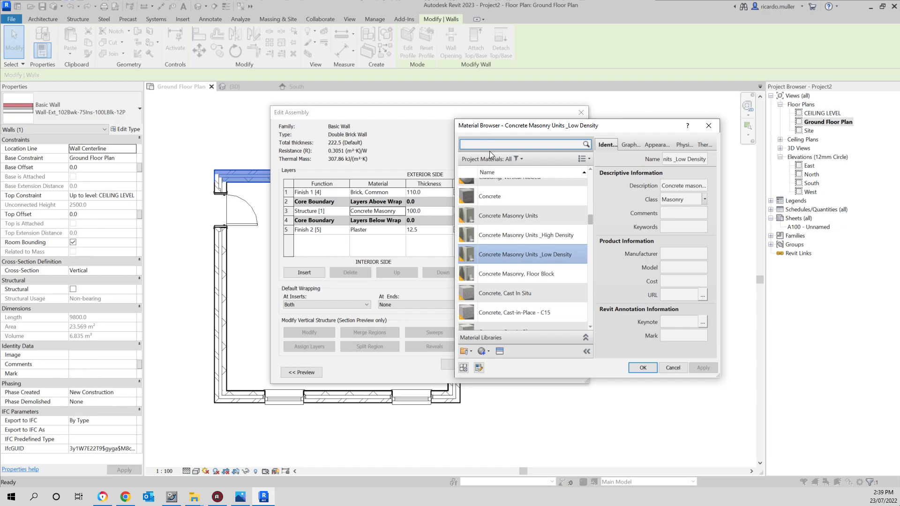
{"action": "left_click_drag", "start_coordinate": [492, 128], "coordinate": [486, 118]}
{"action": "left_click", "coordinate": [458, 133]}
{"action": "type", "text": "air"}
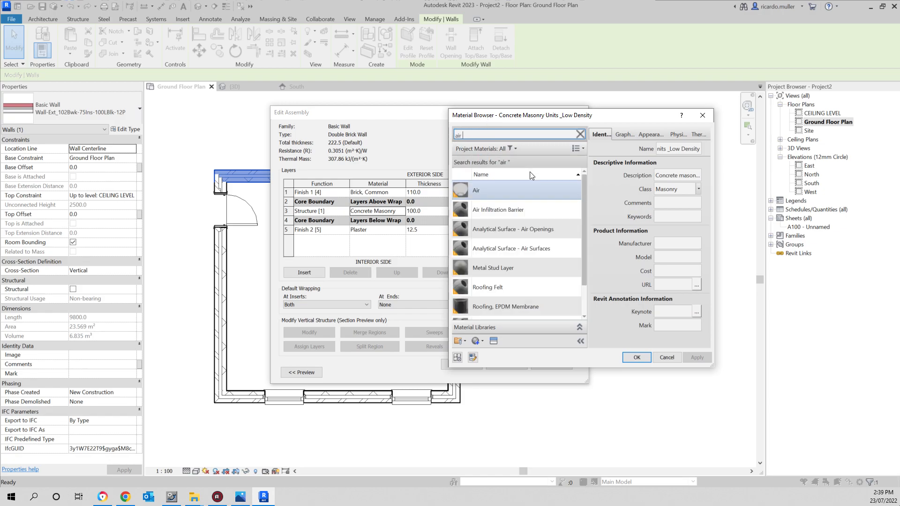
{"action": "double_click", "coordinate": [489, 190]}
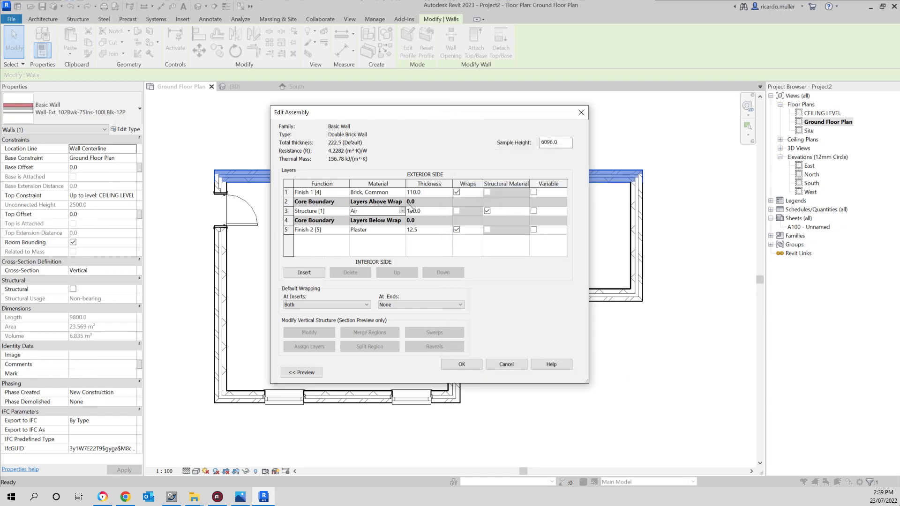
Step: Set the air layer's thickness to 60 mm
{"action": "left_click", "coordinate": [430, 212]}
{"action": "type", "text": "6"}
{"action": "left_click", "coordinate": [379, 251]}
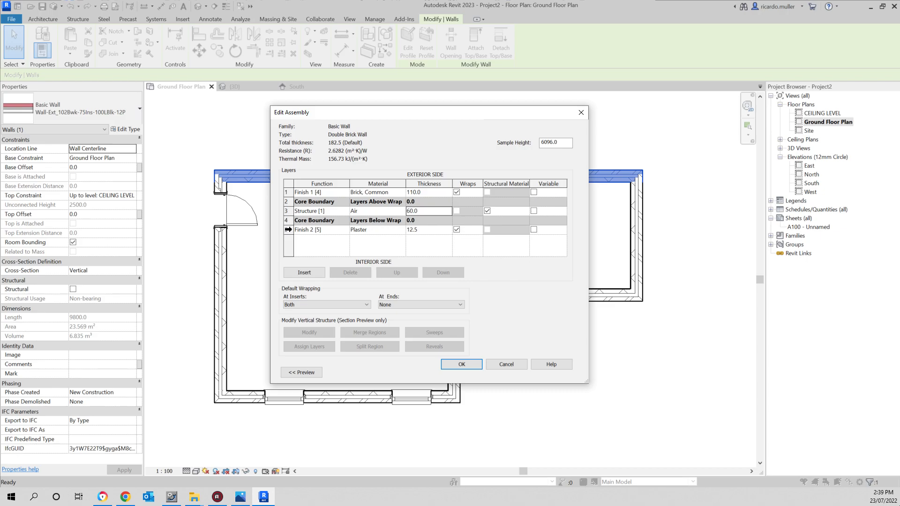
Step: Change the interior finish layer's material to Brick, Common and set its thickness to 90 mm
{"action": "left_click", "coordinate": [288, 229]}
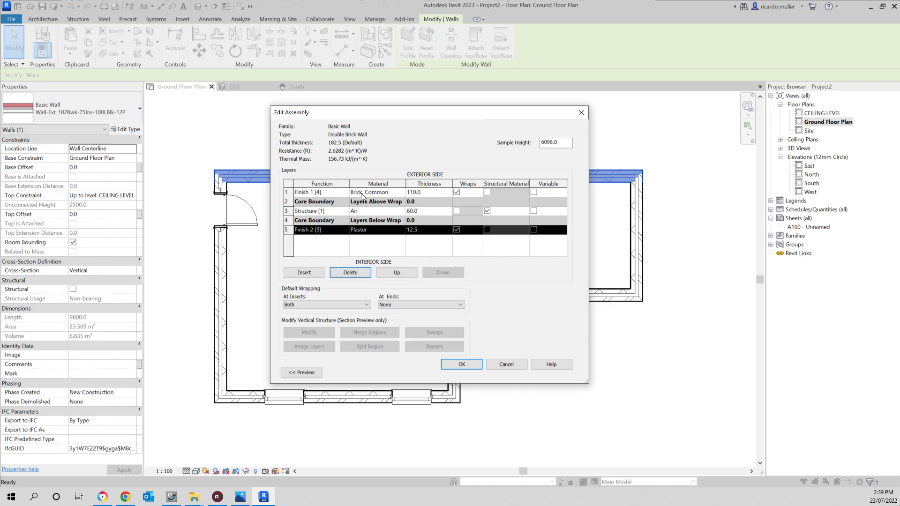
{"action": "left_click", "coordinate": [385, 229]}
{"action": "left_click", "coordinate": [402, 230]}
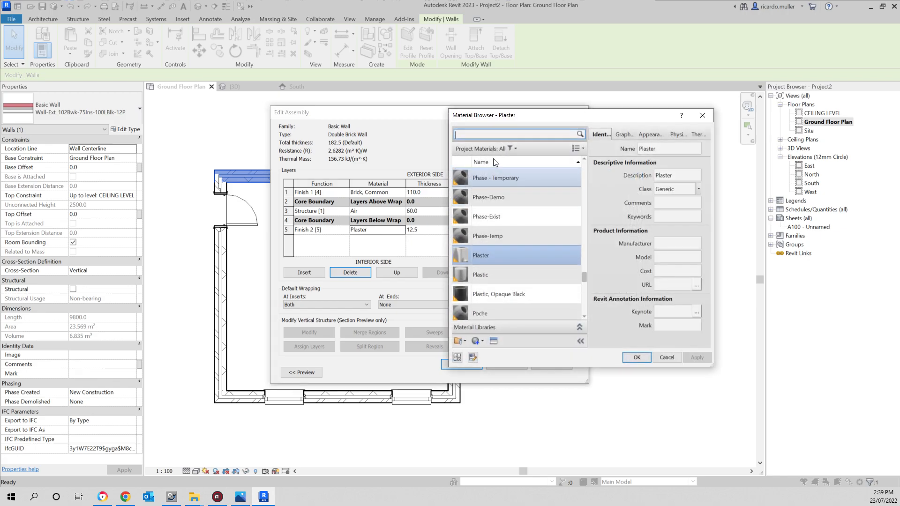
{"action": "type", "text": "brick common"}
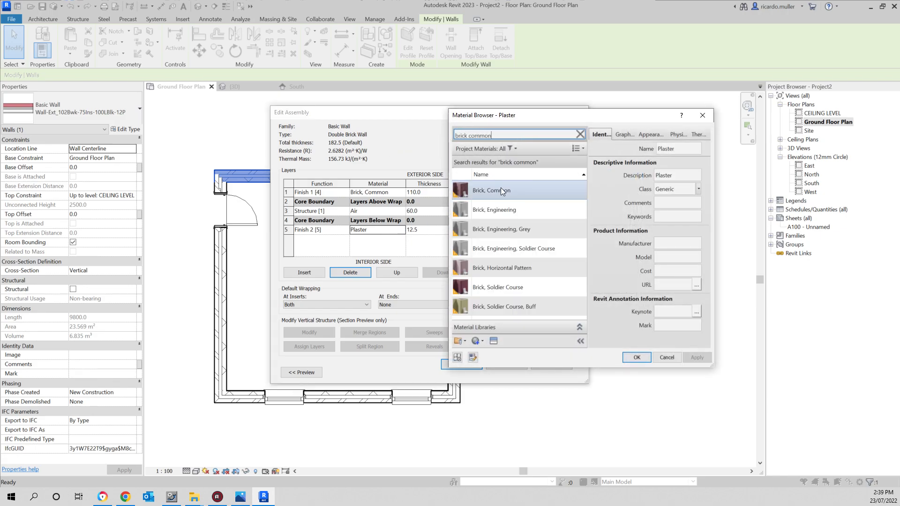
{"action": "double_click", "coordinate": [500, 191]}
{"action": "key", "text": "Tab"}
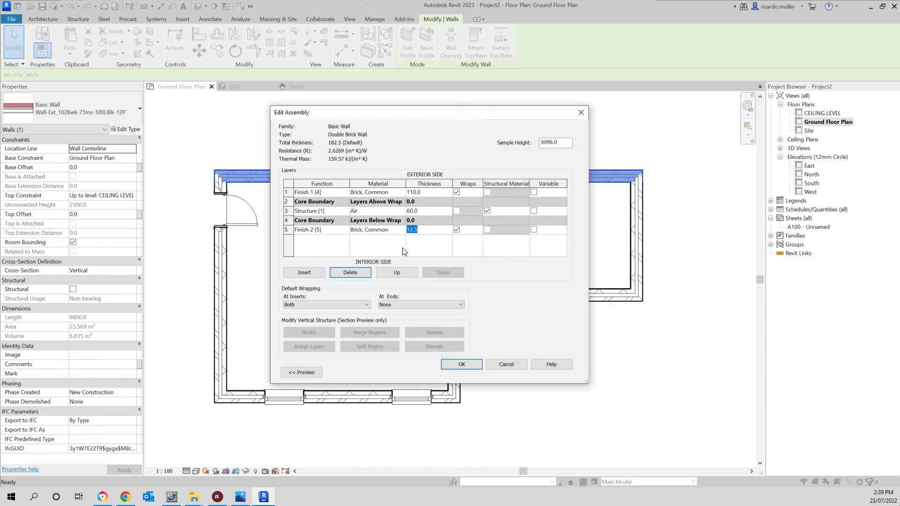
{"action": "type", "text": "90"}
{"action": "key", "text": "Return"}
Step: Set the air layer's thickness to 50 mm, accept the wall structure and type changes, and clear the wall selection
{"action": "left_click", "coordinate": [424, 211]}
{"action": "type", "text": "50"}
{"action": "key", "text": "Return"}
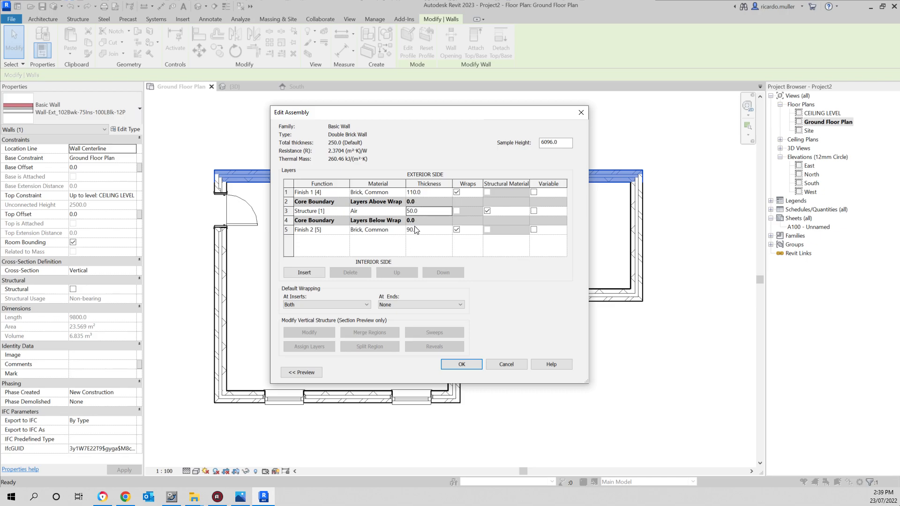
{"action": "left_click", "coordinate": [461, 364]}
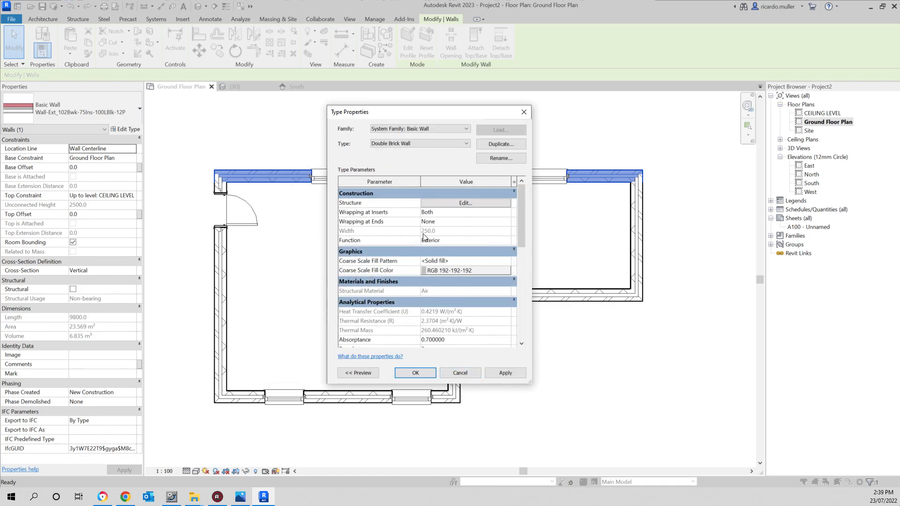
{"action": "left_click", "coordinate": [415, 372]}
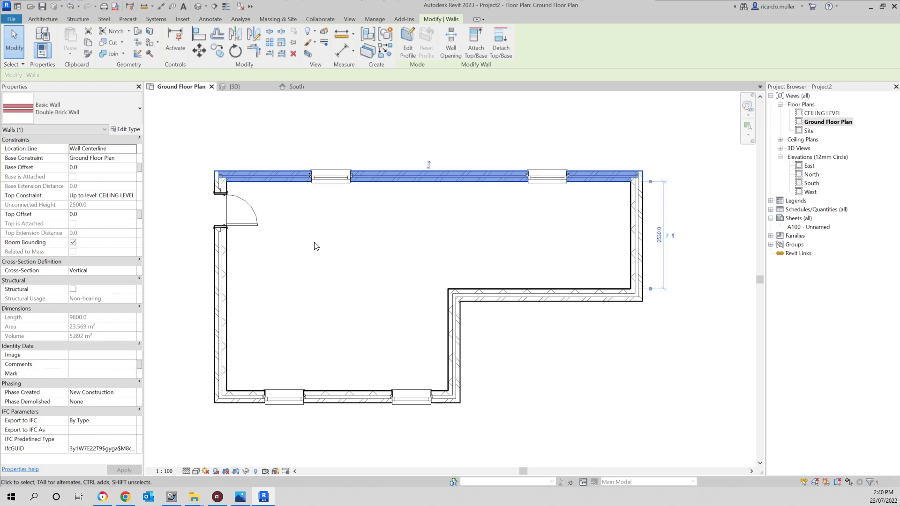
{"action": "left_click", "coordinate": [278, 195]}
Step: Select the five remaining exterior walls, all except the north wall, and change their type to Double Brick Wall
{"action": "scroll", "coordinate": [265, 178], "scroll_direction": "up", "scroll_amount": 5}
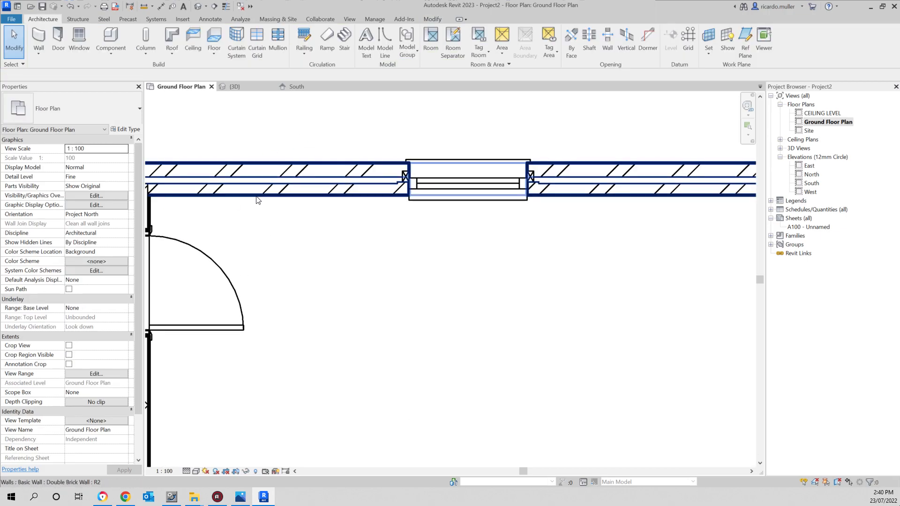
{"action": "scroll", "coordinate": [309, 253], "scroll_direction": "down", "scroll_amount": 5}
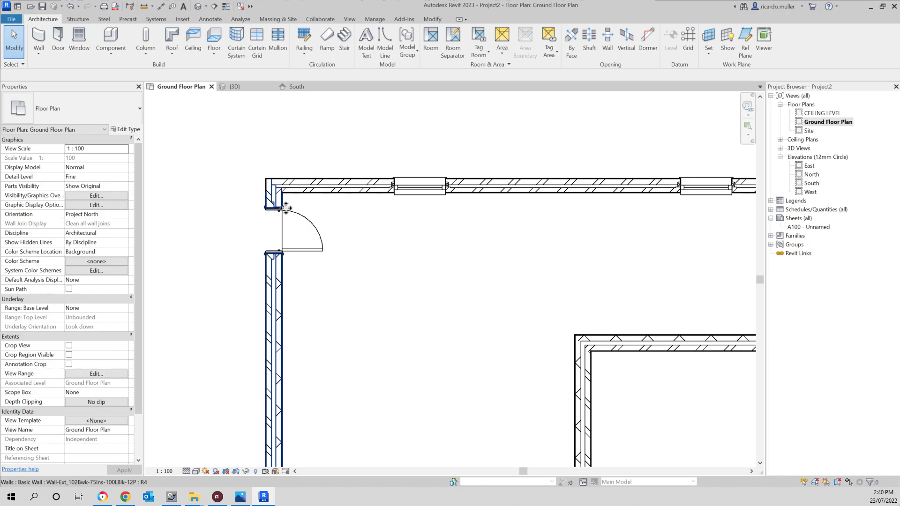
{"action": "left_click", "coordinate": [267, 215]}
{"action": "scroll", "coordinate": [300, 211], "scroll_direction": "down", "scroll_amount": 3}
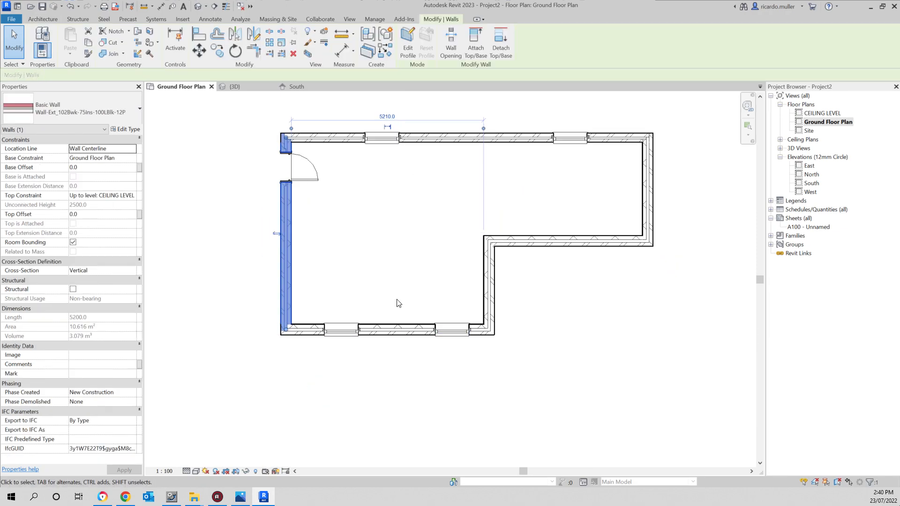
{"action": "left_click", "coordinate": [373, 328], "text": "ctrl"}
{"action": "left_click", "coordinate": [492, 277], "text": "ctrl"}
{"action": "left_click", "coordinate": [528, 244], "text": "ctrl"}
{"action": "left_click", "coordinate": [651, 186], "text": "ctrl"}
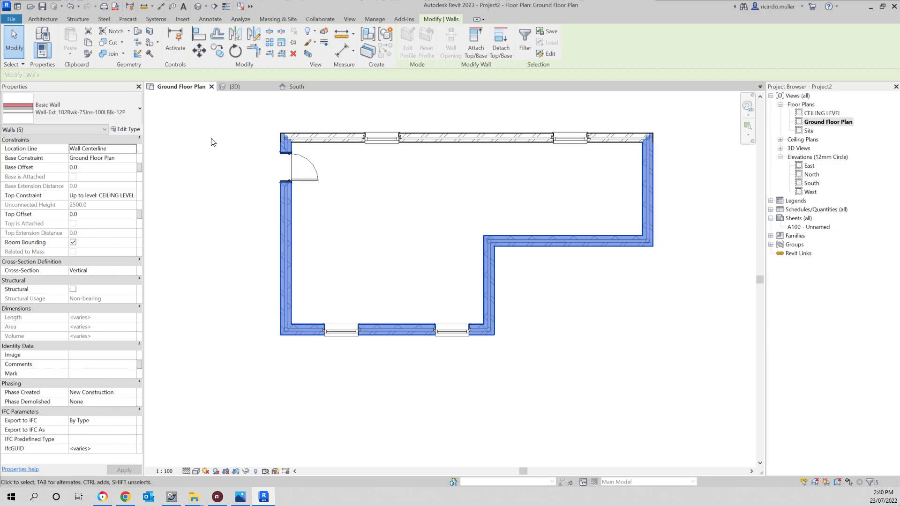
{"action": "left_click", "coordinate": [93, 109]}
{"action": "left_click_drag", "start_coordinate": [154, 206], "coordinate": [153, 142]}
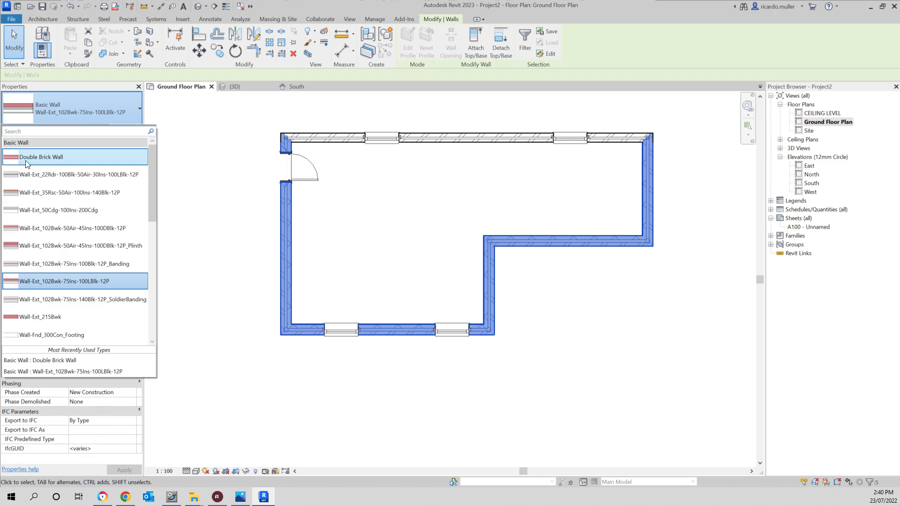
{"action": "left_click", "coordinate": [55, 158]}
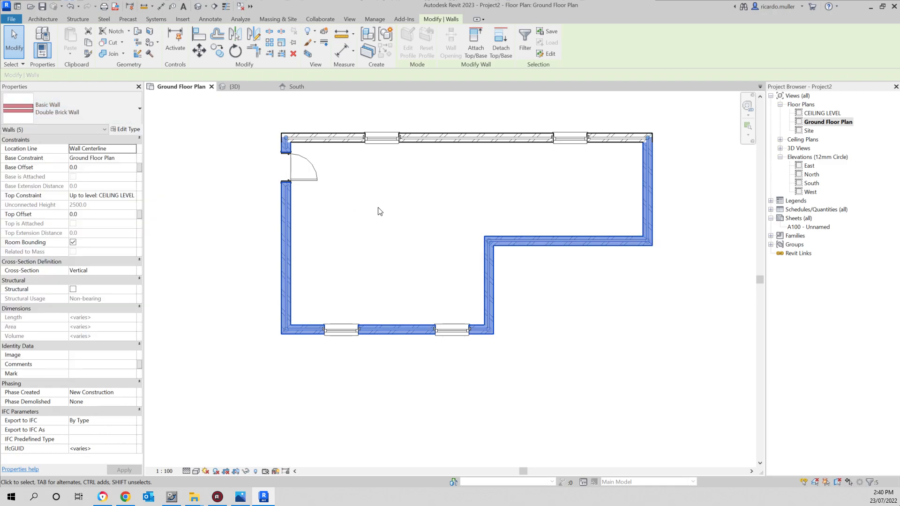
{"action": "left_click", "coordinate": [378, 211]}
Step: Review the type parameters and duplicate option of the north wall's west window, without changing or duplicating the type
{"action": "scroll", "coordinate": [289, 184], "scroll_direction": "up", "scroll_amount": 5}
{"action": "scroll", "coordinate": [430, 227], "scroll_direction": "down", "scroll_amount": 3}
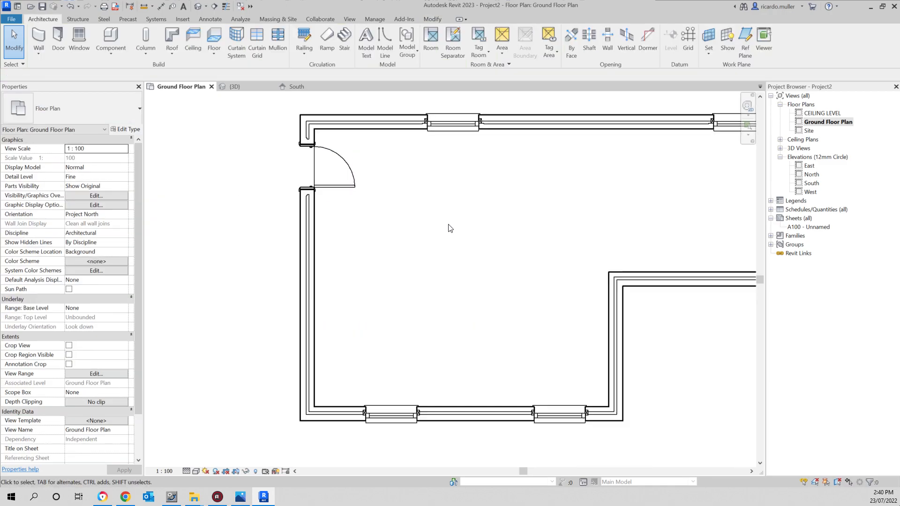
{"action": "middle_click_drag", "start_coordinate": [517, 236], "coordinate": [371, 208]}
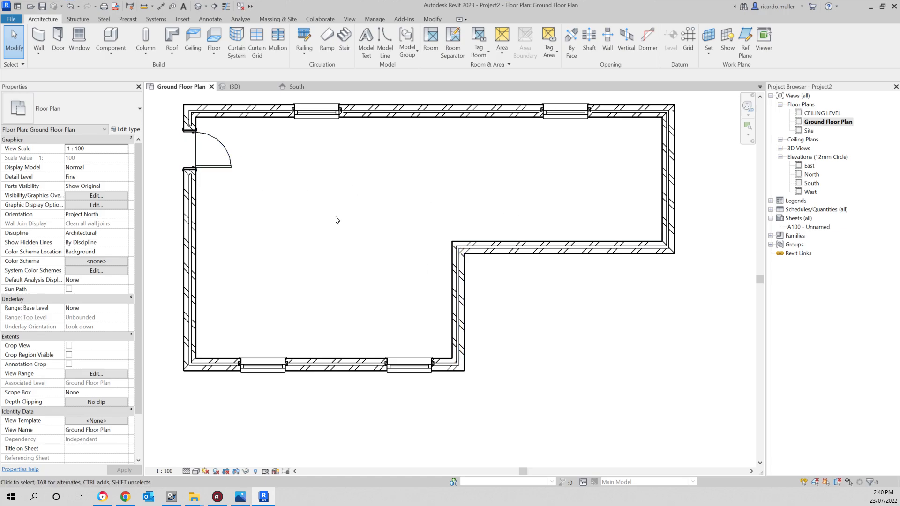
{"action": "middle_click_drag", "start_coordinate": [348, 238], "coordinate": [360, 259]}
{"action": "left_click", "coordinate": [332, 145]}
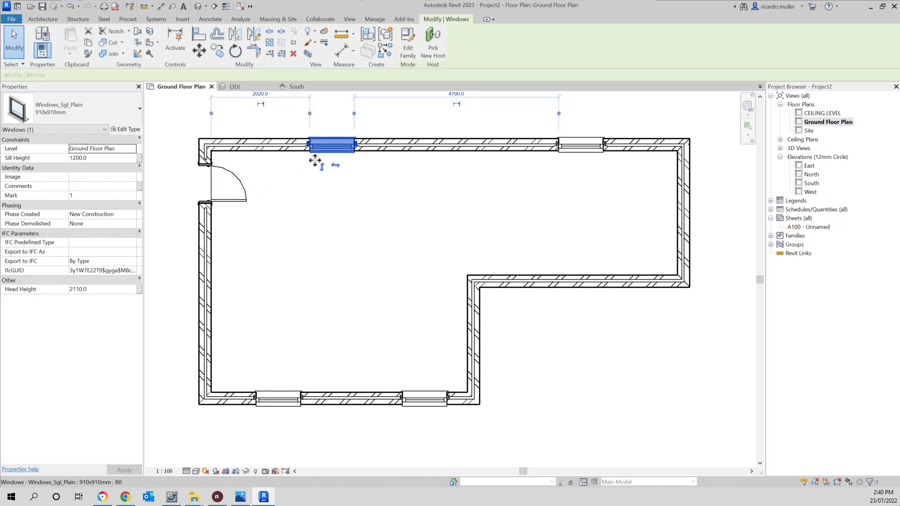
{"action": "left_click", "coordinate": [121, 129]}
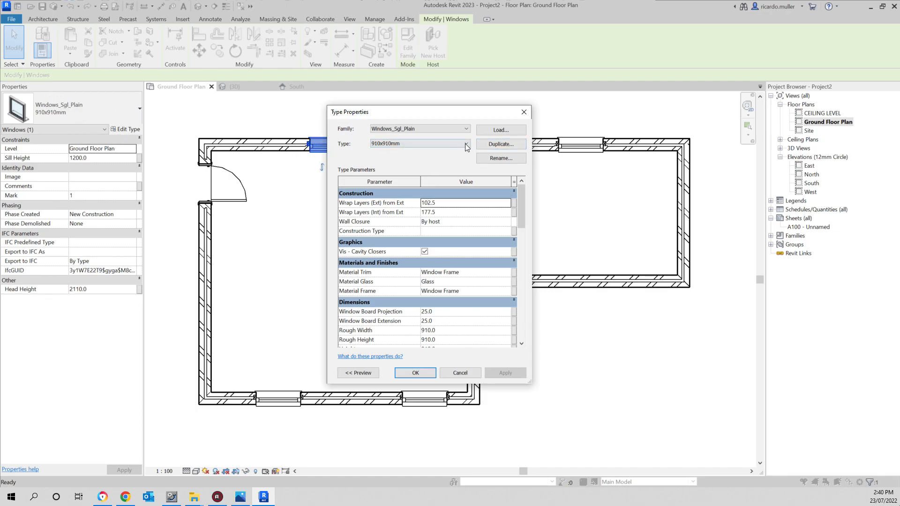
{"action": "left_click", "coordinate": [483, 145]}
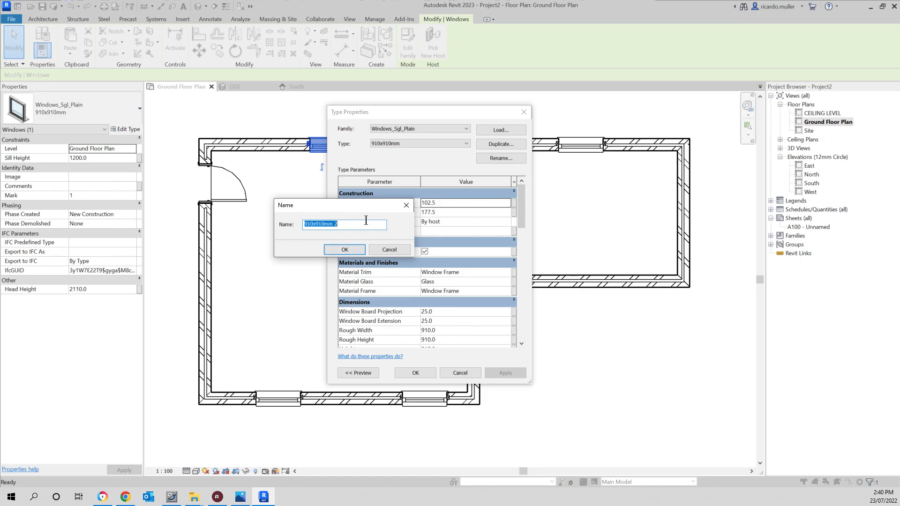
{"action": "left_click", "coordinate": [405, 205]}
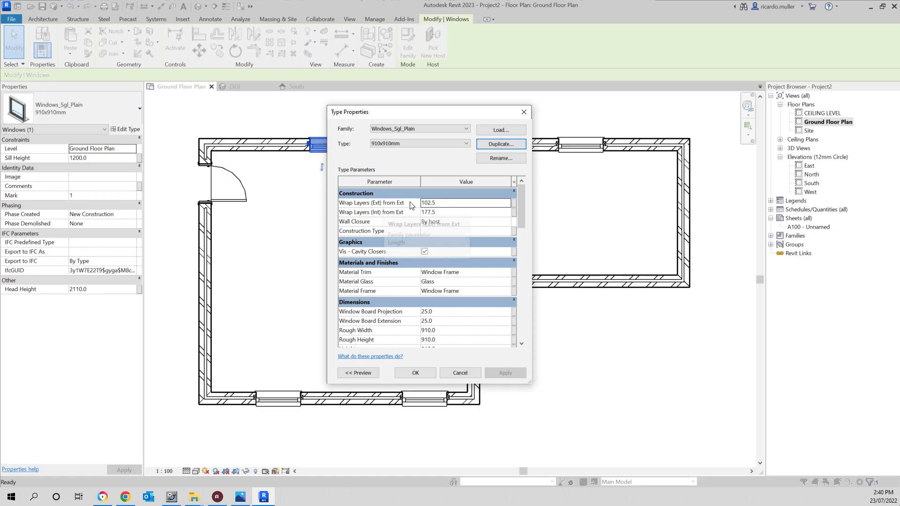
{"action": "left_click_drag", "start_coordinate": [520, 197], "coordinate": [519, 220]}
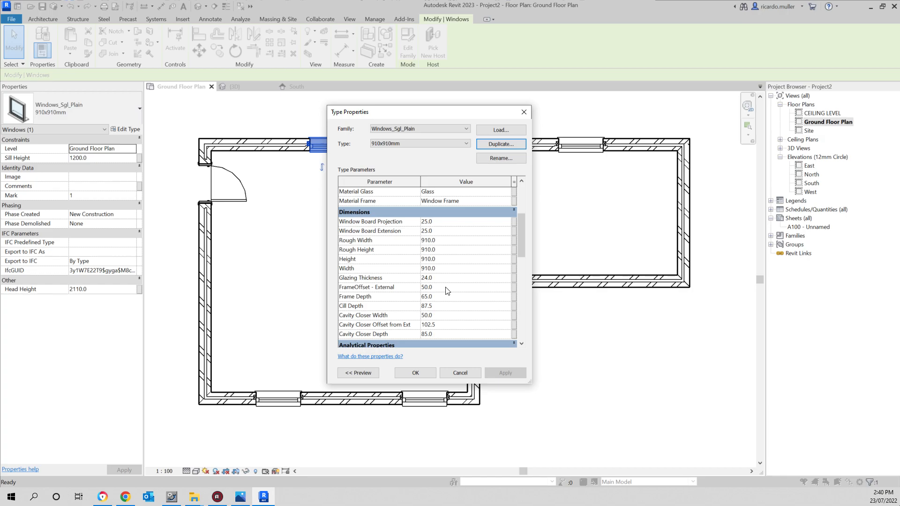
{"action": "left_click", "coordinate": [460, 373]}
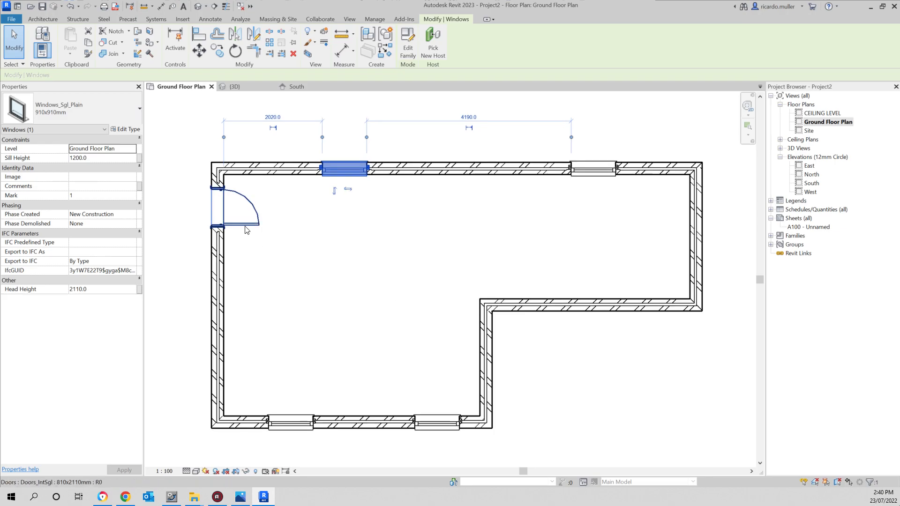
Step: Review the west wall door's type parameters, including its dimensions, without changing them, and clear the selection
{"action": "left_click", "coordinate": [247, 229]}
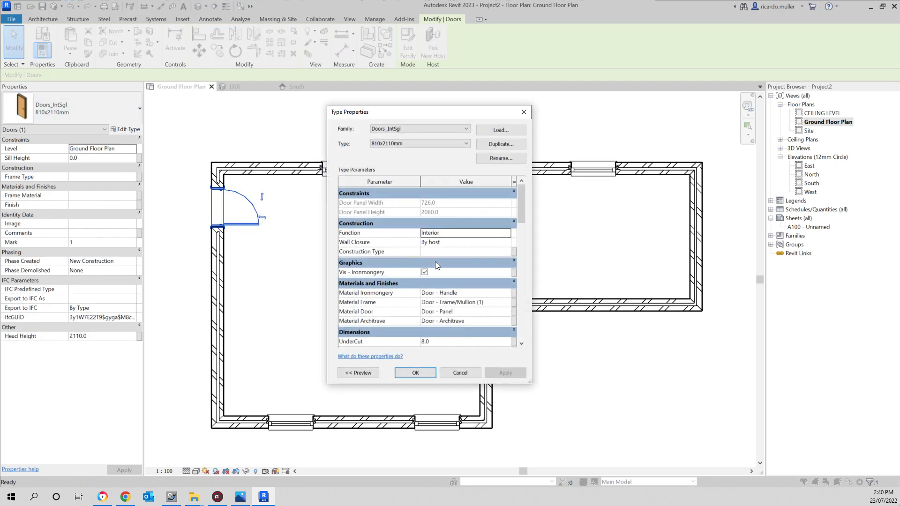
{"action": "scroll", "coordinate": [446, 281], "scroll_direction": "down", "scroll_amount": 3}
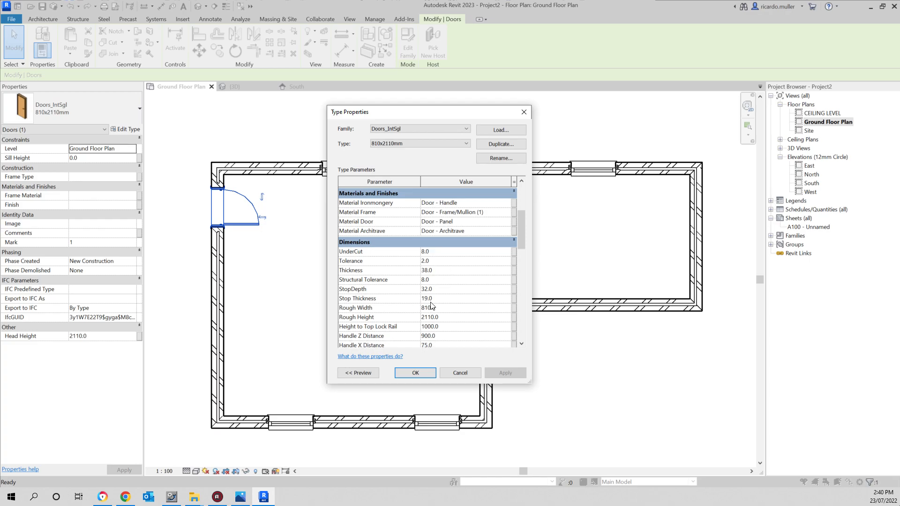
{"action": "left_click", "coordinate": [460, 372]}
{"action": "left_click", "coordinate": [345, 316]}
{"action": "scroll", "coordinate": [346, 316], "scroll_direction": "down", "scroll_amount": 1}
{"action": "mouse_move", "coordinate": [345, 315]}
{"action": "middle_mouse_down"}
{"action": "mouse_move", "coordinate": [380, 312]}
{"action": "mouse_move", "coordinate": [353, 257]}
{"action": "mouse_move", "coordinate": [349, 279]}
{"action": "middle_mouse_up"}
{"action": "scroll", "coordinate": [380, 313], "scroll_direction": "up", "scroll_amount": 1}
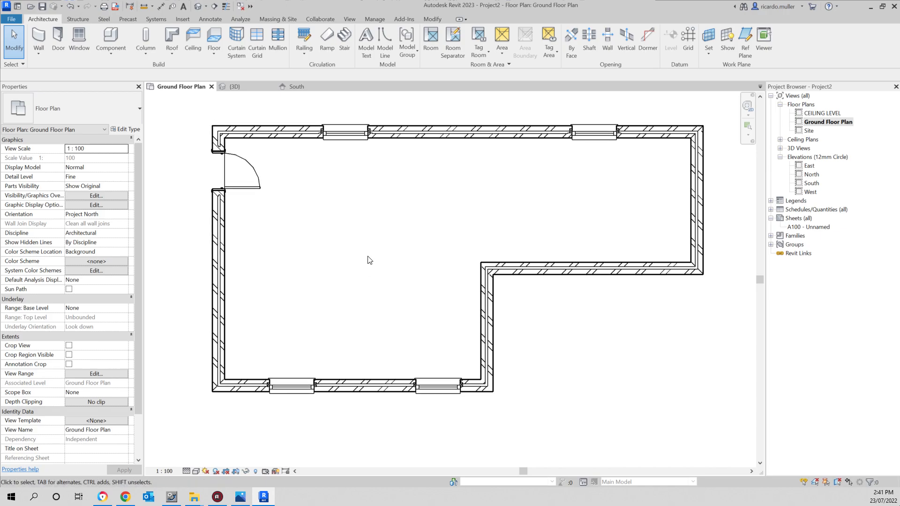
{"action": "middle_click_drag", "start_coordinate": [323, 248], "coordinate": [354, 268]}
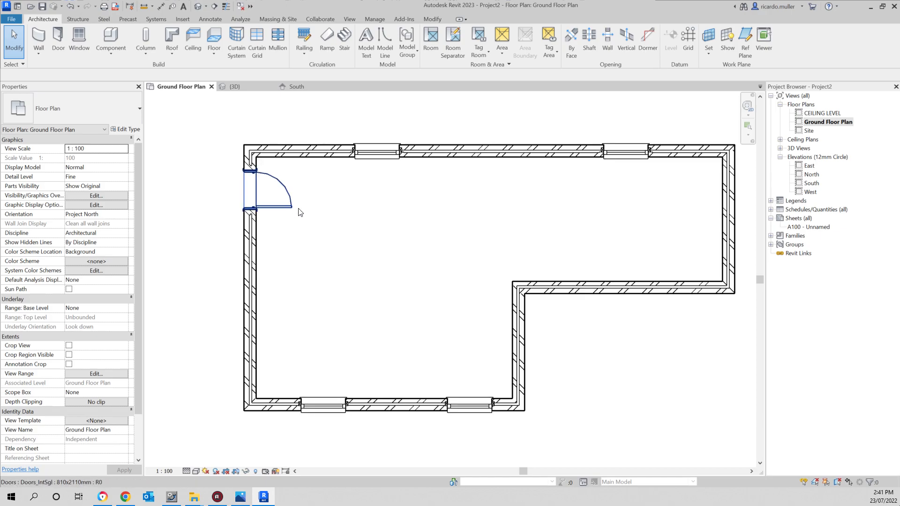
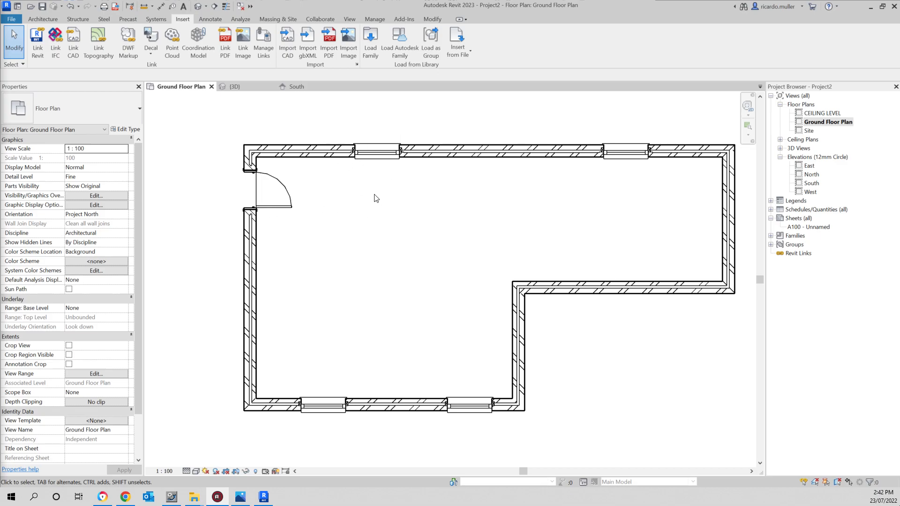
Step: Start loading a family and browse from the default English library up to the Autodesk folder and into RVT 2019
{"action": "middle_click_drag", "start_coordinate": [434, 200], "coordinate": [415, 207]}
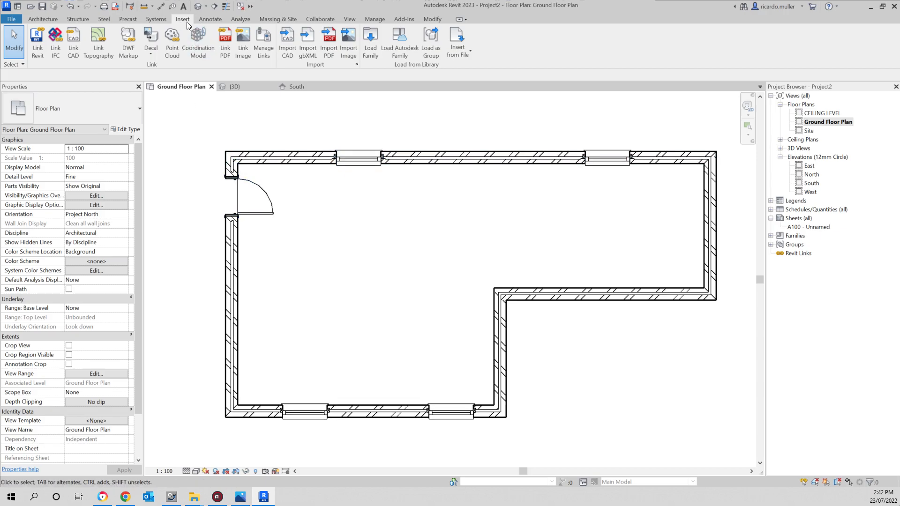
{"action": "left_click", "coordinate": [368, 45]}
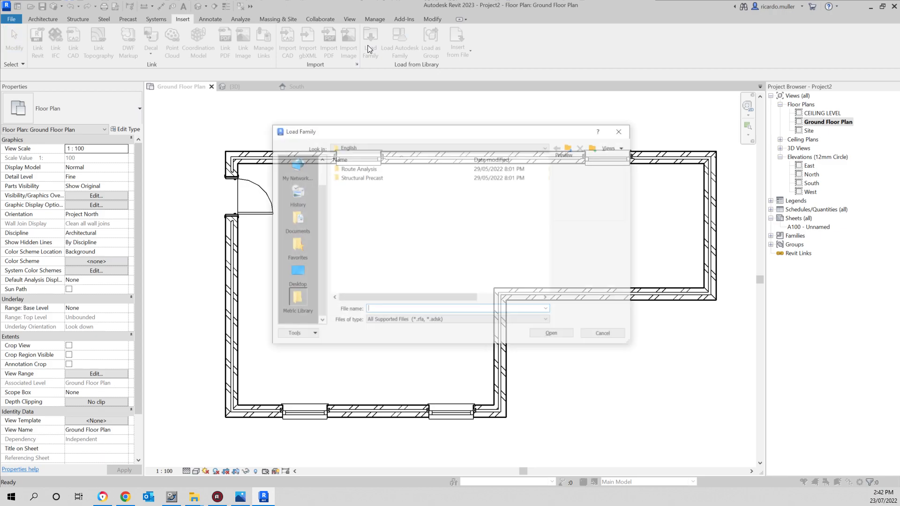
{"action": "left_click_drag", "start_coordinate": [377, 132], "coordinate": [453, 136]}
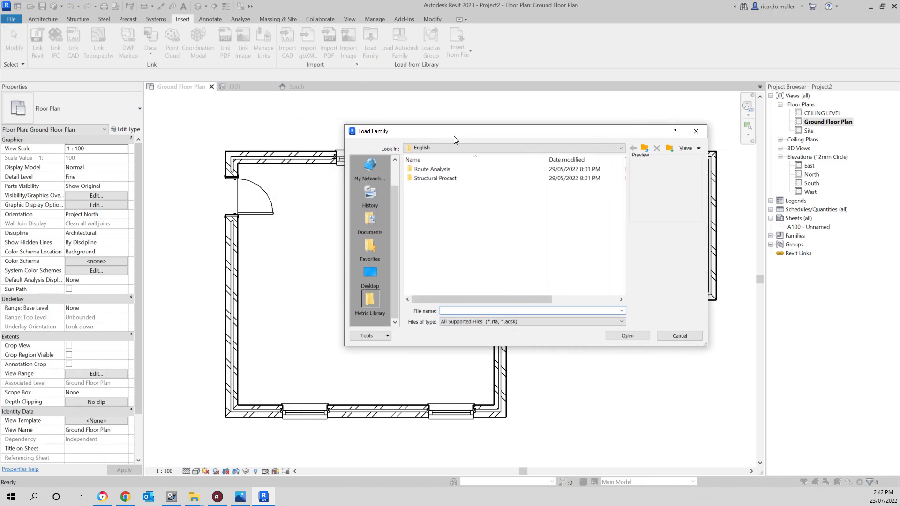
{"action": "left_click", "coordinate": [451, 147]}
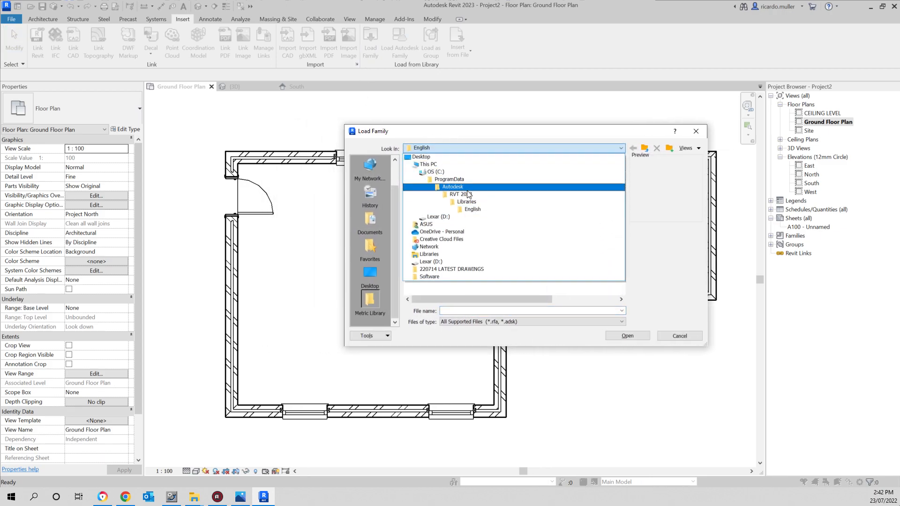
{"action": "left_click", "coordinate": [477, 132]}
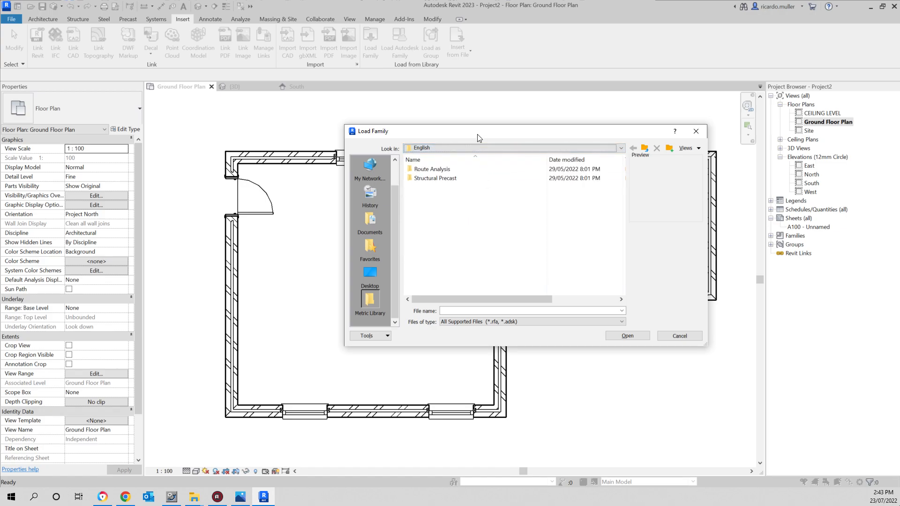
{"action": "left_click", "coordinate": [453, 148]}
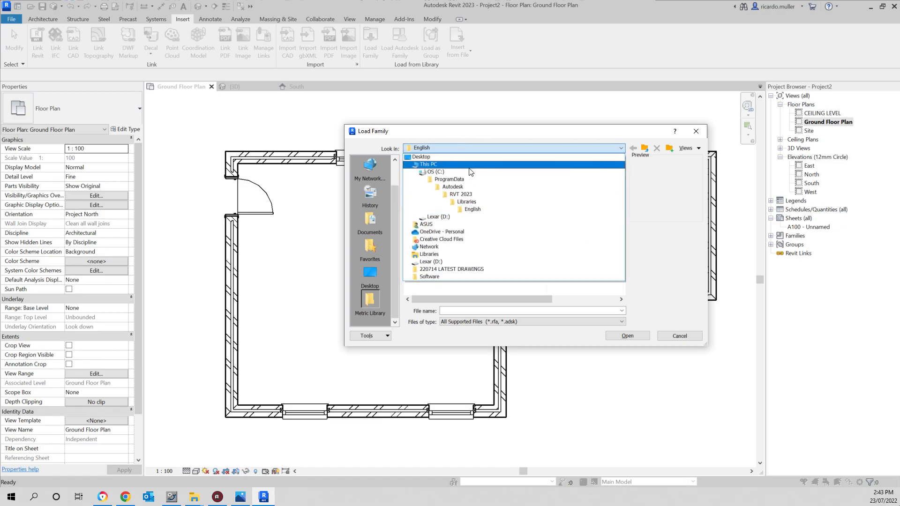
{"action": "left_click", "coordinate": [464, 188]}
{"action": "scroll", "coordinate": [464, 192], "scroll_direction": "down", "scroll_amount": 10}
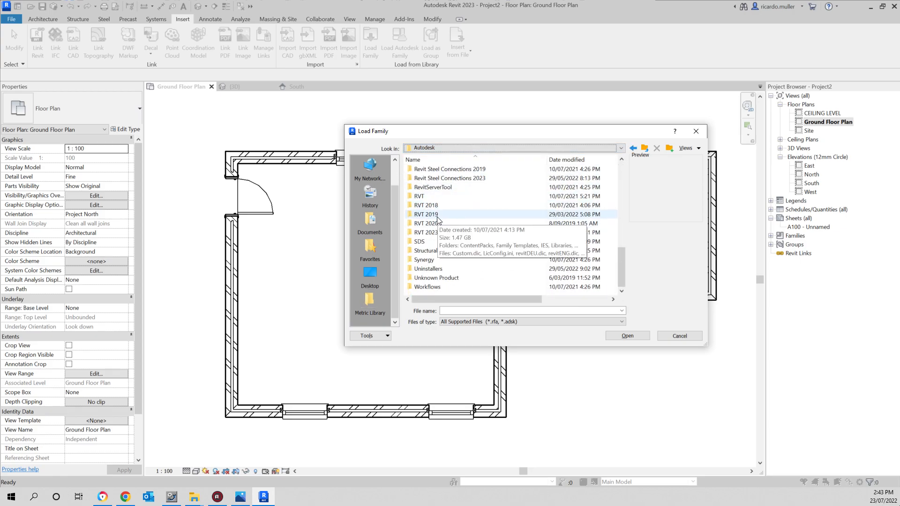
{"action": "double_click", "coordinate": [437, 215]}
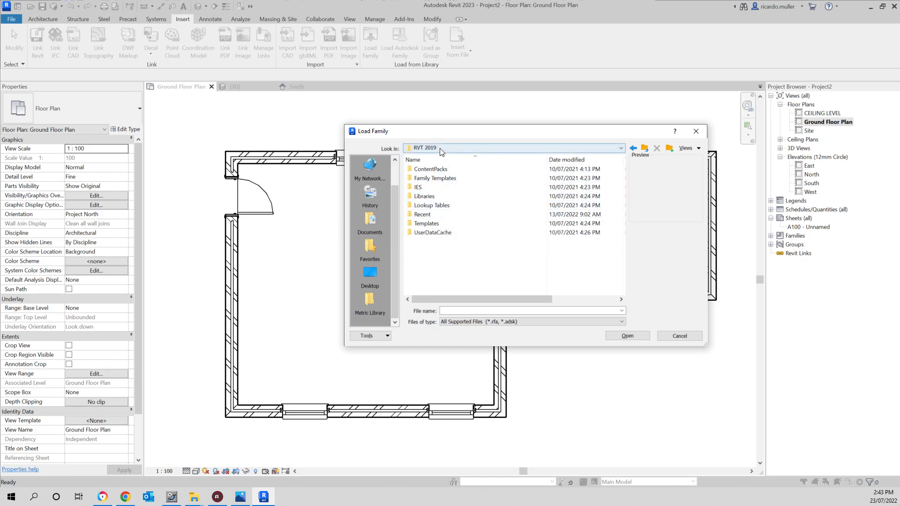
Step: Browse through RVT 2019's Libraries and Australia folders to the Windows family folder
{"action": "double_click", "coordinate": [432, 197]}
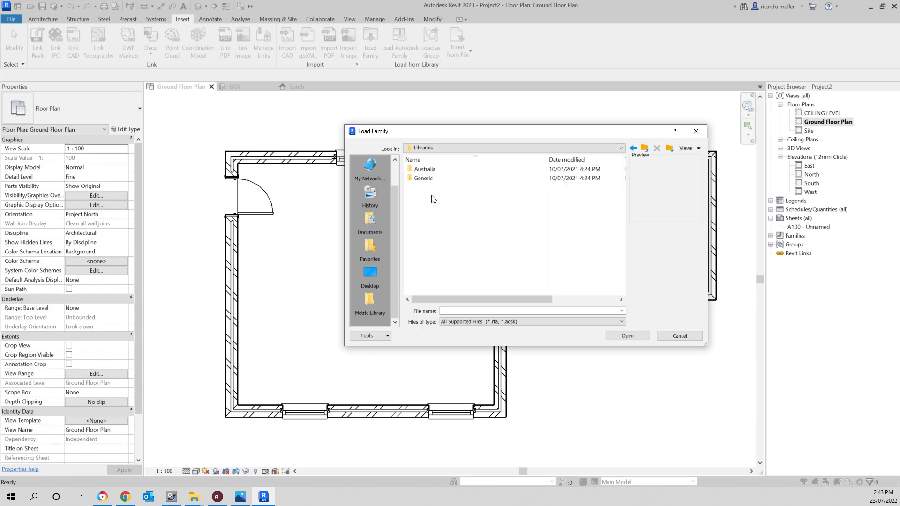
{"action": "double_click", "coordinate": [424, 169]}
{"action": "scroll", "coordinate": [437, 222], "scroll_direction": "down", "scroll_amount": 8}
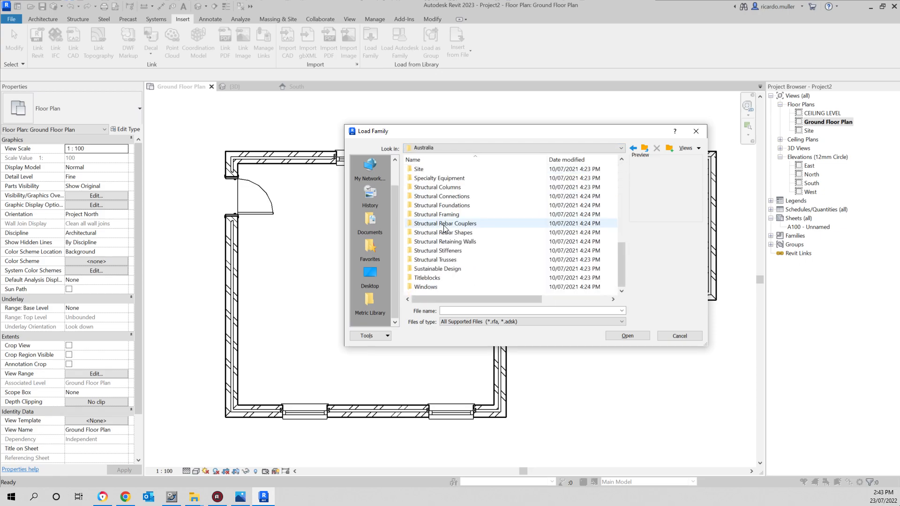
{"action": "left_click", "coordinate": [431, 287]}
{"action": "double_click", "coordinate": [431, 286]}
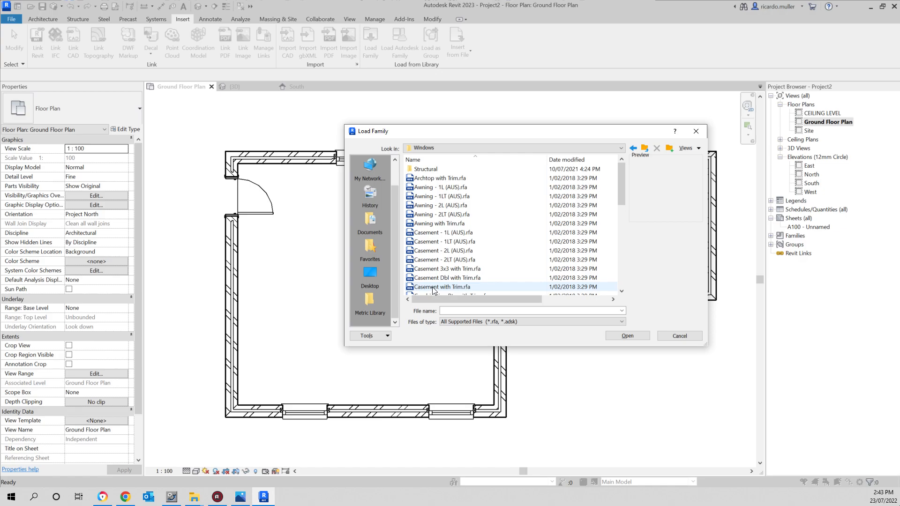
Step: Examine the previews of the archtop, awning, casement and double hung window families in the Windows folder
{"action": "left_click", "coordinate": [439, 177]}
{"action": "key", "text": "Down"}
{"action": "key", "text": "Down"}
{"action": "key", "text": "Down"}
{"action": "key", "text": "Down"}
{"action": "key", "text": "Down"}
{"action": "key", "text": "Down"}
{"action": "key", "text": "Down"}
{"action": "key", "text": "Down"}
{"action": "key", "text": "Down"}
{"action": "key", "text": "Down"}
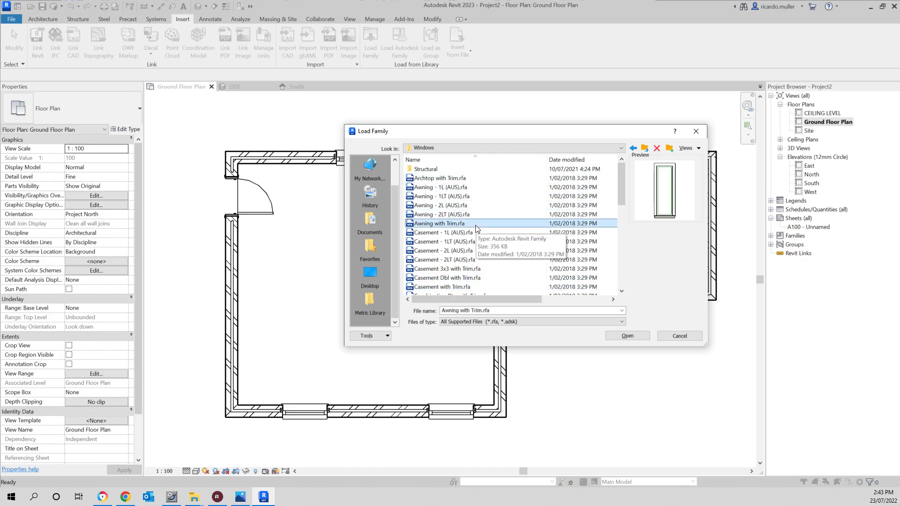
{"action": "key", "text": "Down"}
{"action": "key", "text": "Down"}
{"action": "key", "text": "Down"}
{"action": "key", "text": "Down"}
{"action": "key", "text": "Down"}
{"action": "key", "text": "Down"}
{"action": "key", "text": "Down"}
{"action": "key", "text": "Down"}
{"action": "key", "text": "Down"}
{"action": "key", "text": "Down"}
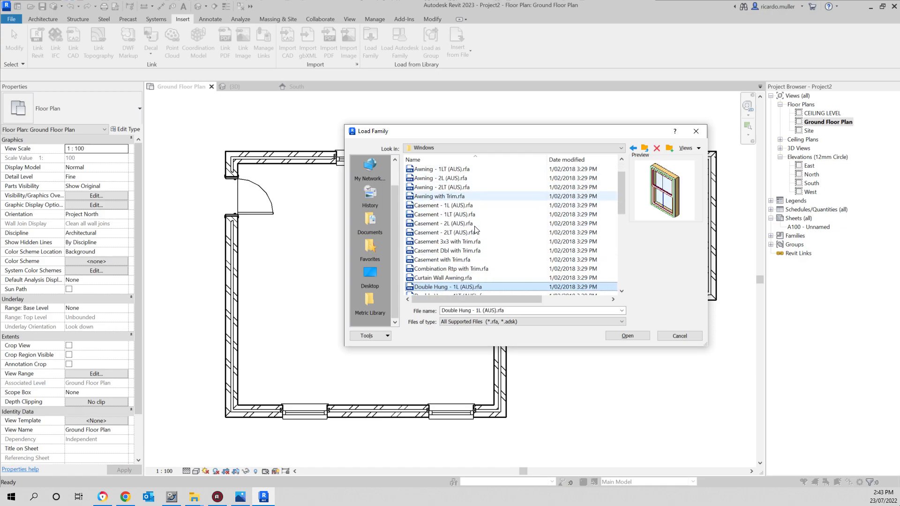
{"action": "key", "text": "Down"}
{"action": "key", "text": "Down"}
{"action": "key", "text": "Up"}
{"action": "key", "text": "Up"}
{"action": "key", "text": "Up"}
{"action": "key", "text": "Up"}
{"action": "key", "text": "Up"}
{"action": "key", "text": "Up"}
{"action": "key", "text": "Up"}
{"action": "key", "text": "Up"}
{"action": "key", "text": "Up"}
{"action": "key", "text": "Up"}
{"action": "key", "text": "Up"}
{"action": "key", "text": "Up"}
{"action": "key", "text": "Up"}
{"action": "key", "text": "Up"}
{"action": "key", "text": "Up"}
{"action": "key", "text": "Up"}
{"action": "key", "text": "Up"}
{"action": "key", "text": "Up"}
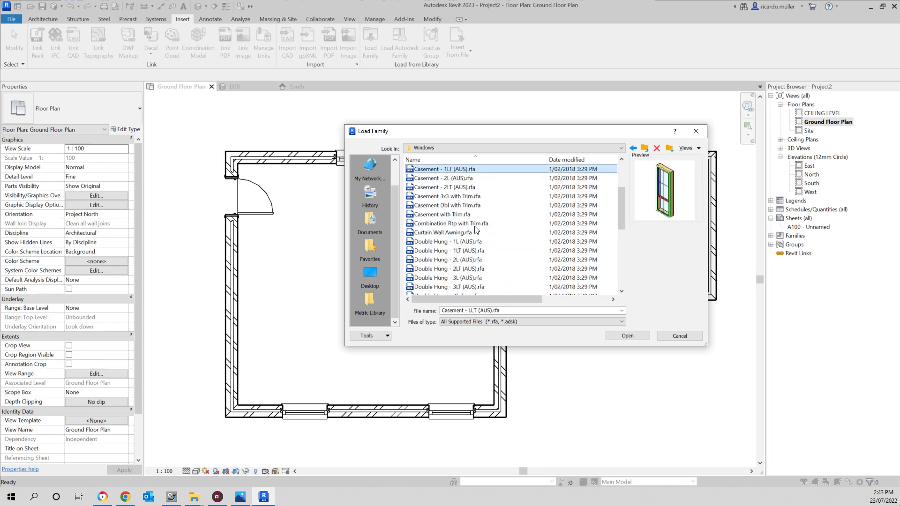
{"action": "key", "text": "Down"}
{"action": "key", "text": "Down"}
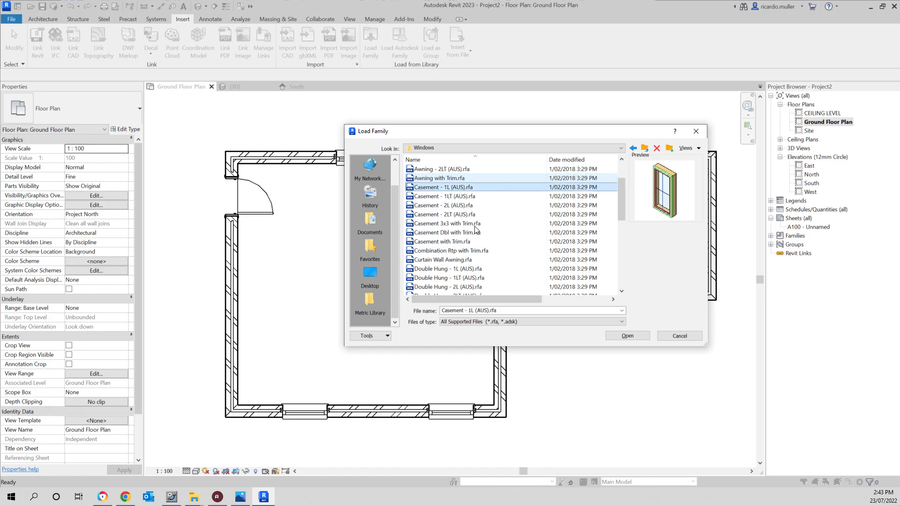
Step: Compare the Casement - 2L and 2LT (AUS) previews and load the Casement - 2LT (AUS) family into the project
{"action": "left_click", "coordinate": [415, 209]}
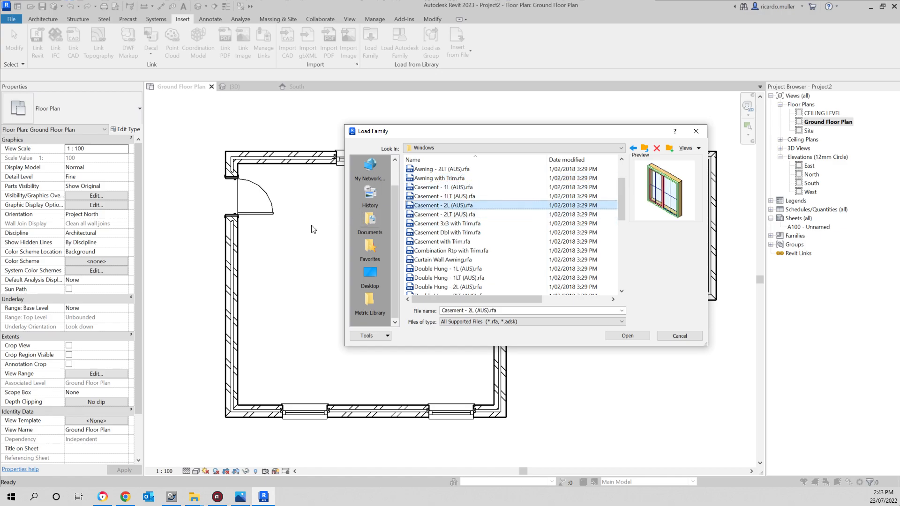
{"action": "left_click", "coordinate": [483, 216]}
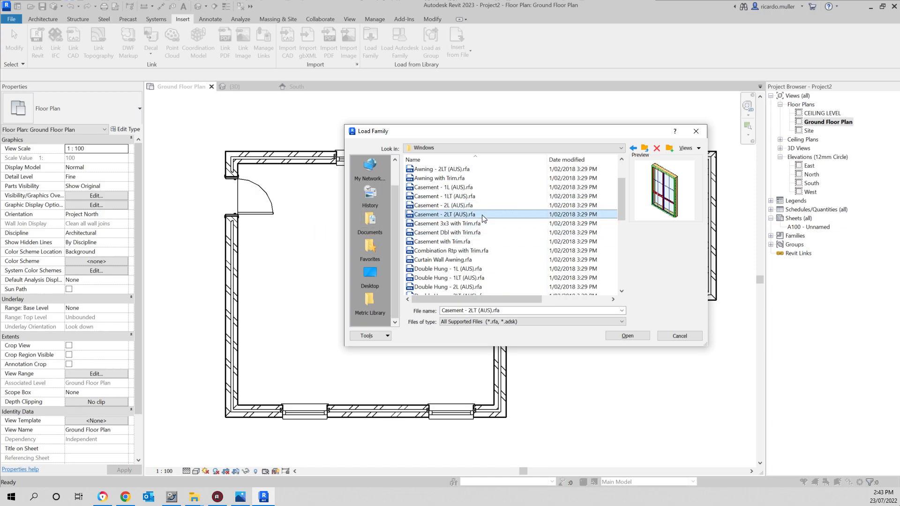
{"action": "double_click", "coordinate": [453, 217]}
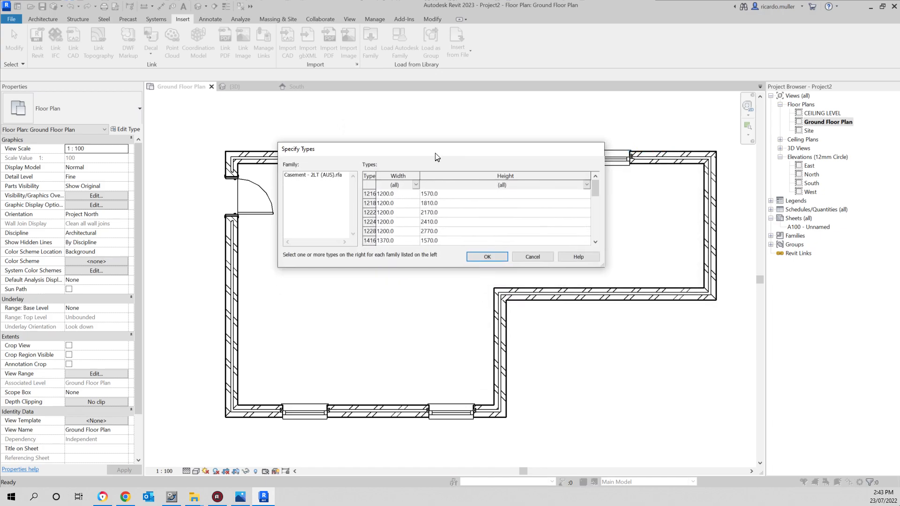
{"action": "left_click", "coordinate": [480, 255]}
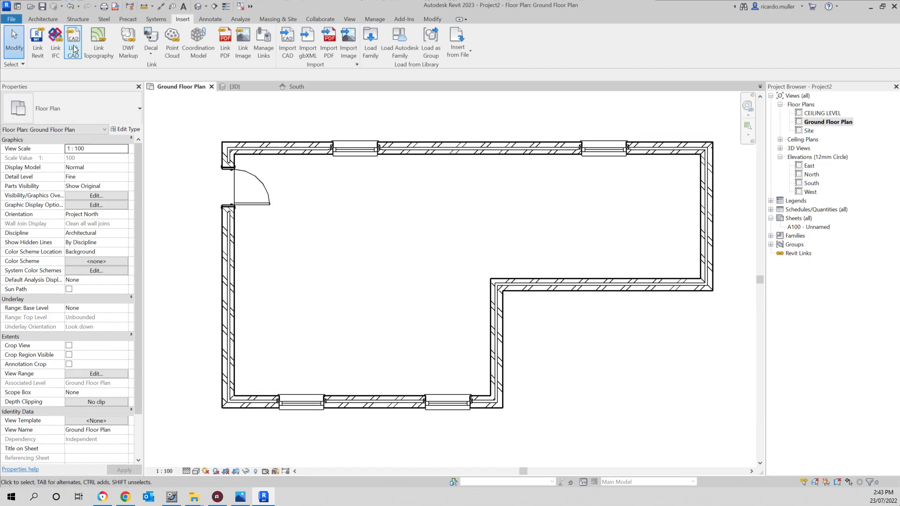
Step: Place CA1812 Casement - 2LT (AUS) windows in the west wall, about 1330 mm south of the door, and in the east wing's south wall
{"action": "left_click", "coordinate": [42, 19]}
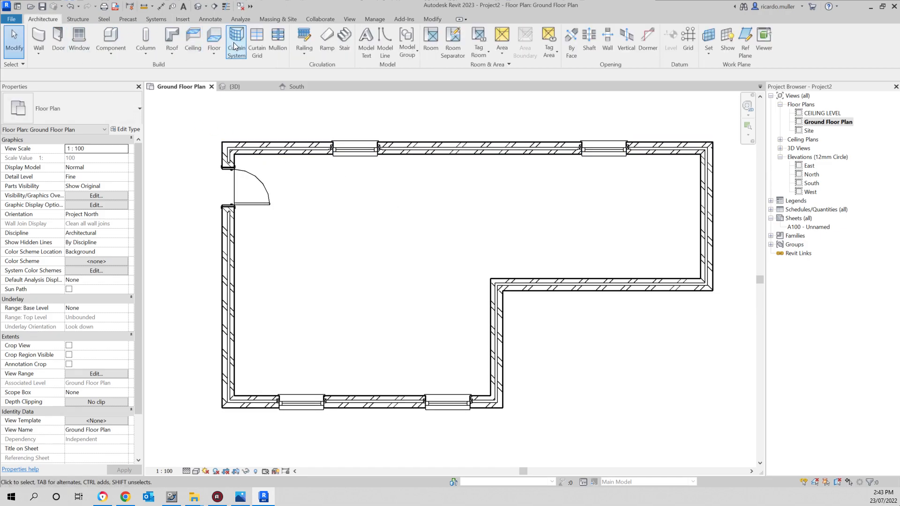
{"action": "left_click", "coordinate": [81, 37]}
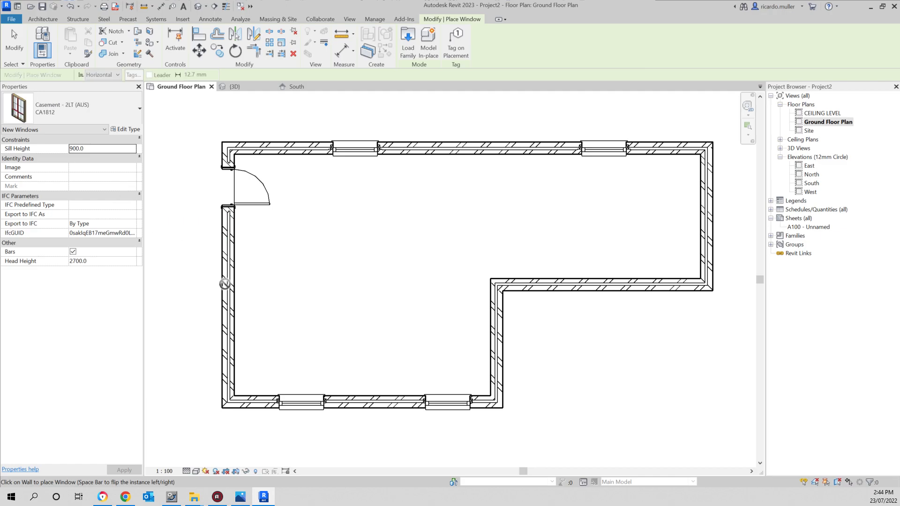
{"action": "left_click", "coordinate": [228, 301]}
{"action": "left_click", "coordinate": [588, 285]}
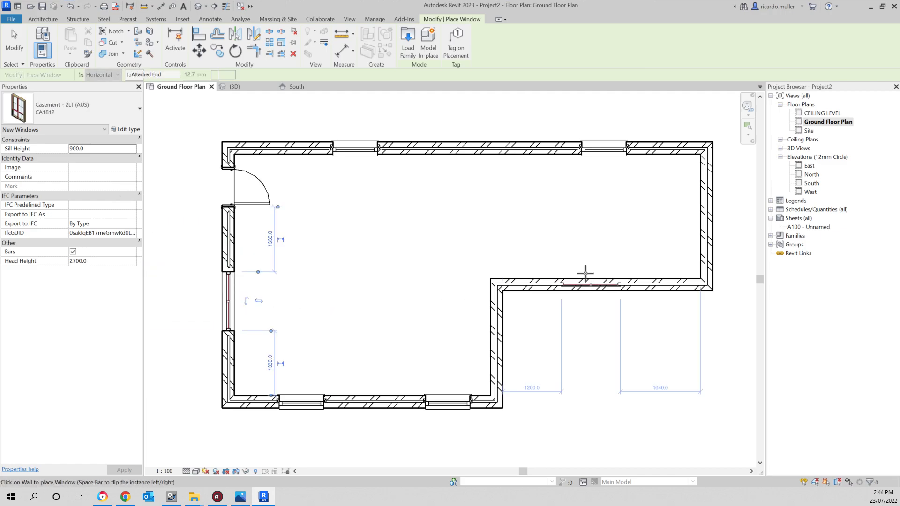
Step: End window placement and, in the 3D view, set the sill height of the casement window beside the door to 600
{"action": "key", "text": "Escape"}
{"action": "key", "text": "Escape"}
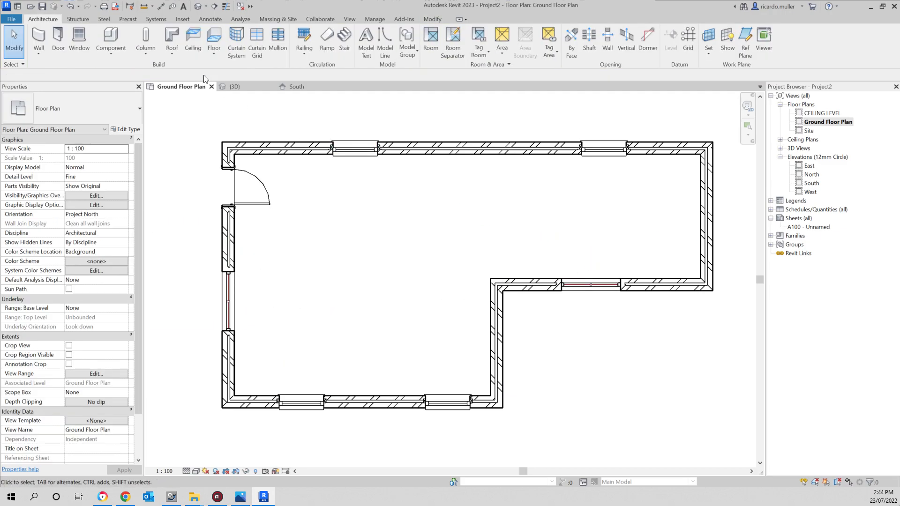
{"action": "left_click", "coordinate": [198, 6]}
{"action": "middle_click_drag", "start_coordinate": [335, 199], "coordinate": [432, 318], "text": "shift"}
{"action": "left_click", "coordinate": [462, 289]}
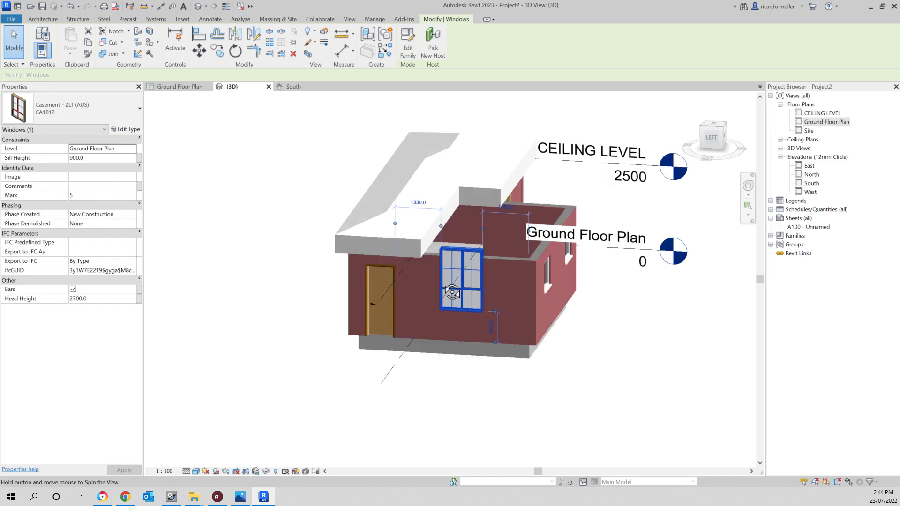
{"action": "left_click", "coordinate": [109, 158]}
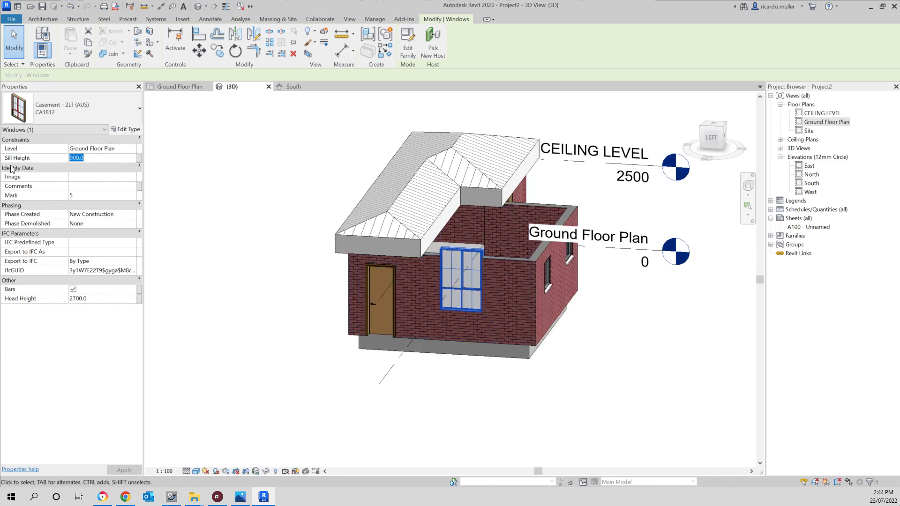
{"action": "type", "text": "600"}
Step: Set the sill height of the CA1812 casement window in the recessed front wall to 600
{"action": "middle_click_drag", "start_coordinate": [516, 245], "coordinate": [327, 255], "text": "shift"}
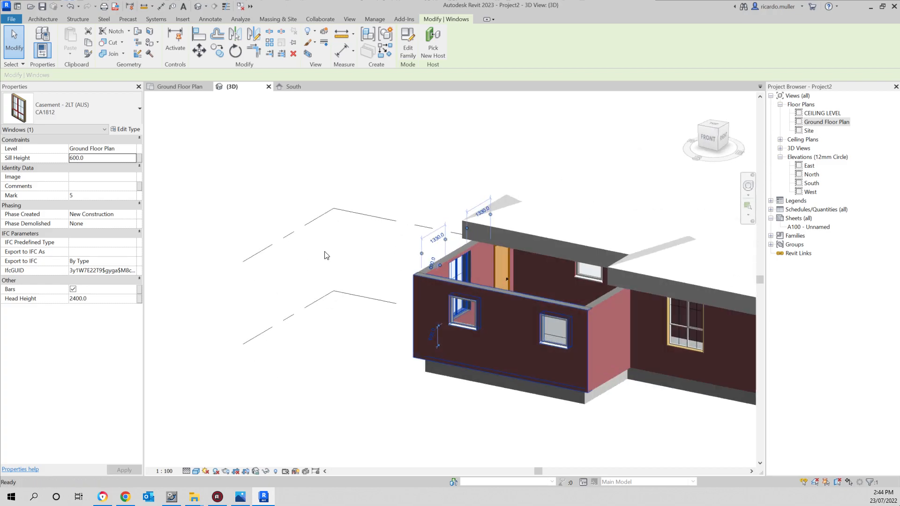
{"action": "left_click", "coordinate": [646, 301]}
{"action": "left_click", "coordinate": [93, 157]}
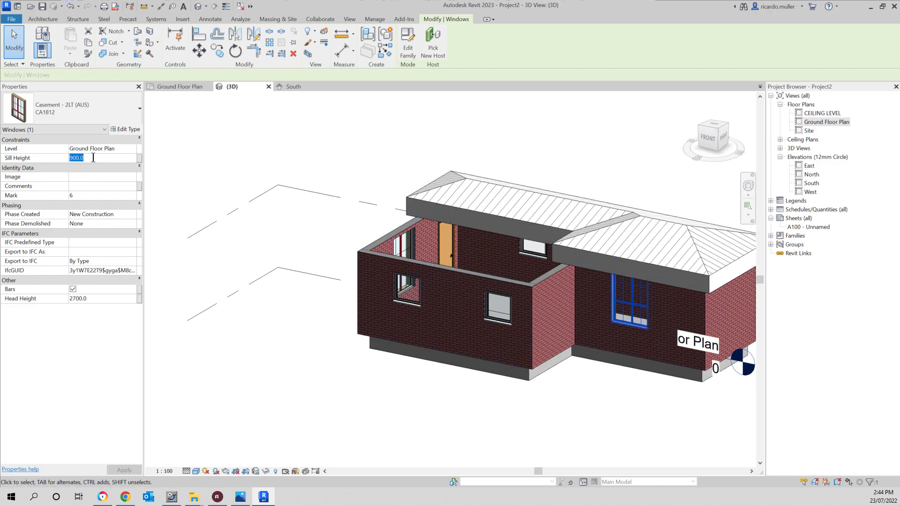
{"action": "type", "text": "600"}
Step: Edit the CA1812 casement window type so that its height is 1200
{"action": "middle_click_drag", "start_coordinate": [532, 264], "coordinate": [573, 257]}
{"action": "middle_click_drag", "start_coordinate": [410, 305], "coordinate": [444, 304]}
{"action": "left_click", "coordinate": [125, 130]}
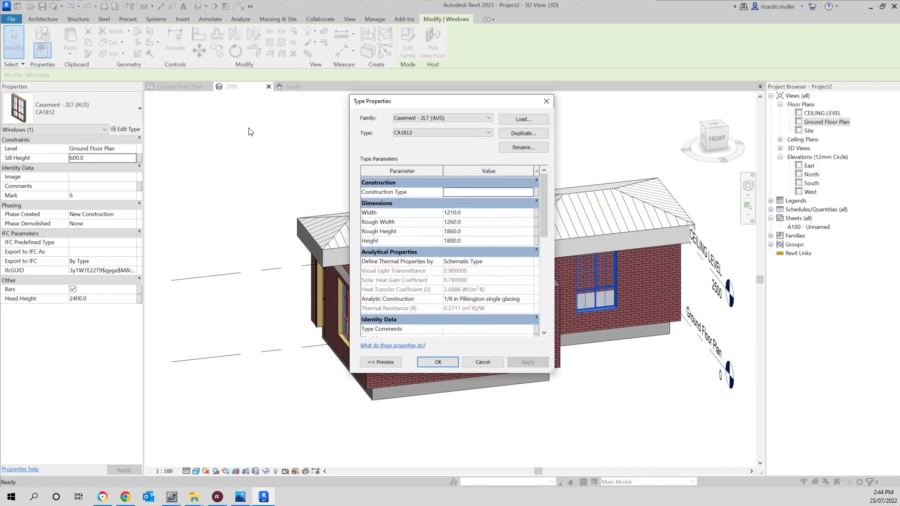
{"action": "left_click", "coordinate": [461, 241]}
{"action": "type", "text": "120"}
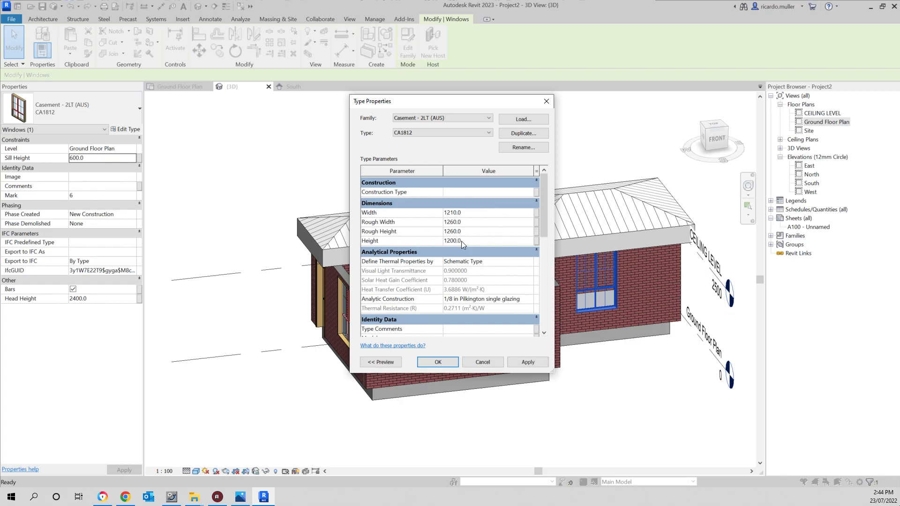
{"action": "key", "text": "Return"}
{"action": "left_click", "coordinate": [464, 246]}
Step: In the pitched roof type's structure, delete the thermal/air, Finish 1 and Structure layers beneath the Finish 2 layer
{"action": "middle_click_drag", "start_coordinate": [477, 272], "coordinate": [564, 280], "text": "shift"}
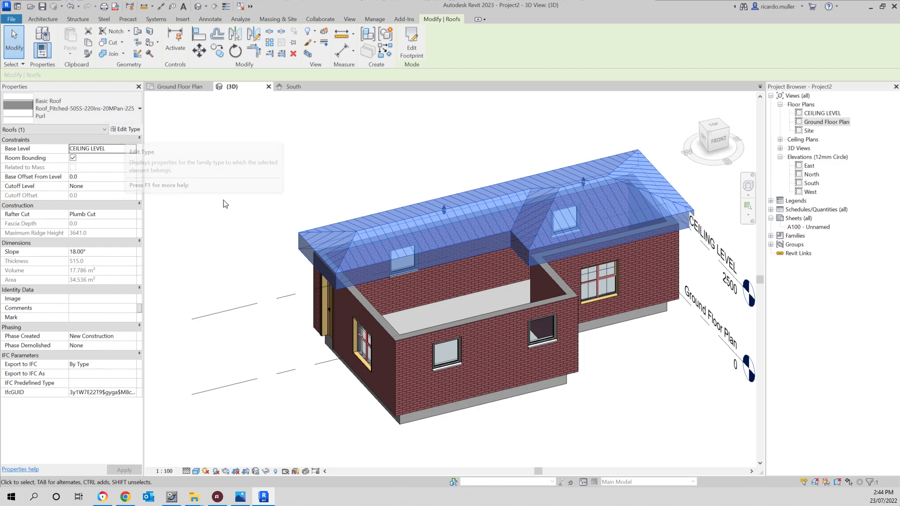
{"action": "left_click", "coordinate": [124, 129]}
{"action": "left_click", "coordinate": [496, 192]}
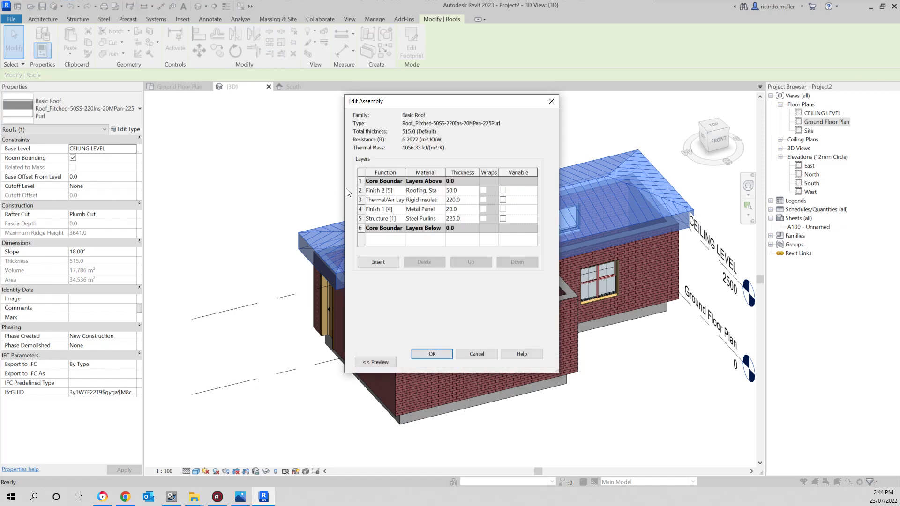
{"action": "left_click", "coordinate": [360, 200]}
{"action": "left_click", "coordinate": [422, 262]}
{"action": "left_click", "coordinate": [422, 262]}
{"action": "left_click", "coordinate": [421, 262]}
Step: Give the roof's remaining Finish 2 layer a thickness of 100 and the Roofing, Tile material, and apply the type changes
{"action": "left_click", "coordinate": [463, 189]}
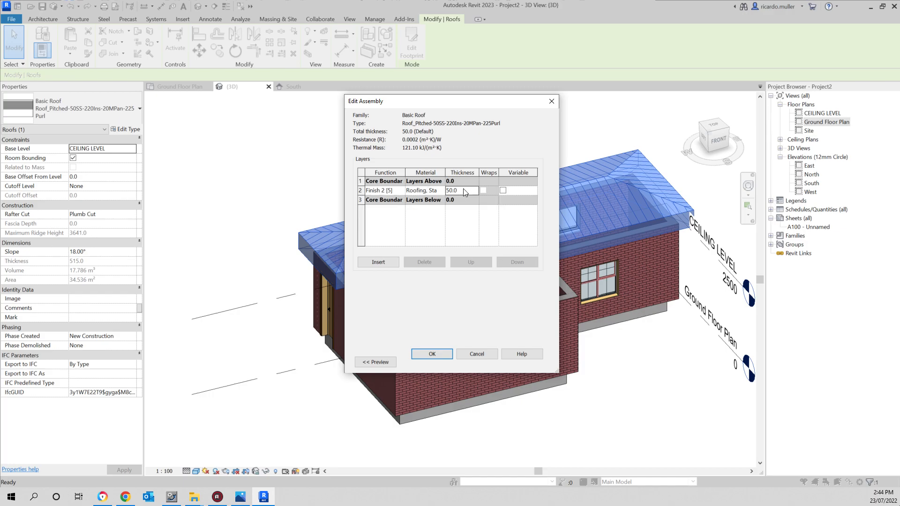
{"action": "type", "text": "100"}
{"action": "left_click", "coordinate": [443, 192]}
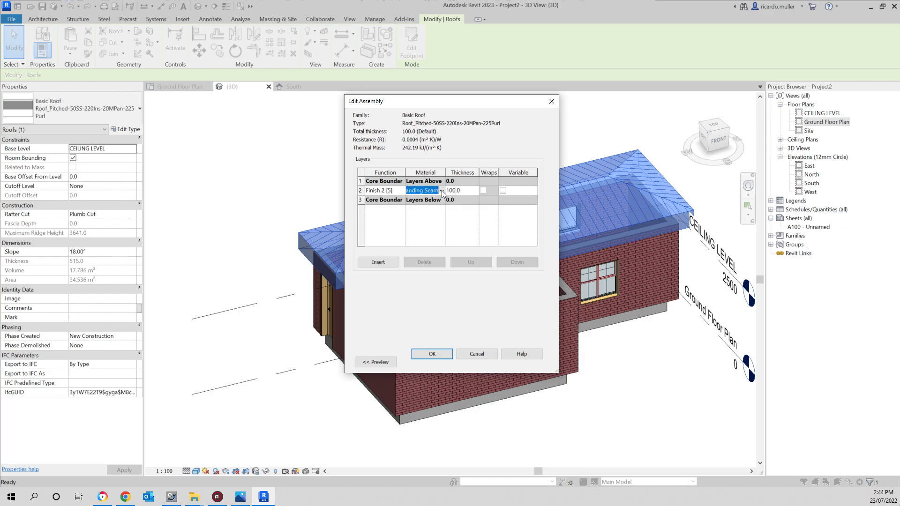
{"action": "left_click", "coordinate": [441, 190]}
{"action": "type", "text": "tile"}
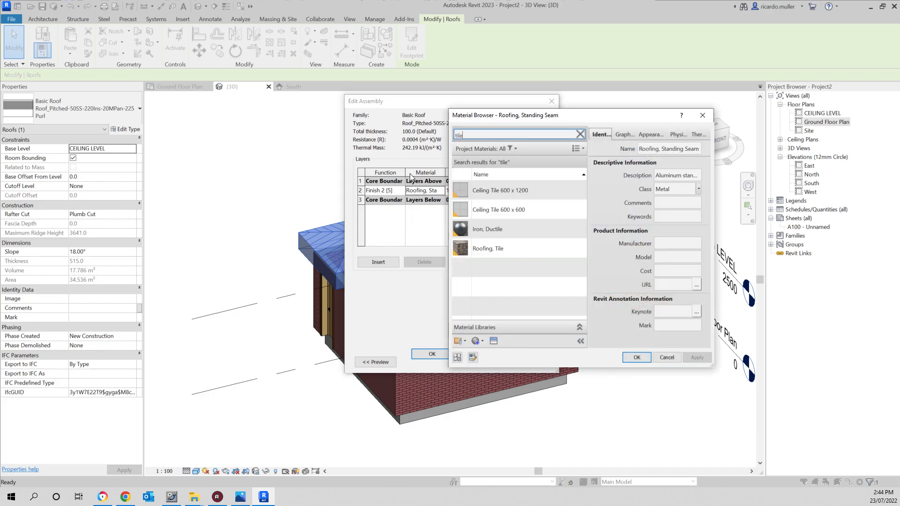
{"action": "left_click", "coordinate": [484, 252]}
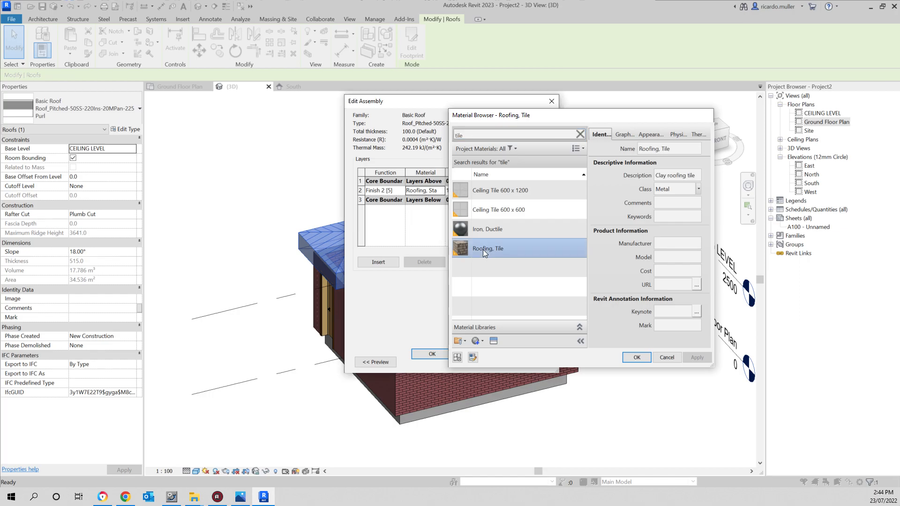
{"action": "double_click", "coordinate": [483, 250]}
{"action": "left_click", "coordinate": [432, 356]}
{"action": "left_click", "coordinate": [439, 362]}
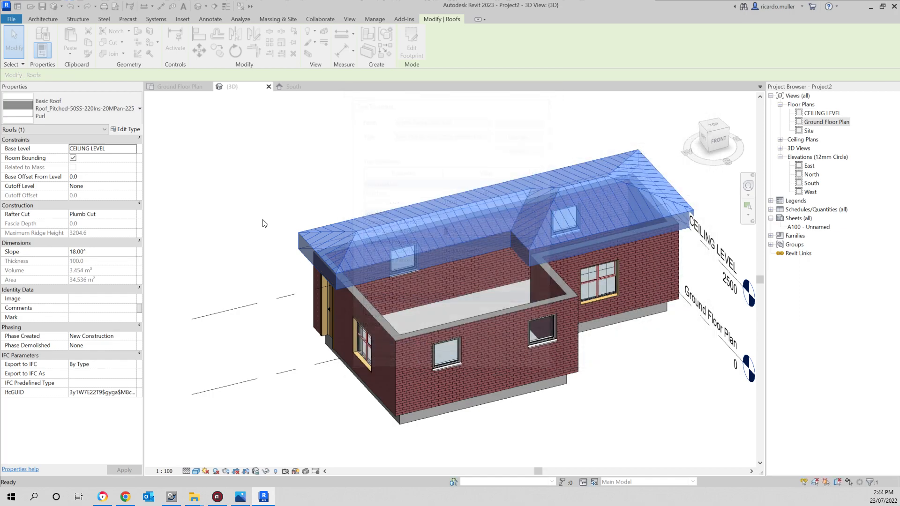
{"action": "left_click", "coordinate": [237, 196]}
Step: Open the tiled roof's footprint for editing and view the sketch from the top
{"action": "middle_click_drag", "start_coordinate": [442, 277], "coordinate": [583, 280], "text": "shift"}
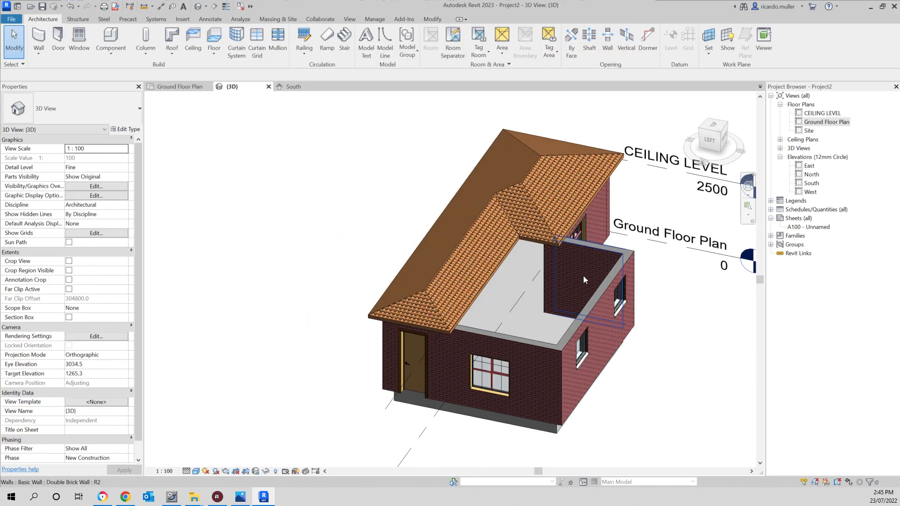
{"action": "left_click", "coordinate": [477, 282]}
{"action": "middle_click_drag", "start_coordinate": [477, 282], "coordinate": [389, 232]}
{"action": "left_click", "coordinate": [413, 42]}
{"action": "middle_click_drag", "start_coordinate": [511, 244], "coordinate": [508, 283], "text": "shift"}
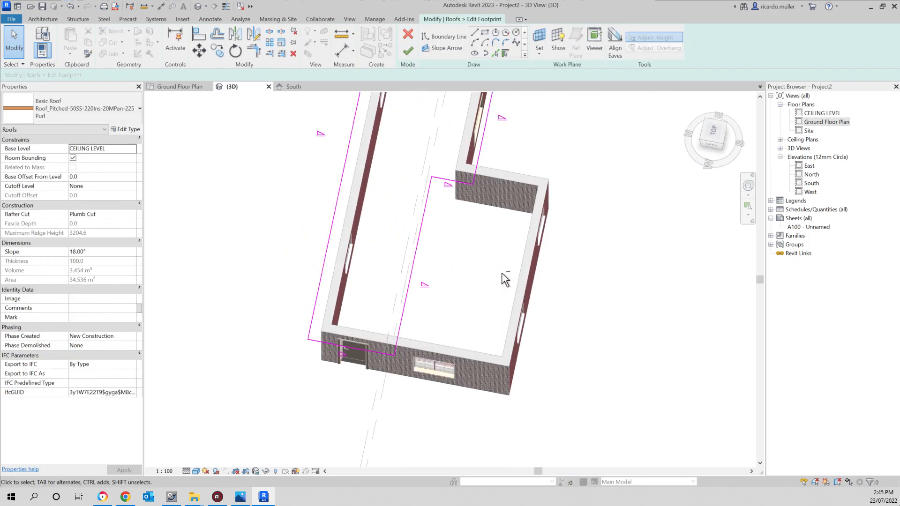
{"action": "left_click", "coordinate": [713, 132]}
{"action": "middle_click_drag", "start_coordinate": [383, 222], "coordinate": [525, 246]}
{"action": "scroll", "coordinate": [469, 248], "scroll_direction": "up", "scroll_amount": 2}
{"action": "middle_click_drag", "start_coordinate": [465, 246], "coordinate": [462, 268]}
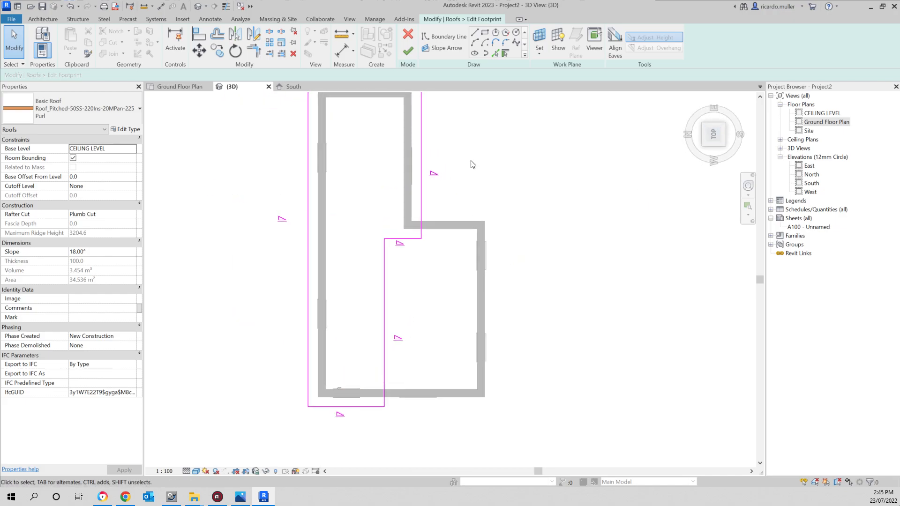
Step: Add slope-defining roof boundary lines by picking the projecting wing's outer long wall and short return wall with a 300 offset
{"action": "left_click", "coordinate": [496, 53]}
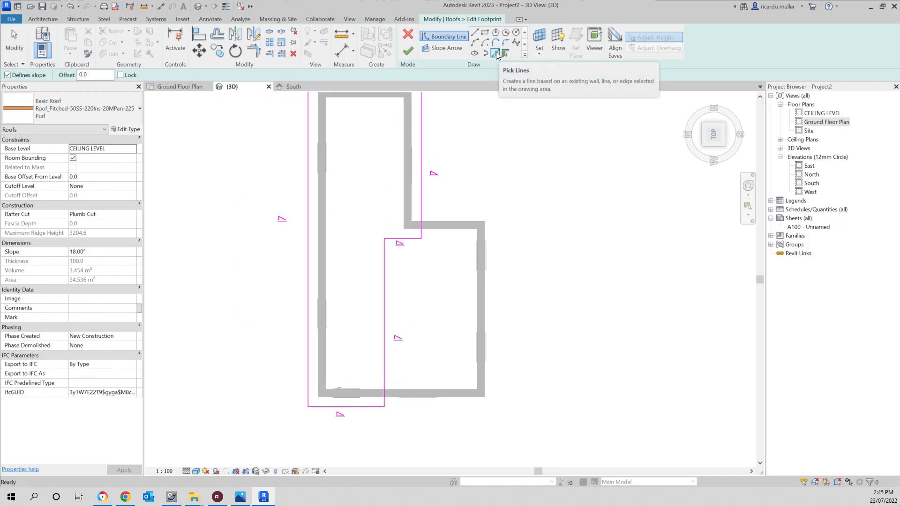
{"action": "double_click", "coordinate": [83, 75]}
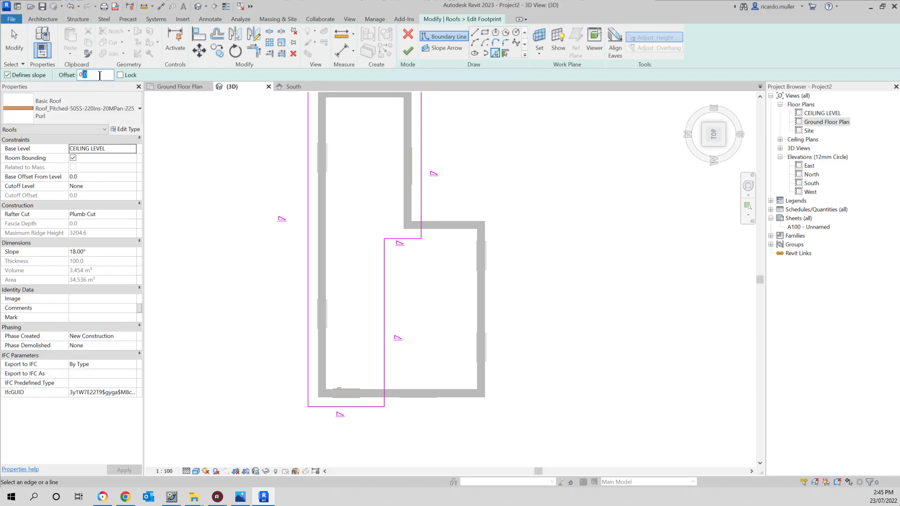
{"action": "type", "text": "300"}
{"action": "left_click", "coordinate": [484, 237]}
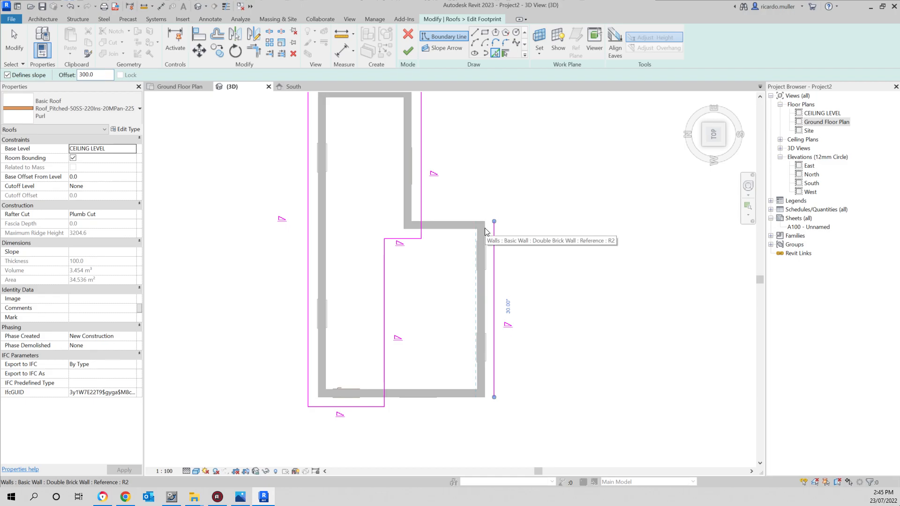
{"action": "left_click", "coordinate": [470, 225]}
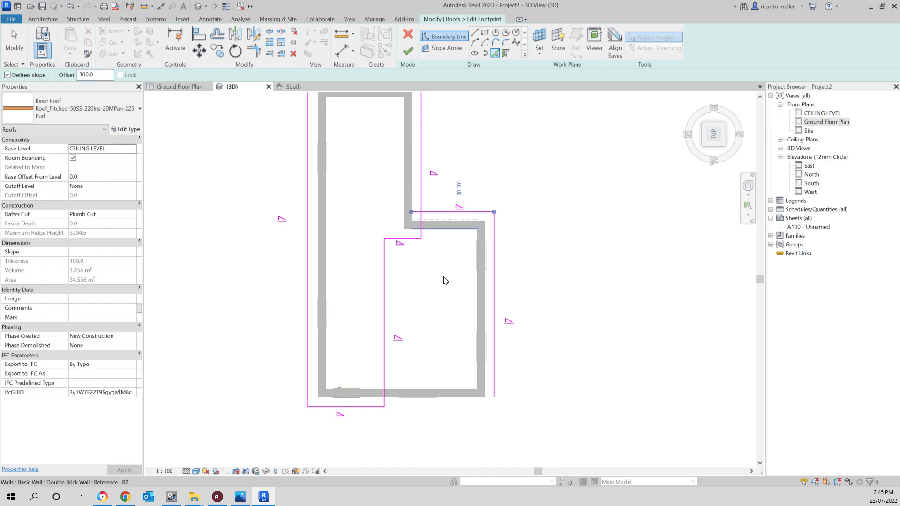
{"action": "key", "text": "Escape"}
{"action": "key", "text": "Escape"}
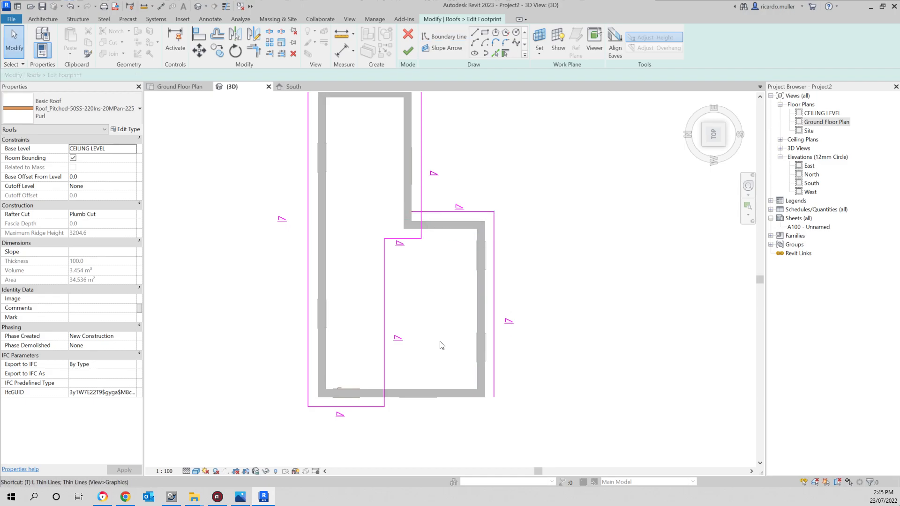
Step: Trim and extend the roof boundary lines to form closed corners around the projecting wing
{"action": "mouse_move", "coordinate": [459, 247]}
{"action": "middle_mouse_down"}
{"action": "mouse_move", "coordinate": [450, 245]}
{"action": "mouse_move", "coordinate": [444, 273]}
{"action": "mouse_move", "coordinate": [445, 185]}
{"action": "middle_mouse_up"}
{"action": "middle_click_drag", "start_coordinate": [410, 306], "coordinate": [404, 329]}
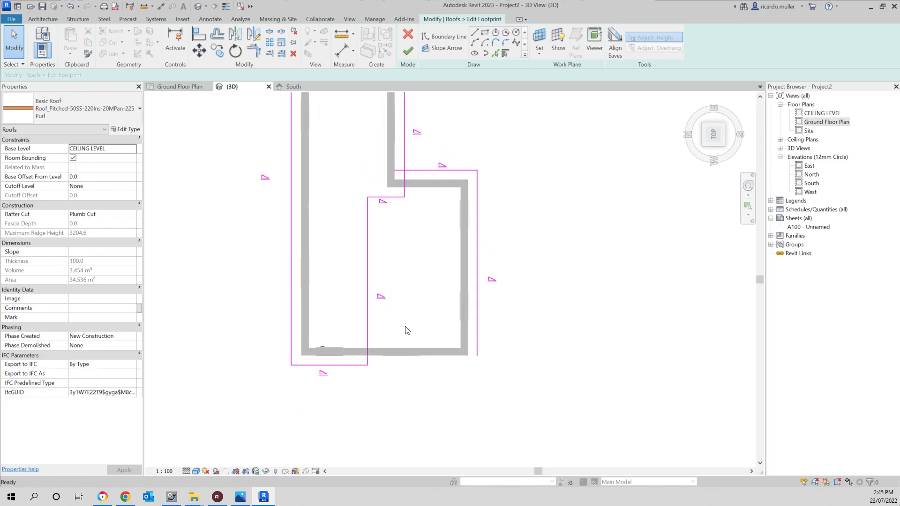
{"action": "middle_click_drag", "start_coordinate": [420, 274], "coordinate": [418, 287]}
{"action": "key", "text": "t"}
{"action": "key", "text": "r"}
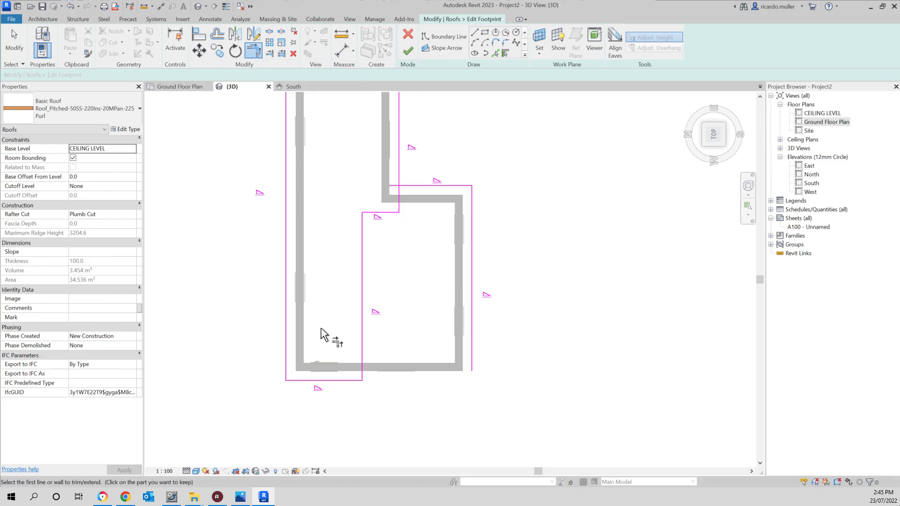
{"action": "left_click", "coordinate": [348, 380]}
{"action": "left_click", "coordinate": [471, 332]}
{"action": "left_click", "coordinate": [419, 186]}
Step: Delete the leftover inner boundary lines and finish the roof footprint edit
{"action": "key", "text": "Escape"}
{"action": "left_click_drag", "start_coordinate": [381, 183], "coordinate": [342, 245]}
{"action": "key", "text": "Delete"}
{"action": "mouse_move", "coordinate": [381, 231]}
{"action": "middle_mouse_down", "text": "shift"}
{"action": "mouse_move", "coordinate": [401, 301]}
{"action": "mouse_move", "coordinate": [343, 182]}
{"action": "middle_mouse_up", "text": "shift"}
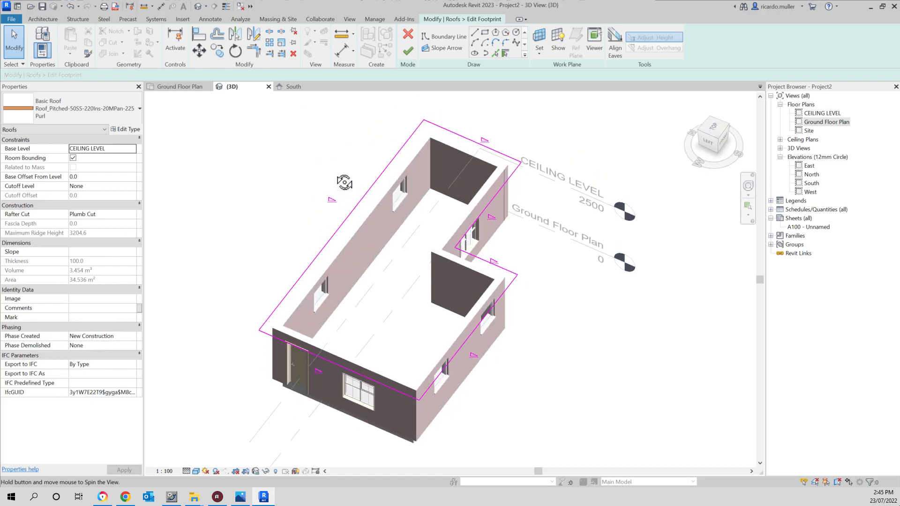
{"action": "left_click", "coordinate": [408, 50]}
{"action": "left_click", "coordinate": [563, 135]}
Step: Reopen the roof footprint, change the slope of the wing's short return boundary line, and finish the edit
{"action": "middle_click_drag", "start_coordinate": [562, 134], "coordinate": [404, 156], "text": "shift"}
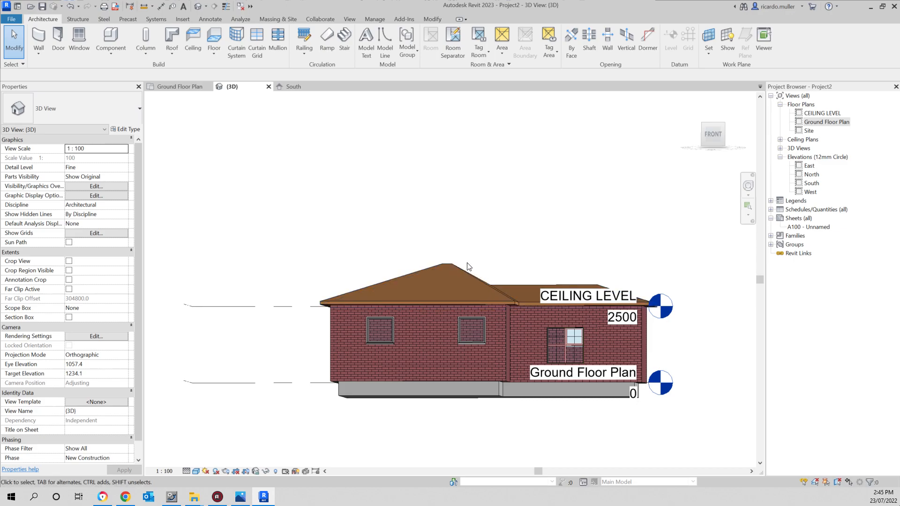
{"action": "middle_click_drag", "start_coordinate": [474, 280], "coordinate": [502, 339], "text": "shift"}
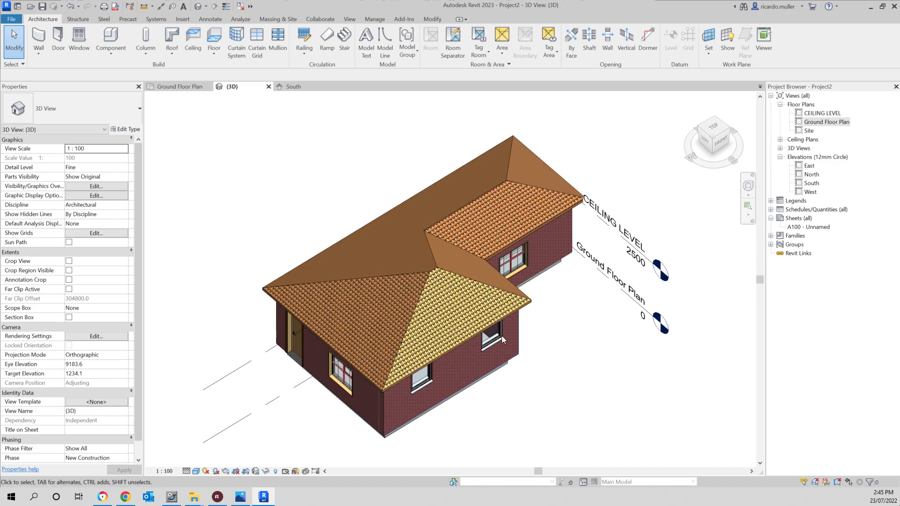
{"action": "left_click", "coordinate": [458, 279]}
{"action": "double_click", "coordinate": [423, 165]}
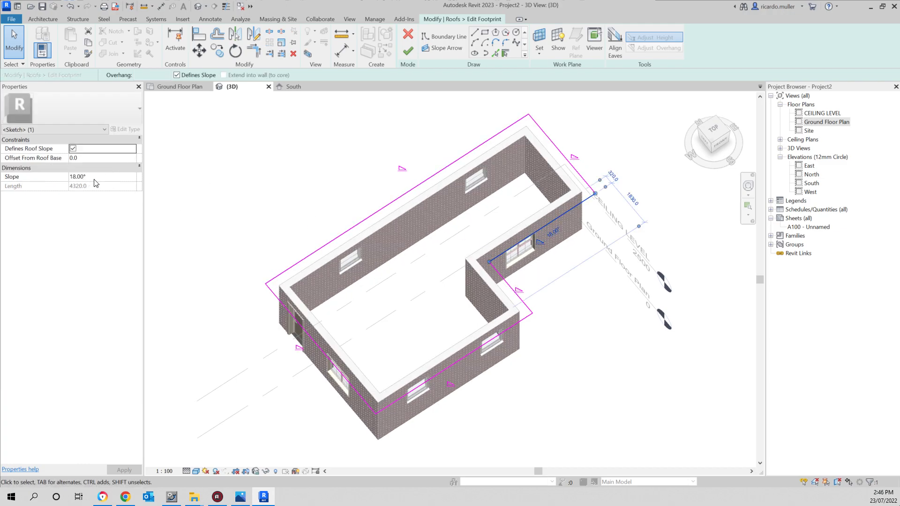
{"action": "left_click", "coordinate": [519, 284]}
{"action": "left_click", "coordinate": [114, 177]}
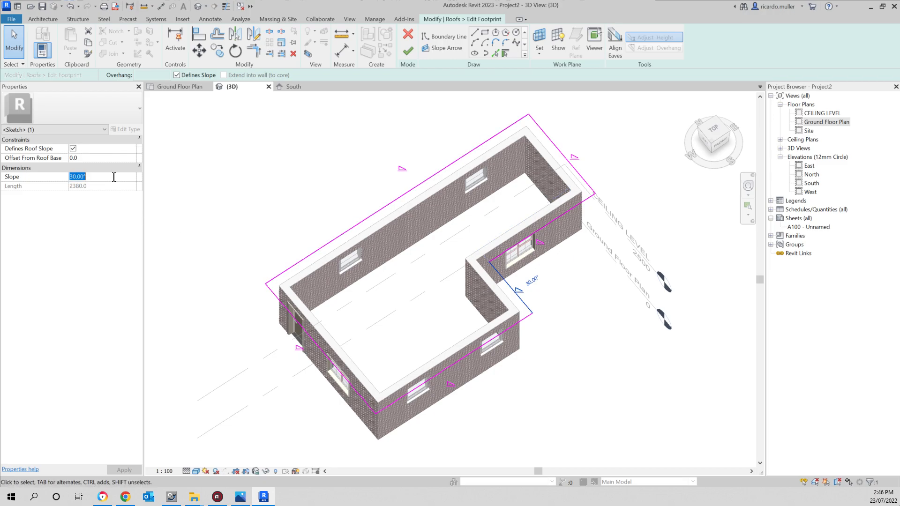
{"action": "left_click", "coordinate": [383, 170]}
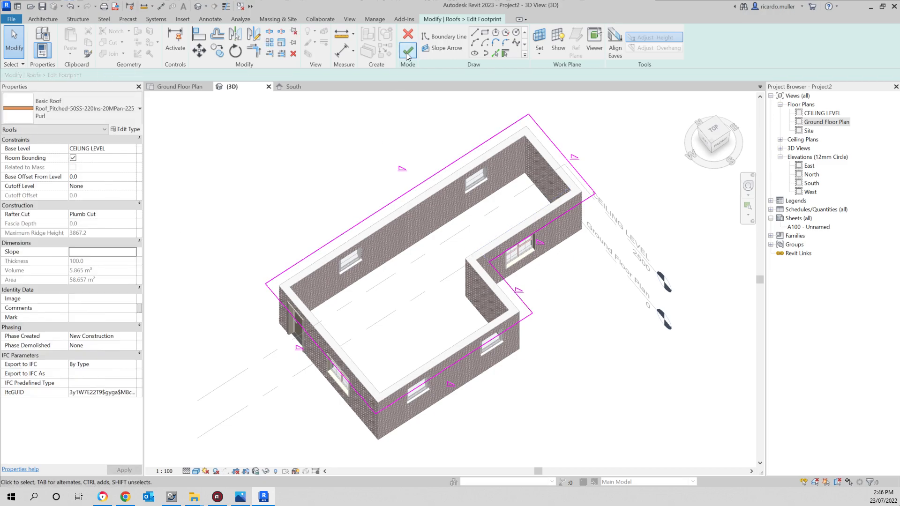
{"action": "left_click", "coordinate": [407, 55]}
{"action": "middle_click_drag", "start_coordinate": [428, 196], "coordinate": [562, 293], "text": "shift"}
{"action": "key", "text": "Escape"}
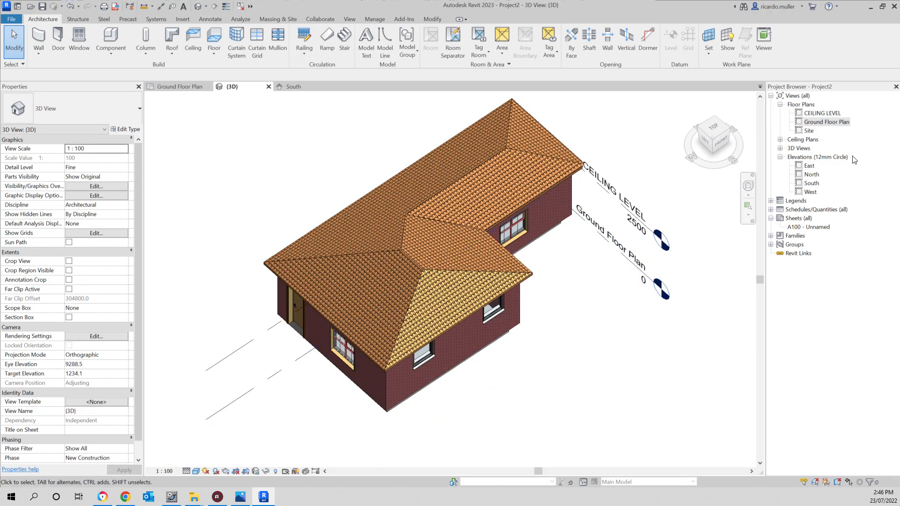
Step: In the Ground Floor Plan, start a wall and duplicate the Double Brick Wall type as Single Brick Wall
{"action": "double_click", "coordinate": [817, 123]}
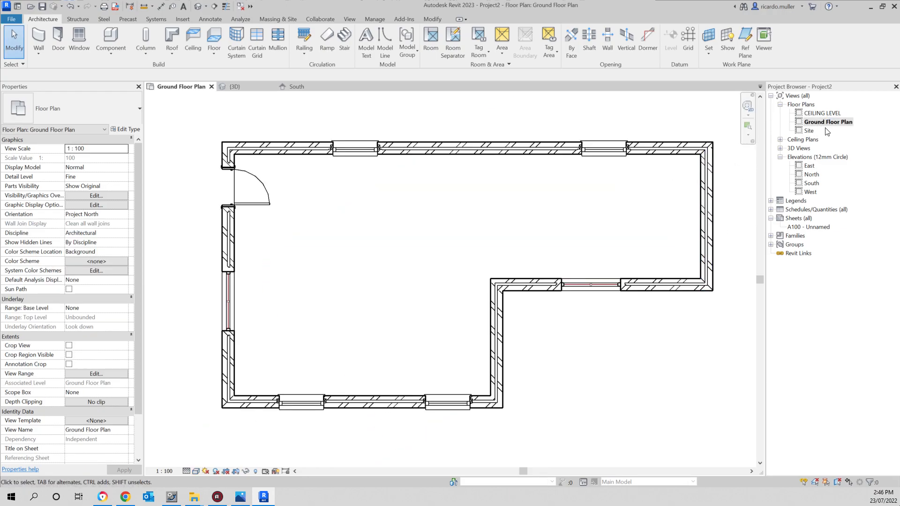
{"action": "middle_click_drag", "start_coordinate": [592, 186], "coordinate": [575, 198]}
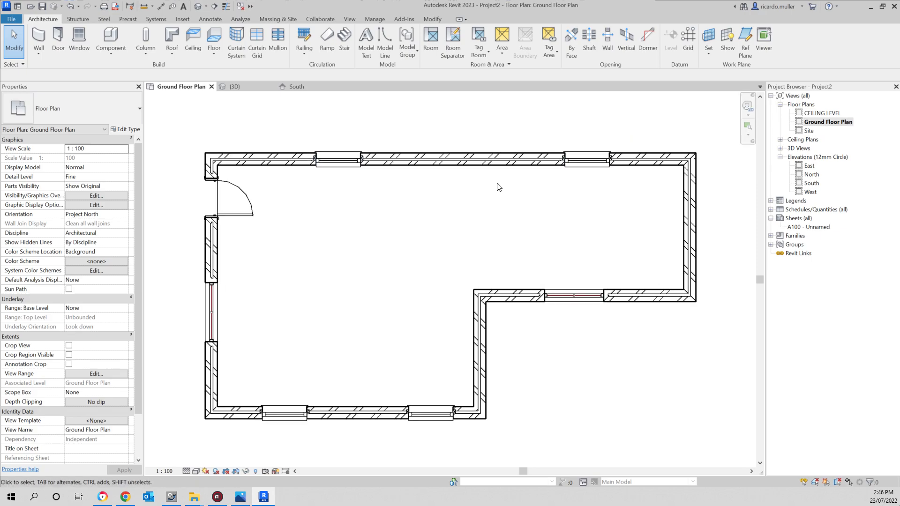
{"action": "left_click", "coordinate": [44, 36]}
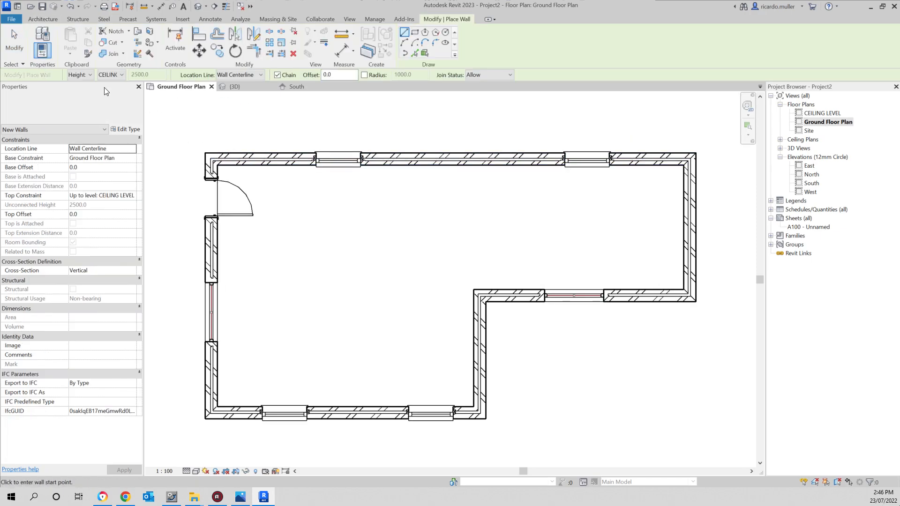
{"action": "left_click", "coordinate": [43, 19]}
{"action": "left_click", "coordinate": [126, 129]}
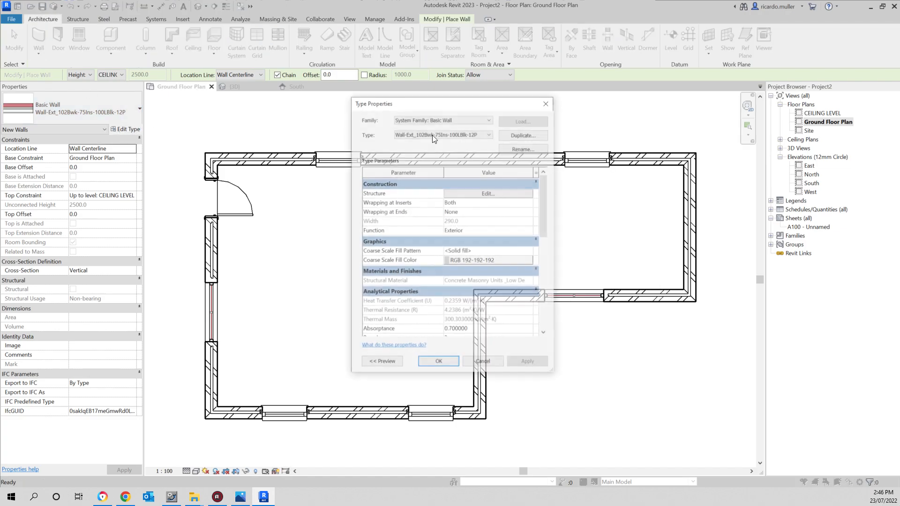
{"action": "left_click", "coordinate": [488, 132]}
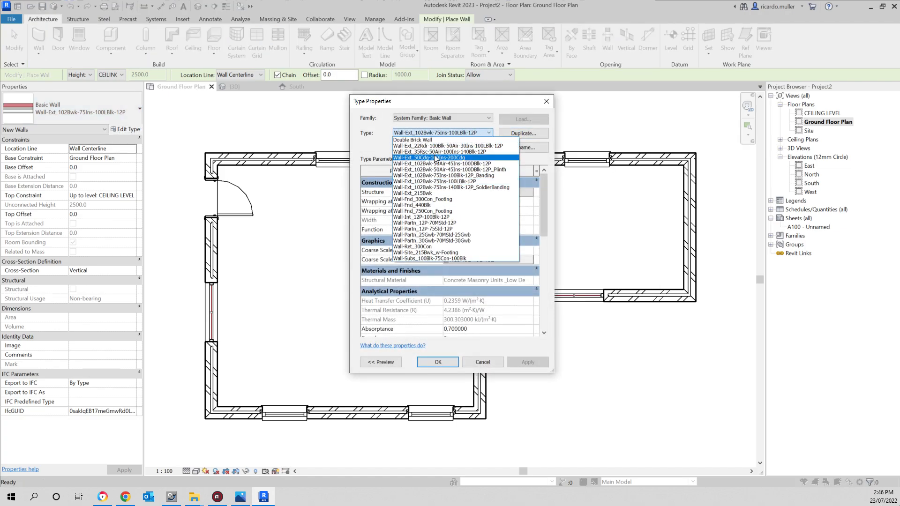
{"action": "left_click", "coordinate": [407, 140]}
{"action": "left_click", "coordinate": [518, 134]}
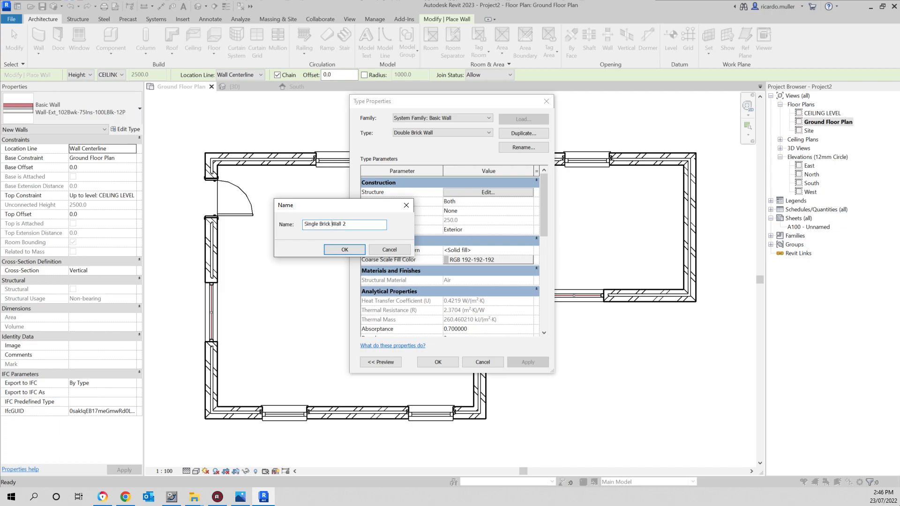
{"action": "key", "text": "Return"}
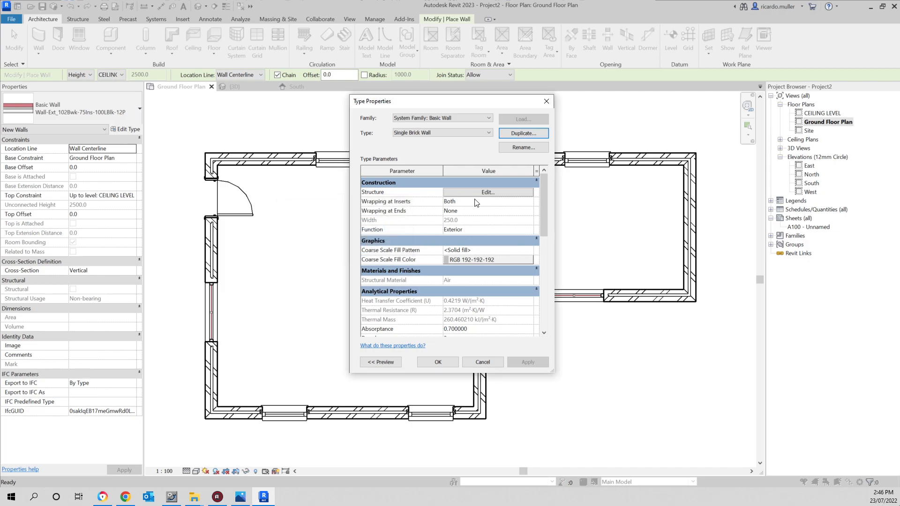
Step: Edit the Single Brick Wall structure and delete both brick finish layers, leaving only the core layer
{"action": "left_click", "coordinate": [487, 192]}
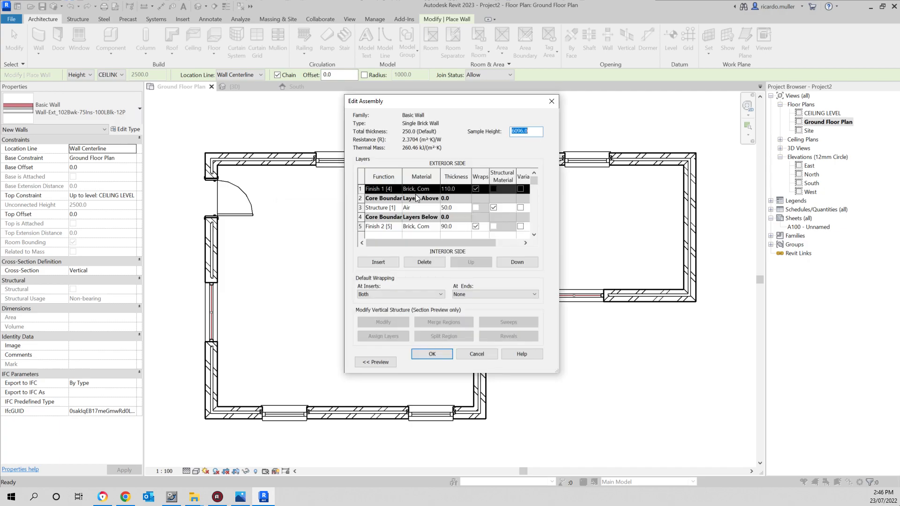
{"action": "left_click", "coordinate": [362, 206]}
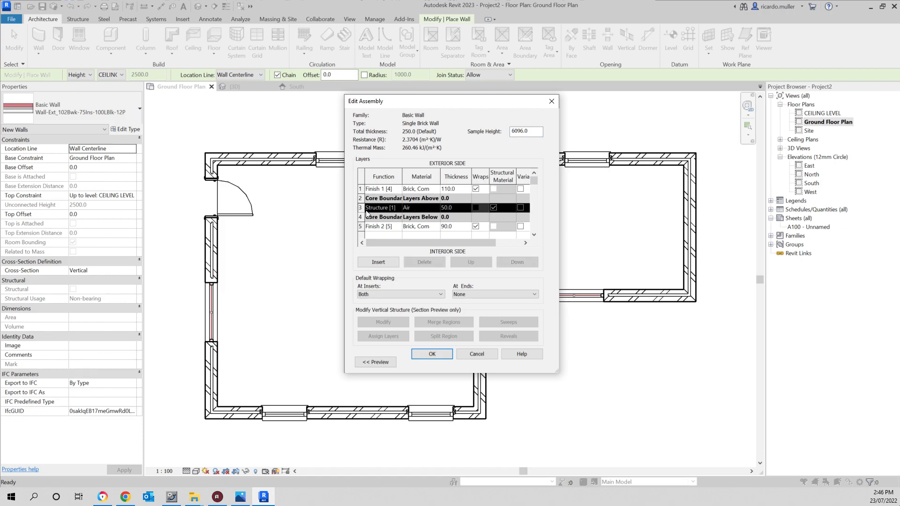
{"action": "left_click", "coordinate": [374, 262]}
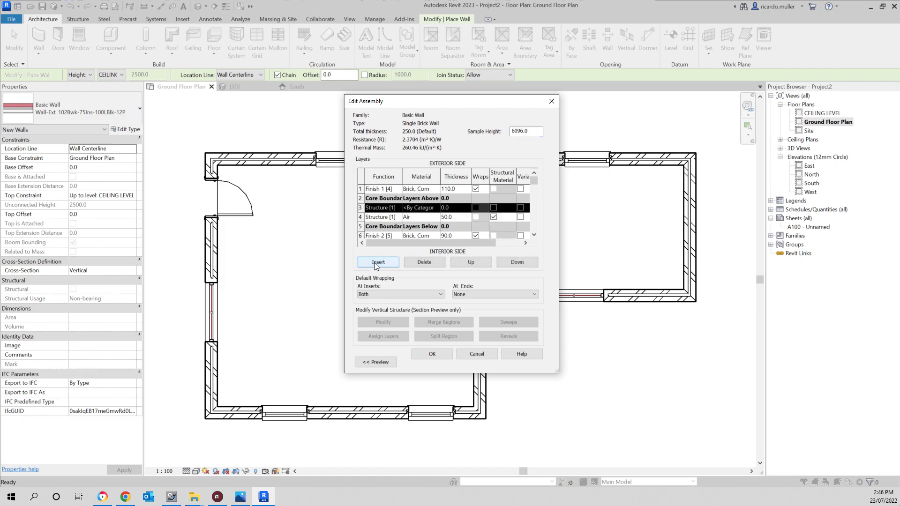
{"action": "left_click", "coordinate": [421, 262]}
{"action": "left_click", "coordinate": [370, 227]}
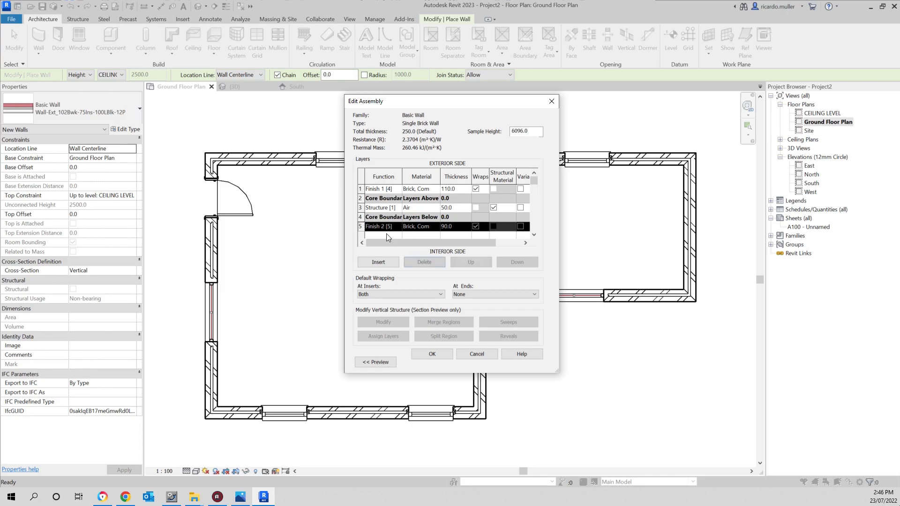
{"action": "left_click", "coordinate": [424, 262]}
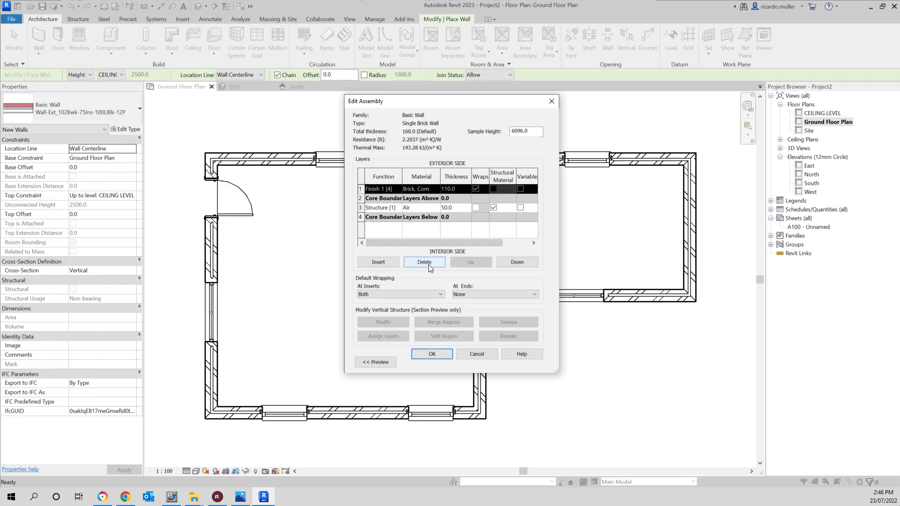
{"action": "left_click", "coordinate": [435, 264]}
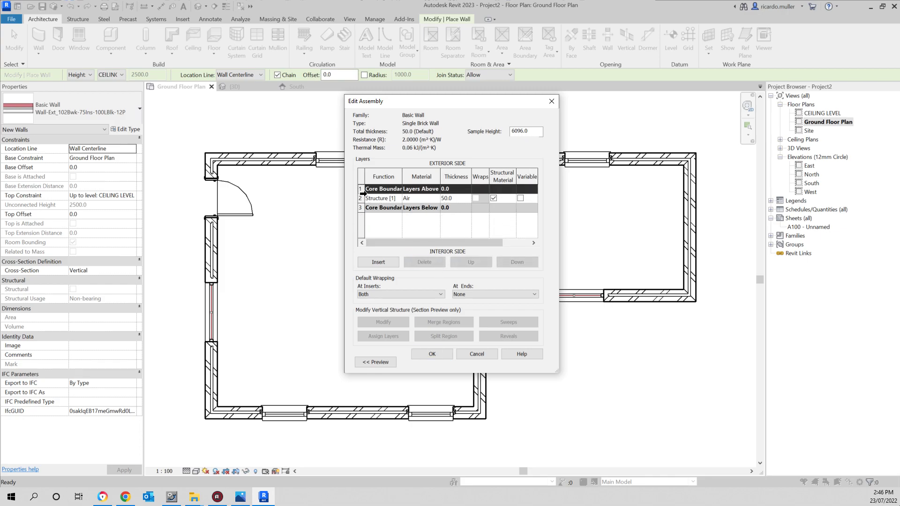
Step: Change the core layer's material from the brick search to common brick, set its thickness to 110, and accept the wall type
{"action": "left_click", "coordinate": [423, 200]}
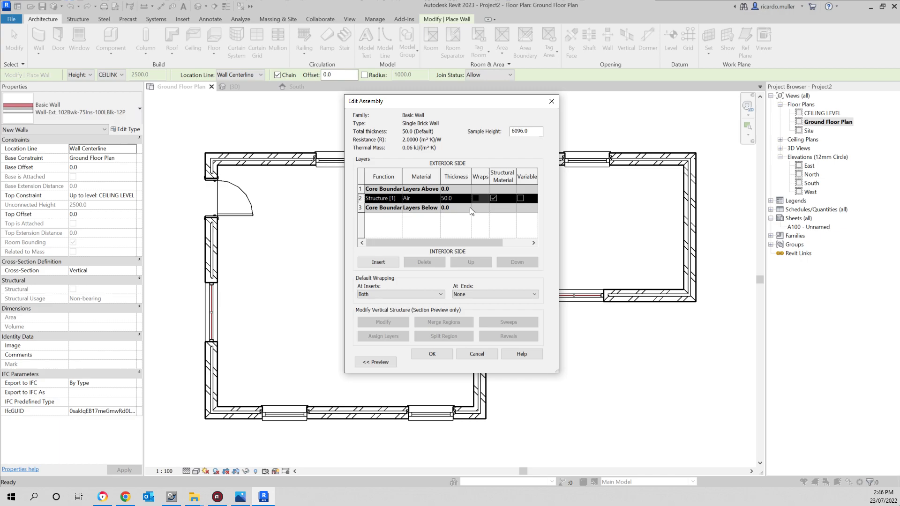
{"action": "left_click", "coordinate": [437, 200]}
{"action": "left_click", "coordinate": [437, 197]}
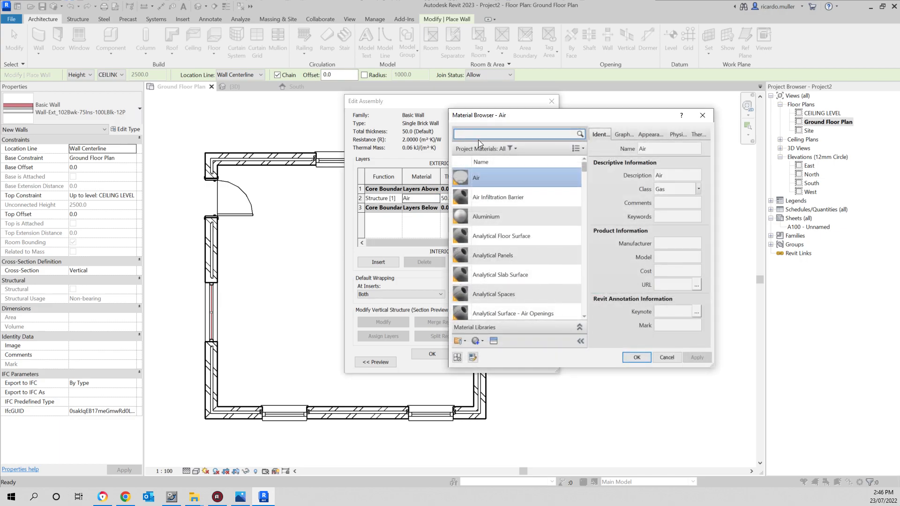
{"action": "type", "text": "brick"}
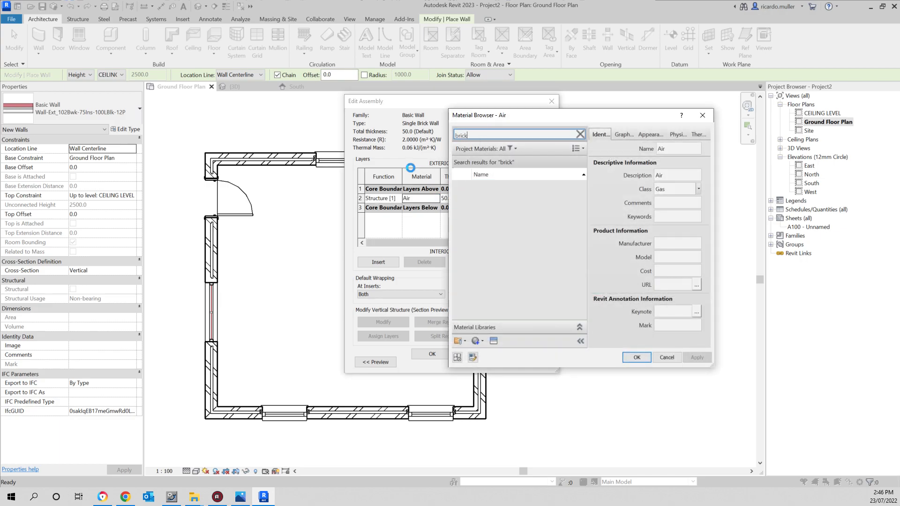
{"action": "double_click", "coordinate": [480, 189]}
{"action": "left_click", "coordinate": [461, 196]}
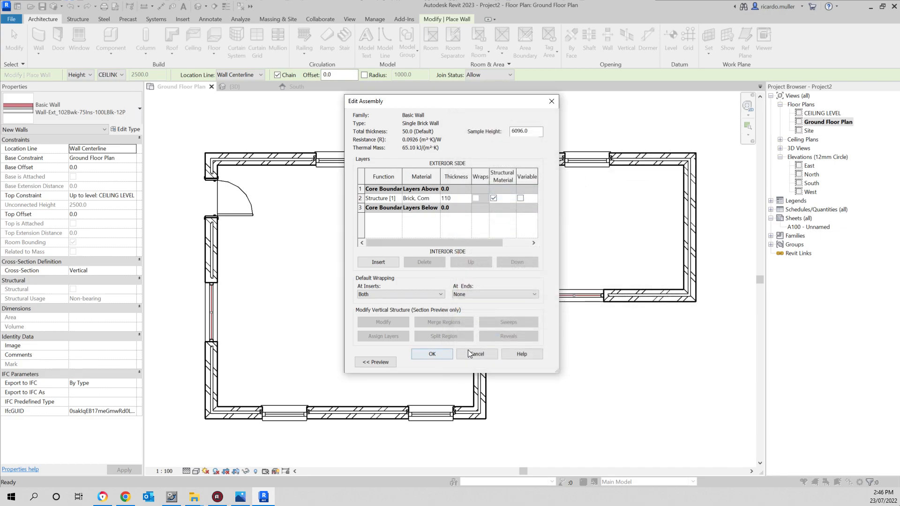
{"action": "left_click", "coordinate": [444, 355]}
{"action": "left_click", "coordinate": [437, 362]}
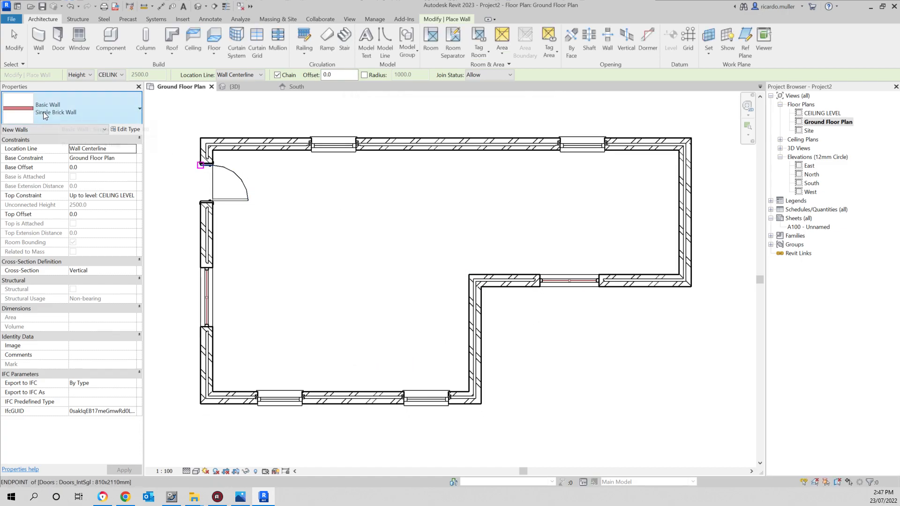
Step: Draw a vertical Single Brick Wall partition near the inner corner up to the upper exterior wall, and extend its lower end to the wing's lower wall
{"action": "left_click", "coordinate": [492, 253]}
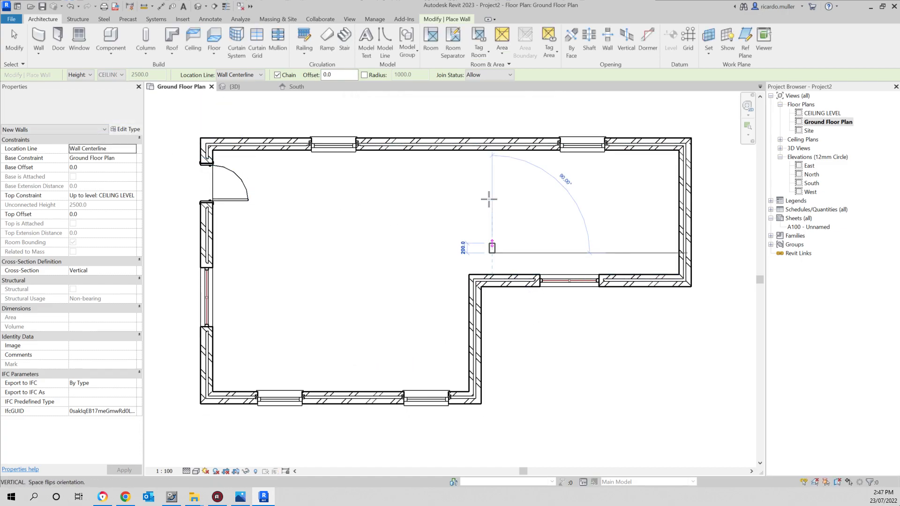
{"action": "left_click", "coordinate": [492, 150]}
{"action": "key", "text": "Escape"}
{"action": "key", "text": "Escape"}
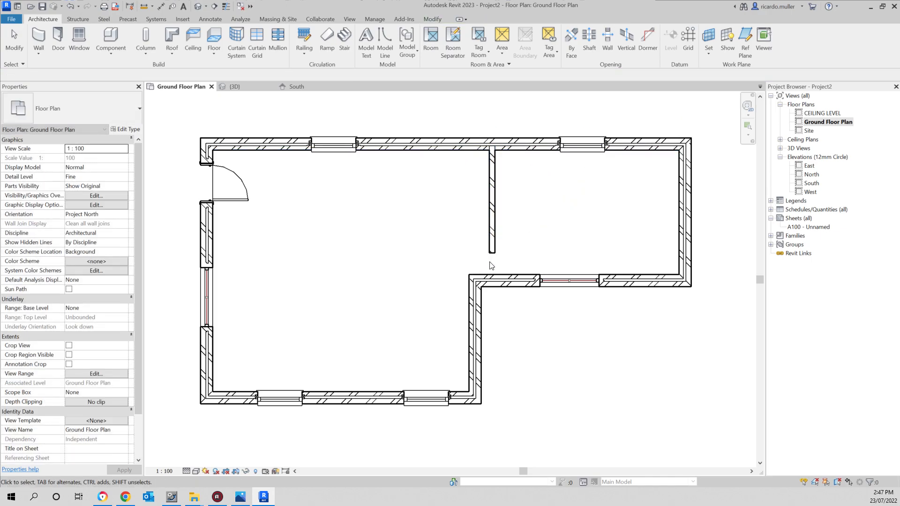
{"action": "left_click", "coordinate": [491, 197]}
{"action": "left_click_drag", "start_coordinate": [492, 266], "coordinate": [491, 277]}
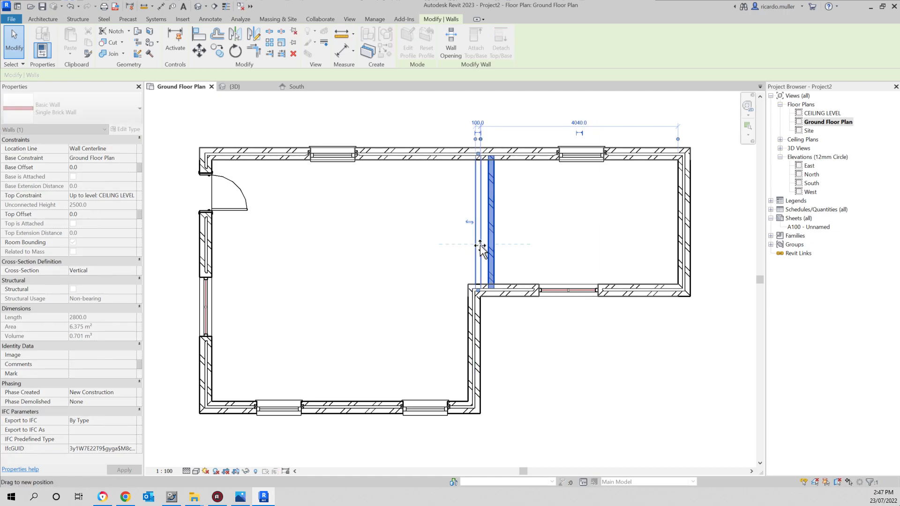
{"action": "left_click", "coordinate": [473, 261]}
Step: Align the partition's left face with the main room's inner face of the short exterior wall below it
{"action": "scroll", "coordinate": [474, 261], "scroll_direction": "up", "scroll_amount": 2}
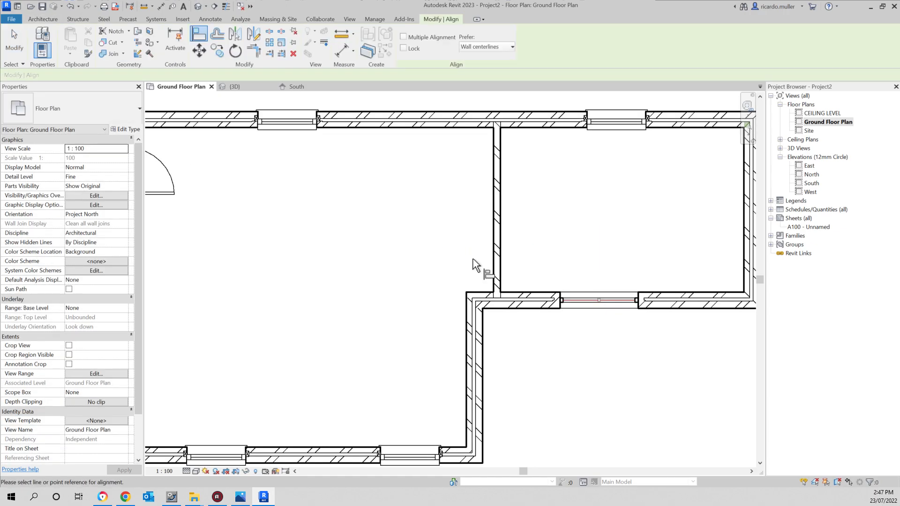
{"action": "middle_click_drag", "start_coordinate": [448, 237], "coordinate": [478, 209]}
{"action": "key", "text": "a"}
{"action": "key", "text": "l"}
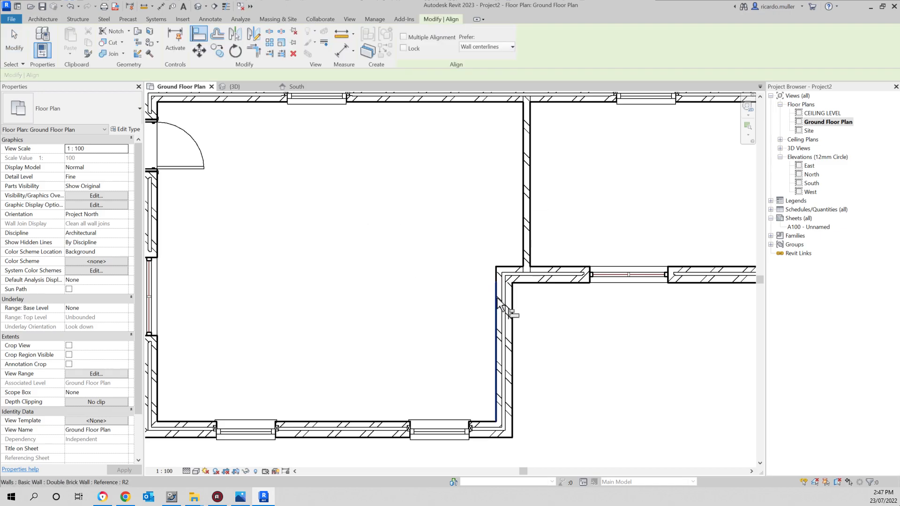
{"action": "scroll", "coordinate": [497, 312], "scroll_direction": "up", "scroll_amount": 2}
{"action": "scroll", "coordinate": [495, 310], "scroll_direction": "up", "scroll_amount": 3}
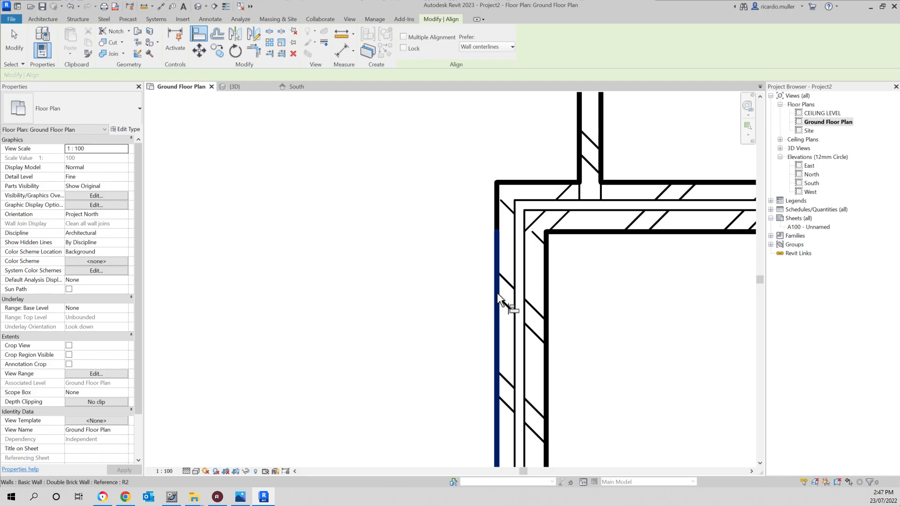
{"action": "scroll", "coordinate": [499, 300], "scroll_direction": "down", "scroll_amount": 5}
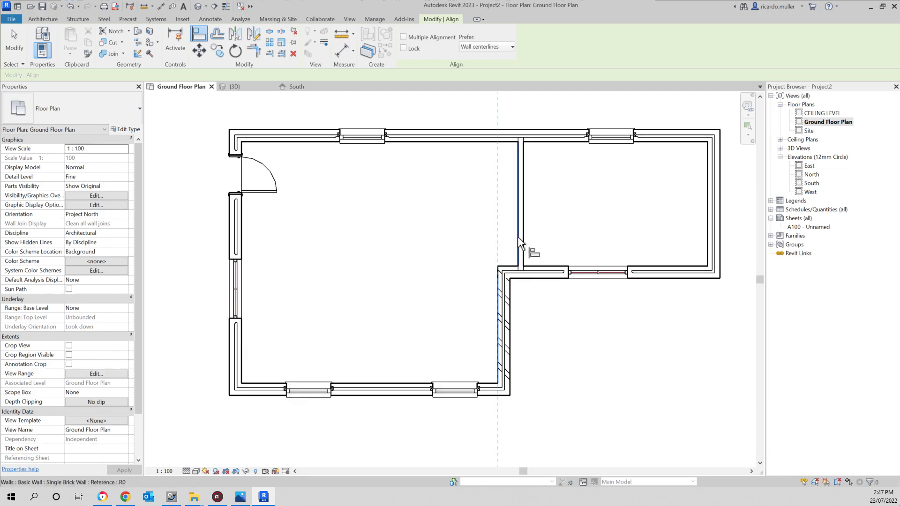
{"action": "left_click", "coordinate": [520, 241]}
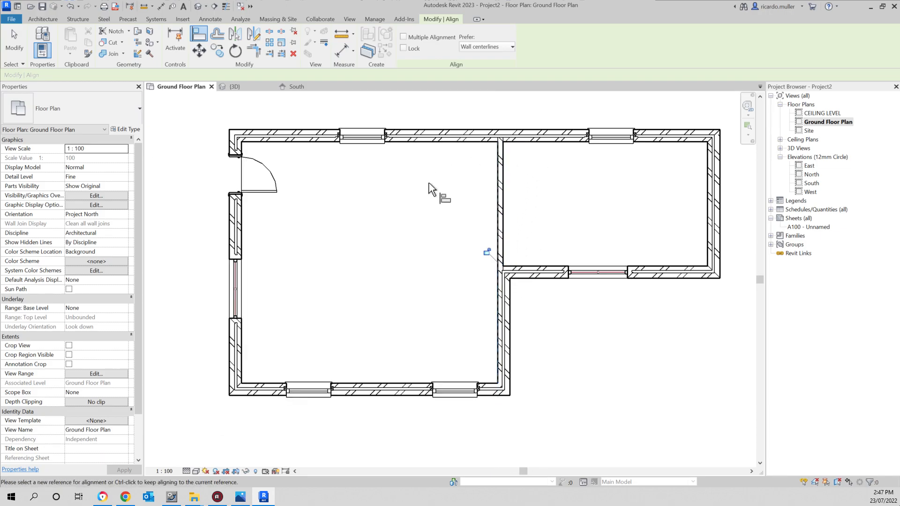
{"action": "key", "text": "Escape"}
{"action": "key", "text": "Escape"}
Step: Place a Doors_IntSgl 810x2110mm door in the partition near its upper end
{"action": "middle_click_drag", "start_coordinate": [565, 252], "coordinate": [469, 284]}
{"action": "middle_click_drag", "start_coordinate": [435, 301], "coordinate": [472, 271]}
{"action": "middle_click_drag", "start_coordinate": [347, 209], "coordinate": [333, 216]}
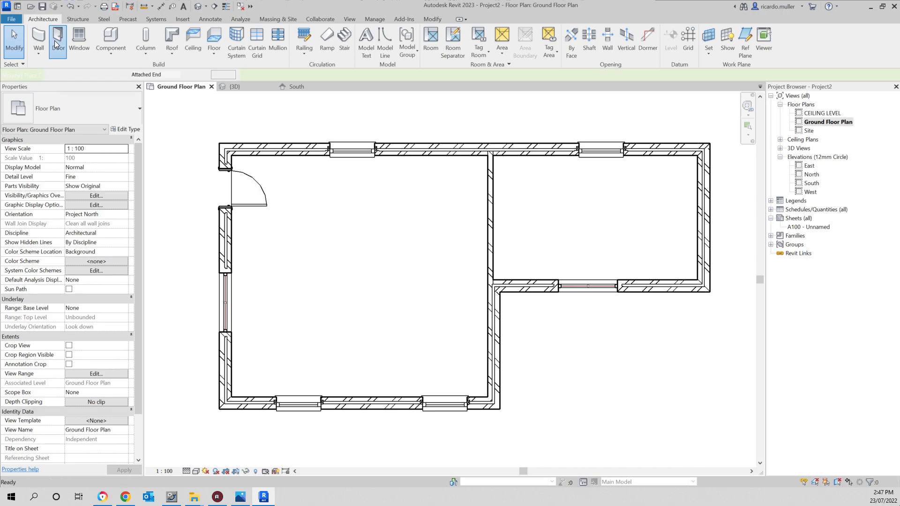
{"action": "left_click", "coordinate": [56, 39]}
{"action": "left_click", "coordinate": [65, 104]}
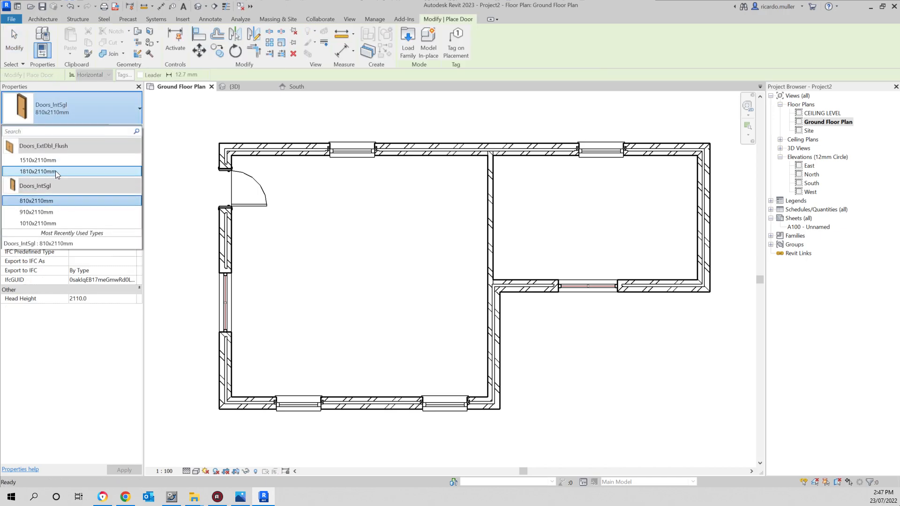
{"action": "left_click", "coordinate": [56, 200]}
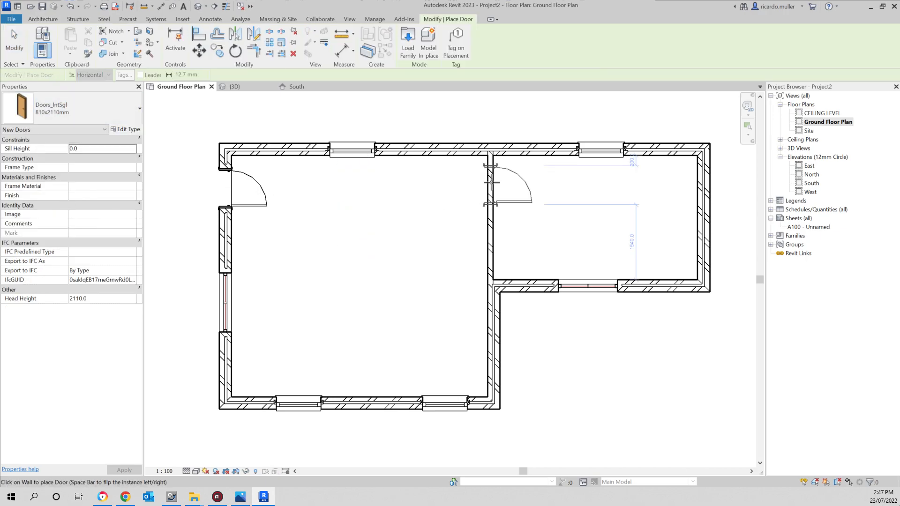
{"action": "left_click", "coordinate": [490, 177]}
{"action": "key", "text": "Escape"}
{"action": "key", "text": "Escape"}
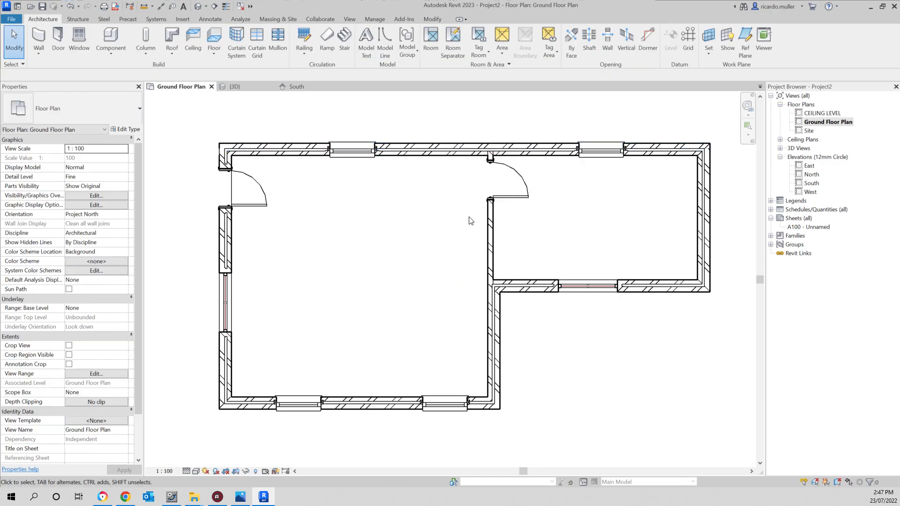
Step: Flip the partition door so it swings into the main room with its hinge at the upper end
{"action": "middle_click_drag", "start_coordinate": [423, 211], "coordinate": [406, 201]}
{"action": "left_click", "coordinate": [502, 194]}
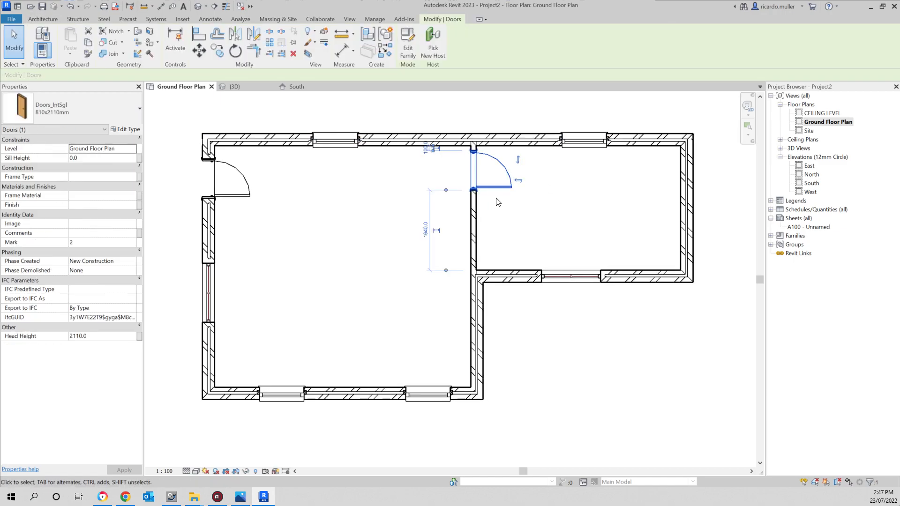
{"action": "scroll", "coordinate": [501, 196], "scroll_direction": "up", "scroll_amount": 3}
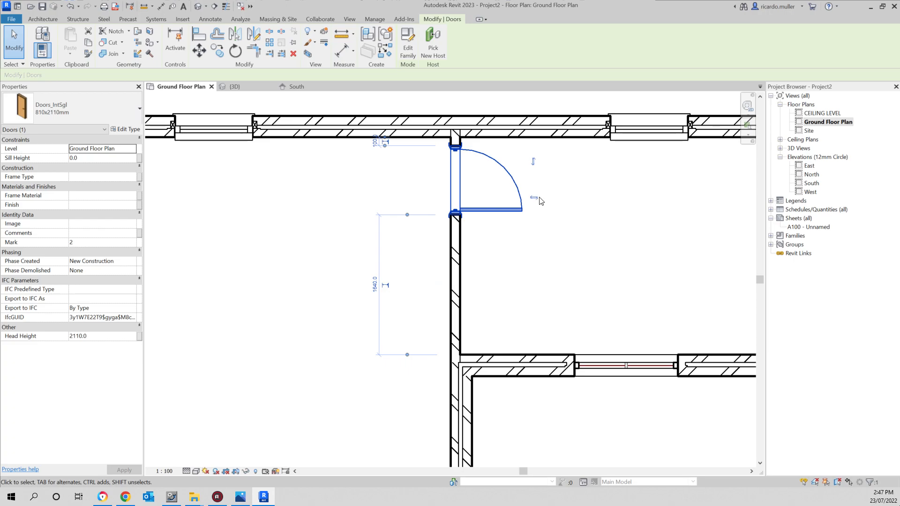
{"action": "left_click", "coordinate": [533, 162]}
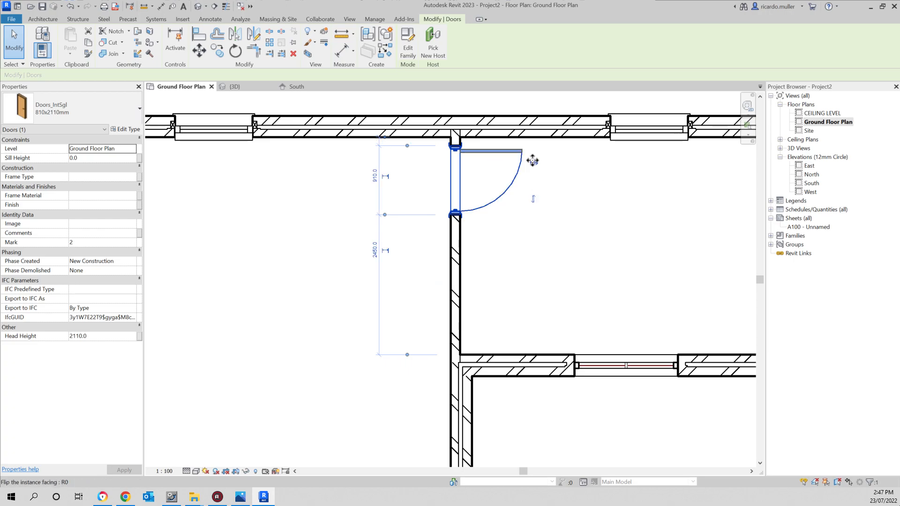
{"action": "left_click", "coordinate": [533, 200]}
{"action": "left_click", "coordinate": [533, 199]}
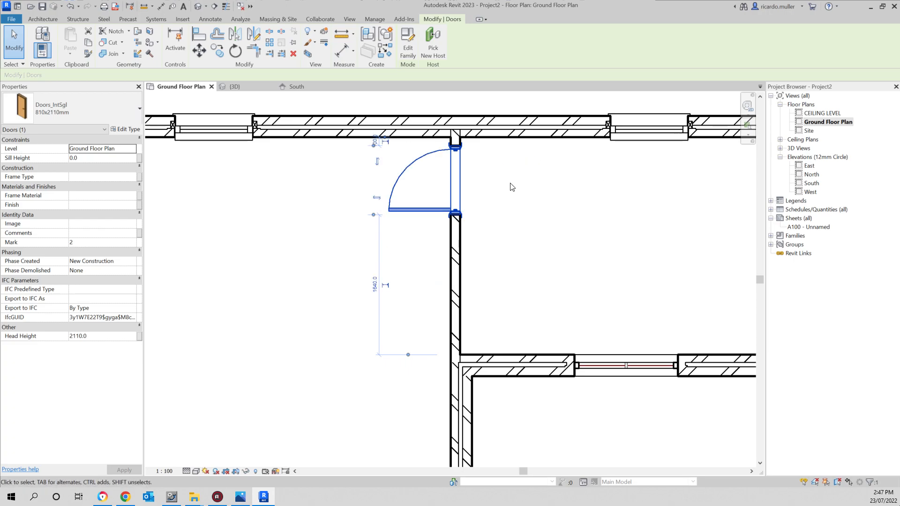
{"action": "left_click", "coordinate": [378, 163]}
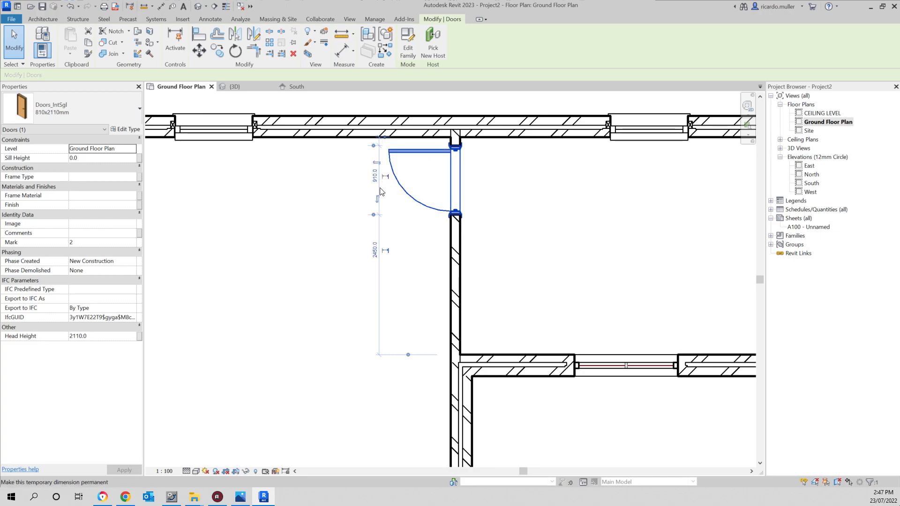
Step: Flip the partition door so it swings into the wing room, keeping the hinge at the upper end
{"action": "left_click", "coordinate": [378, 164]}
{"action": "scroll", "coordinate": [379, 172], "scroll_direction": "down", "scroll_amount": 5}
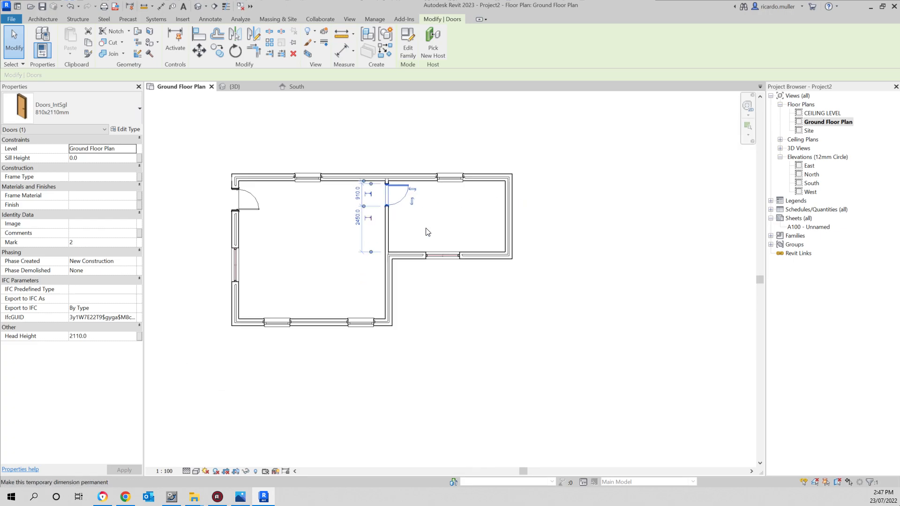
{"action": "left_click", "coordinate": [341, 241]}
{"action": "scroll", "coordinate": [347, 241], "scroll_direction": "up", "scroll_amount": 2}
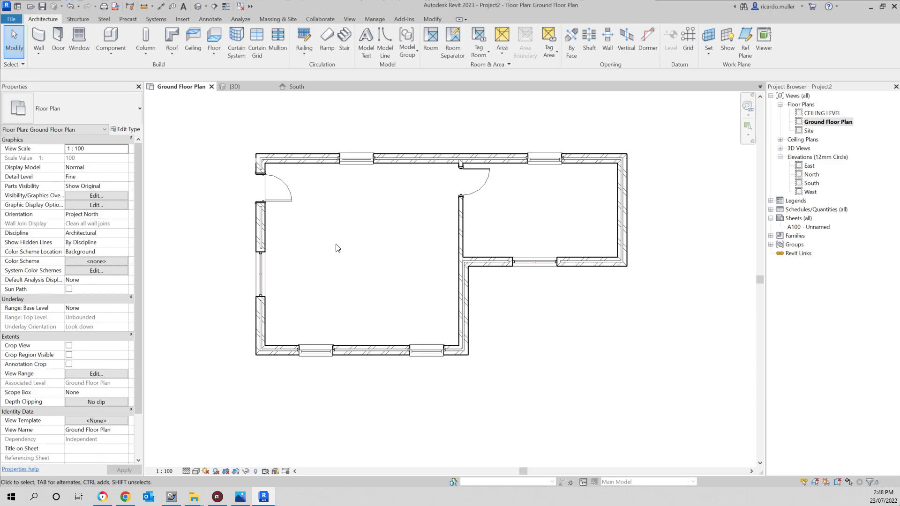
{"action": "scroll", "coordinate": [369, 284], "scroll_direction": "down", "scroll_amount": 5}
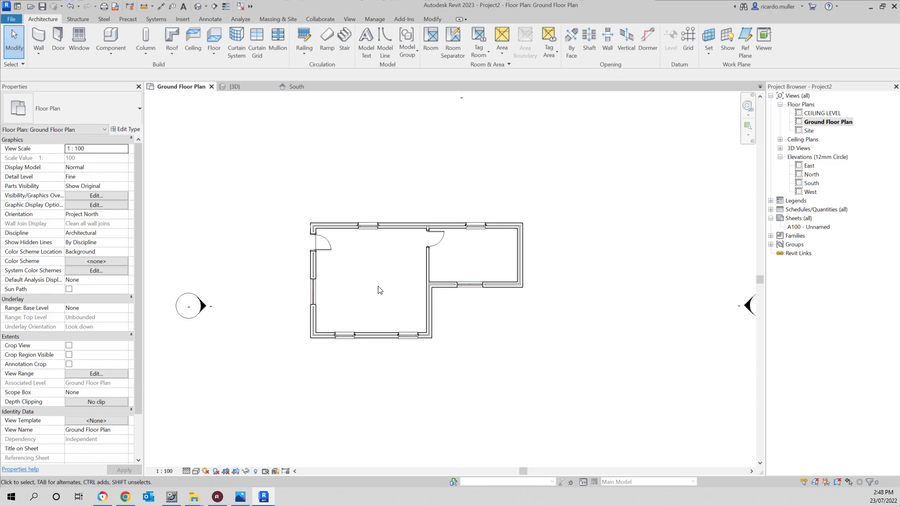
{"action": "scroll", "coordinate": [447, 283], "scroll_direction": "up", "scroll_amount": 1}
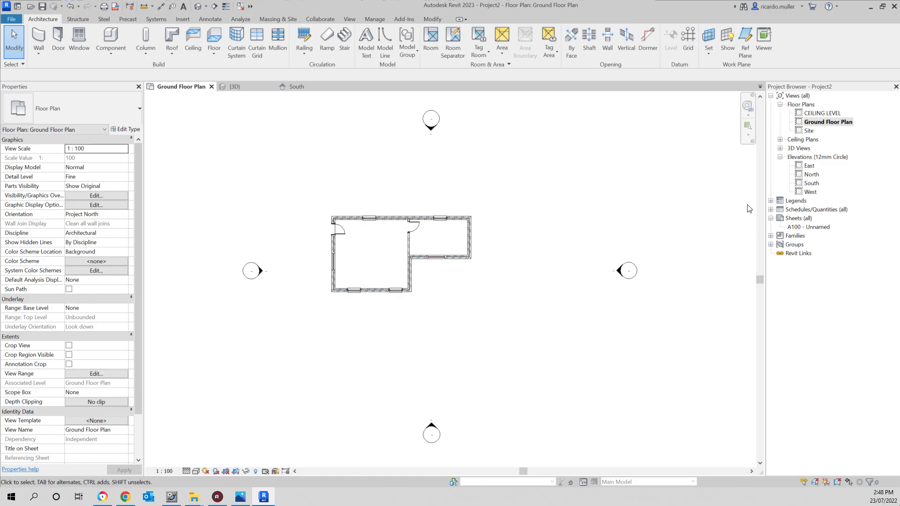
Step: In the East elevation, stretch the head end of the level lines outward until the level labels clear the building
{"action": "double_click", "coordinate": [808, 166]}
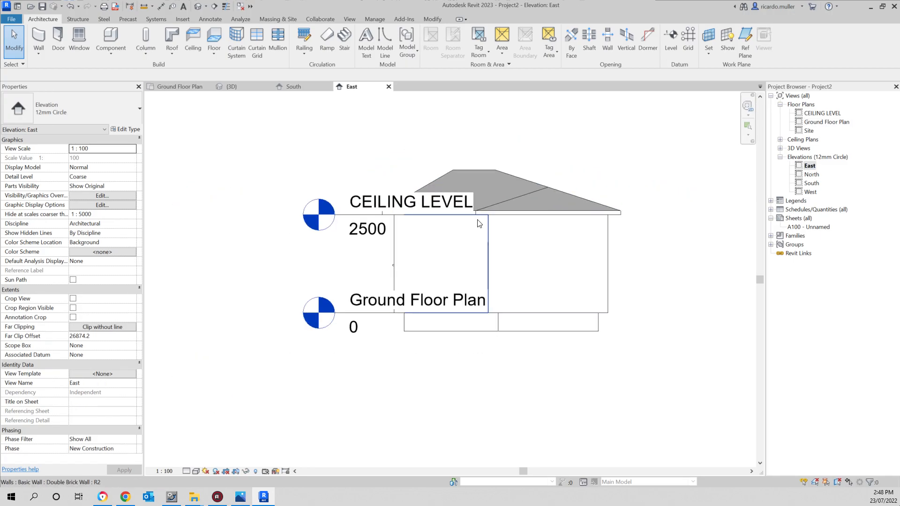
{"action": "scroll", "coordinate": [477, 220], "scroll_direction": "down", "scroll_amount": 2}
{"action": "left_click", "coordinate": [397, 218]}
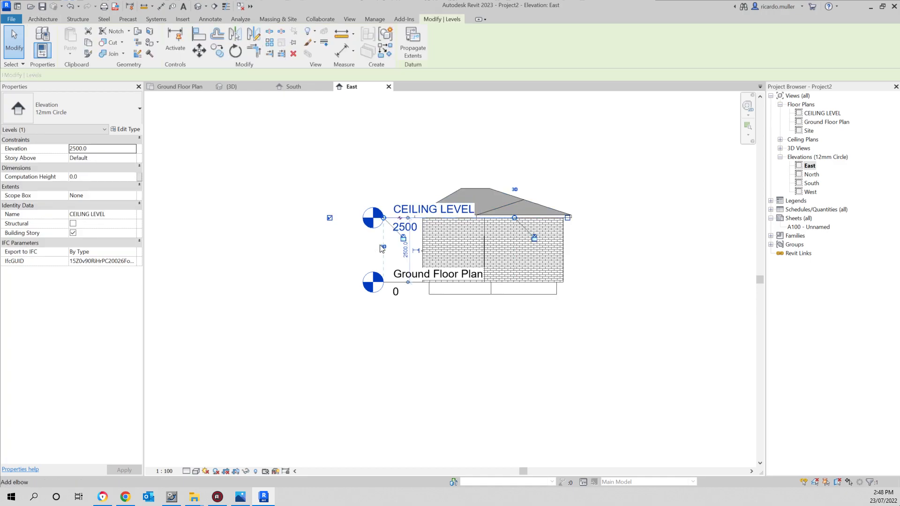
{"action": "left_click_drag", "start_coordinate": [383, 218], "coordinate": [272, 217]}
{"action": "left_click", "coordinate": [420, 186]}
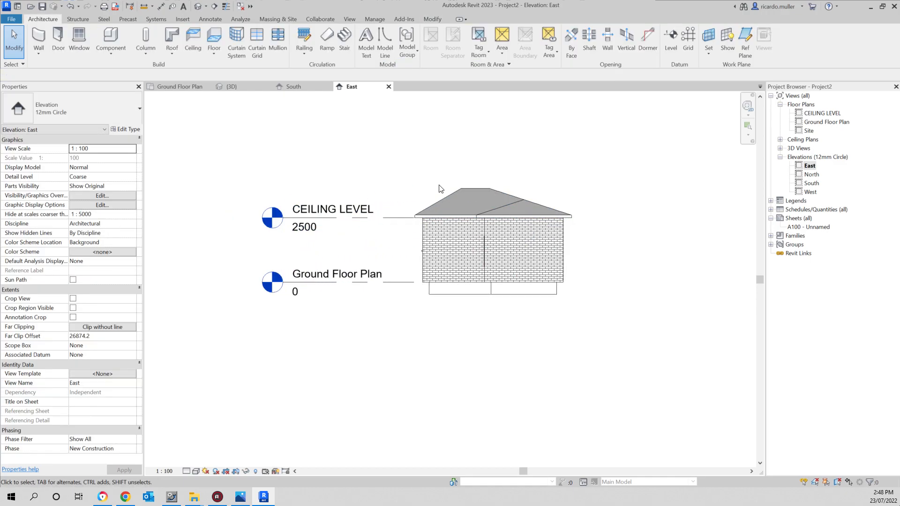
Step: In the North elevation, extend the level lines' head end outward so the labels sit beside the house
{"action": "double_click", "coordinate": [811, 175]}
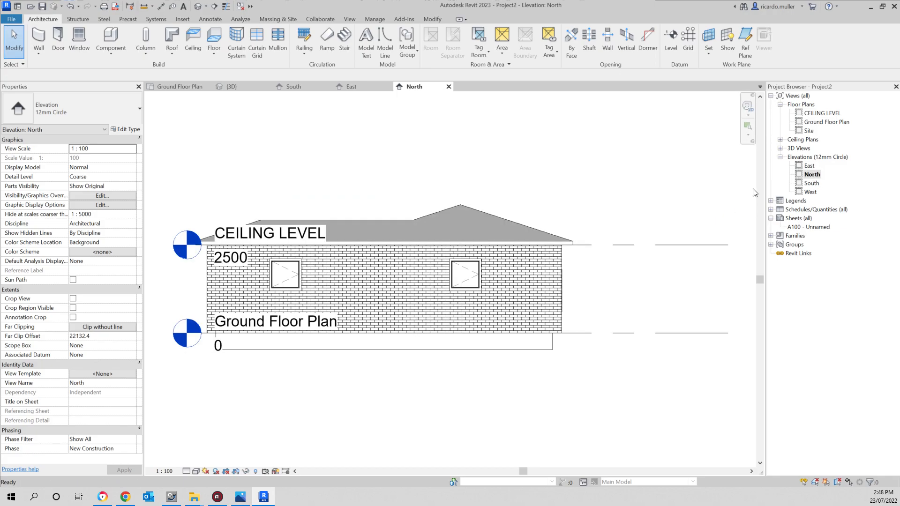
{"action": "left_click", "coordinate": [511, 234]}
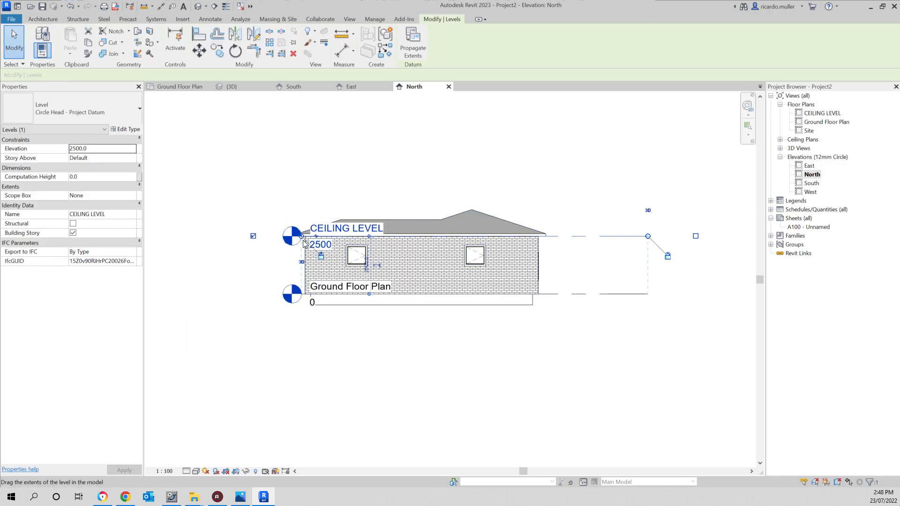
{"action": "left_click_drag", "start_coordinate": [304, 243], "coordinate": [191, 244]}
{"action": "left_click", "coordinate": [301, 175]}
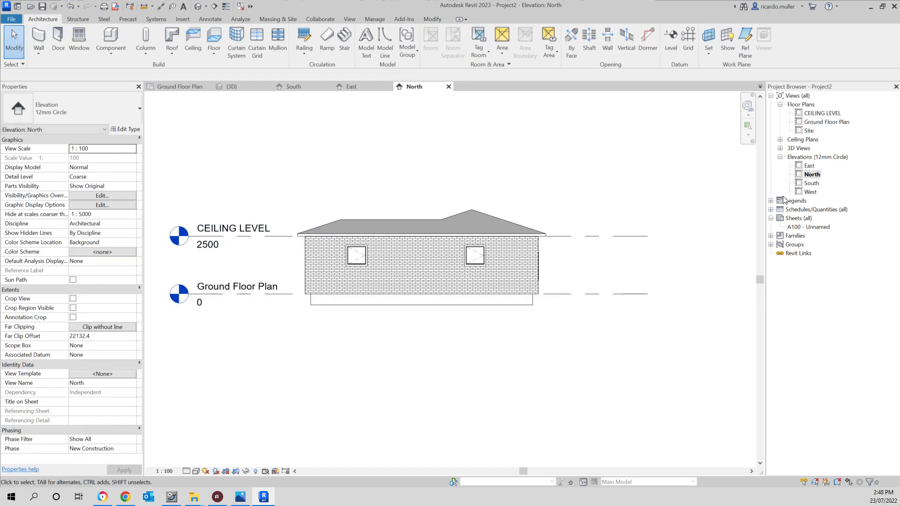
Step: Open the South elevation and check where the CEILING LEVEL line and its head sit relative to the house
{"action": "double_click", "coordinate": [811, 183]}
{"action": "left_click", "coordinate": [265, 248]}
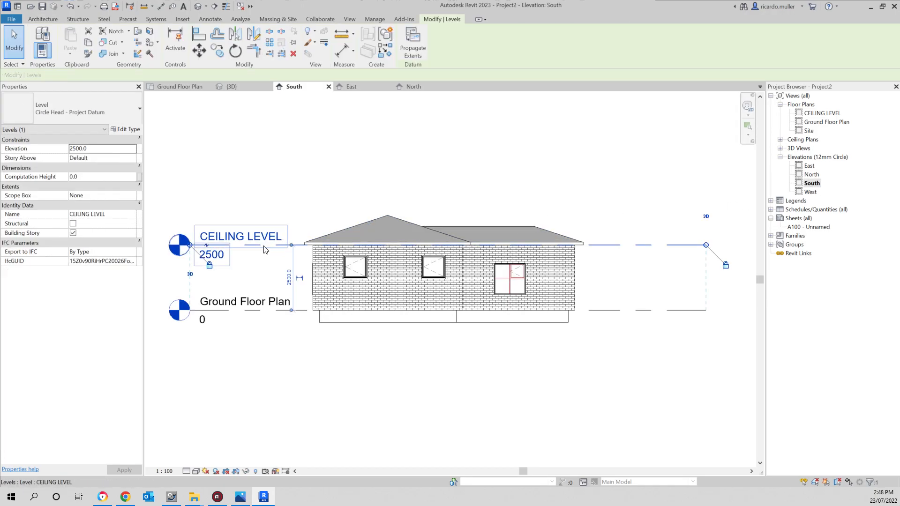
{"action": "left_click", "coordinate": [274, 181]}
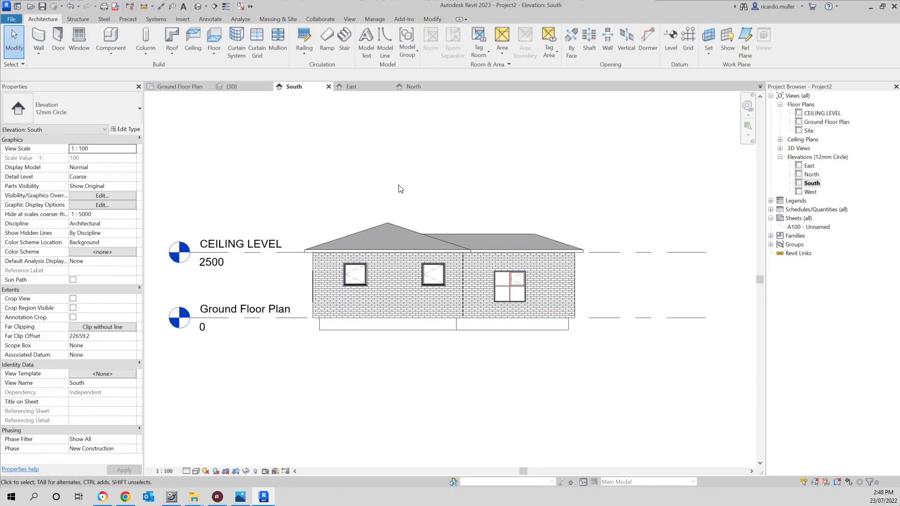
{"action": "middle_click_drag", "start_coordinate": [399, 189], "coordinate": [412, 189]}
Step: In the West elevation, pull the level lines' head end outward past the wall with the entrance door
{"action": "double_click", "coordinate": [810, 192]}
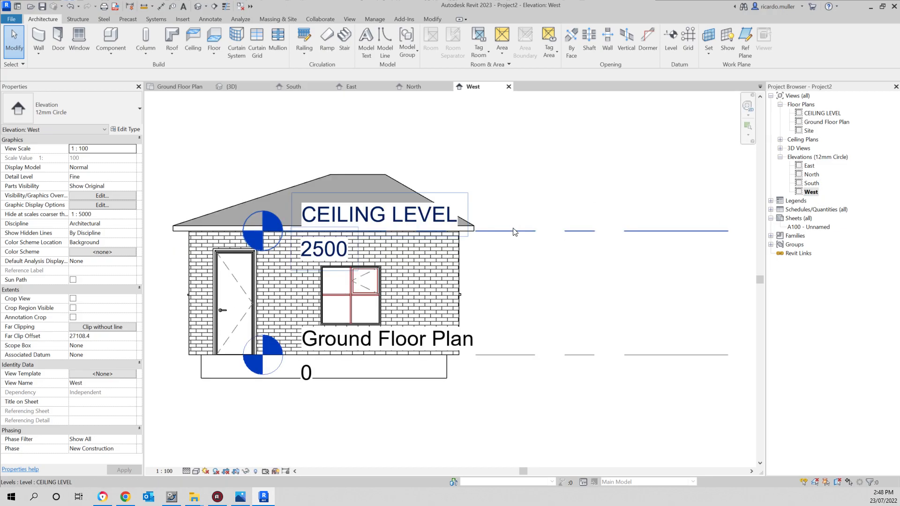
{"action": "scroll", "coordinate": [436, 224], "scroll_direction": "down", "scroll_amount": 5}
{"action": "left_click", "coordinate": [514, 234]}
{"action": "left_click_drag", "start_coordinate": [399, 229], "coordinate": [261, 230]}
{"action": "left_click", "coordinate": [361, 151]}
{"action": "scroll", "coordinate": [542, 287], "scroll_direction": "up", "scroll_amount": 3}
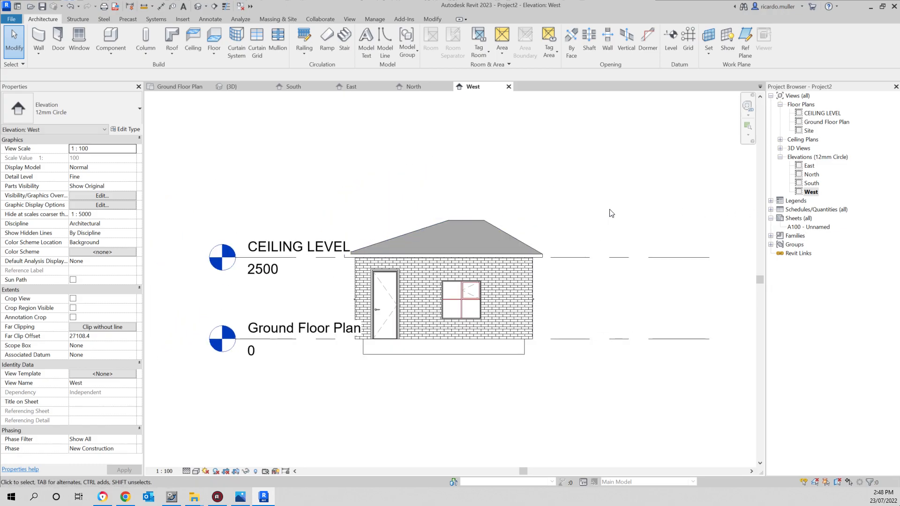
Step: Pull the West elevation's level heads further out so both level labels clear the wall and roof eave
{"action": "middle_click_drag", "start_coordinate": [469, 221], "coordinate": [487, 210]}
{"action": "left_click", "coordinate": [327, 230]}
{"action": "scroll", "coordinate": [327, 230], "scroll_direction": "down", "scroll_amount": 2}
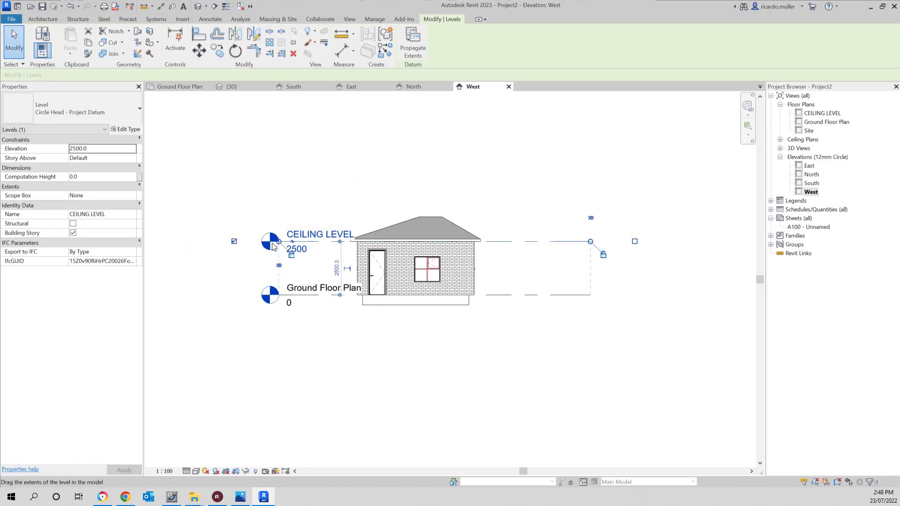
{"action": "left_click_drag", "start_coordinate": [278, 245], "coordinate": [241, 245]}
{"action": "left_click", "coordinate": [286, 179]}
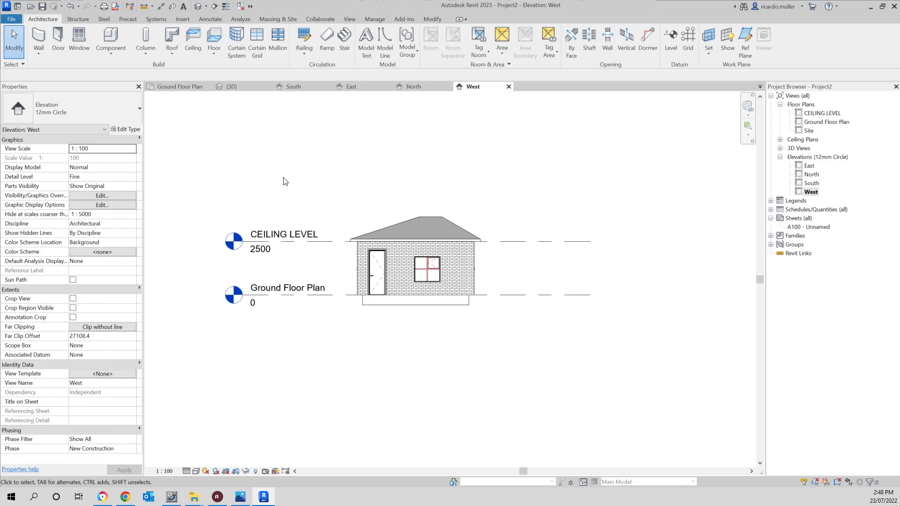
{"action": "middle_click_drag", "start_coordinate": [308, 199], "coordinate": [323, 195]}
{"action": "scroll", "coordinate": [329, 171], "scroll_direction": "up", "scroll_amount": 1}
{"action": "middle_click_drag", "start_coordinate": [295, 150], "coordinate": [302, 145]}
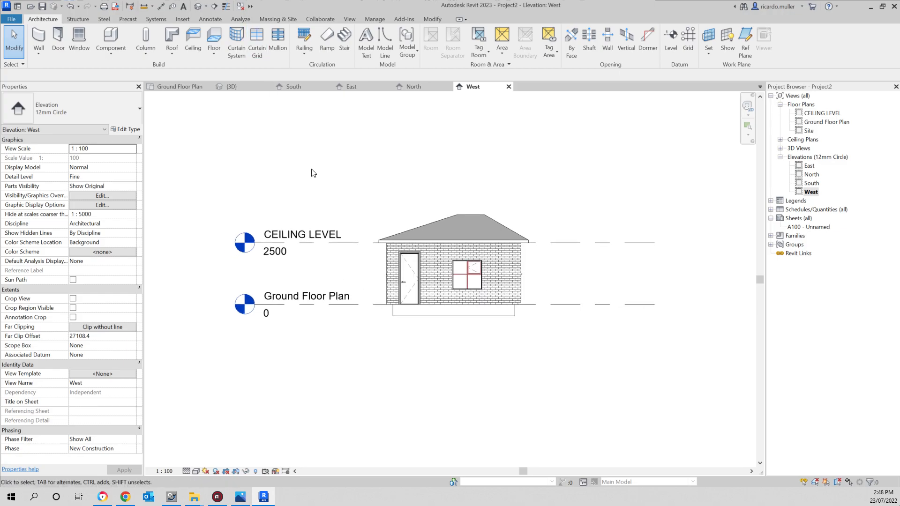
{"action": "scroll", "coordinate": [493, 241], "scroll_direction": "up", "scroll_amount": 1}
{"action": "middle_click", "coordinate": [370, 205]}
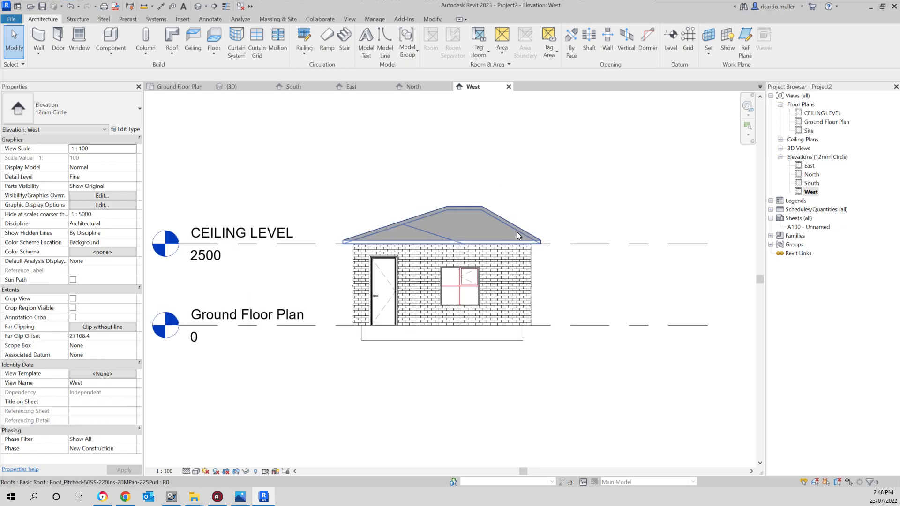
Step: In the 3D view, edit the roof footprint, set the slope of all six boundary lines to 18°, and finish the sketch
{"action": "key", "text": "3"}
{"action": "key", "text": "d"}
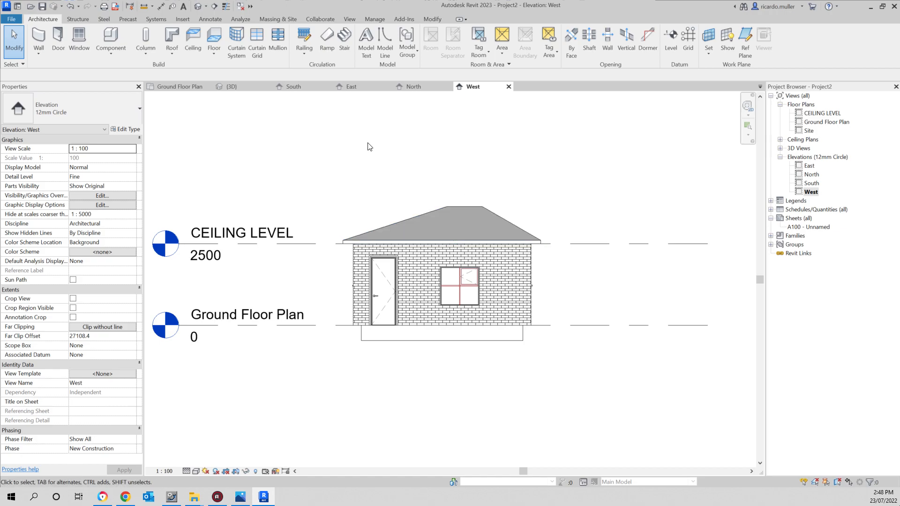
{"action": "middle_click_drag", "start_coordinate": [478, 206], "coordinate": [482, 206], "text": "shift"}
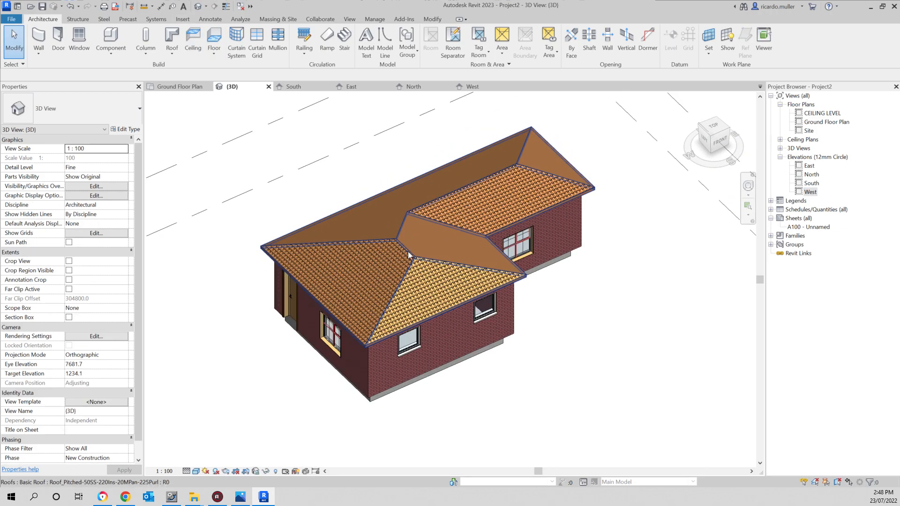
{"action": "left_click", "coordinate": [483, 205]}
{"action": "double_click", "coordinate": [483, 203]}
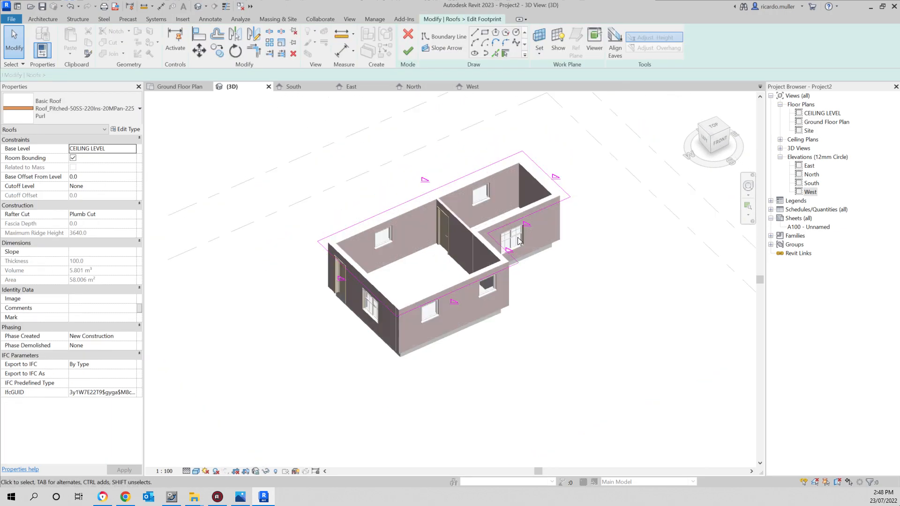
{"action": "left_click", "coordinate": [85, 158]}
{"action": "left_click", "coordinate": [97, 178]}
{"action": "type", "text": "18"}
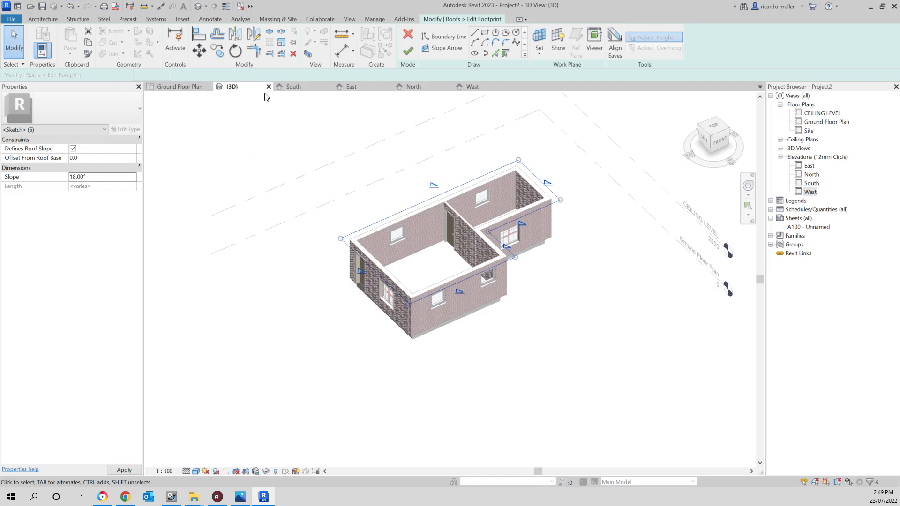
{"action": "left_click", "coordinate": [407, 51]}
{"action": "left_click", "coordinate": [583, 172]}
{"action": "mouse_move", "coordinate": [469, 192]}
{"action": "middle_mouse_down", "text": "shift"}
{"action": "mouse_move", "coordinate": [477, 204]}
{"action": "mouse_move", "coordinate": [484, 197]}
{"action": "mouse_move", "coordinate": [469, 183]}
{"action": "middle_mouse_up", "text": "shift"}
{"action": "scroll", "coordinate": [486, 200], "scroll_direction": "up", "scroll_amount": 2}
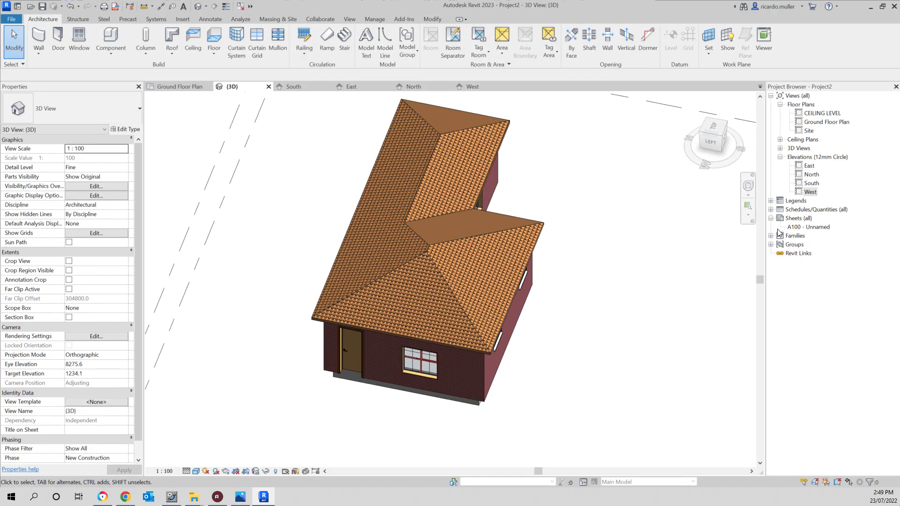
{"action": "middle_click_drag", "start_coordinate": [597, 228], "coordinate": [600, 235]}
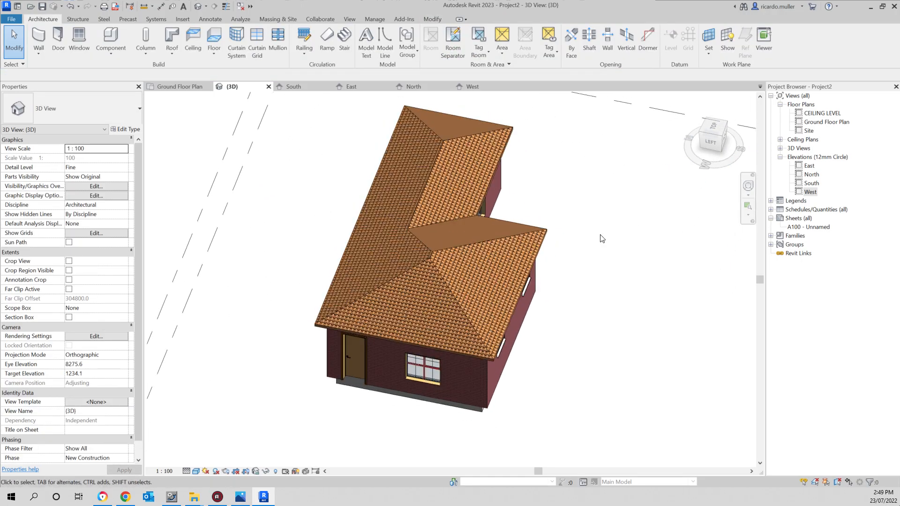
Step: Return to the Ground Floor Plan view and look over the house layout and the surrounding elevation markers
{"action": "double_click", "coordinate": [818, 123]}
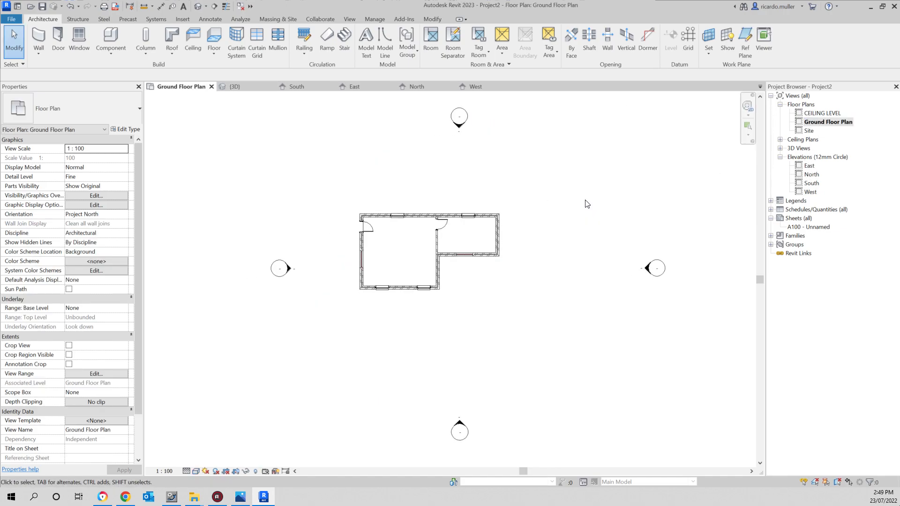
{"action": "scroll", "coordinate": [528, 209], "scroll_direction": "up", "scroll_amount": 2}
{"action": "middle_click_drag", "start_coordinate": [418, 229], "coordinate": [450, 222]}
{"action": "scroll", "coordinate": [422, 219], "scroll_direction": "down", "scroll_amount": 1}
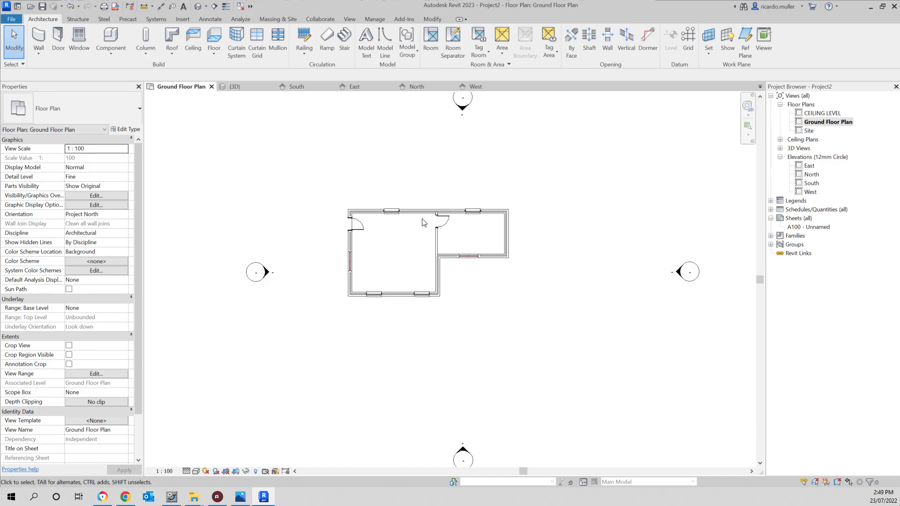
Step: Create a new sheet with no title block
{"action": "right_click", "coordinate": [800, 219]}
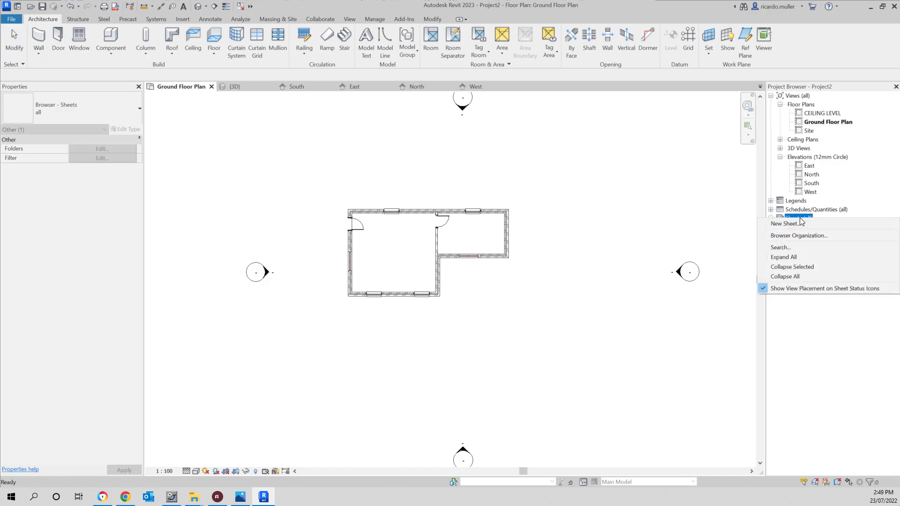
{"action": "left_click", "coordinate": [776, 224]}
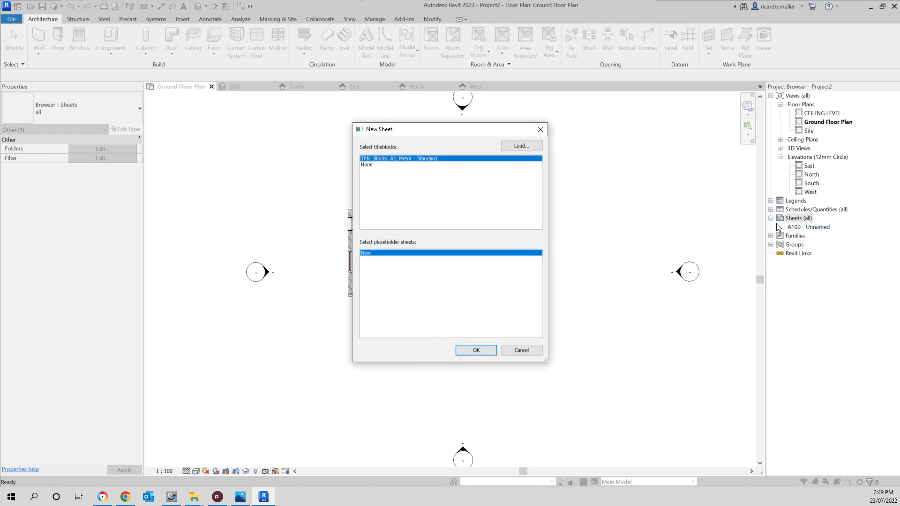
{"action": "left_click_drag", "start_coordinate": [466, 136], "coordinate": [337, 143]}
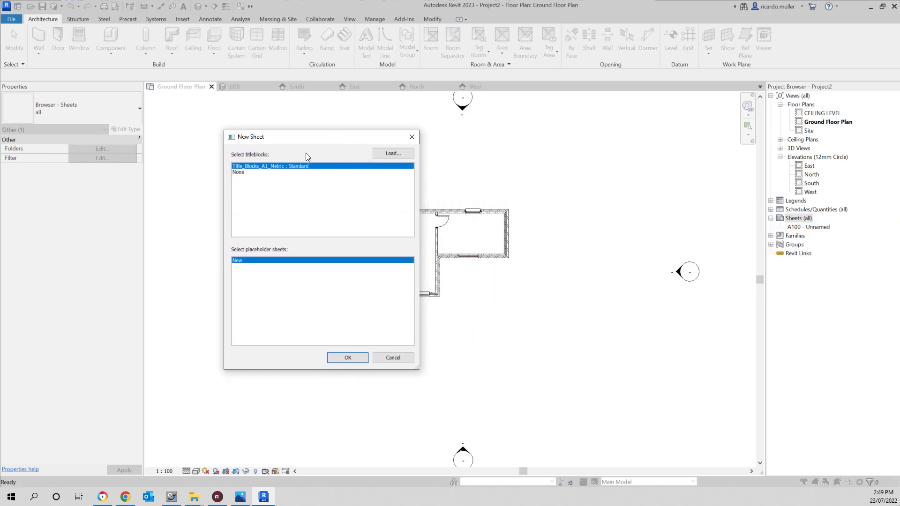
{"action": "left_click", "coordinate": [238, 172]}
{"action": "left_click", "coordinate": [347, 359]}
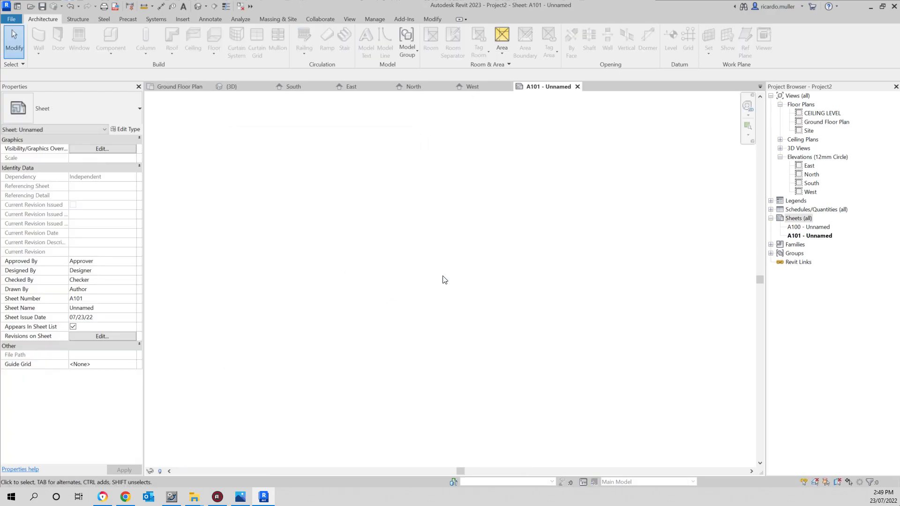
{"action": "key", "text": "d"}
{"action": "key", "text": "l"}
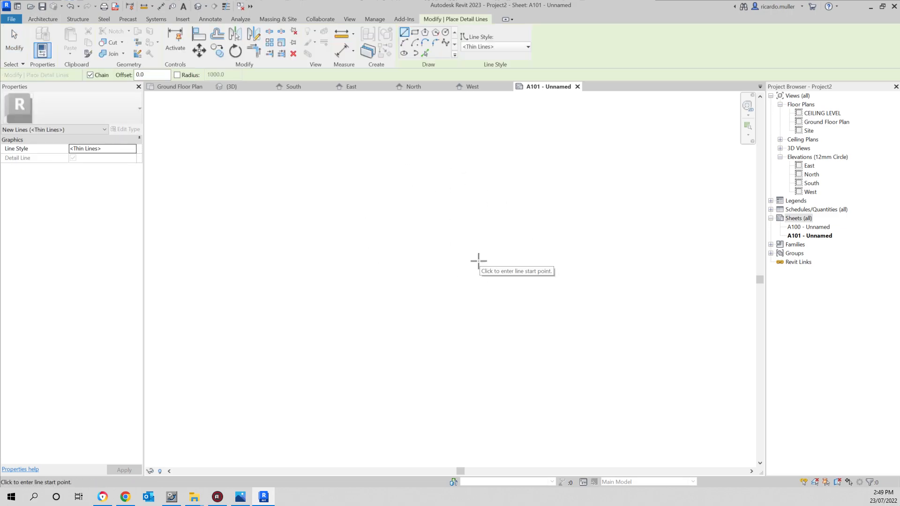
{"action": "key", "text": "Escape"}
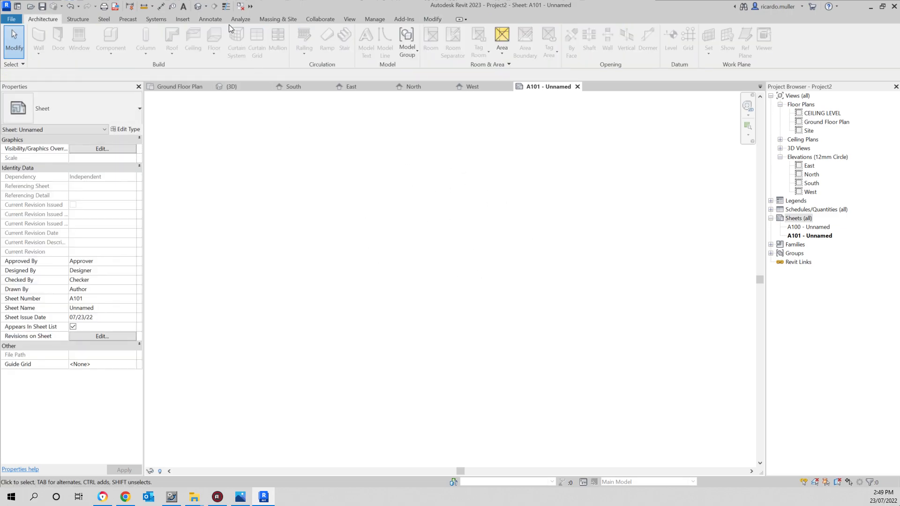
Step: Draw an A3 sheet border of detail lines, a closed rectangle 420 mm wide and 297 mm high
{"action": "left_click", "coordinate": [211, 18]}
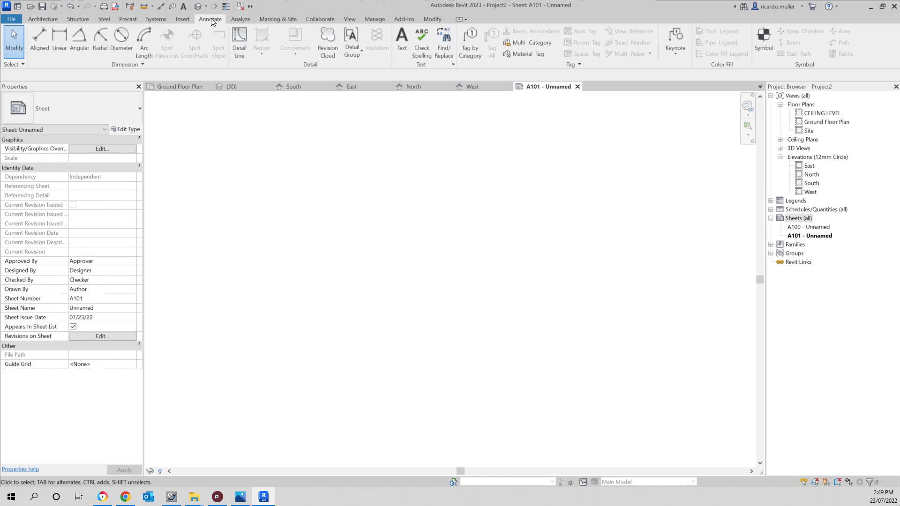
{"action": "left_click", "coordinate": [238, 47]}
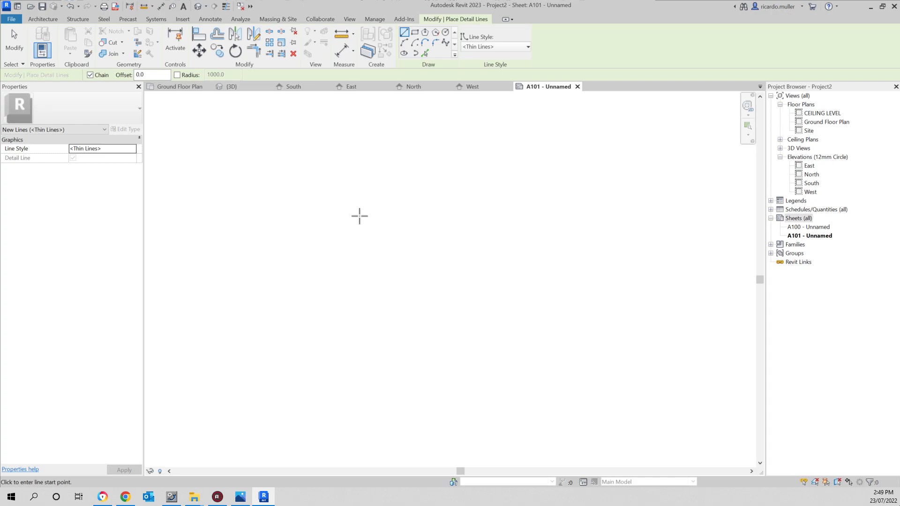
{"action": "left_click", "coordinate": [367, 219]}
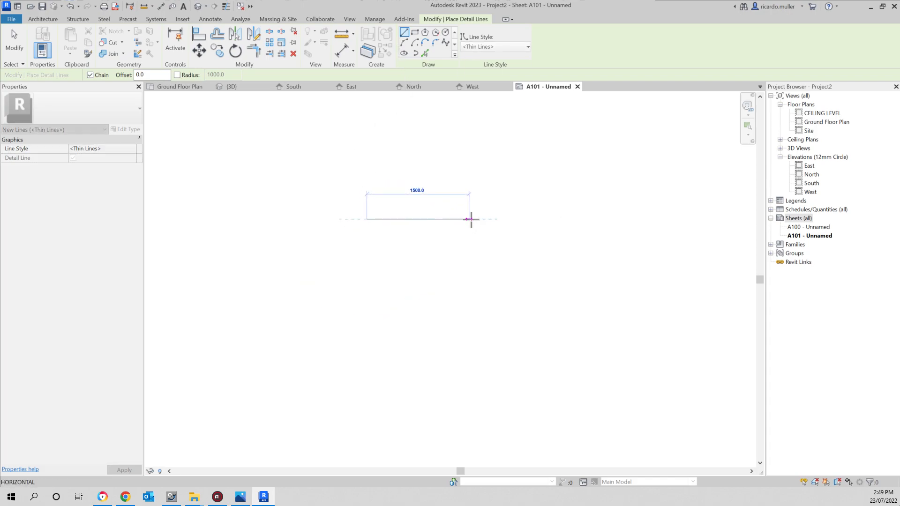
{"action": "type", "text": "420"}
{"action": "key", "text": "Return"}
{"action": "scroll", "coordinate": [369, 226], "scroll_direction": "down", "scroll_amount": 3}
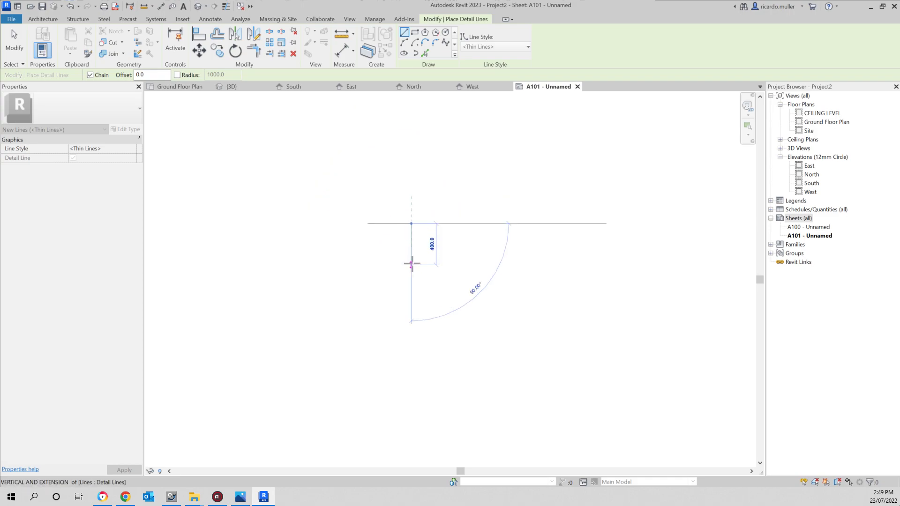
{"action": "type", "text": "297"}
{"action": "key", "text": "Return"}
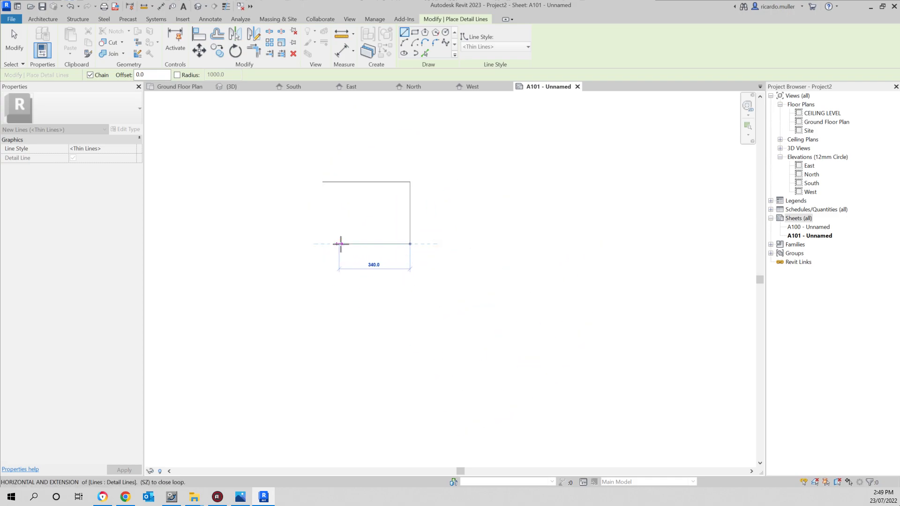
{"action": "left_click", "coordinate": [323, 244]}
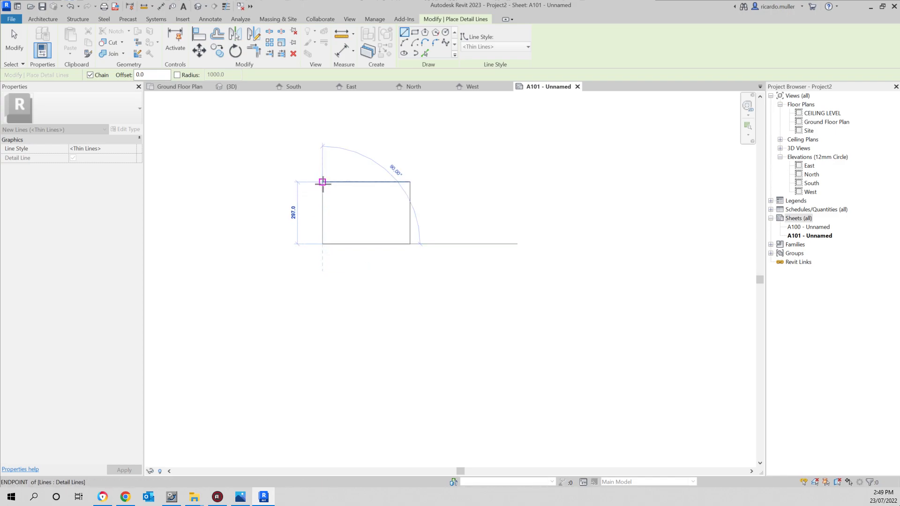
{"action": "left_click", "coordinate": [323, 182]}
{"action": "key", "text": "Escape"}
{"action": "scroll", "coordinate": [345, 215], "scroll_direction": "up", "scroll_amount": 3}
{"action": "scroll", "coordinate": [386, 207], "scroll_direction": "up", "scroll_amount": 3}
{"action": "middle_click_drag", "start_coordinate": [405, 179], "coordinate": [454, 232]}
{"action": "scroll", "coordinate": [461, 261], "scroll_direction": "up", "scroll_amount": 1}
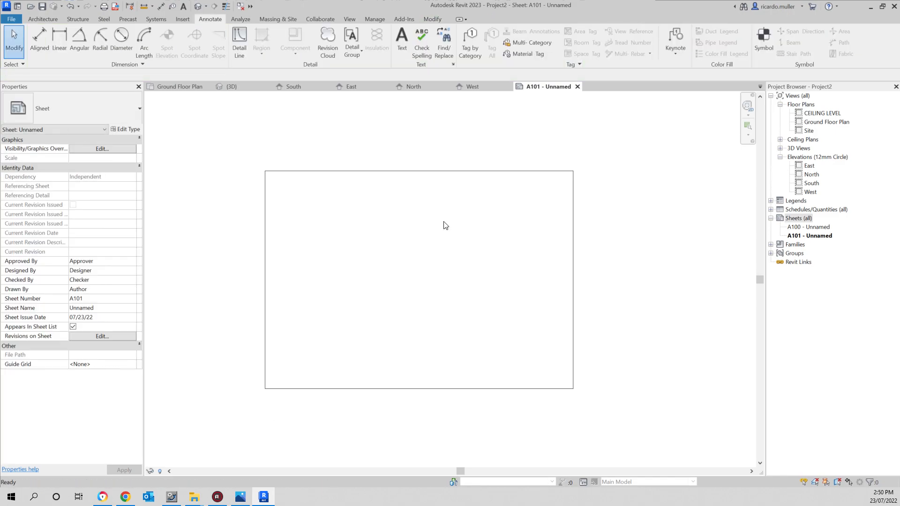
Step: Place the Ground Floor Plan view on sheet A101 inside the drawn border
{"action": "left_click", "coordinate": [827, 123]}
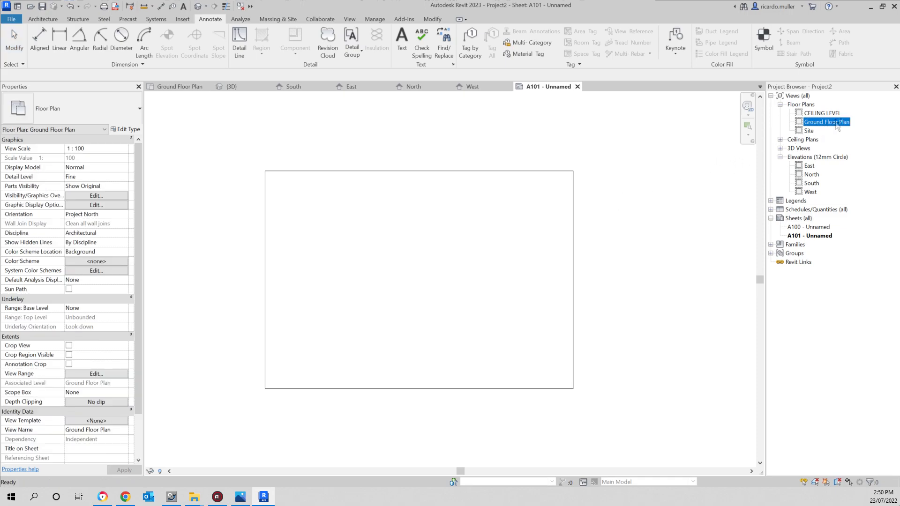
{"action": "left_click_drag", "start_coordinate": [662, 181], "coordinate": [449, 248]}
{"action": "left_click", "coordinate": [414, 282]}
{"action": "left_click_drag", "start_coordinate": [433, 283], "coordinate": [438, 273]}
{"action": "left_click", "coordinate": [543, 274]}
{"action": "scroll", "coordinate": [411, 278], "scroll_direction": "up", "scroll_amount": 4}
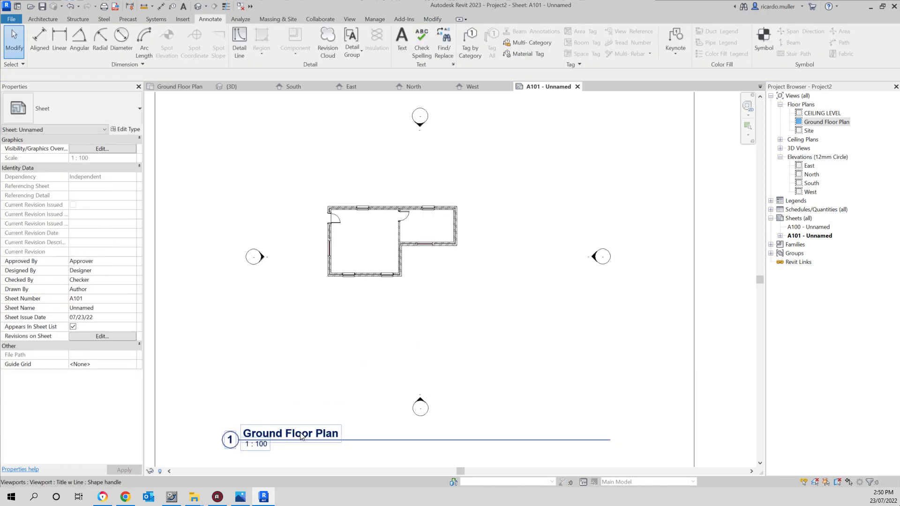
Step: Shorten the Ground Floor Plan view title's line to just past its text, and set the title near the border's lower left
{"action": "scroll", "coordinate": [432, 241], "scroll_direction": "down", "scroll_amount": 2}
{"action": "scroll", "coordinate": [431, 241], "scroll_direction": "up", "scroll_amount": 3}
{"action": "left_click", "coordinate": [314, 383]}
{"action": "left_click_drag", "start_coordinate": [314, 383], "coordinate": [354, 377]}
{"action": "left_click_drag", "start_coordinate": [609, 382], "coordinate": [398, 393]}
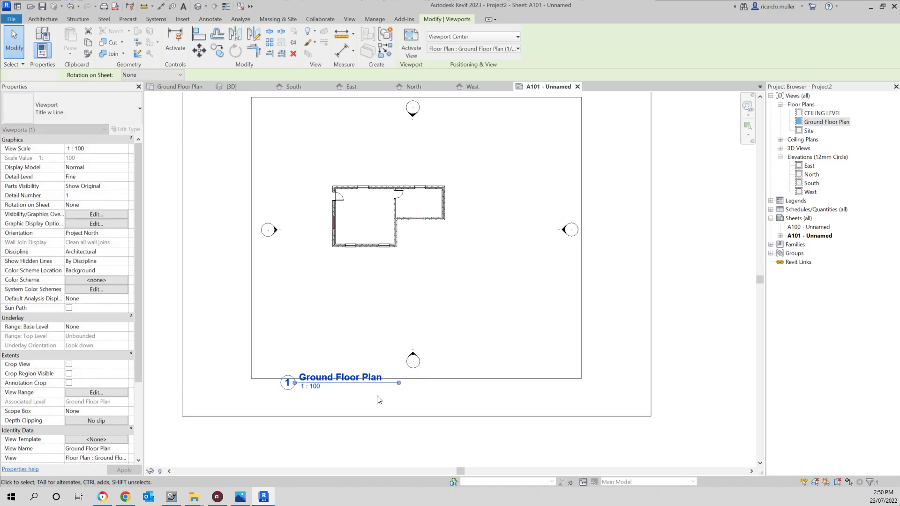
{"action": "left_click", "coordinate": [377, 398]}
{"action": "middle_click_drag", "start_coordinate": [335, 266], "coordinate": [335, 288]}
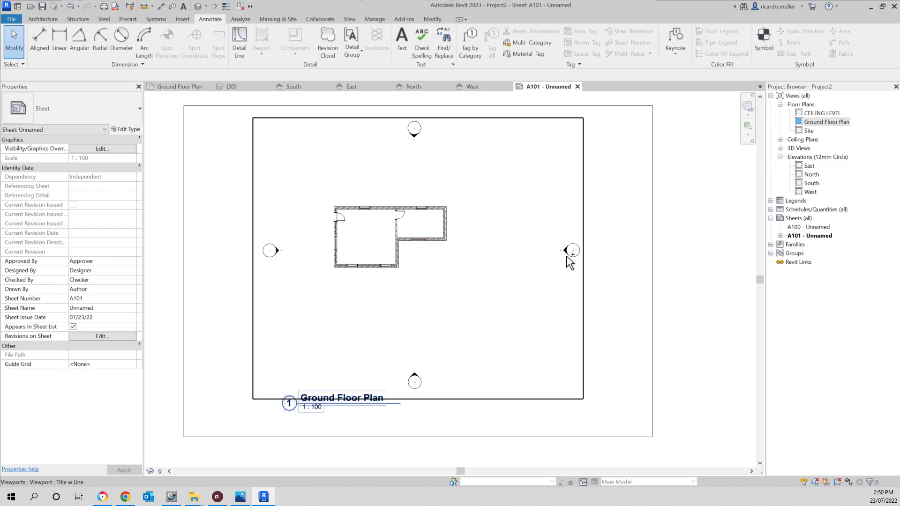
Step: Start a print to Adobe PDF and include only Sheet: A101 - Unnamed in the print selection
{"action": "key", "text": "ctrl+p"}
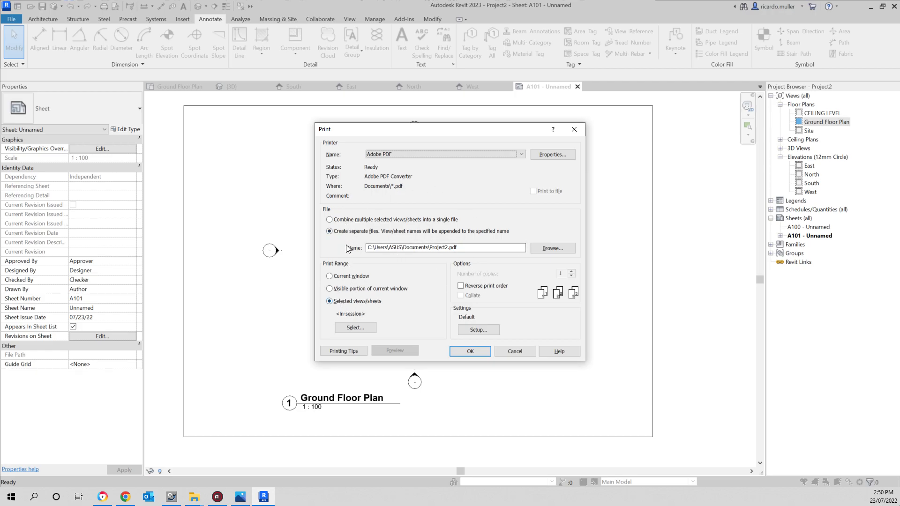
{"action": "left_click", "coordinate": [359, 328]}
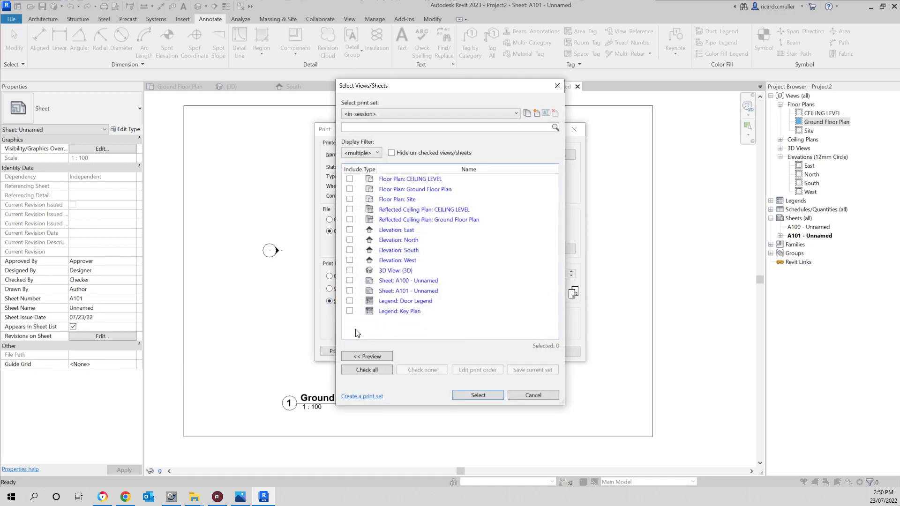
{"action": "left_click", "coordinate": [349, 291]}
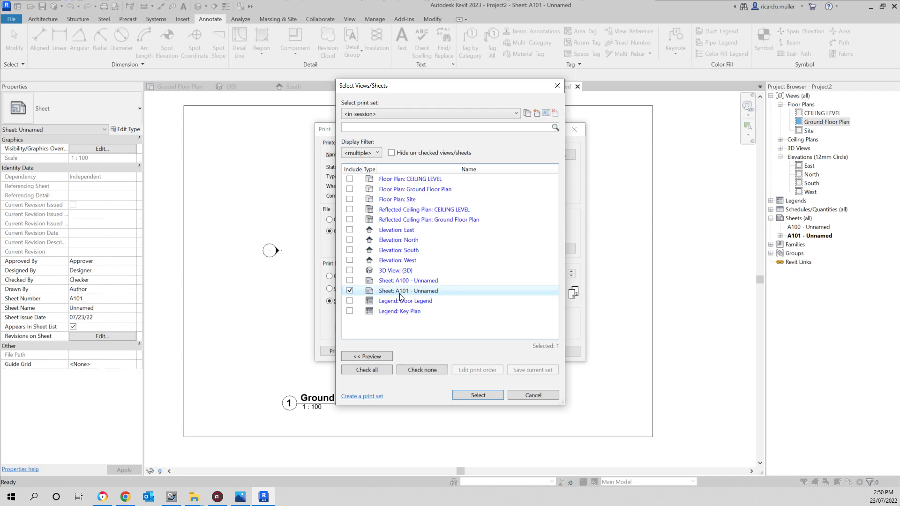
{"action": "left_click", "coordinate": [426, 294]}
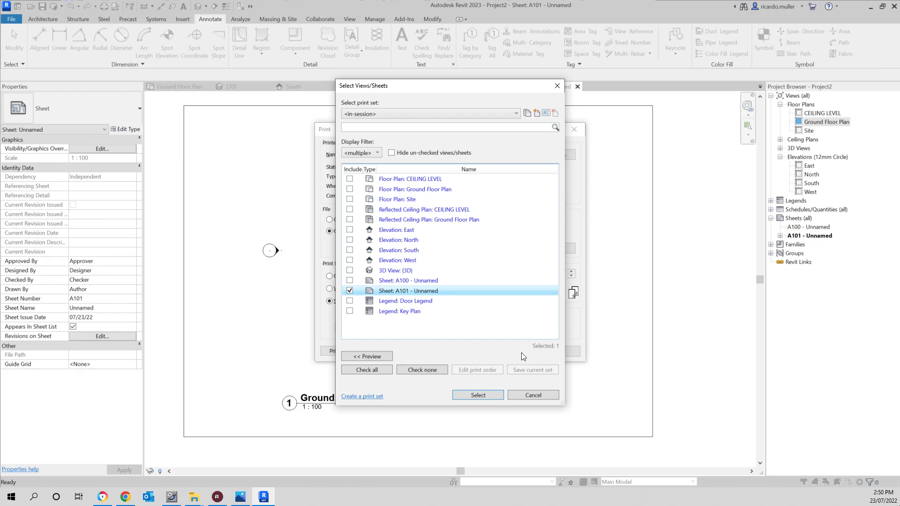
{"action": "left_click", "coordinate": [484, 397]}
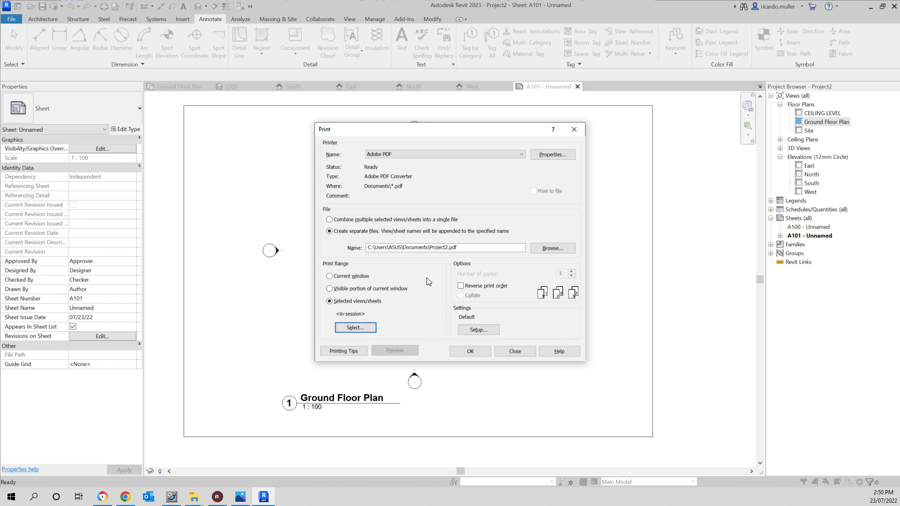
Step: Configure the print setup with A3 paper, placement offset from corner with No Margin, and zoom at 100% size
{"action": "left_click", "coordinate": [477, 330]}
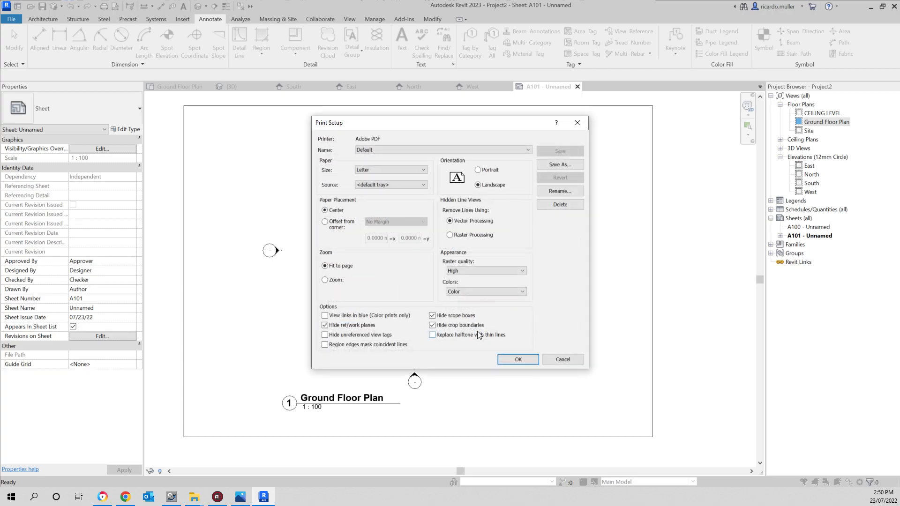
{"action": "left_click", "coordinate": [378, 170]}
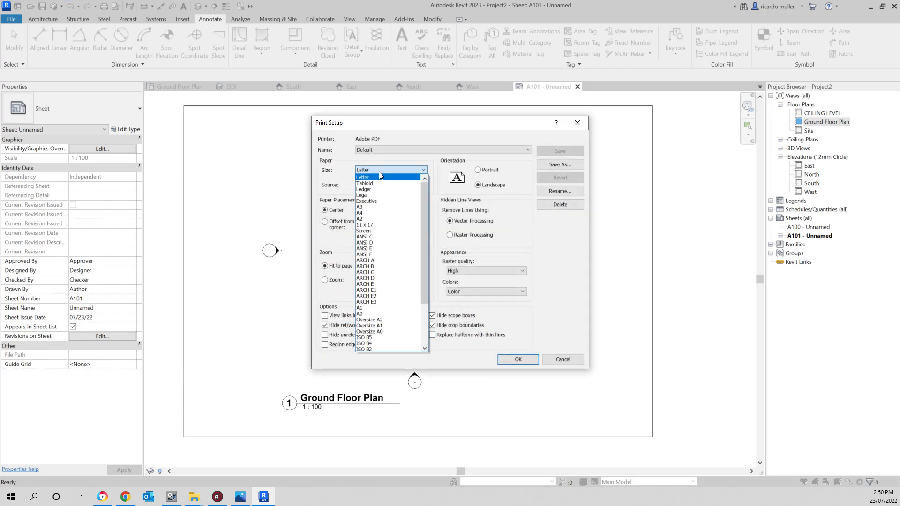
{"action": "left_click", "coordinate": [385, 210]}
{"action": "left_click", "coordinate": [325, 280]}
{"action": "double_click", "coordinate": [378, 279]}
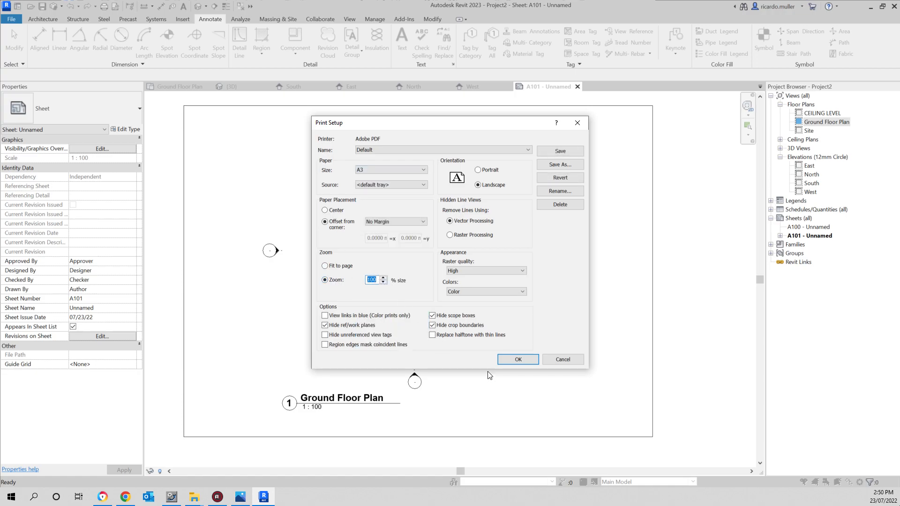
{"action": "left_click", "coordinate": [505, 360]}
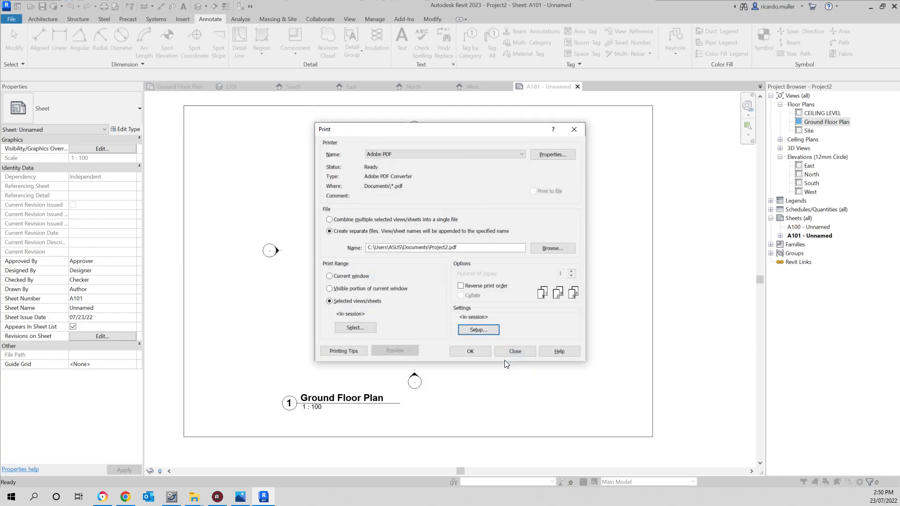
Step: Print the sheet to Documents as "Project2 - Sheet - A101 - Unnamed.pdf", then close the resulting PDF and return to Revit
{"action": "left_click", "coordinate": [471, 351]}
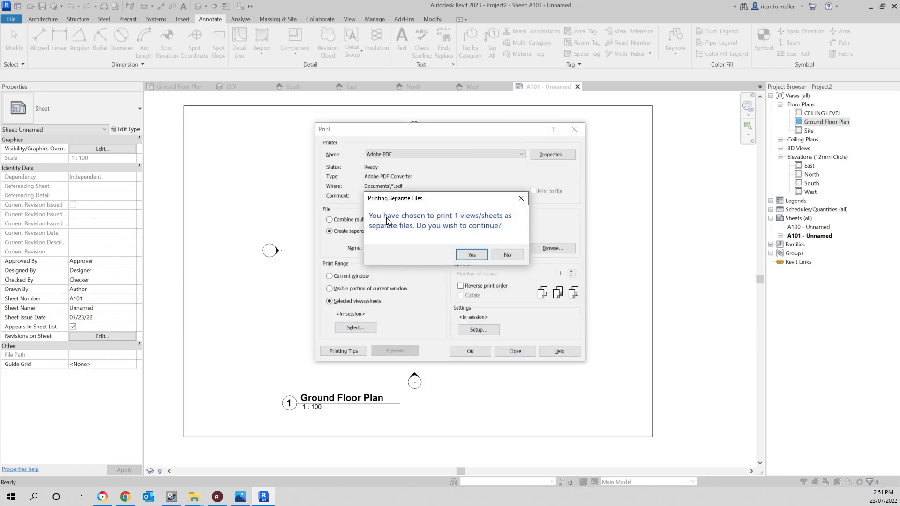
{"action": "left_click", "coordinate": [470, 257]}
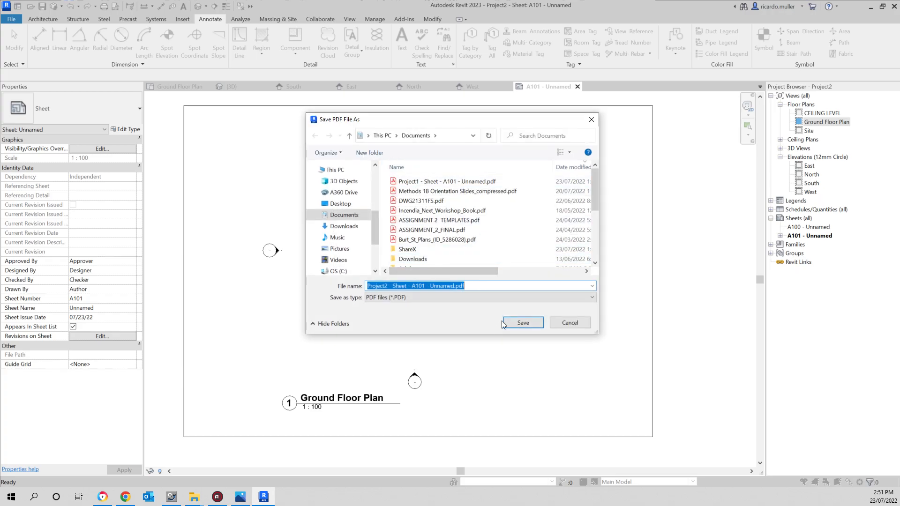
{"action": "left_click", "coordinate": [518, 323]}
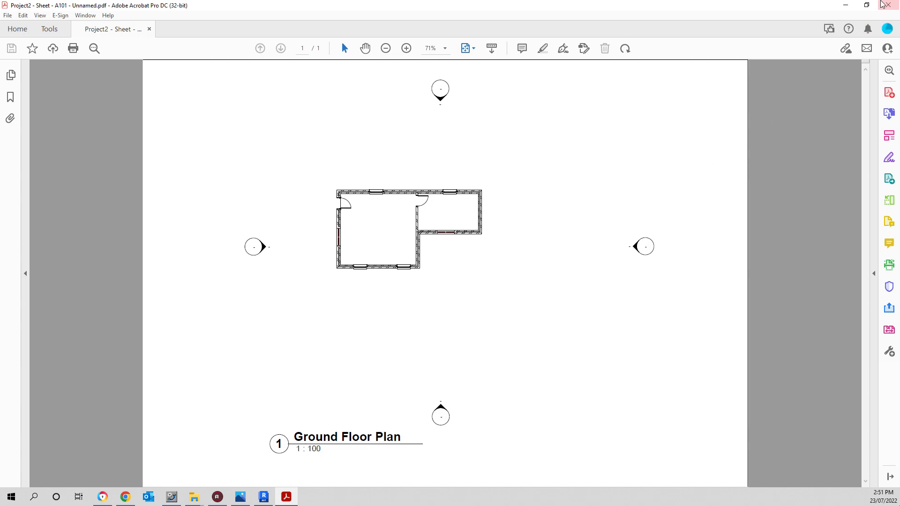
{"action": "left_click", "coordinate": [887, 5]}
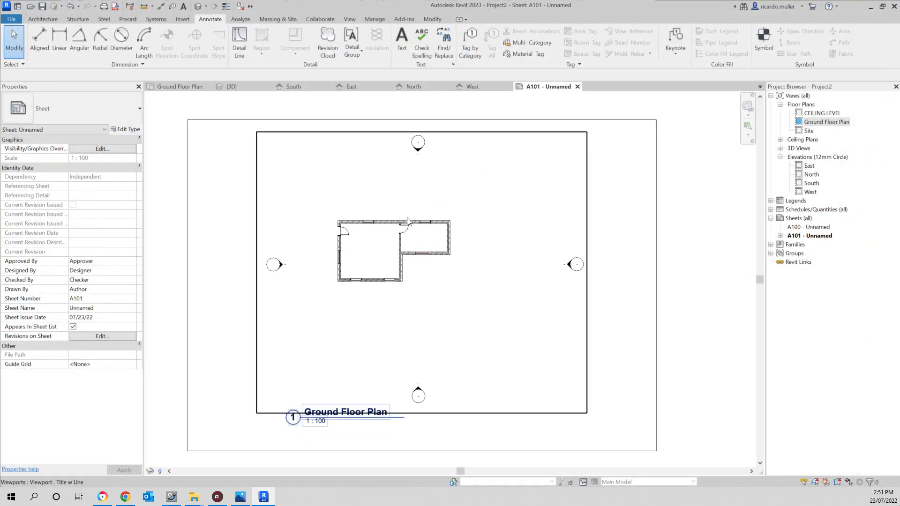
Step: Close all inactive views so only sheet A101 stays open
{"action": "middle_click_drag", "start_coordinate": [229, 216], "coordinate": [231, 220]}
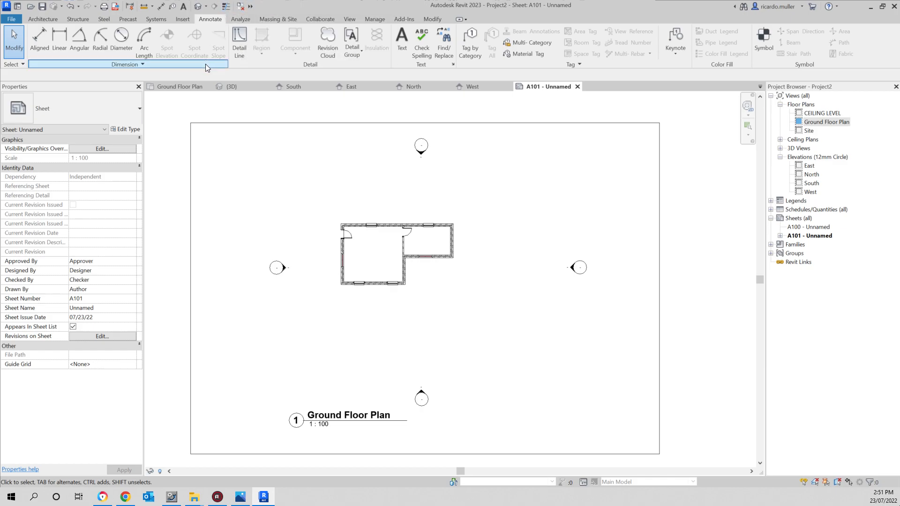
{"action": "left_click", "coordinate": [297, 151]}
{"action": "middle_click_drag", "start_coordinate": [226, 139], "coordinate": [232, 147]}
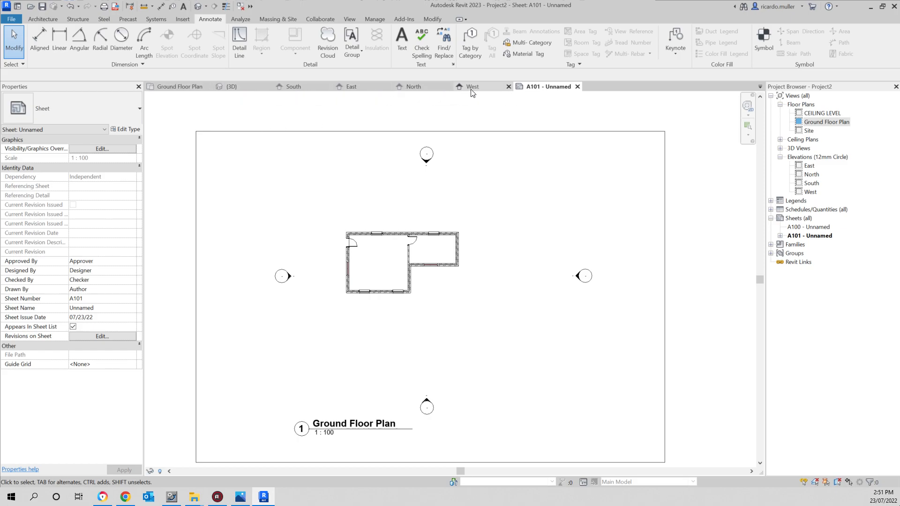
{"action": "left_click", "coordinate": [240, 6]}
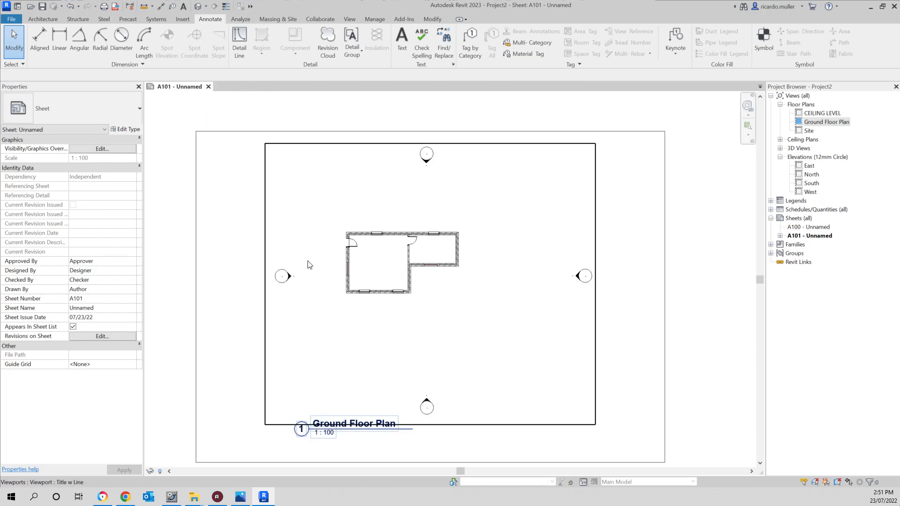
{"action": "middle_click_drag", "start_coordinate": [374, 257], "coordinate": [372, 250]}
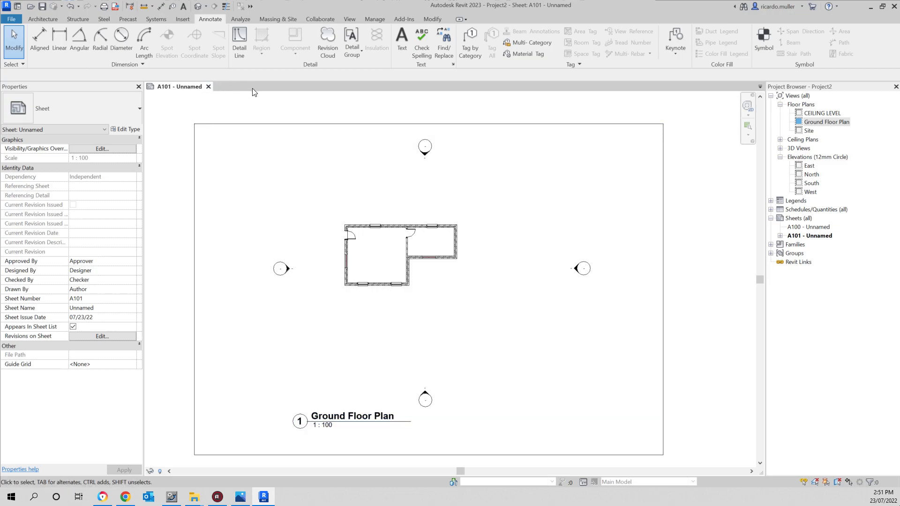
Step: Turn on Thin Lines and inspect the plan's walls, doors and windows up close on the sheet
{"action": "scroll", "coordinate": [279, 202], "scroll_direction": "up", "scroll_amount": 6}
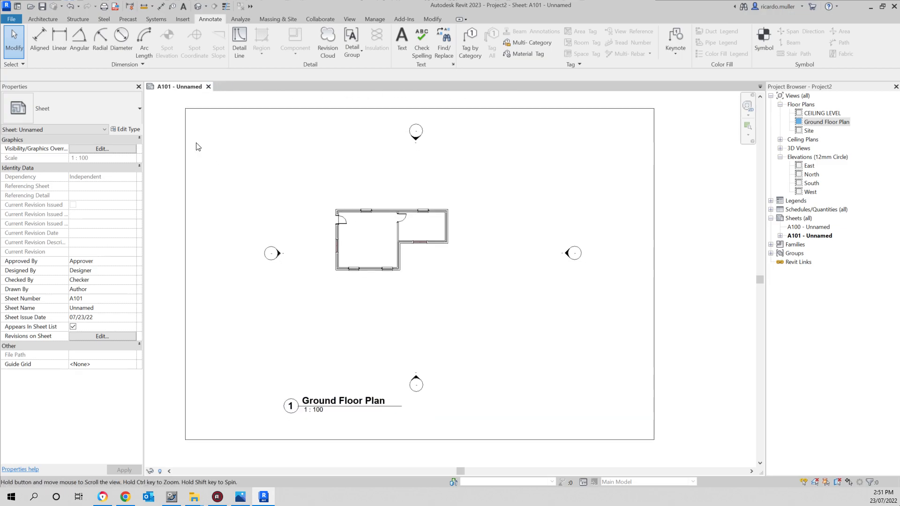
{"action": "middle_click_drag", "start_coordinate": [281, 180], "coordinate": [279, 176]}
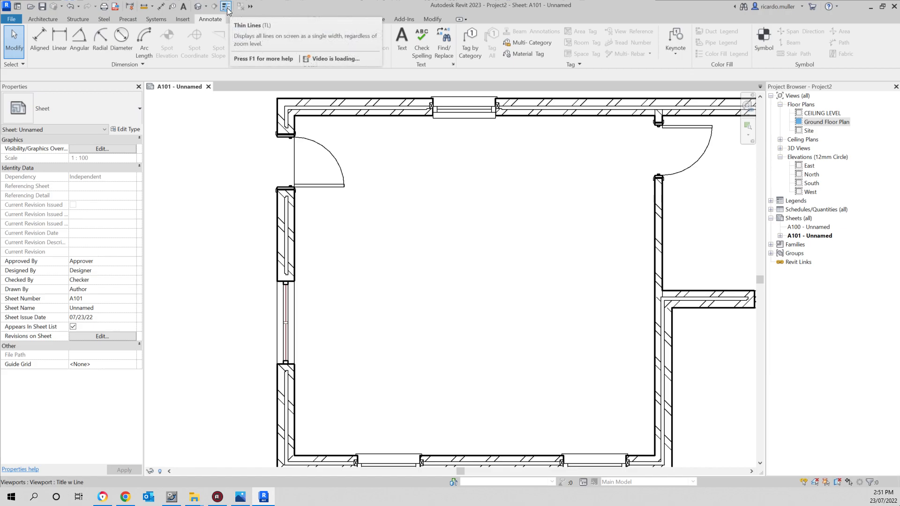
{"action": "left_click", "coordinate": [226, 7]}
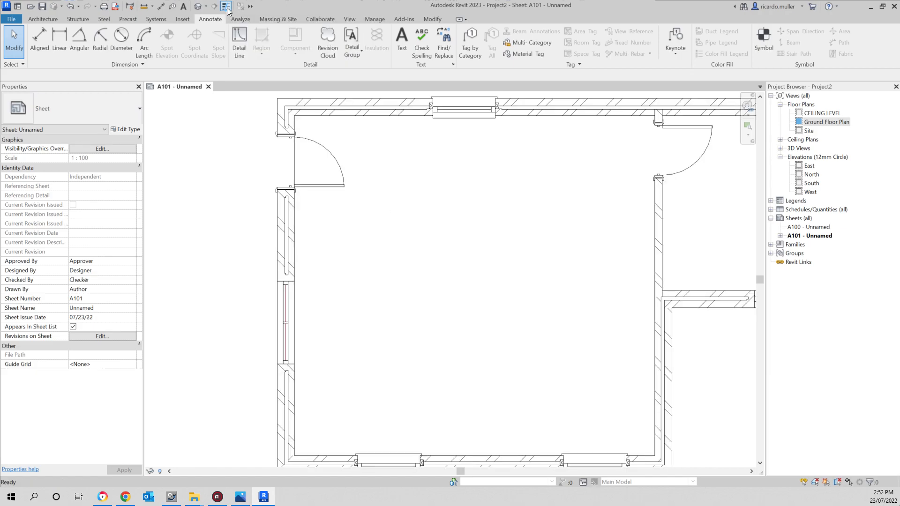
{"action": "scroll", "coordinate": [265, 187], "scroll_direction": "up", "scroll_amount": 3}
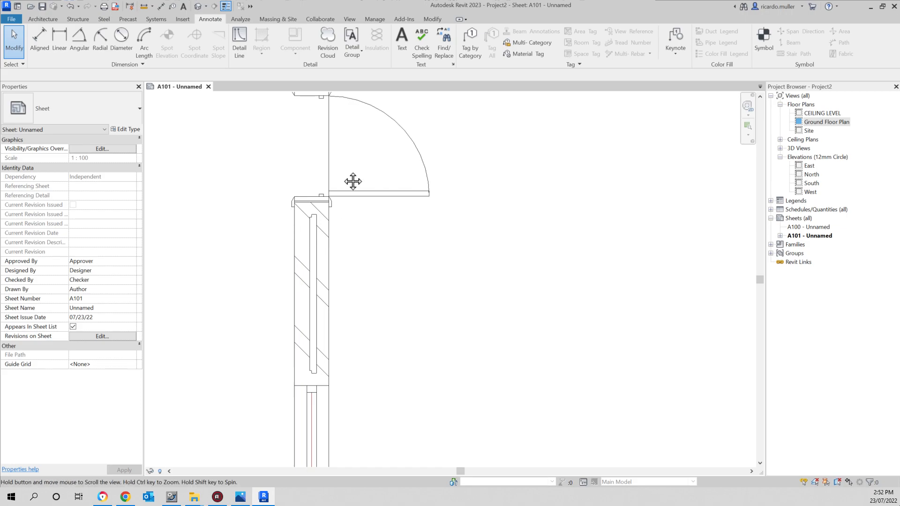
{"action": "middle_click_drag", "start_coordinate": [353, 180], "coordinate": [334, 337]}
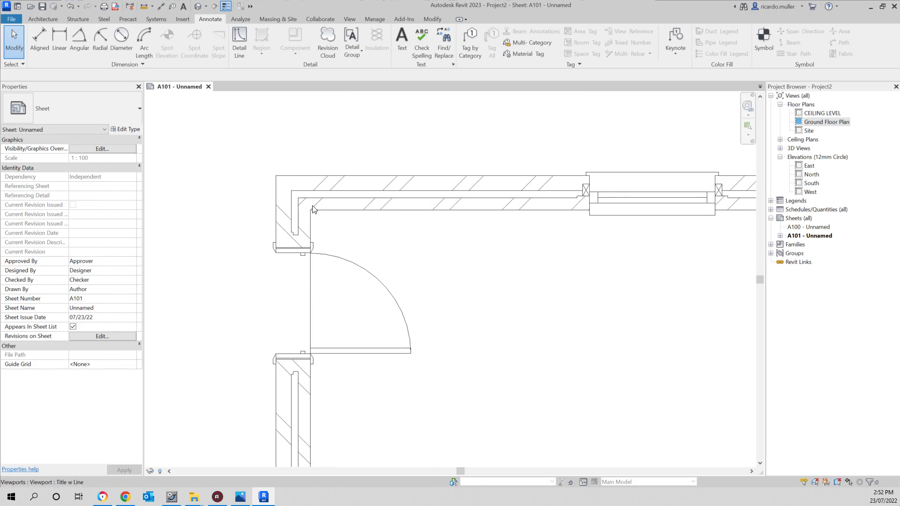
{"action": "middle_click_drag", "start_coordinate": [492, 210], "coordinate": [257, 173]}
{"action": "middle_click_drag", "start_coordinate": [457, 185], "coordinate": [361, 195]}
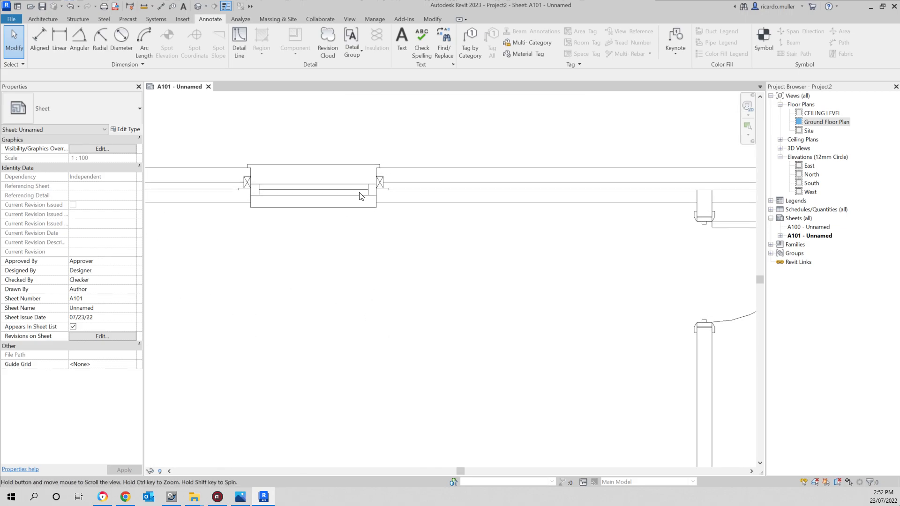
{"action": "middle_click_drag", "start_coordinate": [454, 184], "coordinate": [381, 191]}
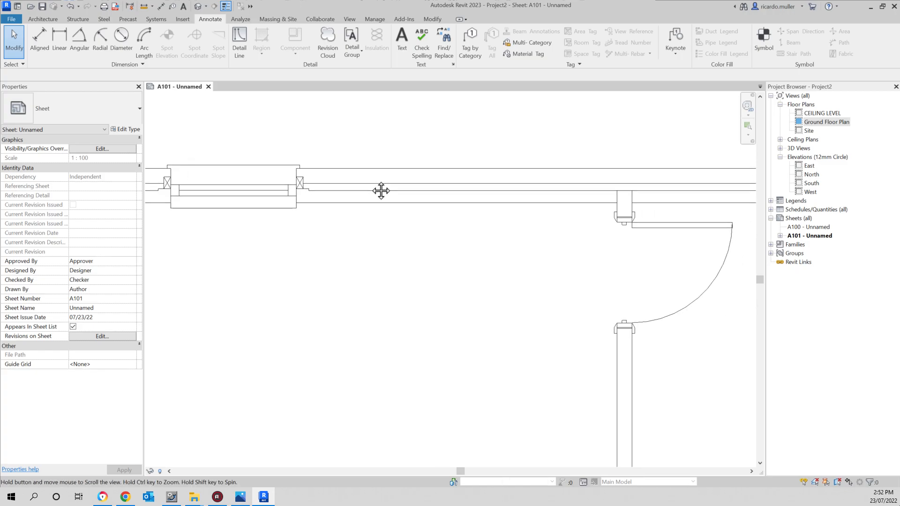
Step: Turn off Thin Lines and inspect the line weights of the plan's walls, windows and doors on the sheet
{"action": "left_click", "coordinate": [227, 7]}
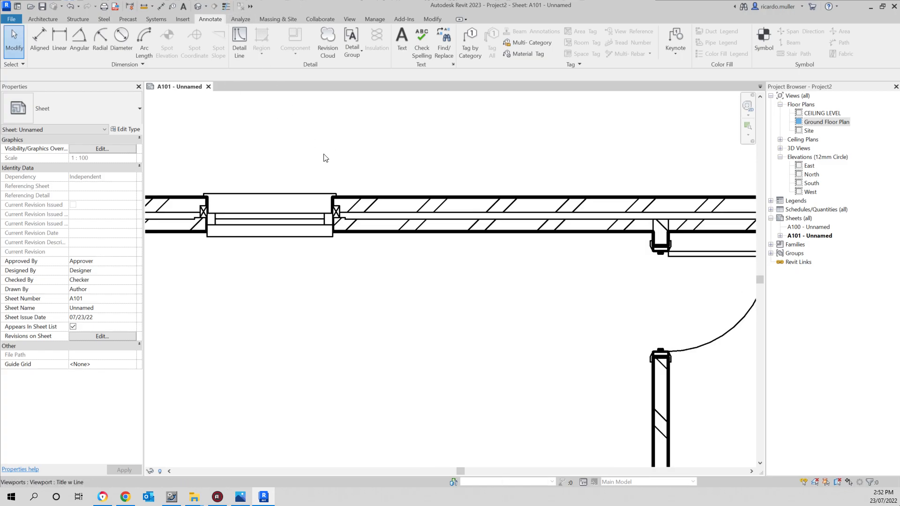
{"action": "scroll", "coordinate": [345, 212], "scroll_direction": "down", "scroll_amount": 4}
{"action": "middle_click_drag", "start_coordinate": [438, 217], "coordinate": [393, 151]}
{"action": "scroll", "coordinate": [559, 151], "scroll_direction": "up", "scroll_amount": 3}
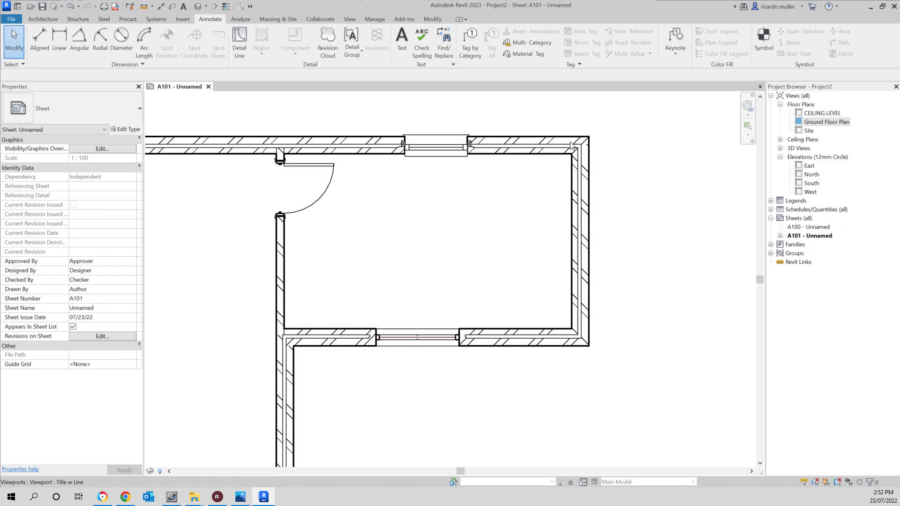
{"action": "scroll", "coordinate": [532, 138], "scroll_direction": "up", "scroll_amount": 2}
{"action": "scroll", "coordinate": [514, 172], "scroll_direction": "down", "scroll_amount": 2}
{"action": "scroll", "coordinate": [427, 169], "scroll_direction": "up", "scroll_amount": 3}
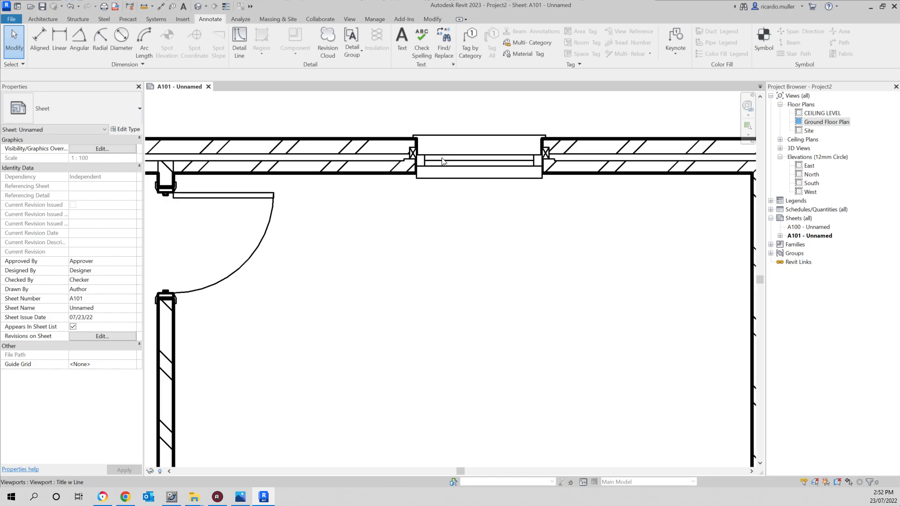
{"action": "scroll", "coordinate": [441, 161], "scroll_direction": "down", "scroll_amount": 4}
{"action": "scroll", "coordinate": [421, 161], "scroll_direction": "down", "scroll_amount": 1}
{"action": "mouse_move", "coordinate": [431, 174]}
{"action": "middle_mouse_down"}
{"action": "mouse_move", "coordinate": [462, 191]}
{"action": "mouse_move", "coordinate": [465, 204]}
{"action": "middle_mouse_up"}
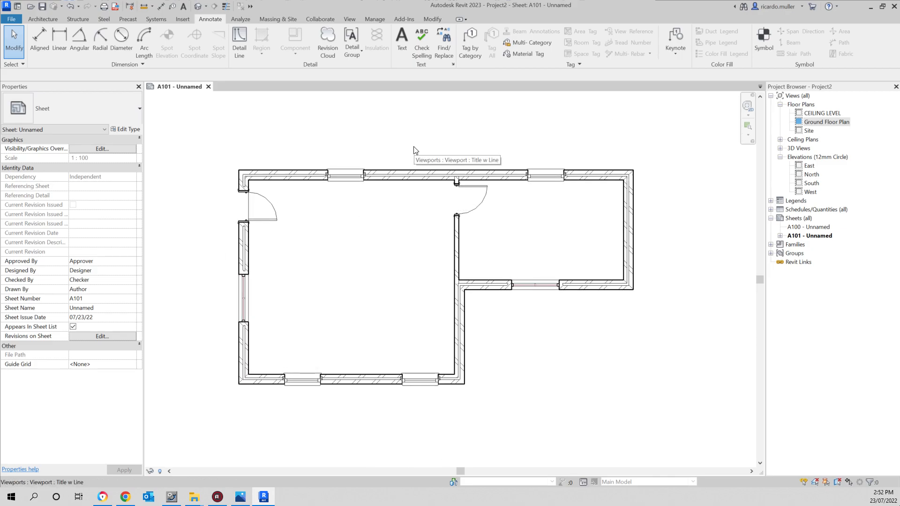
{"action": "mouse_move", "coordinate": [414, 150]}
{"action": "middle_mouse_down"}
{"action": "mouse_move", "coordinate": [423, 178]}
{"action": "mouse_move", "coordinate": [429, 170]}
{"action": "middle_mouse_up"}
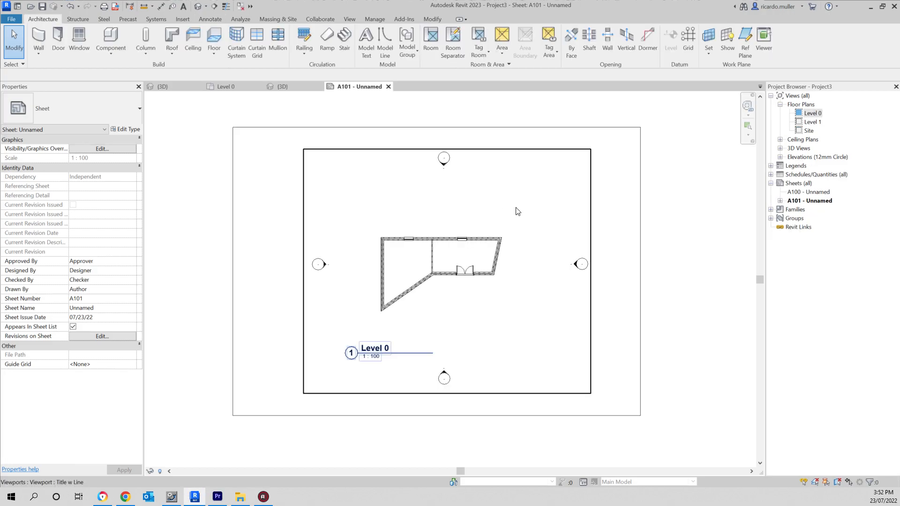
Step: Close the inactive views in Project3 and open the Level 0 floor plan from the project views
{"action": "left_click", "coordinate": [240, 8]}
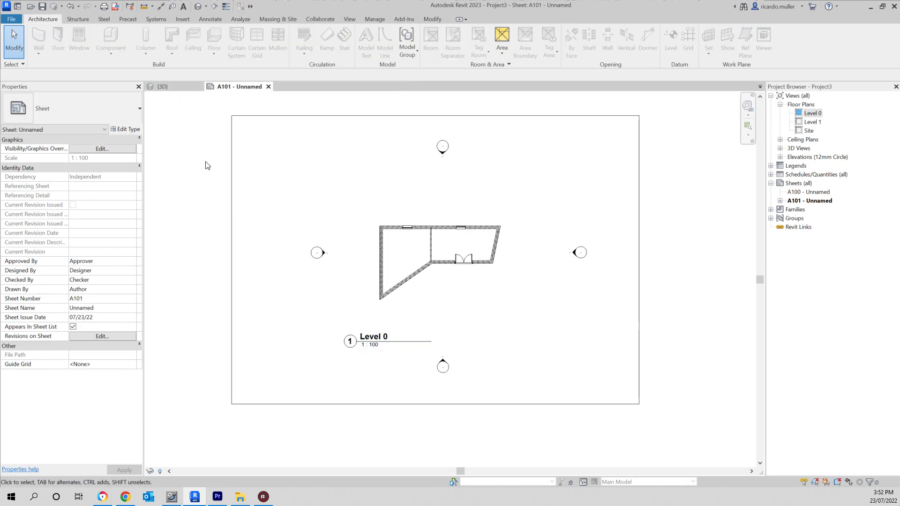
{"action": "middle_click_drag", "start_coordinate": [497, 200], "coordinate": [487, 201]}
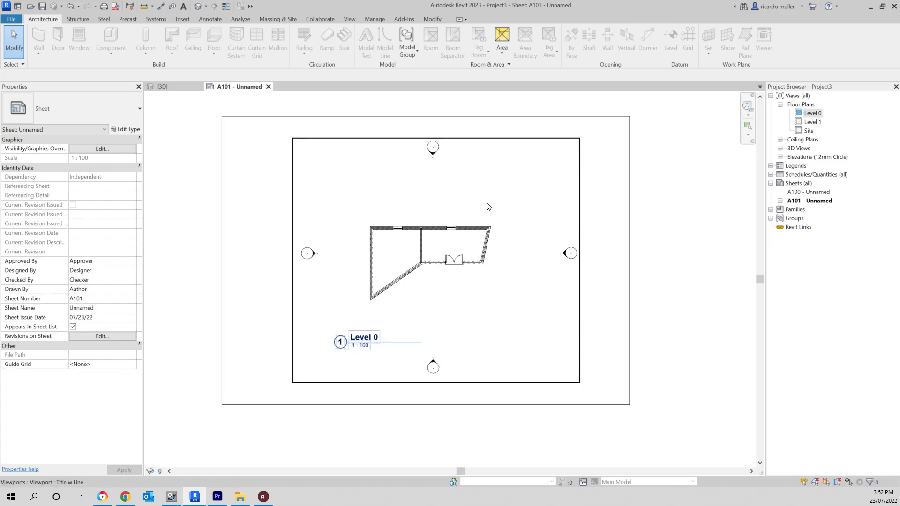
{"action": "double_click", "coordinate": [810, 114]}
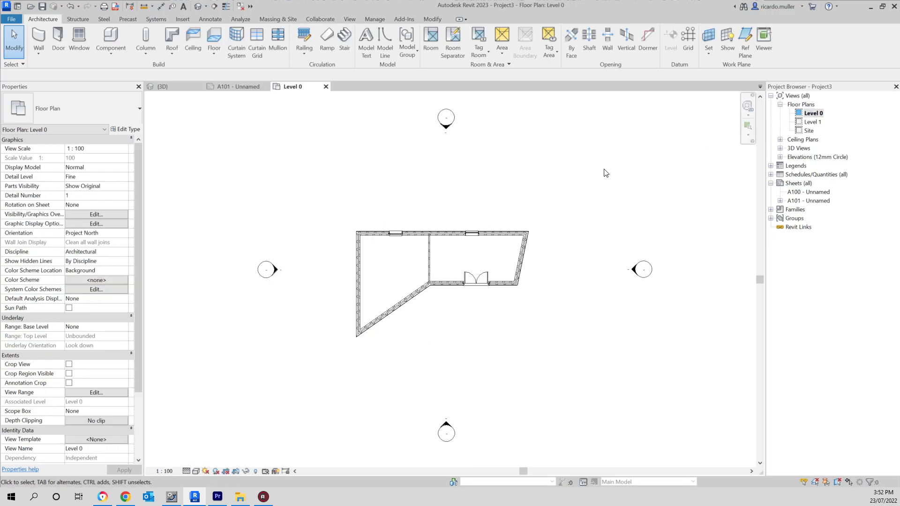
{"action": "scroll", "coordinate": [472, 260], "scroll_direction": "up", "scroll_amount": 2}
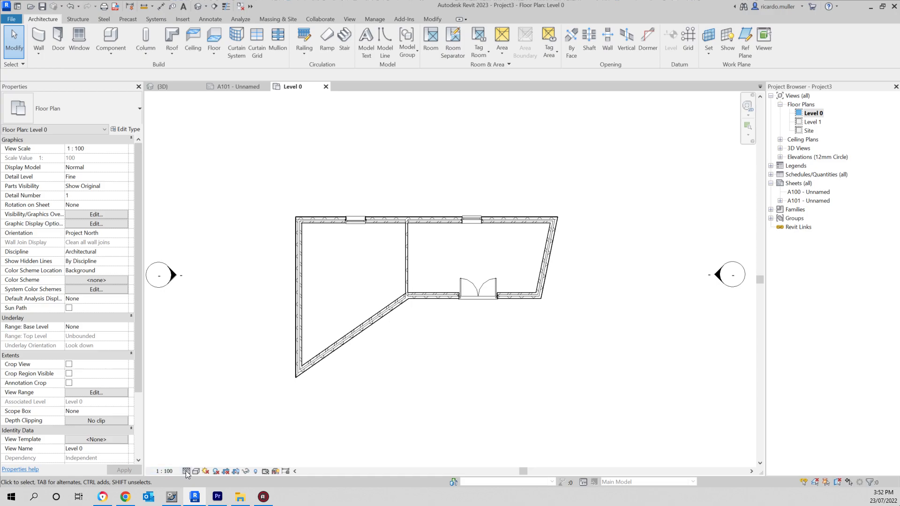
Step: Set the Level 0 floor plan's view scale to 1 : 100 and its detail level to Fine
{"action": "left_click", "coordinate": [165, 470]}
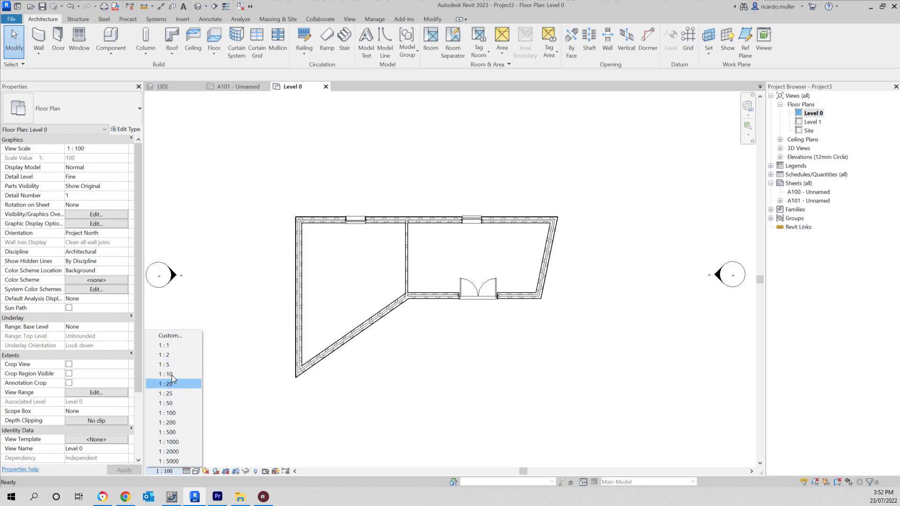
{"action": "left_click", "coordinate": [174, 414]}
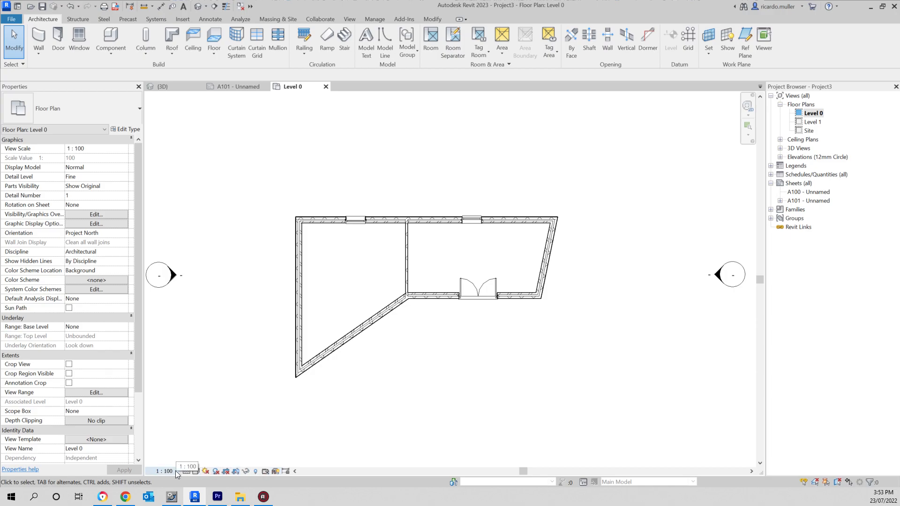
{"action": "left_click", "coordinate": [187, 470]}
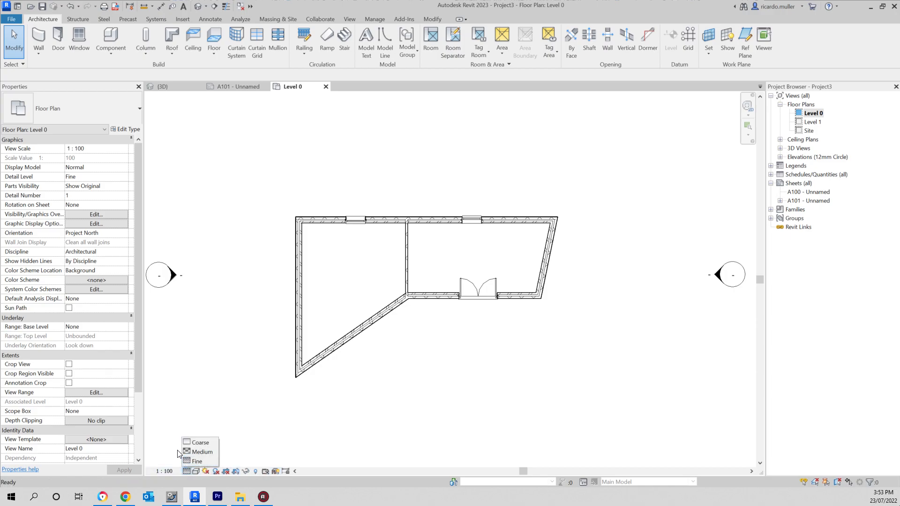
{"action": "left_click", "coordinate": [185, 465]}
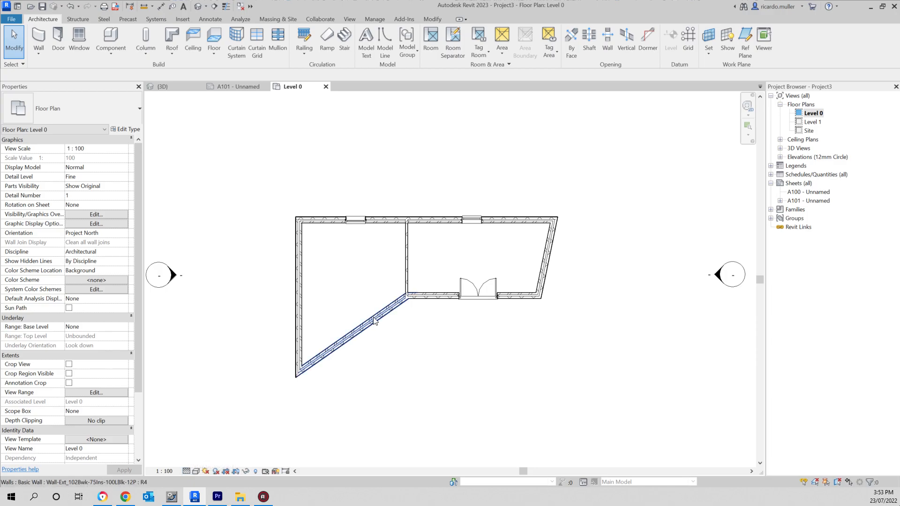
Step: Compare the plan's walls at Coarse detail level, and restore the detail level to Fine
{"action": "scroll", "coordinate": [384, 324], "scroll_direction": "up", "scroll_amount": 4}
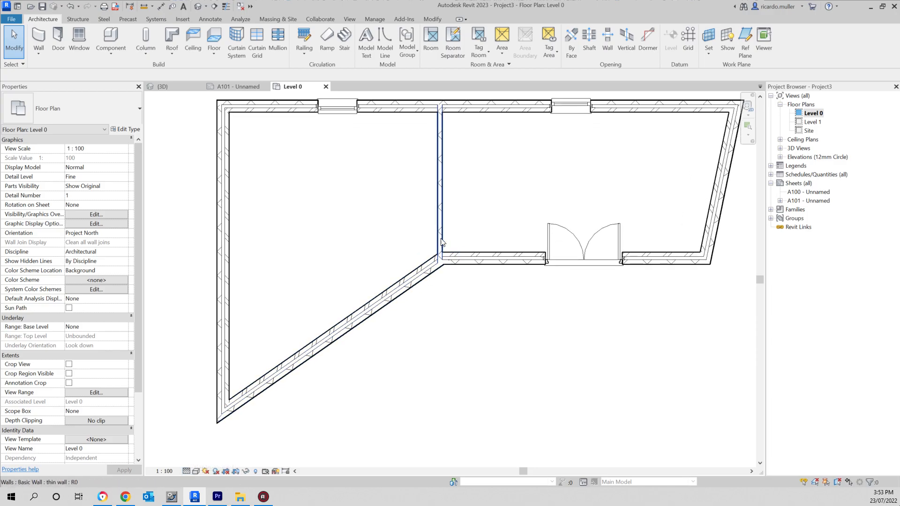
{"action": "middle_click_drag", "start_coordinate": [452, 243], "coordinate": [452, 272]}
{"action": "scroll", "coordinate": [471, 157], "scroll_direction": "down", "scroll_amount": 2}
{"action": "middle_click_drag", "start_coordinate": [448, 193], "coordinate": [394, 196]}
{"action": "left_click", "coordinate": [186, 470]}
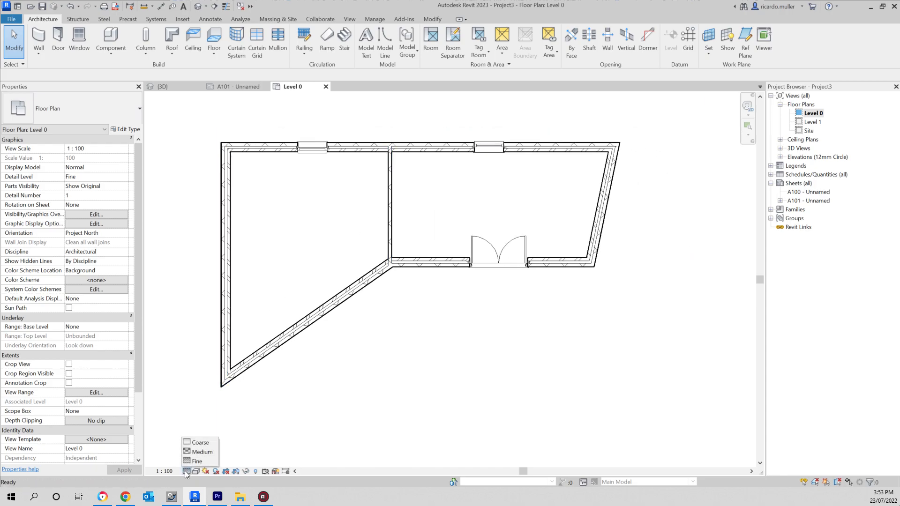
{"action": "left_click", "coordinate": [197, 441]}
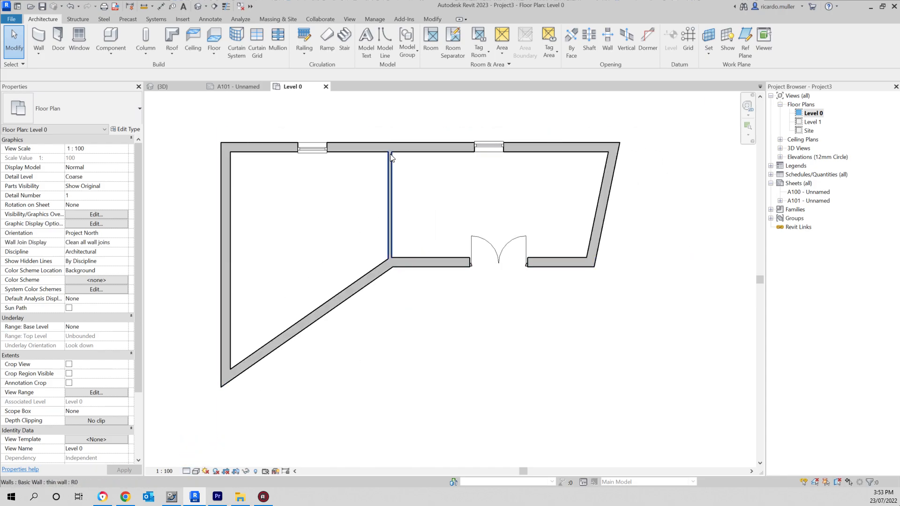
{"action": "middle_click_drag", "start_coordinate": [396, 177], "coordinate": [370, 206]}
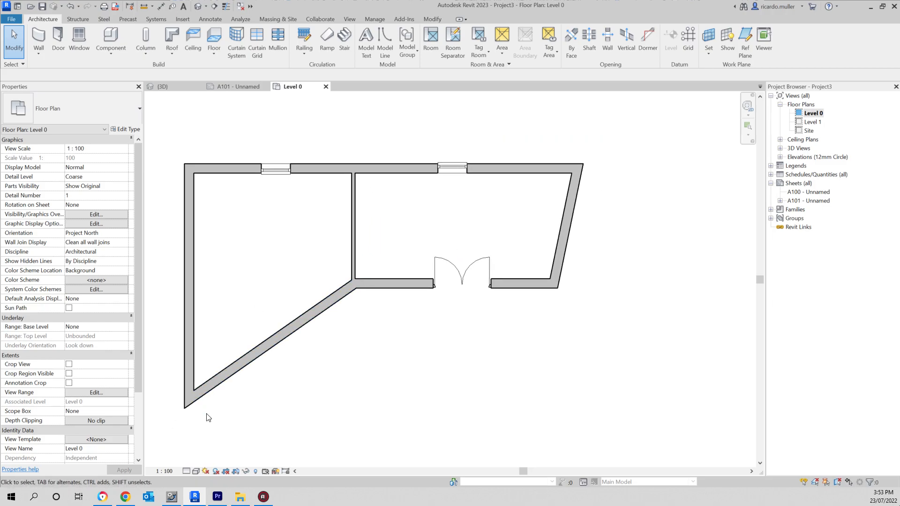
{"action": "left_click", "coordinate": [187, 471]}
{"action": "left_click", "coordinate": [194, 462]}
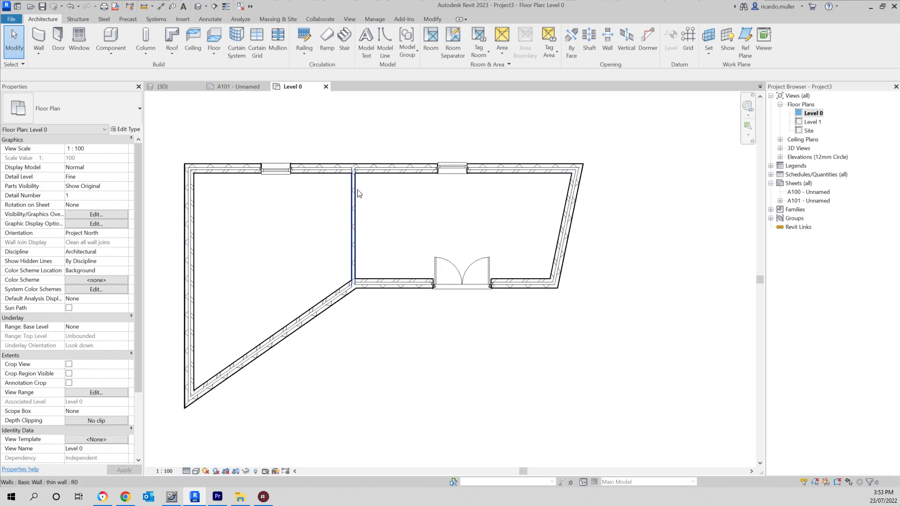
Step: Set the Level 0 floor plan's visual style to Wireframe
{"action": "scroll", "coordinate": [354, 183], "scroll_direction": "down", "scroll_amount": 1}
{"action": "middle_click_drag", "start_coordinate": [354, 183], "coordinate": [382, 189]}
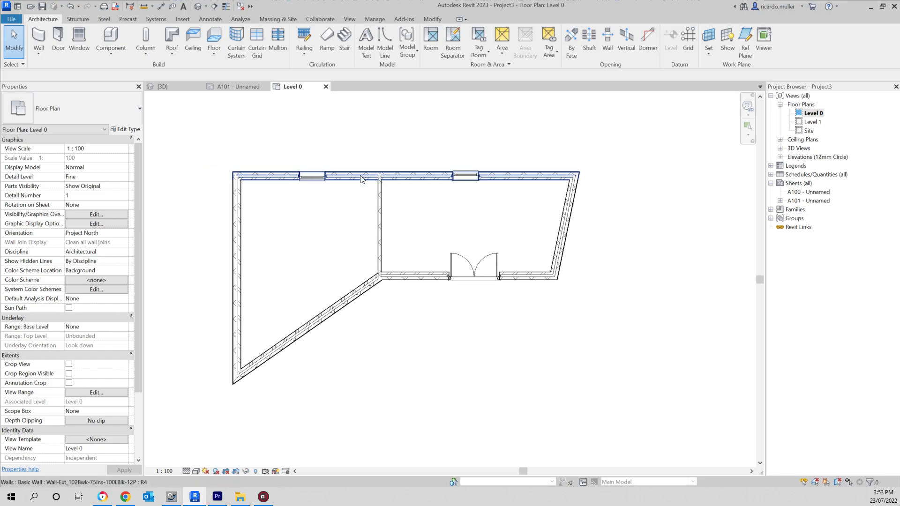
{"action": "scroll", "coordinate": [360, 180], "scroll_direction": "up", "scroll_amount": 1}
{"action": "scroll", "coordinate": [361, 179], "scroll_direction": "down", "scroll_amount": 1}
{"action": "left_click", "coordinate": [196, 471]}
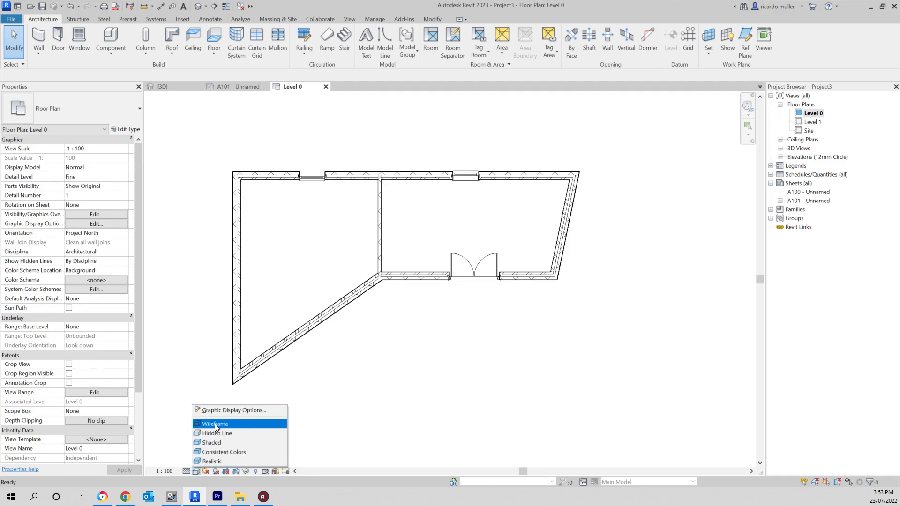
{"action": "left_click", "coordinate": [210, 425]}
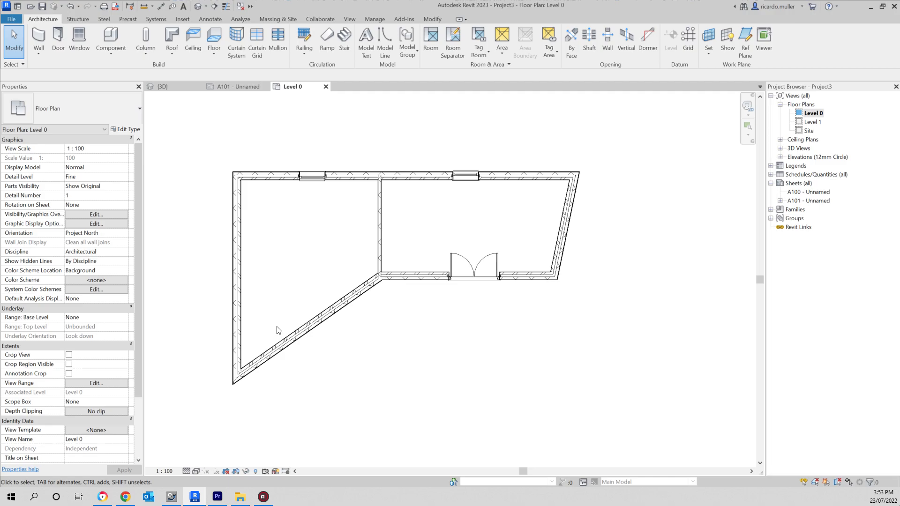
Step: Open the 3D view and set the thin interior wall's unconnected height to 4000
{"action": "left_click", "coordinate": [198, 6]}
{"action": "middle_click_drag", "start_coordinate": [484, 276], "coordinate": [352, 191], "text": "shift"}
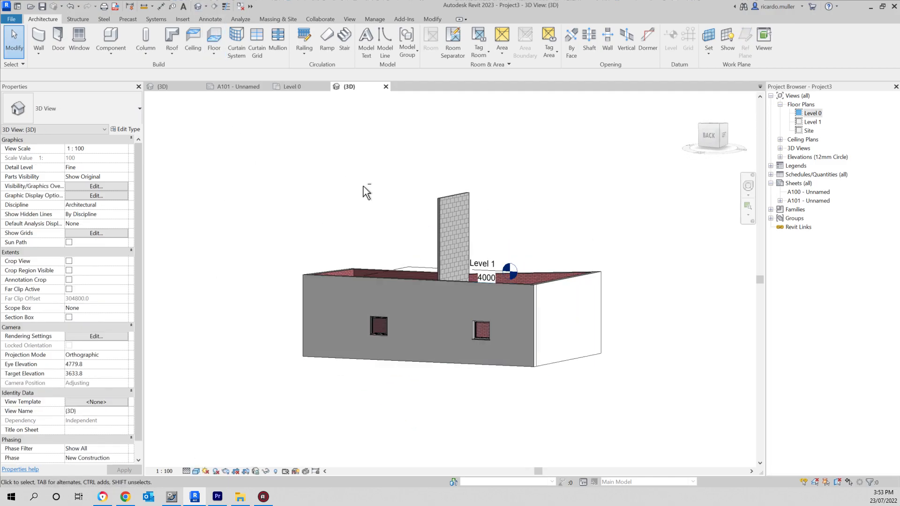
{"action": "left_click", "coordinate": [449, 200]}
{"action": "left_click", "coordinate": [96, 205]}
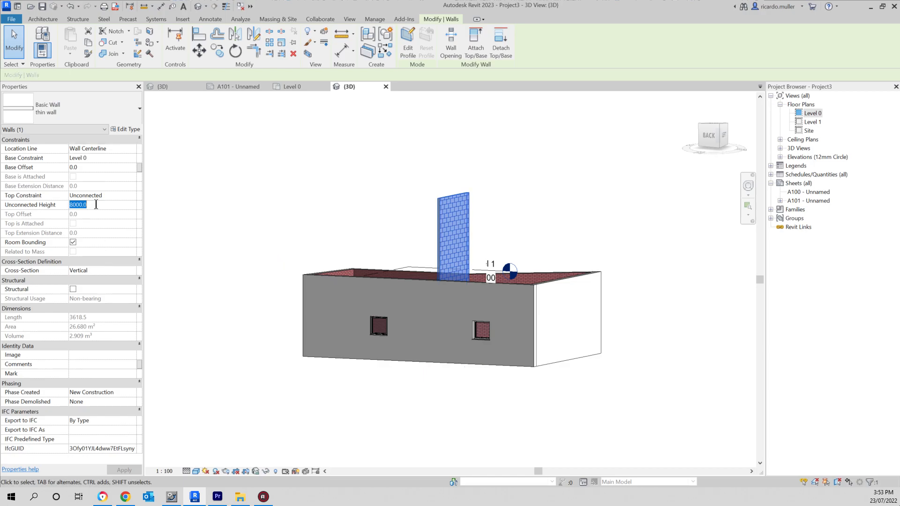
{"action": "type", "text": "4000"}
{"action": "key", "text": "Return"}
{"action": "left_click", "coordinate": [323, 183]}
Step: Compare the Wireframe and Hidden Line visual styles on the building in the 3D view
{"action": "middle_click_drag", "start_coordinate": [450, 288], "coordinate": [609, 337], "text": "shift"}
{"action": "left_click", "coordinate": [197, 471]}
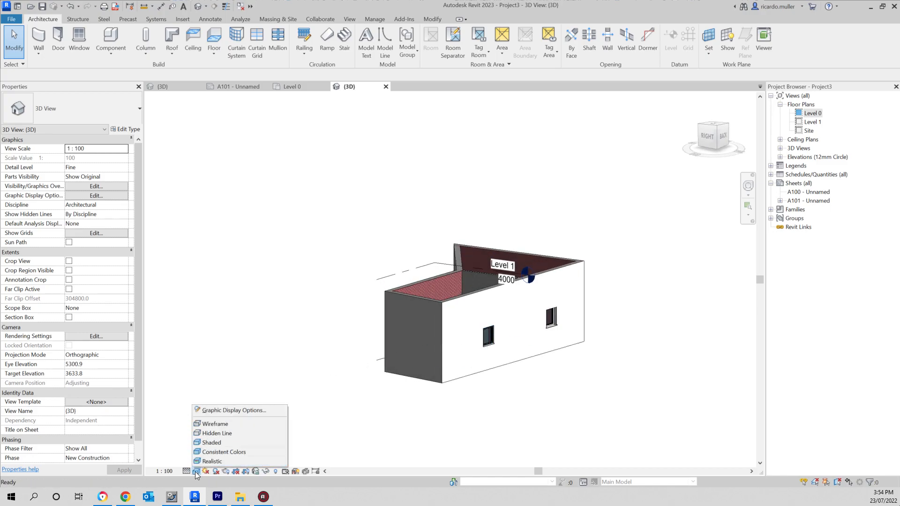
{"action": "left_click", "coordinate": [216, 423]}
{"action": "mouse_move", "coordinate": [413, 323]}
{"action": "middle_mouse_down", "text": "shift"}
{"action": "mouse_move", "coordinate": [411, 296]}
{"action": "mouse_move", "coordinate": [297, 333]}
{"action": "mouse_move", "coordinate": [303, 350]}
{"action": "mouse_move", "coordinate": [259, 249]}
{"action": "mouse_move", "coordinate": [532, 326]}
{"action": "mouse_move", "coordinate": [272, 375]}
{"action": "middle_mouse_up", "text": "shift"}
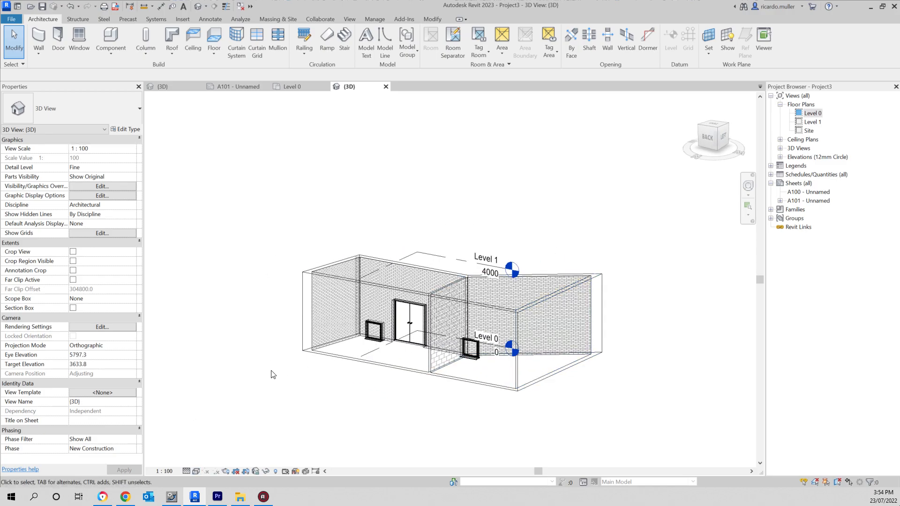
{"action": "left_click", "coordinate": [196, 471]}
{"action": "left_click", "coordinate": [217, 433]}
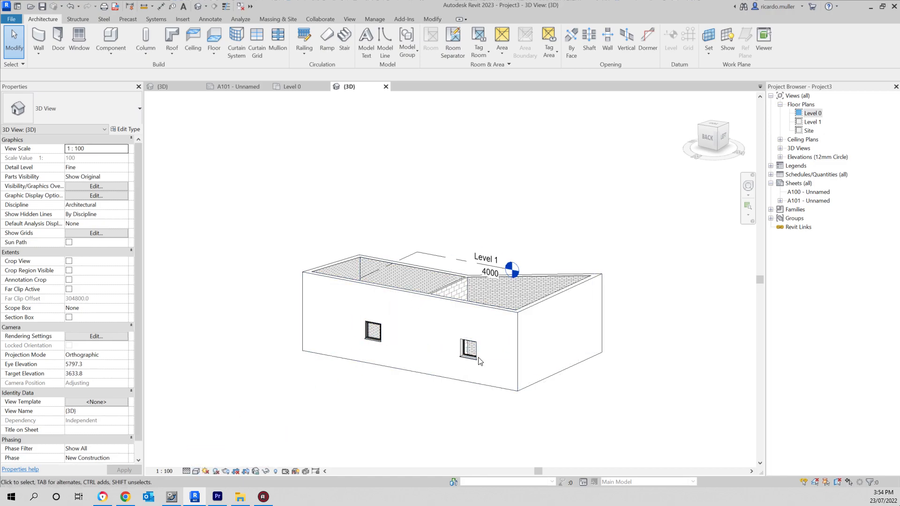
{"action": "middle_click_drag", "start_coordinate": [402, 298], "coordinate": [270, 417], "text": "shift"}
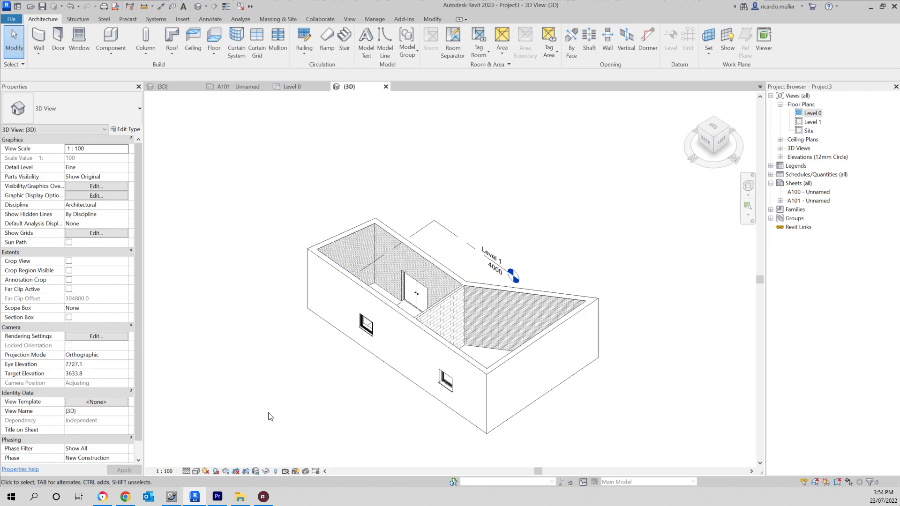
Step: Try the Shaded, Consistent Colors and Realistic visual styles on the 3D view
{"action": "left_click", "coordinate": [196, 471]}
{"action": "left_click", "coordinate": [216, 443]}
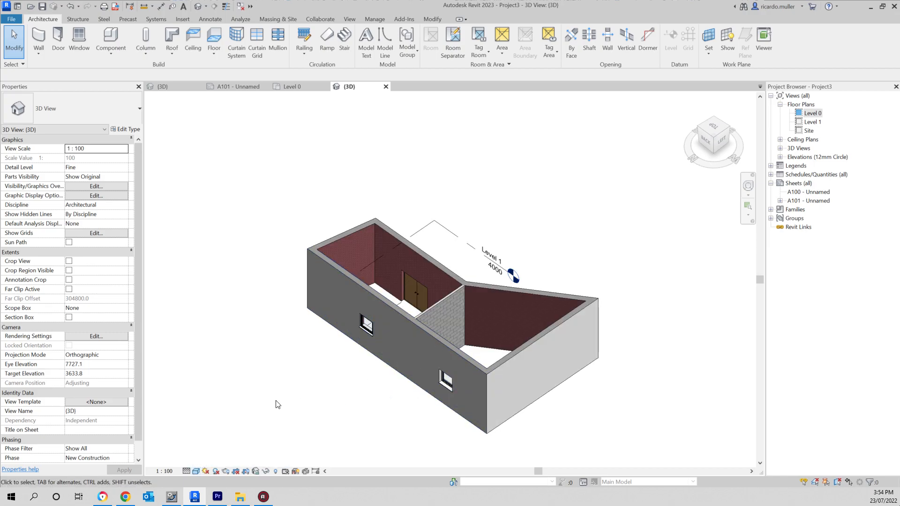
{"action": "left_click", "coordinate": [196, 471]}
{"action": "left_click", "coordinate": [216, 462]}
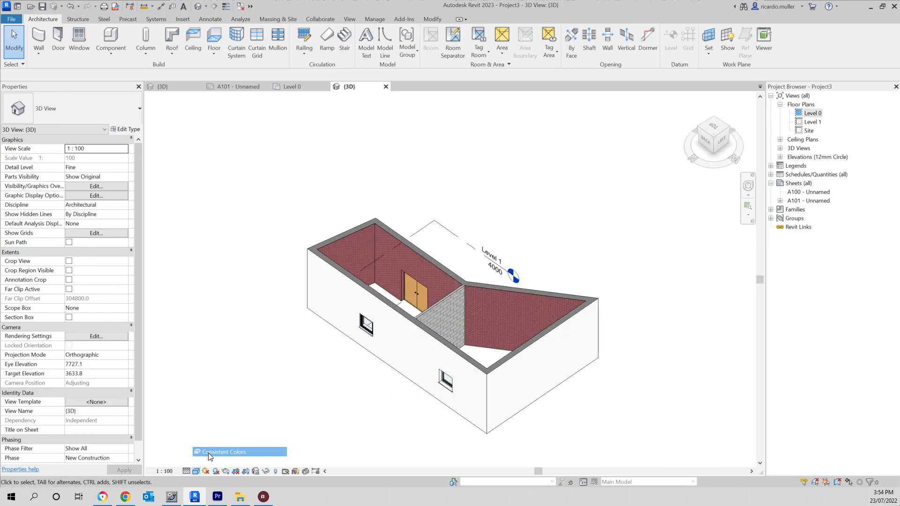
{"action": "left_click", "coordinate": [196, 472]}
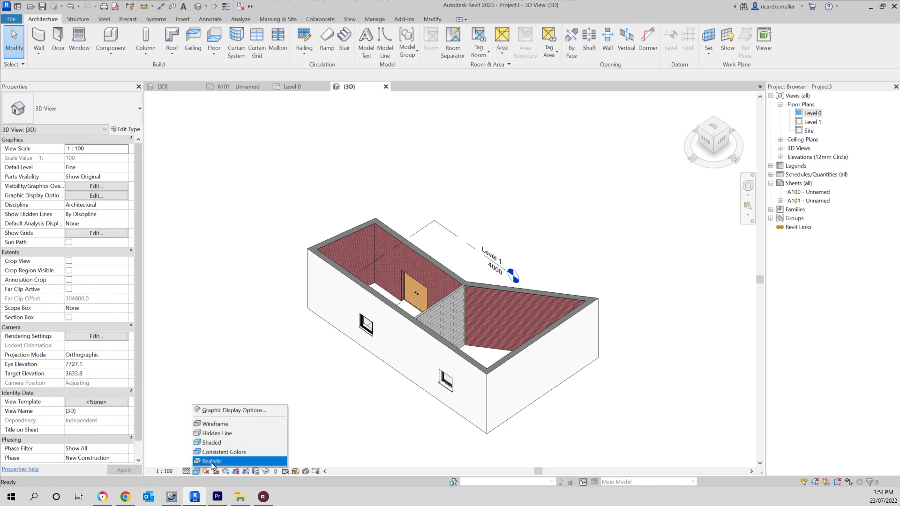
{"action": "left_click", "coordinate": [212, 462]}
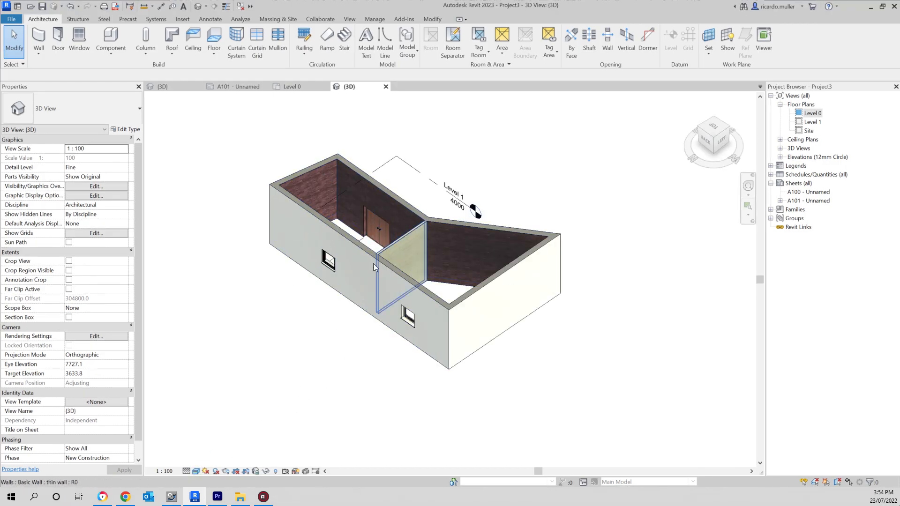
Step: Set the 3D view's visual style to Hidden Line
{"action": "left_click", "coordinate": [195, 471]}
{"action": "left_click", "coordinate": [209, 430]}
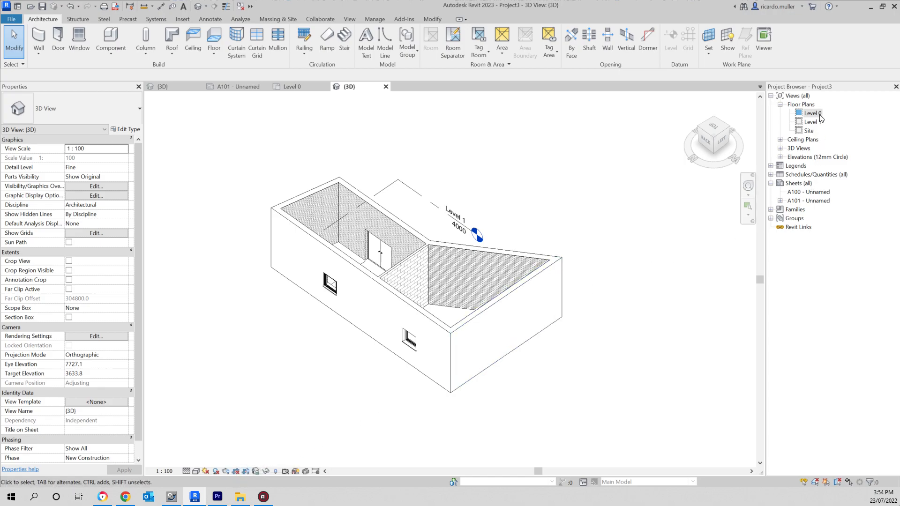
Step: Return to the Level 0 floor plan and turn on Crop View and Crop Region Visible
{"action": "double_click", "coordinate": [811, 113]}
{"action": "scroll", "coordinate": [402, 327], "scroll_direction": "down", "scroll_amount": 2}
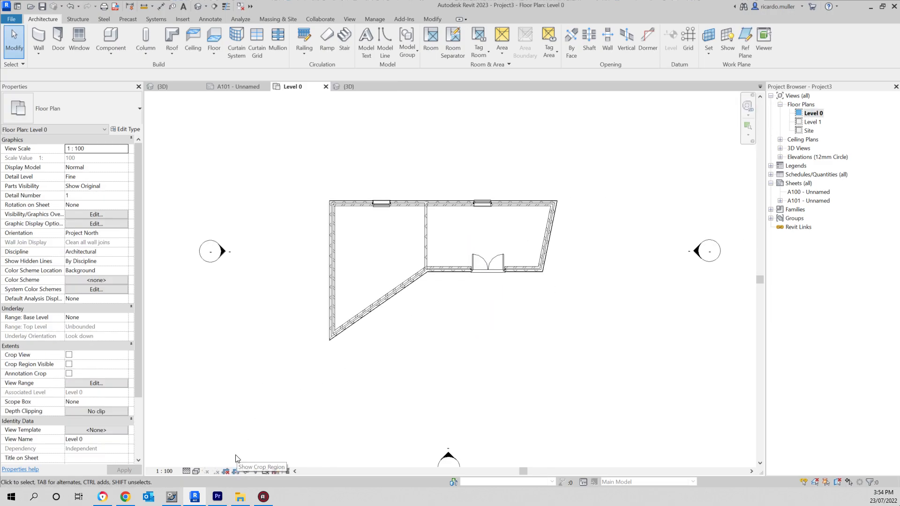
{"action": "left_click", "coordinate": [235, 471]}
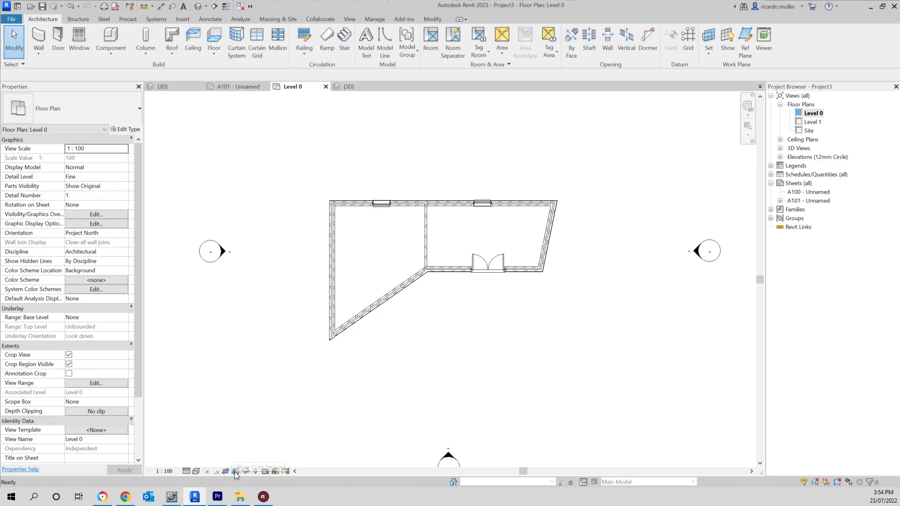
Step: Shrink the Level 0 crop region by pulling its right and top edges inward so they cut across the building
{"action": "scroll", "coordinate": [264, 367], "scroll_direction": "down", "scroll_amount": 2}
{"action": "scroll", "coordinate": [264, 367], "scroll_direction": "down", "scroll_amount": 1}
{"action": "left_click", "coordinate": [431, 261]}
{"action": "middle_click_drag", "start_coordinate": [362, 359], "coordinate": [390, 341]}
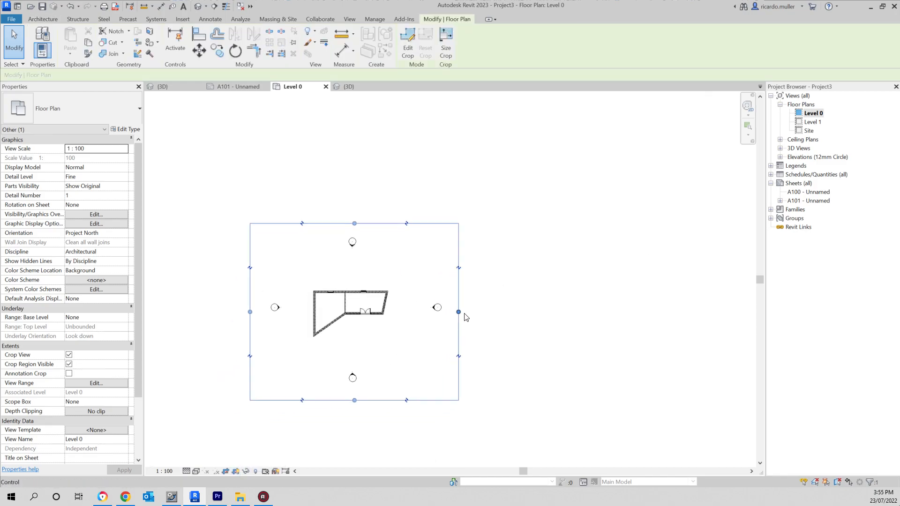
{"action": "left_click_drag", "start_coordinate": [459, 312], "coordinate": [379, 311]}
{"action": "left_click_drag", "start_coordinate": [314, 224], "coordinate": [312, 293]}
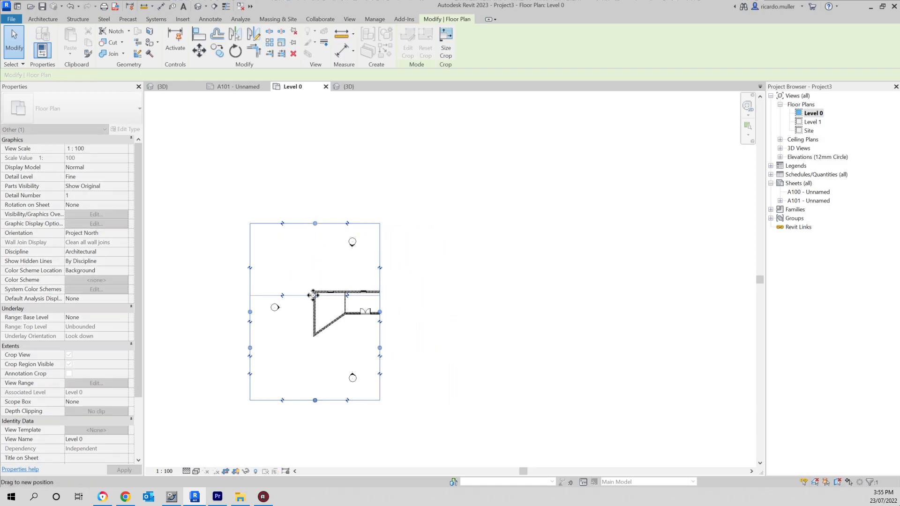
{"action": "scroll", "coordinate": [250, 347], "scroll_direction": "up", "scroll_amount": 1}
{"action": "left_click", "coordinate": [411, 261]}
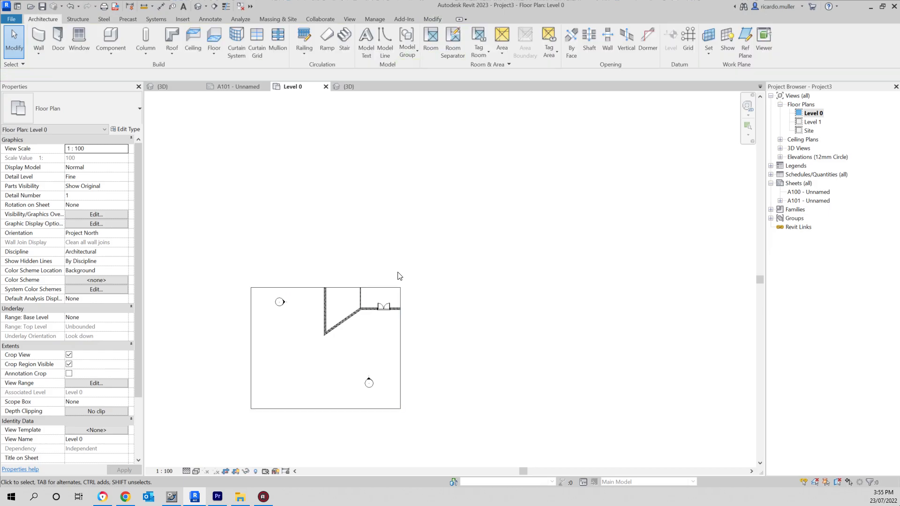
{"action": "scroll", "coordinate": [363, 227], "scroll_direction": "up", "scroll_amount": 2}
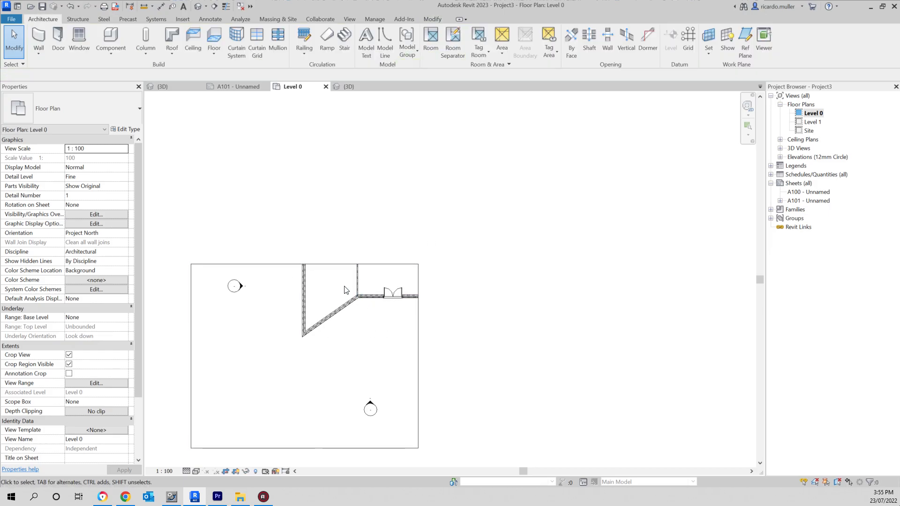
{"action": "scroll", "coordinate": [305, 305], "scroll_direction": "up", "scroll_amount": 2}
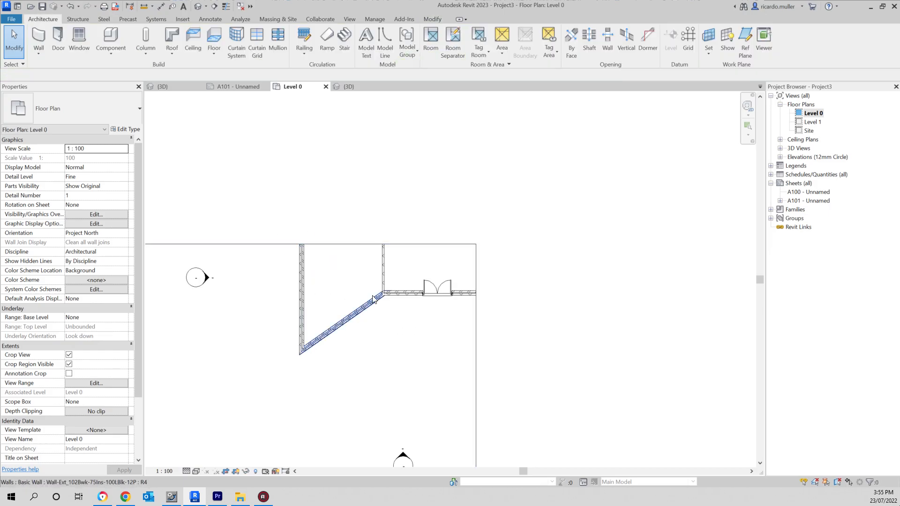
{"action": "scroll", "coordinate": [365, 286], "scroll_direction": "down", "scroll_amount": 3}
{"action": "middle_click_drag", "start_coordinate": [407, 301], "coordinate": [374, 315]}
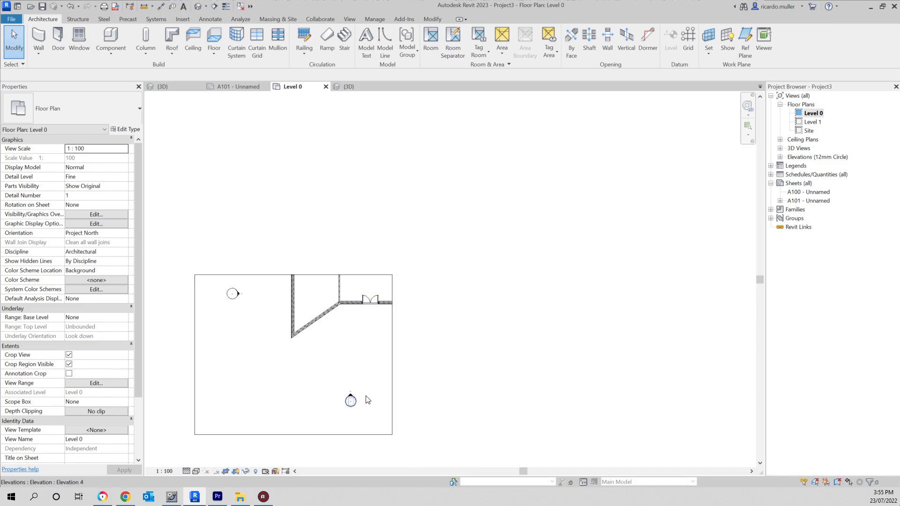
Step: Enlarge the Level 0 crop region so it encloses the whole building and all four elevation markers
{"action": "left_click", "coordinate": [392, 371]}
{"action": "scroll", "coordinate": [366, 365], "scroll_direction": "down", "scroll_amount": 2}
{"action": "left_click_drag", "start_coordinate": [383, 358], "coordinate": [533, 358]}
{"action": "left_click_drag", "start_coordinate": [392, 306], "coordinate": [396, 218]}
{"action": "left_click_drag", "start_coordinate": [534, 317], "coordinate": [466, 314]}
{"action": "scroll", "coordinate": [319, 366], "scroll_direction": "up", "scroll_amount": 2}
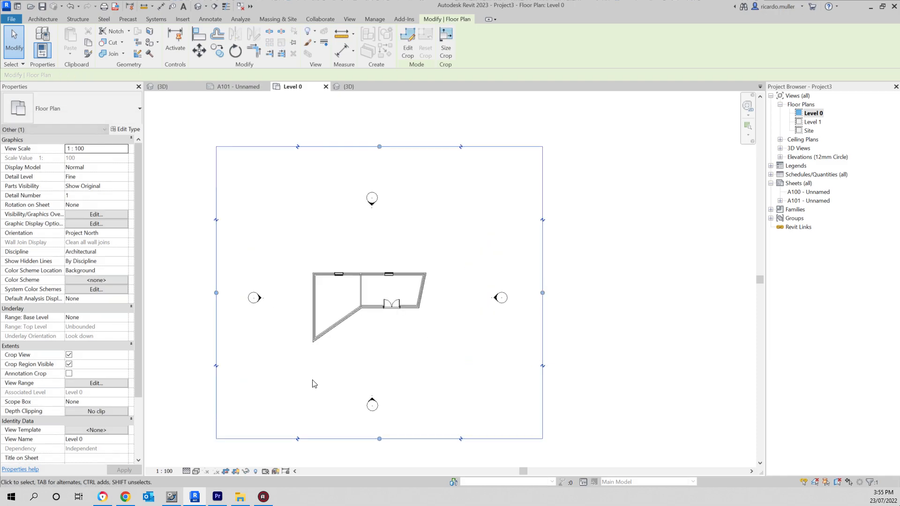
{"action": "left_click", "coordinate": [286, 394]}
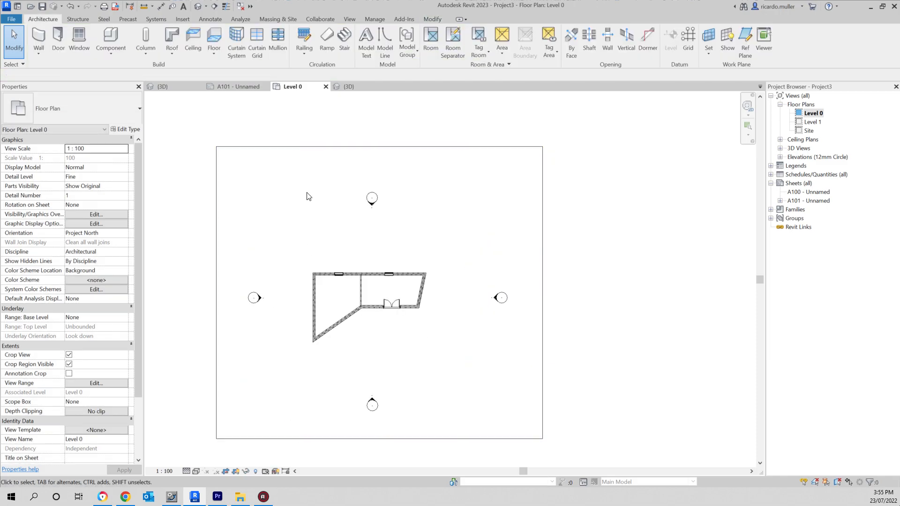
Step: Hide and reshow the crop region, and pull its right edge inward across the building's right-hand room
{"action": "left_click", "coordinate": [236, 471]}
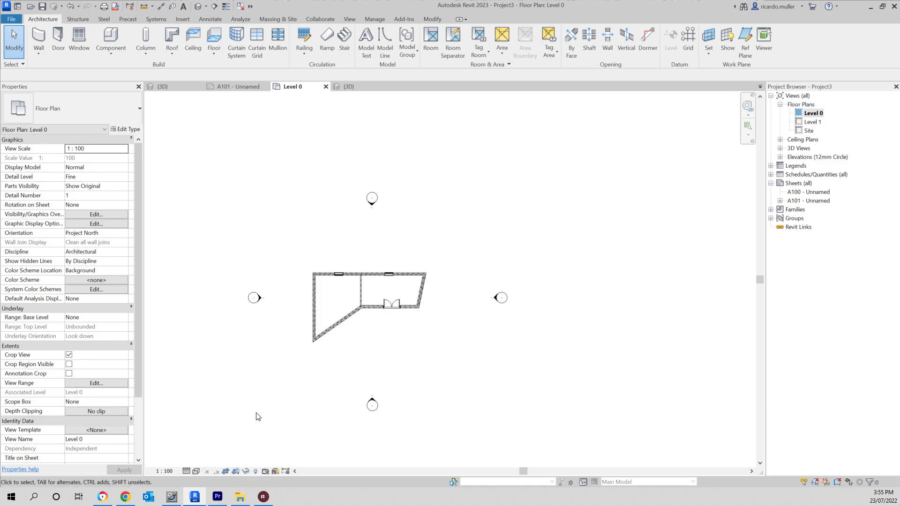
{"action": "left_click", "coordinate": [236, 471]}
{"action": "left_click", "coordinate": [542, 337]}
{"action": "left_click_drag", "start_coordinate": [542, 295], "coordinate": [405, 294]}
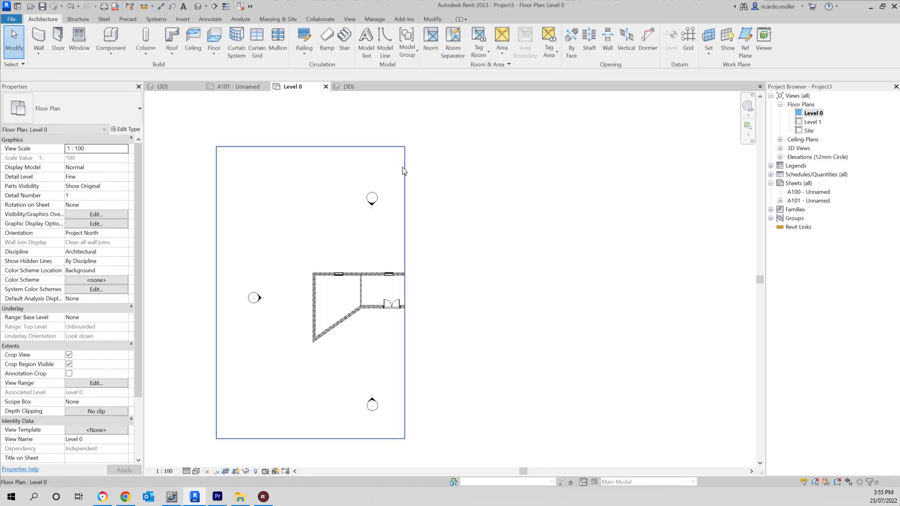
{"action": "scroll", "coordinate": [412, 322], "scroll_direction": "up", "scroll_amount": 2}
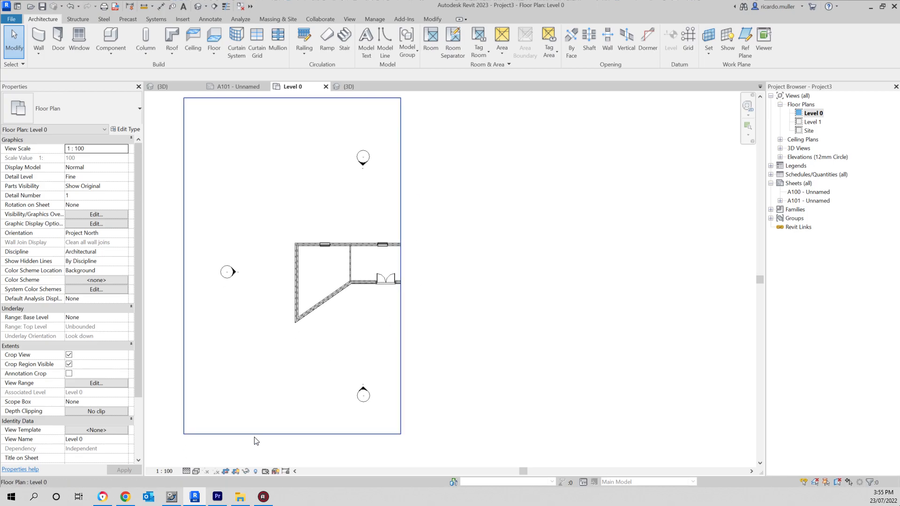
Step: Toggle Crop View off and on, and toggle Crop Region Visible off and on, to compare their effects on the plan
{"action": "left_click", "coordinate": [224, 472]}
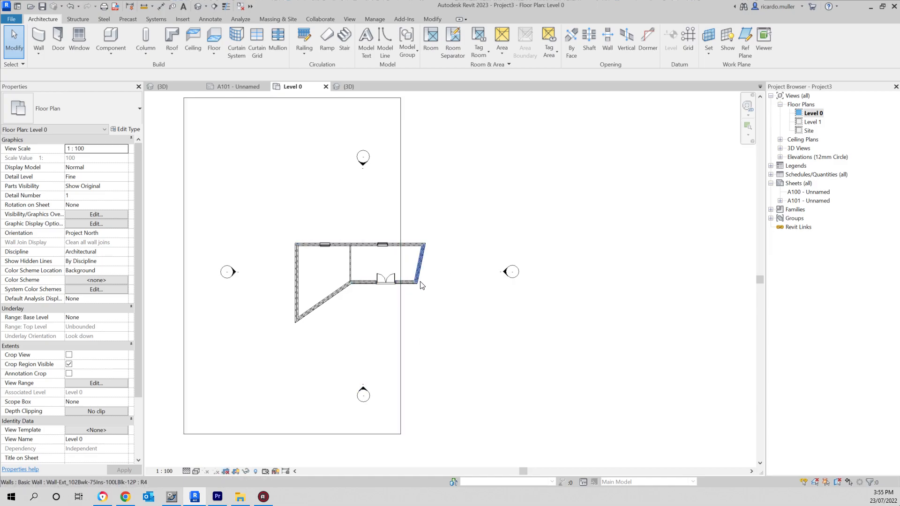
{"action": "left_click", "coordinate": [225, 472]}
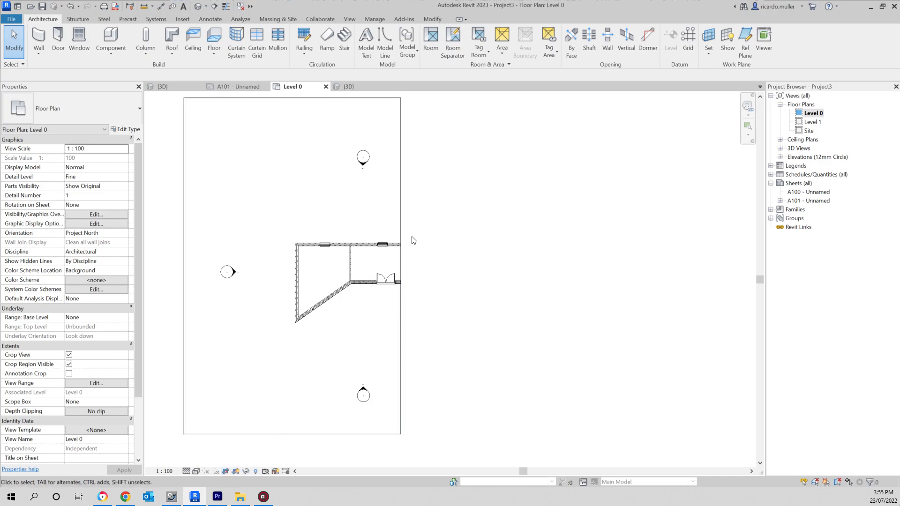
{"action": "left_click", "coordinate": [237, 472]}
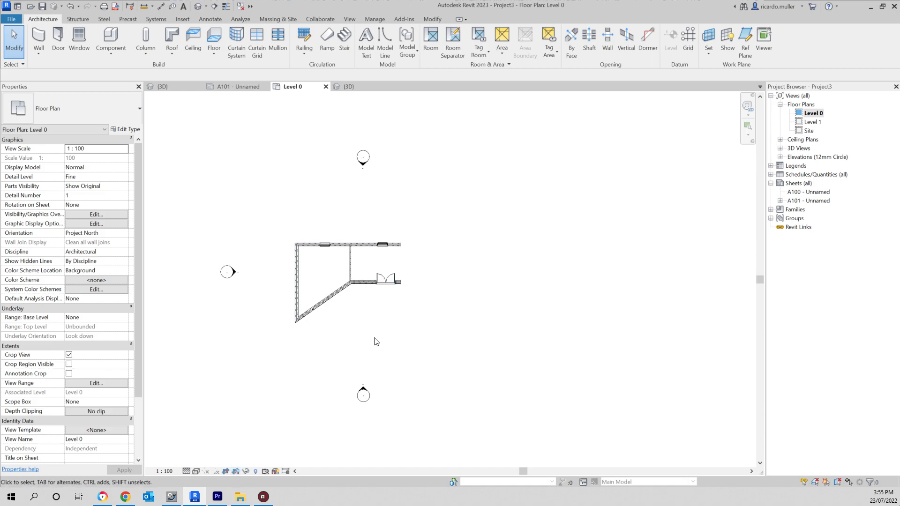
{"action": "left_click", "coordinate": [235, 472]}
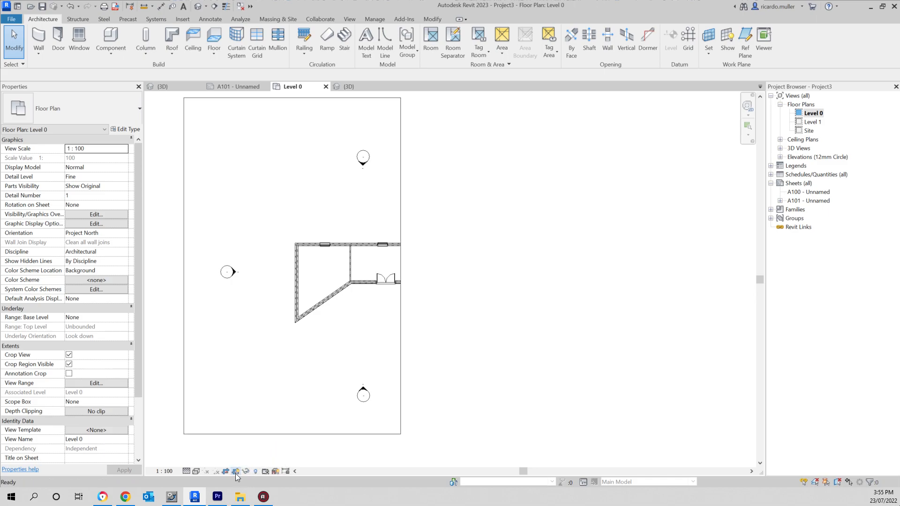
Step: Widen the crop region past the right-hand elevation marker and turn off Crop Region Visible
{"action": "left_click", "coordinate": [371, 322]}
{"action": "left_click_drag", "start_coordinate": [371, 293], "coordinate": [496, 293]}
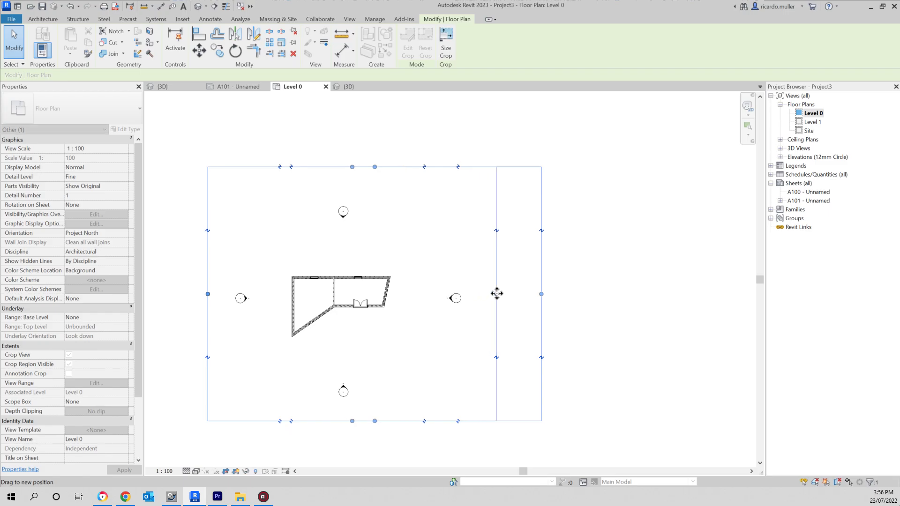
{"action": "left_click", "coordinate": [237, 472]}
{"action": "scroll", "coordinate": [334, 283], "scroll_direction": "up", "scroll_amount": 3}
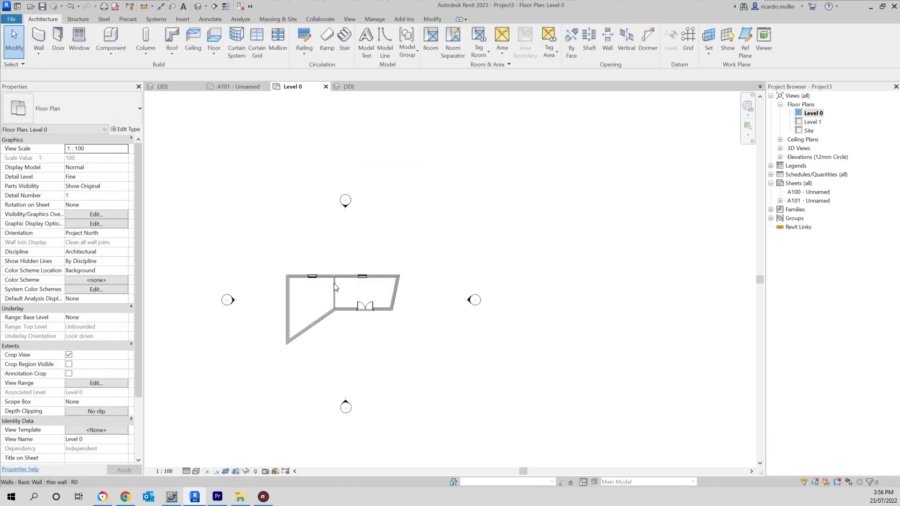
{"action": "middle_click_drag", "start_coordinate": [374, 282], "coordinate": [423, 261]}
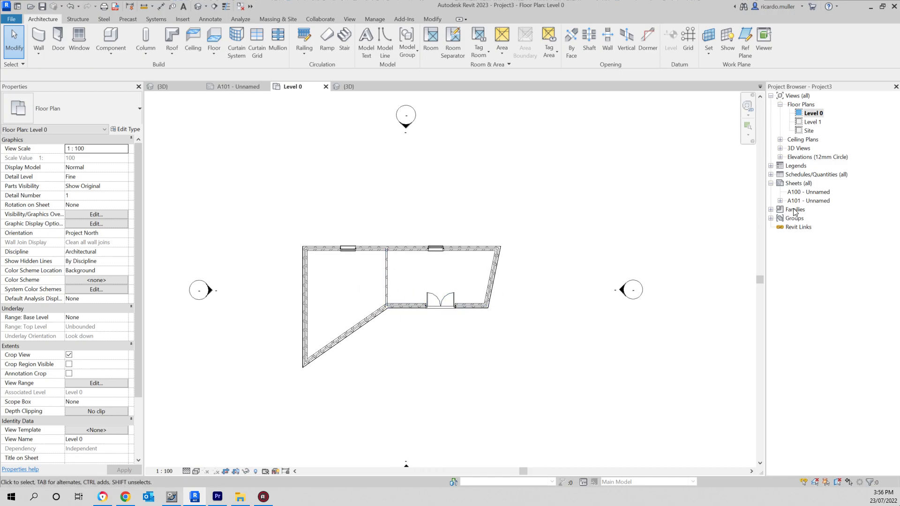
Step: Open sheet A100 and switch to sheet A101, which holds the Level 0 plan
{"action": "double_click", "coordinate": [813, 193]}
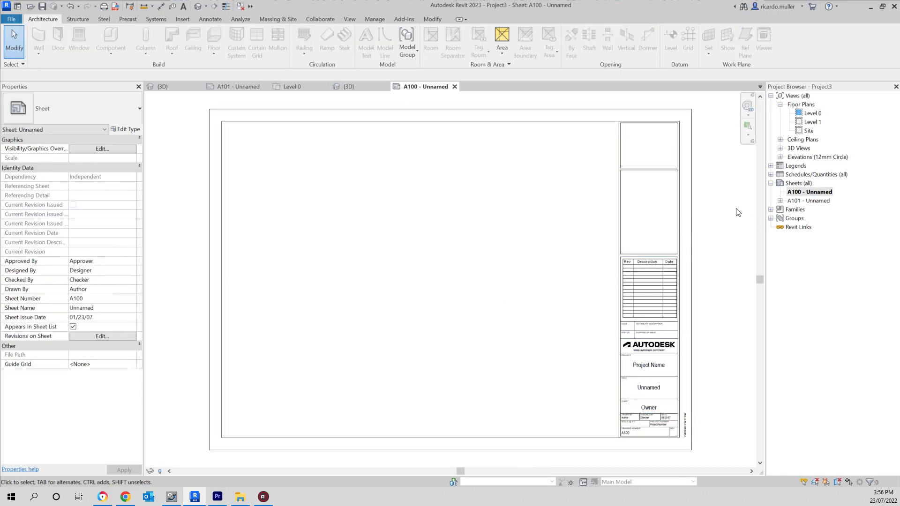
{"action": "double_click", "coordinate": [796, 201]}
{"action": "middle_click_drag", "start_coordinate": [561, 258], "coordinate": [544, 275]}
Step: Try the Level 0 viewport at a view scale of 1 : 50 and move it within the sheet border
{"action": "left_click", "coordinate": [471, 236]}
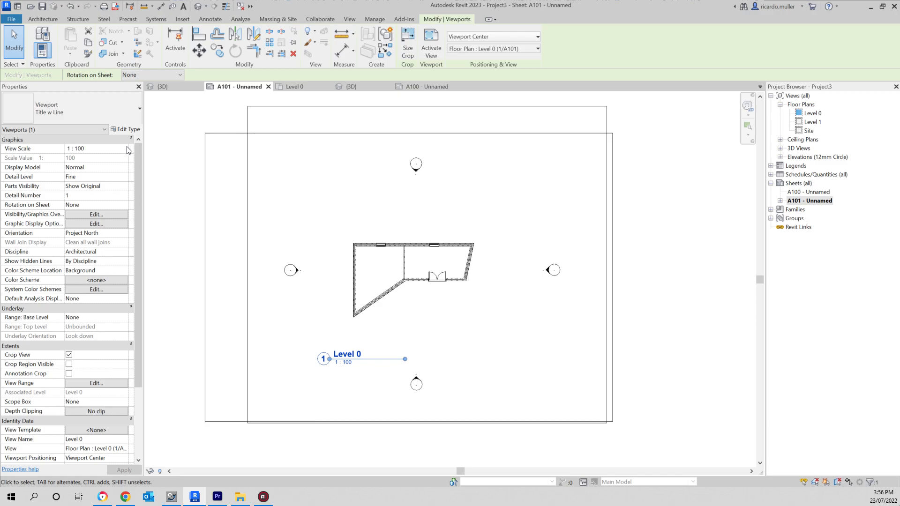
{"action": "left_click", "coordinate": [114, 149]}
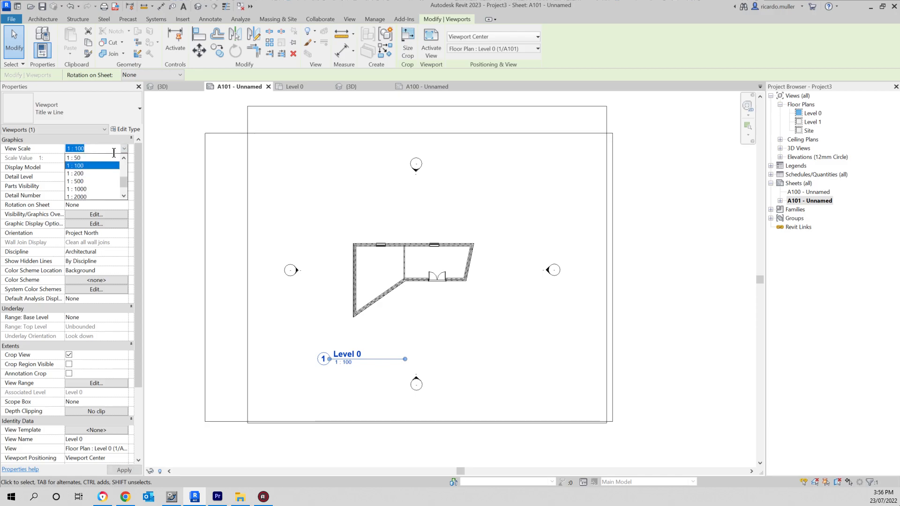
{"action": "left_click", "coordinate": [88, 158]}
{"action": "left_click_drag", "start_coordinate": [430, 204], "coordinate": [350, 263]}
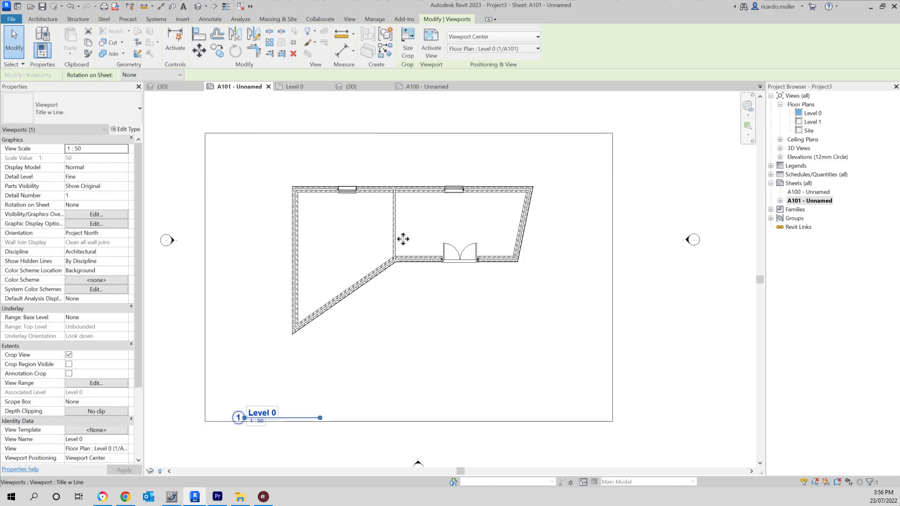
Step: Set the Level 0 viewport's view scale to 1 : 100 and reposition it on sheet A101
{"action": "left_click", "coordinate": [118, 149]}
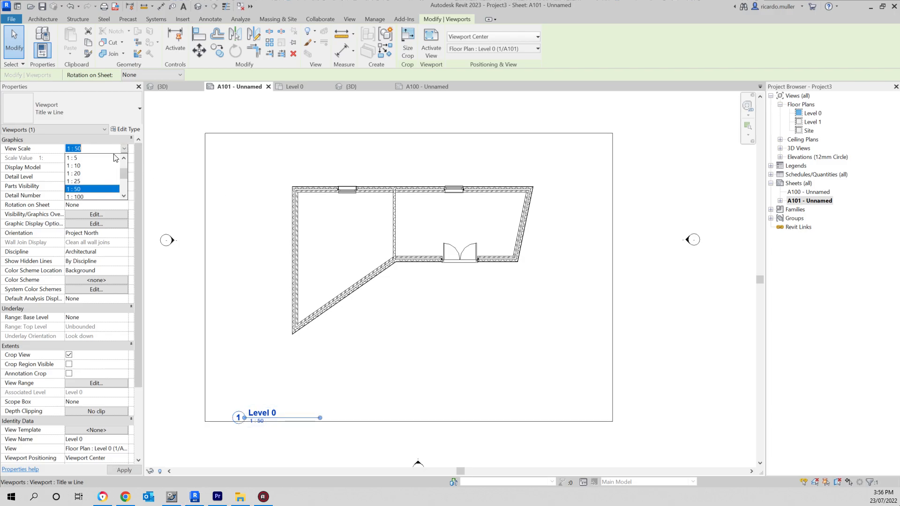
{"action": "left_click", "coordinate": [85, 197]}
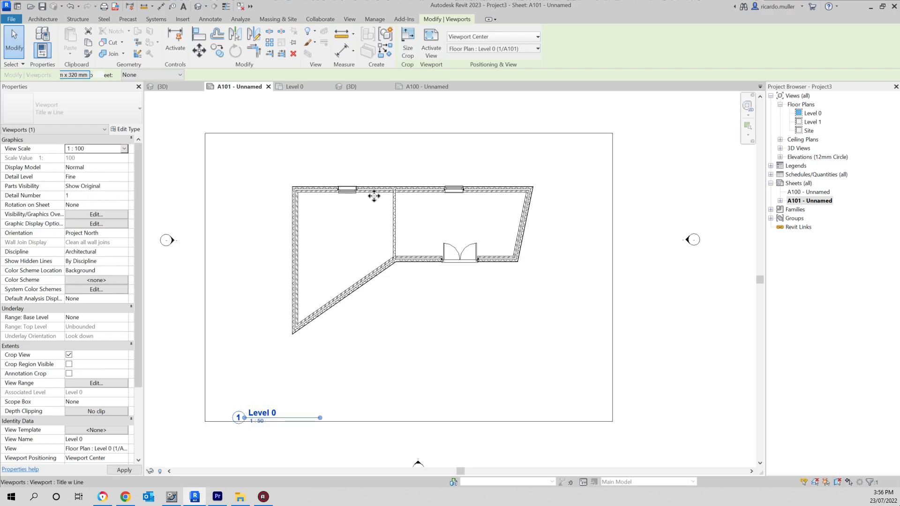
{"action": "left_click_drag", "start_coordinate": [453, 214], "coordinate": [465, 249]}
{"action": "left_click", "coordinate": [677, 240]}
{"action": "left_click", "coordinate": [186, 136]}
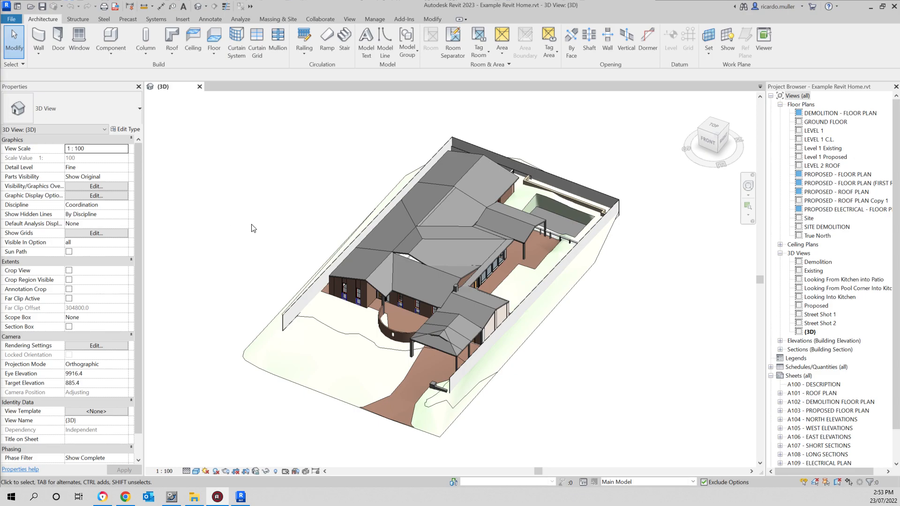
Step: Examine the Example Revit Home model in the 3D view from the front, rear and sides, including its roofs
{"action": "mouse_move", "coordinate": [248, 273]}
{"action": "middle_mouse_down"}
{"action": "mouse_move", "coordinate": [259, 257]}
{"action": "mouse_move", "coordinate": [251, 266]}
{"action": "middle_mouse_up"}
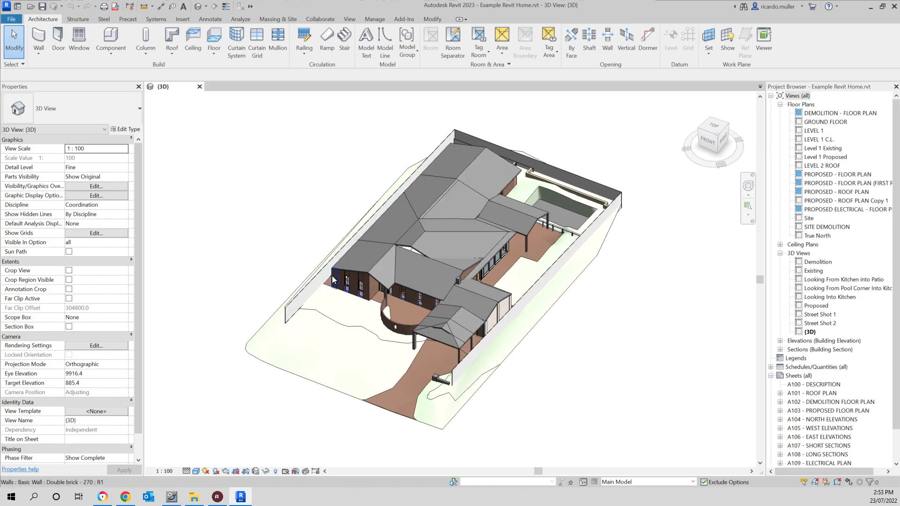
{"action": "middle_click_drag", "start_coordinate": [333, 275], "coordinate": [319, 280]}
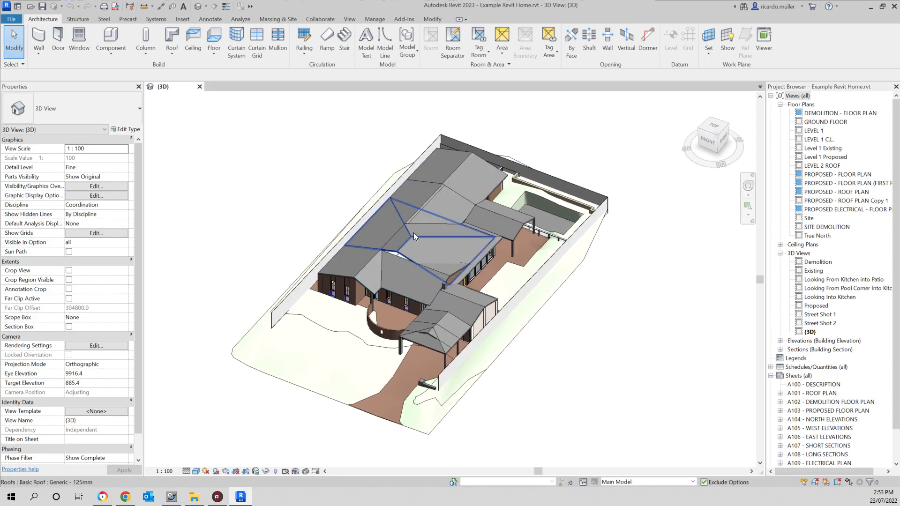
{"action": "middle_click_drag", "start_coordinate": [539, 270], "coordinate": [296, 257], "text": "shift"}
{"action": "scroll", "coordinate": [357, 262], "scroll_direction": "up", "scroll_amount": 4}
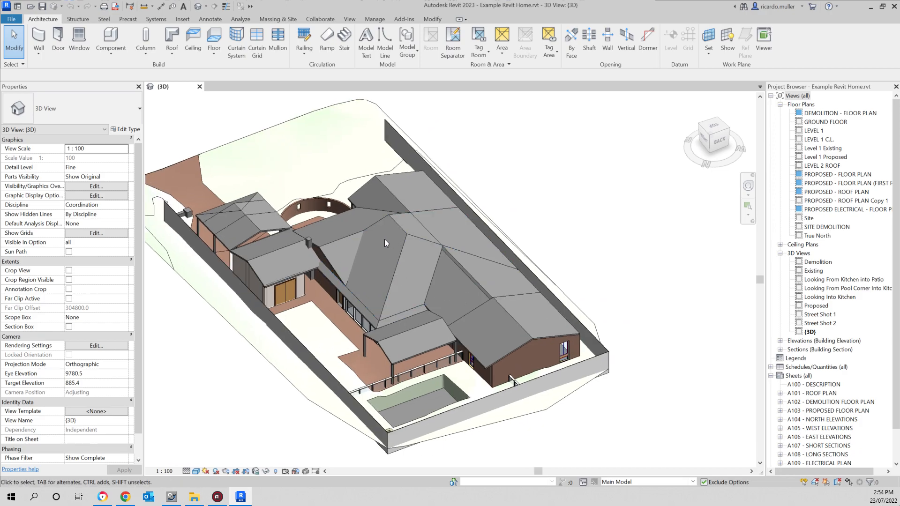
{"action": "middle_click_drag", "start_coordinate": [281, 246], "coordinate": [502, 281], "text": "shift"}
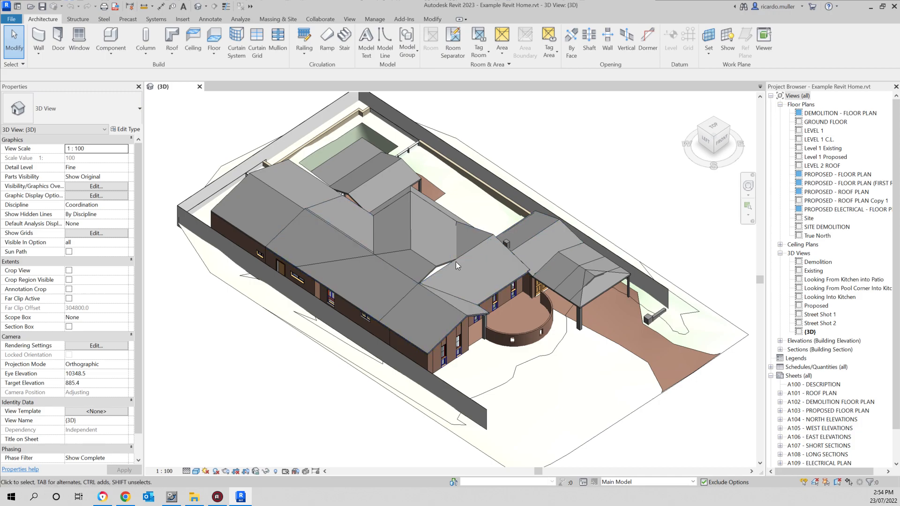
{"action": "left_click", "coordinate": [427, 257]}
{"action": "middle_click_drag", "start_coordinate": [550, 283], "coordinate": [509, 160], "text": "shift"}
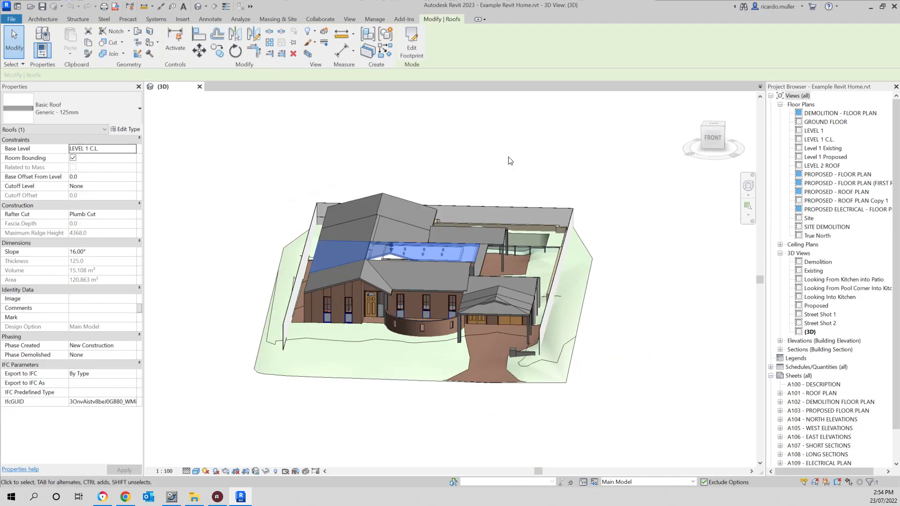
{"action": "left_click", "coordinate": [500, 183]}
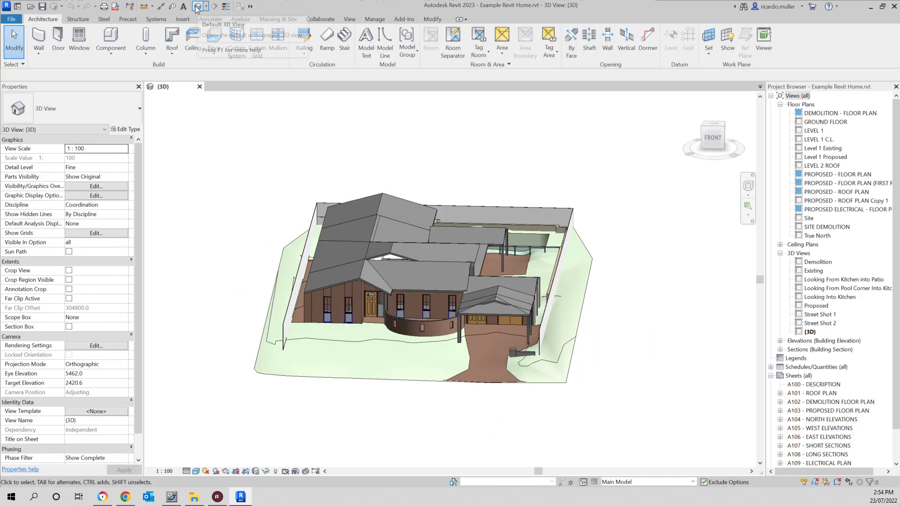
{"action": "middle_click_drag", "start_coordinate": [253, 263], "coordinate": [521, 265], "text": "shift"}
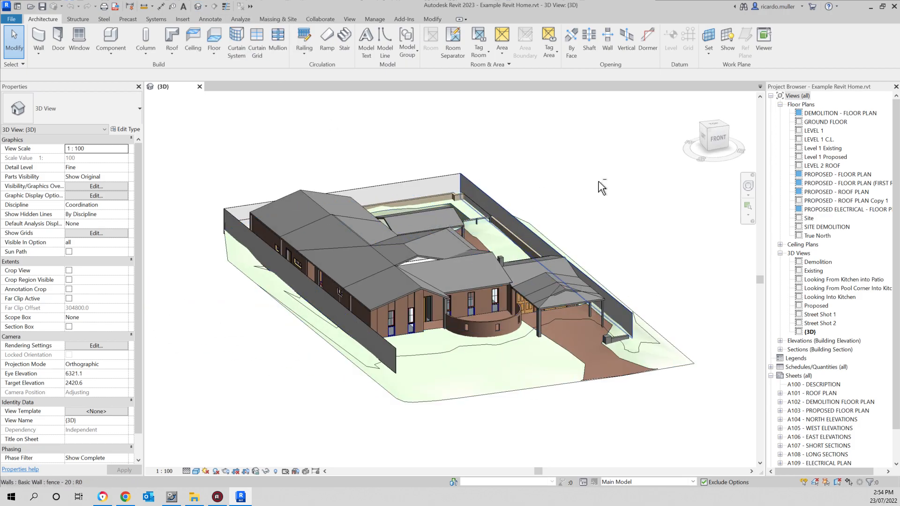
{"action": "middle_click_drag", "start_coordinate": [582, 201], "coordinate": [367, 304], "text": "shift"}
{"action": "scroll", "coordinate": [731, 286], "scroll_direction": "down", "scroll_amount": 2}
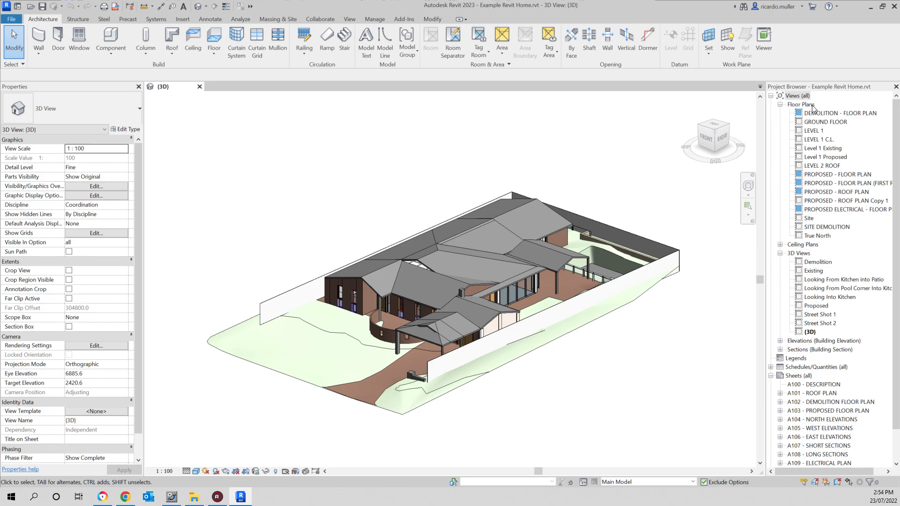
Step: Open the GROUND FLOOR plan of the example home and inspect its rooms up close
{"action": "double_click", "coordinate": [816, 122]}
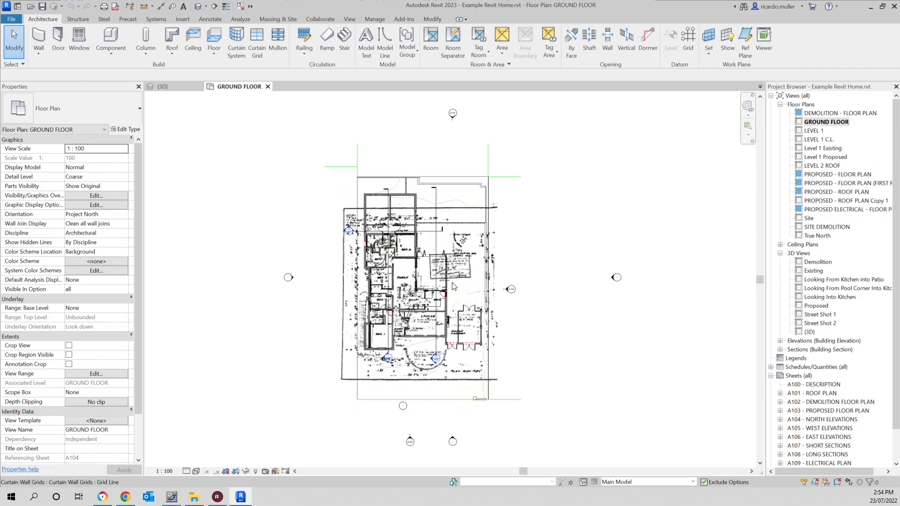
{"action": "scroll", "coordinate": [452, 285], "scroll_direction": "up", "scroll_amount": 4}
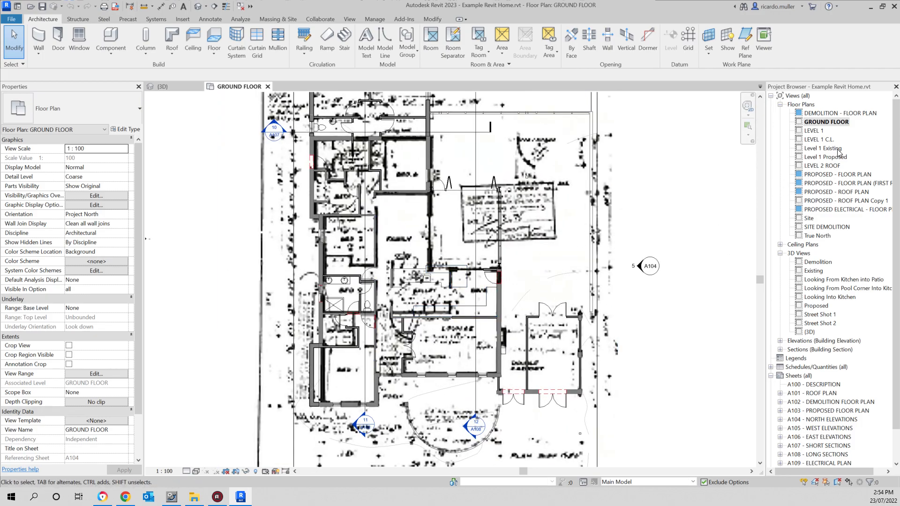
Step: Open the PROPOSED - FLOOR PLAN view and close all other open views
{"action": "left_click", "coordinate": [578, 154]}
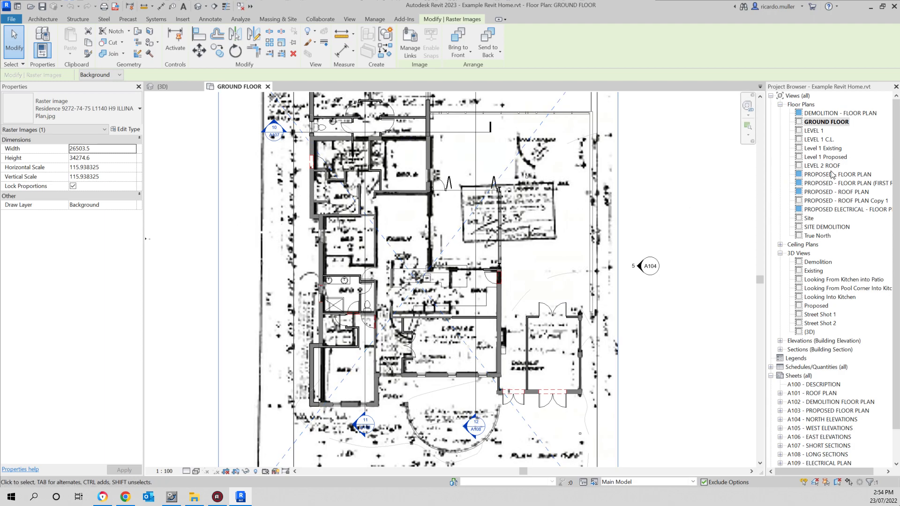
{"action": "double_click", "coordinate": [856, 177]}
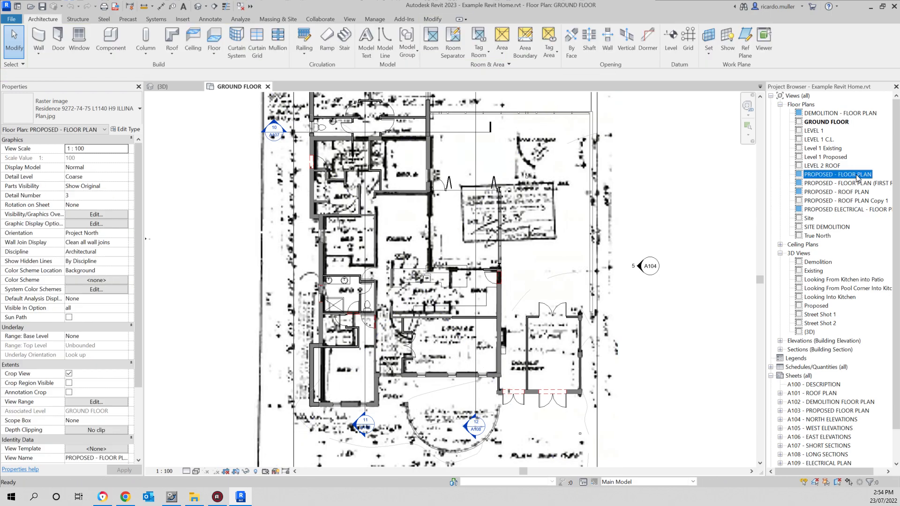
{"action": "middle_click_drag", "start_coordinate": [638, 176], "coordinate": [636, 241]}
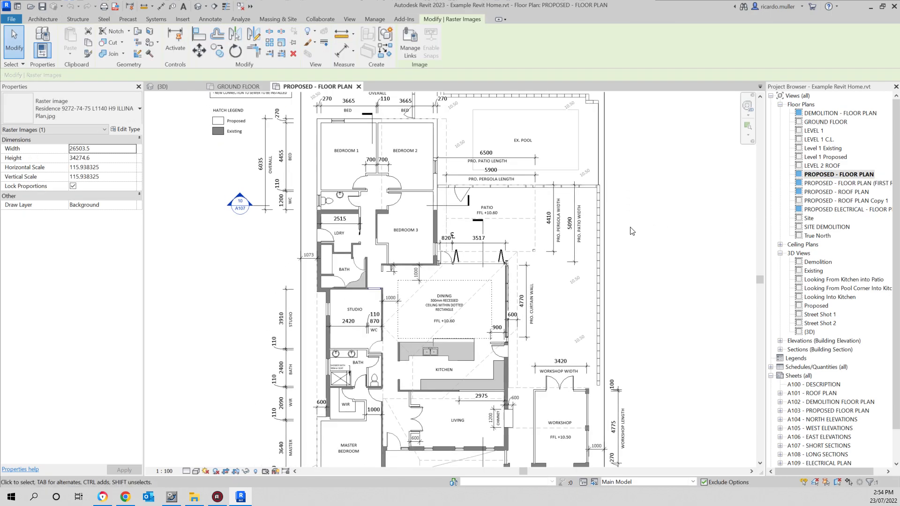
{"action": "left_click", "coordinate": [242, 9]}
Step: Examine the dimensioned rooms of the proposed floor plan, from the entry and master bedroom up to the bedrooms and patio
{"action": "middle_click_drag", "start_coordinate": [481, 454], "coordinate": [461, 300]}
{"action": "scroll", "coordinate": [460, 312], "scroll_direction": "up", "scroll_amount": 1}
{"action": "scroll", "coordinate": [349, 302], "scroll_direction": "up", "scroll_amount": 3}
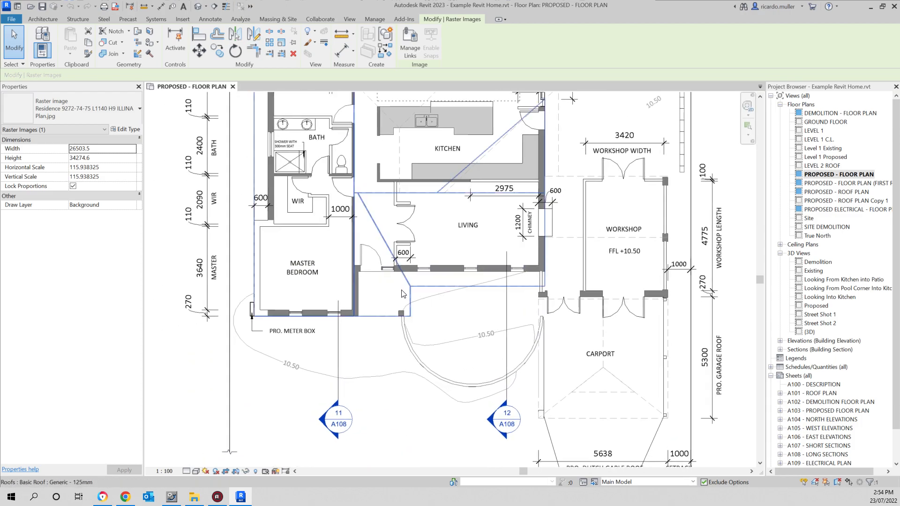
{"action": "middle_click_drag", "start_coordinate": [382, 181], "coordinate": [388, 399]}
{"action": "middle_click_drag", "start_coordinate": [392, 236], "coordinate": [388, 265]}
{"action": "scroll", "coordinate": [400, 351], "scroll_direction": "down", "scroll_amount": 1}
{"action": "scroll", "coordinate": [389, 243], "scroll_direction": "down", "scroll_amount": 1}
{"action": "middle_click_drag", "start_coordinate": [326, 360], "coordinate": [328, 424]}
{"action": "middle_click_drag", "start_coordinate": [332, 280], "coordinate": [344, 379]}
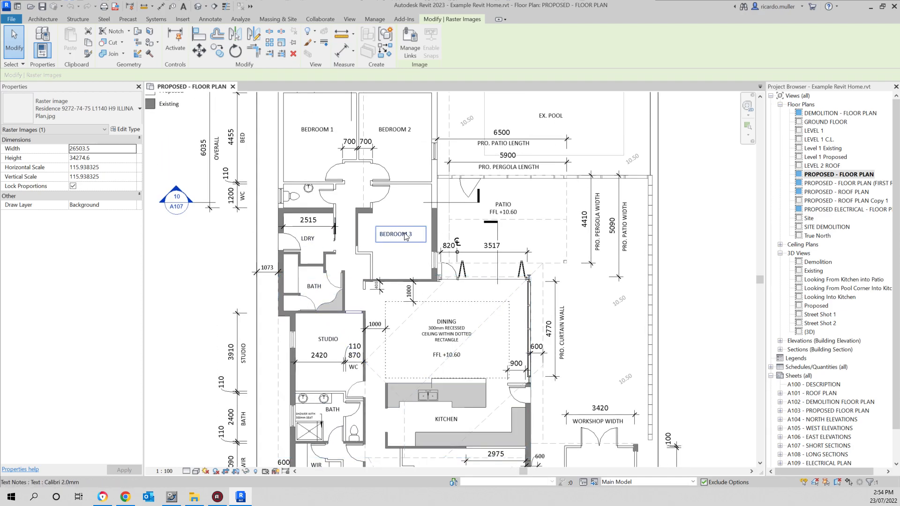
{"action": "middle_click_drag", "start_coordinate": [373, 215], "coordinate": [374, 269]}
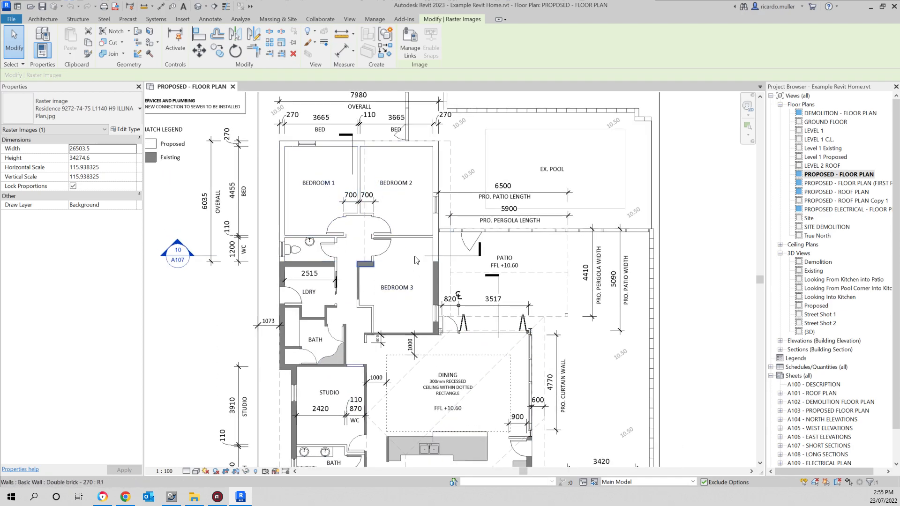
{"action": "middle_click_drag", "start_coordinate": [522, 236], "coordinate": [448, 245]}
{"action": "scroll", "coordinate": [429, 193], "scroll_direction": "down", "scroll_amount": 3}
{"action": "middle_click_drag", "start_coordinate": [419, 322], "coordinate": [433, 253]}
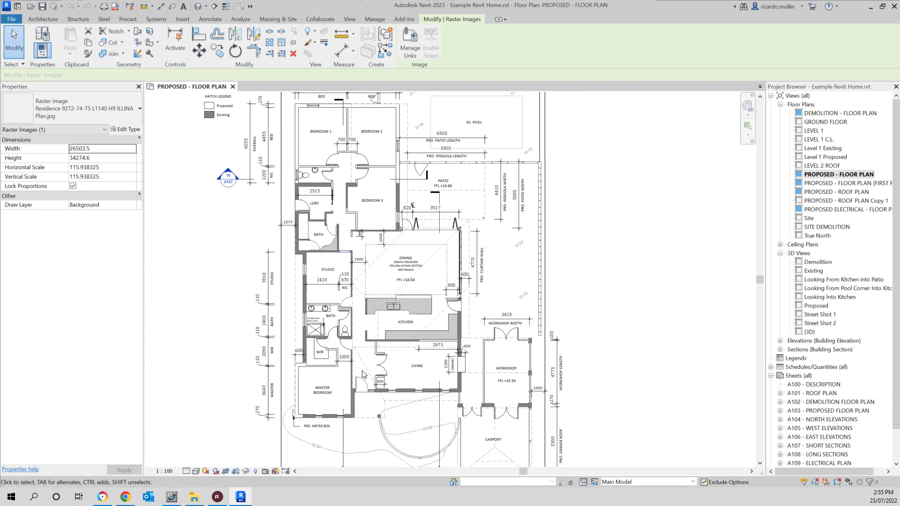
{"action": "middle_click_drag", "start_coordinate": [306, 246], "coordinate": [329, 250]}
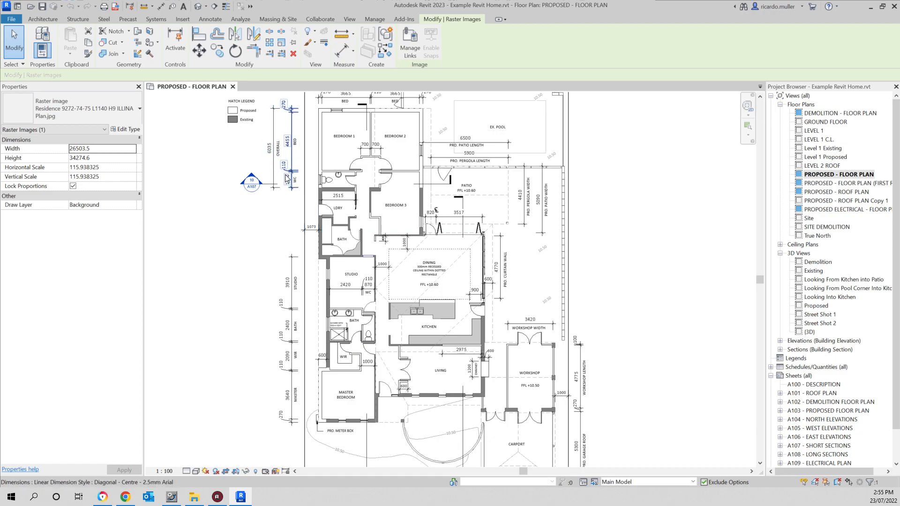
Step: Add a vertical Aligned dimension inside BEDROOM 1 between the inner faces of its upper and lower walls
{"action": "left_click", "coordinate": [210, 19]}
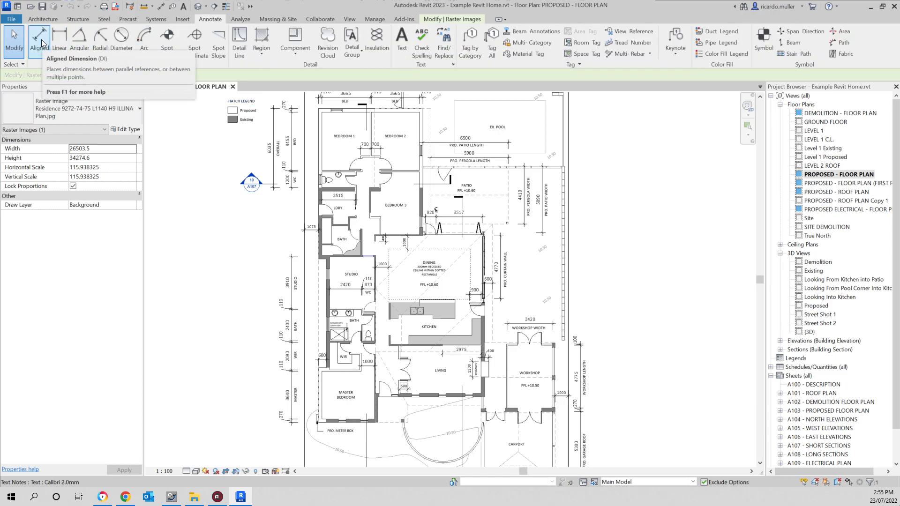
{"action": "scroll", "coordinate": [366, 182], "scroll_direction": "up", "scroll_amount": 2}
{"action": "key", "text": "d"}
{"action": "key", "text": "i"}
{"action": "scroll", "coordinate": [335, 224], "scroll_direction": "up", "scroll_amount": 2}
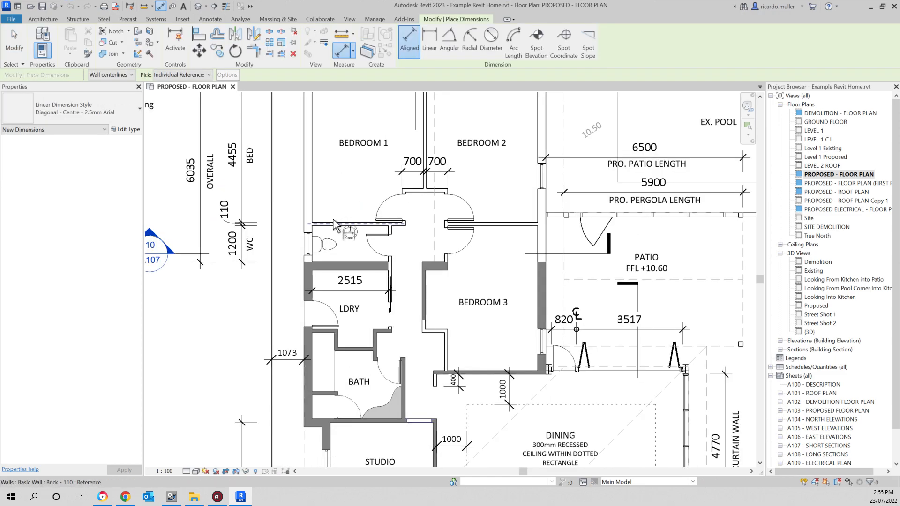
{"action": "scroll", "coordinate": [335, 225], "scroll_direction": "up", "scroll_amount": 4}
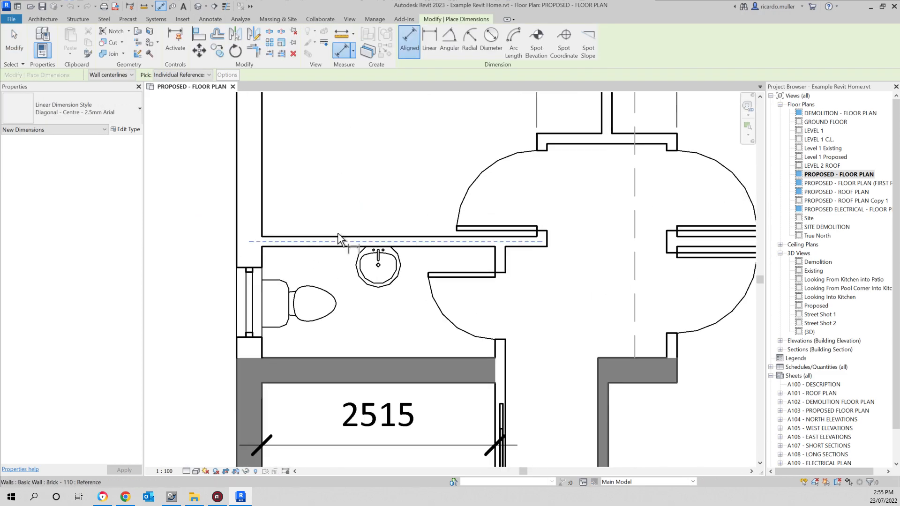
{"action": "left_click", "coordinate": [339, 238]}
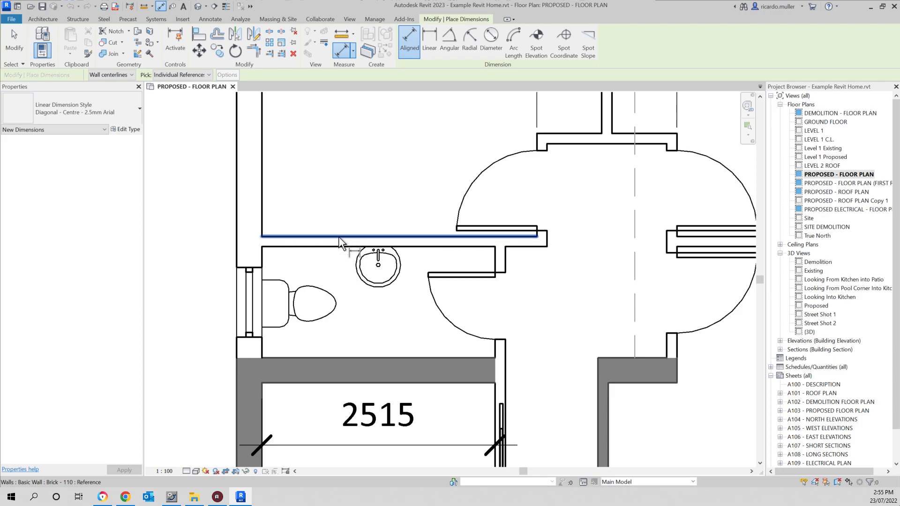
{"action": "left_click", "coordinate": [341, 236]}
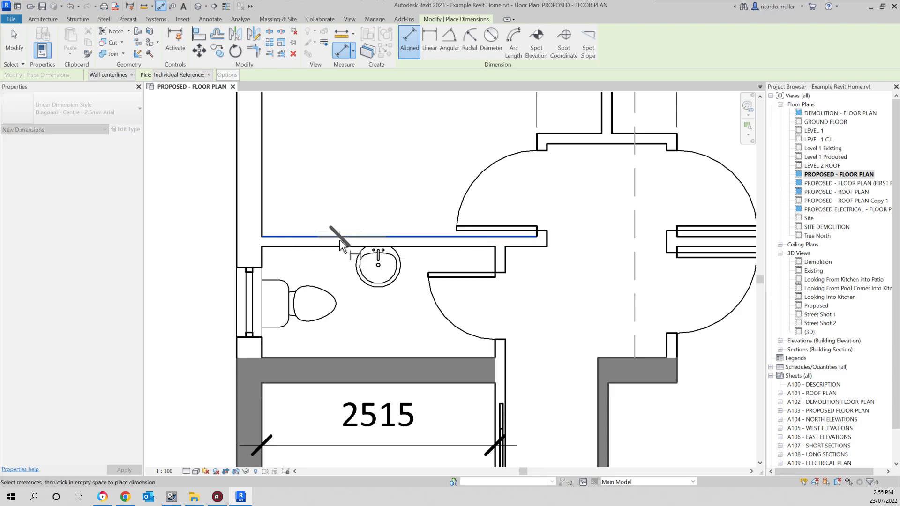
{"action": "key", "text": "Escape"}
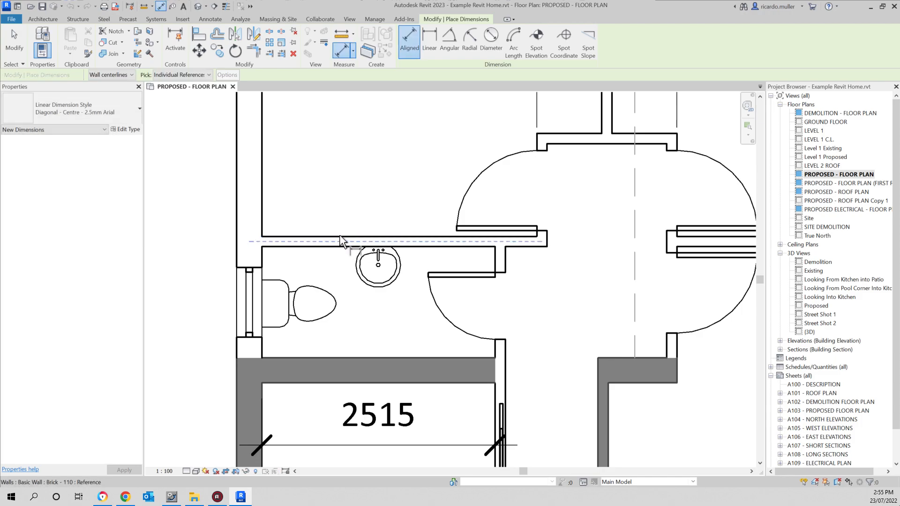
{"action": "left_click", "coordinate": [338, 236]}
{"action": "scroll", "coordinate": [337, 147], "scroll_direction": "down", "scroll_amount": 2}
{"action": "middle_click_drag", "start_coordinate": [337, 154], "coordinate": [343, 317]}
{"action": "middle_click_drag", "start_coordinate": [331, 209], "coordinate": [341, 273]}
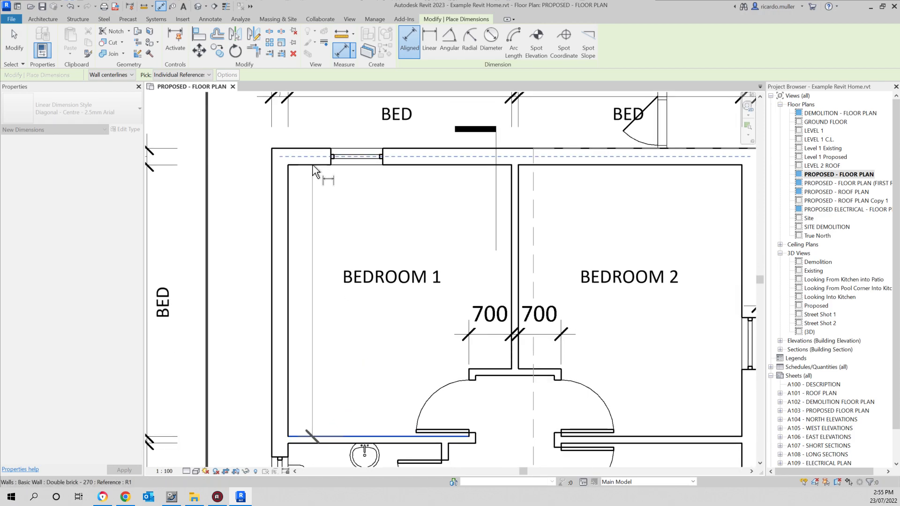
{"action": "left_click", "coordinate": [311, 165]}
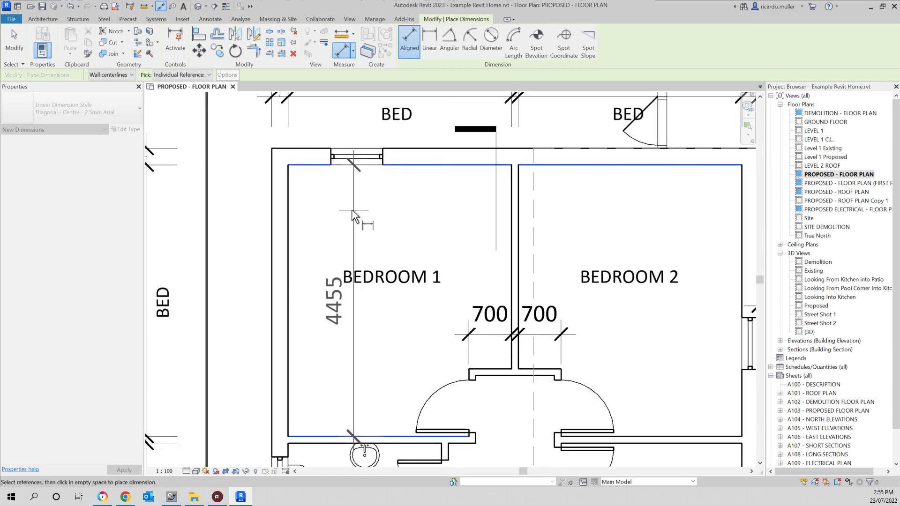
{"action": "left_click", "coordinate": [333, 206]}
Step: Add a horizontal dimension string across BEDROOM 1 from wall to wall, picking both sides of the window opening, and leave the dimension command
{"action": "left_click", "coordinate": [285, 197]}
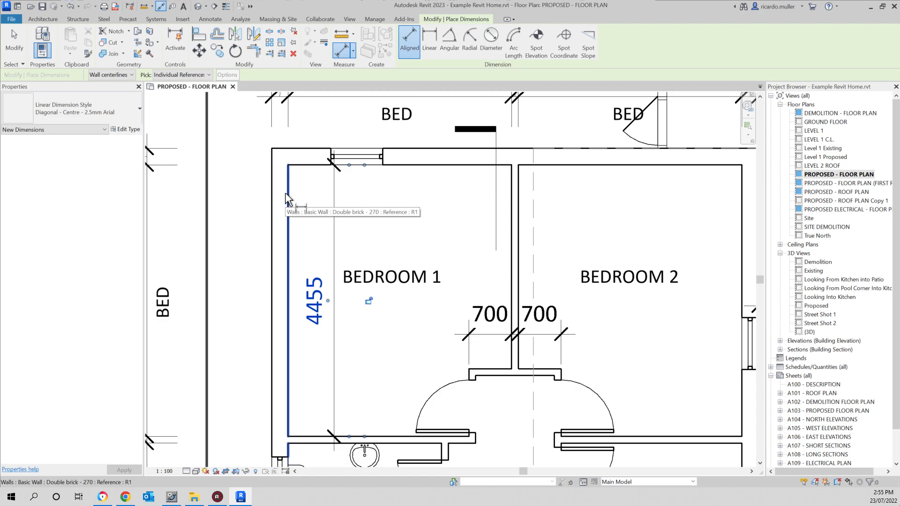
{"action": "scroll", "coordinate": [328, 164], "scroll_direction": "up", "scroll_amount": 3}
{"action": "left_click", "coordinate": [334, 148]}
{"action": "left_click", "coordinate": [425, 151]}
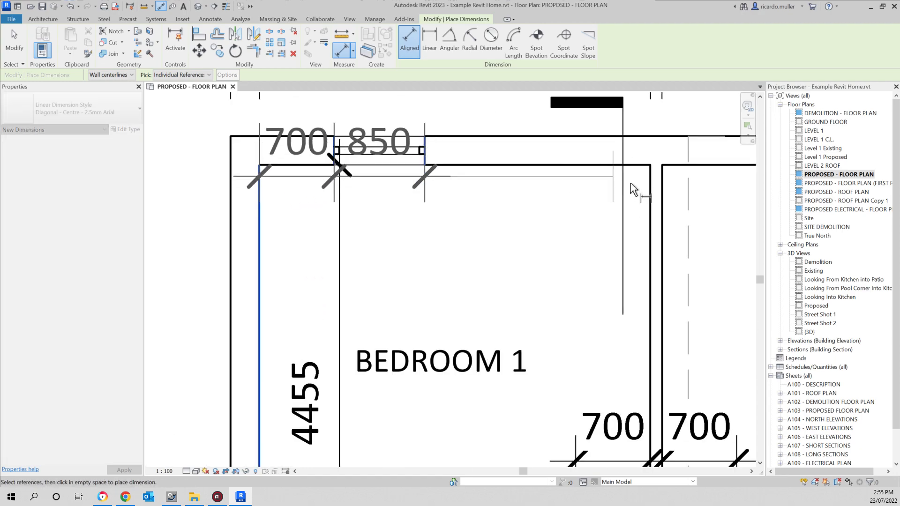
{"action": "left_click", "coordinate": [649, 197]}
{"action": "left_click", "coordinate": [561, 269]}
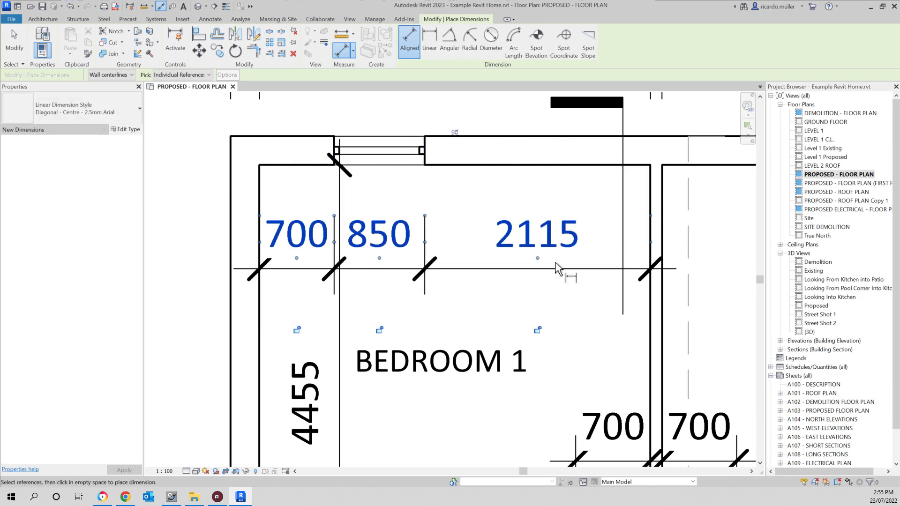
{"action": "scroll", "coordinate": [521, 262], "scroll_direction": "down", "scroll_amount": 3}
{"action": "middle_click_drag", "start_coordinate": [520, 255], "coordinate": [502, 221]}
{"action": "key", "text": "Escape"}
{"action": "key", "text": "Escape"}
{"action": "scroll", "coordinate": [524, 195], "scroll_direction": "down", "scroll_amount": 4}
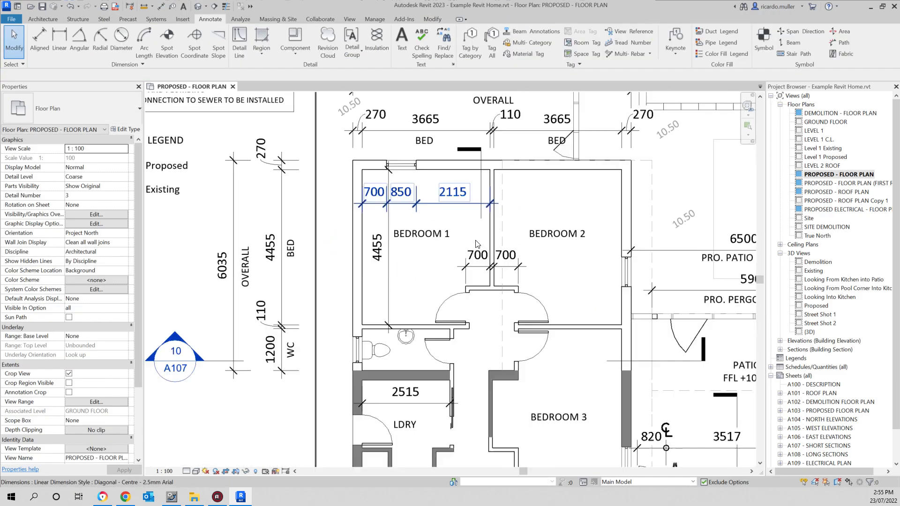
Step: Place a text note reading "hello class" above the EX. POOL label
{"action": "scroll", "coordinate": [357, 226], "scroll_direction": "up", "scroll_amount": 2}
{"action": "scroll", "coordinate": [357, 226], "scroll_direction": "down", "scroll_amount": 2}
{"action": "scroll", "coordinate": [357, 226], "scroll_direction": "up", "scroll_amount": 2}
{"action": "middle_click_drag", "start_coordinate": [327, 136], "coordinate": [314, 149]}
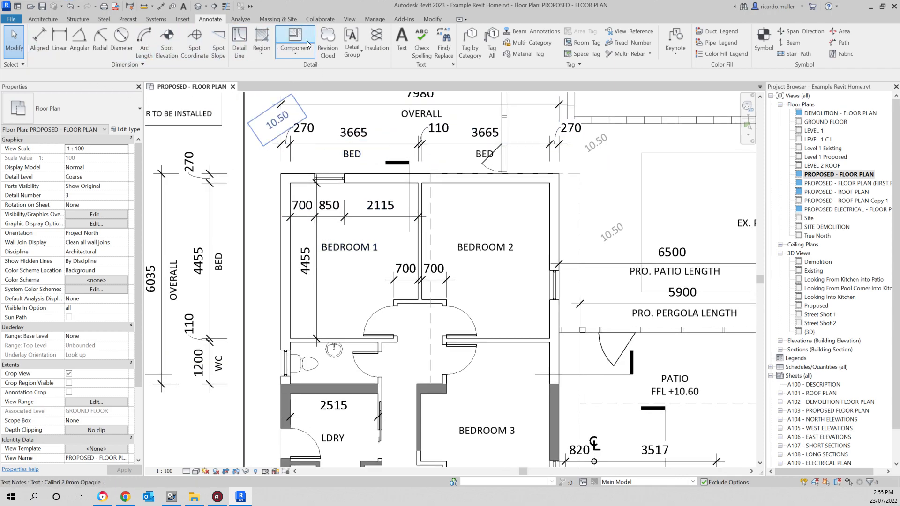
{"action": "left_click", "coordinate": [401, 50]}
{"action": "middle_click_drag", "start_coordinate": [562, 154], "coordinate": [336, 156]}
{"action": "scroll", "coordinate": [431, 153], "scroll_direction": "down", "scroll_amount": 2}
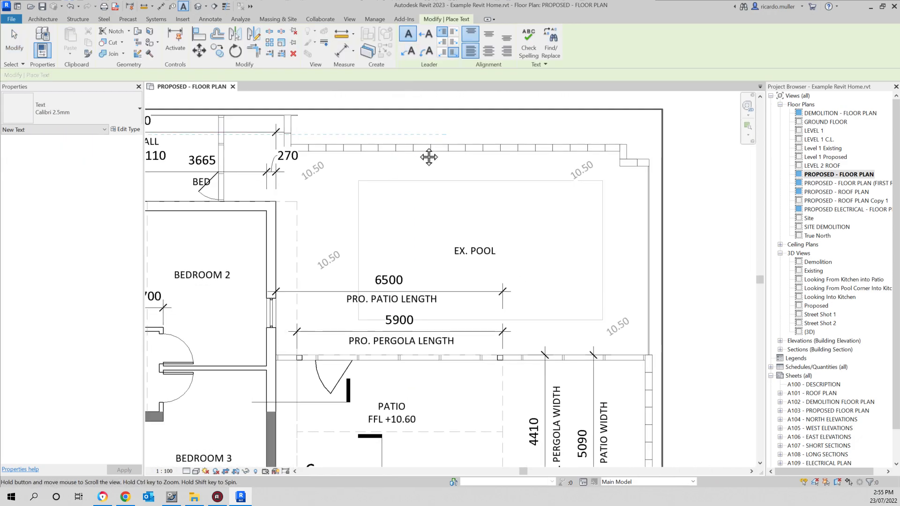
{"action": "left_click", "coordinate": [430, 207]}
{"action": "type", "text": "hello class"}
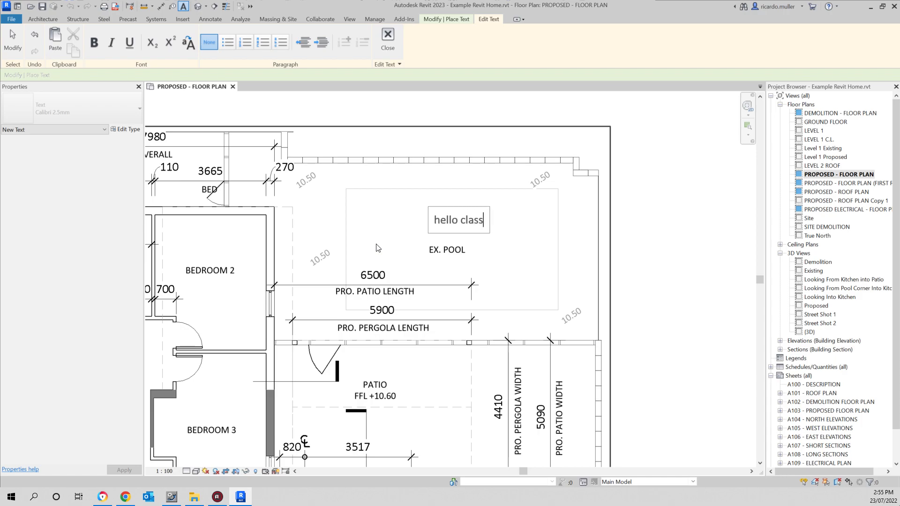
{"action": "left_click", "coordinate": [408, 223]}
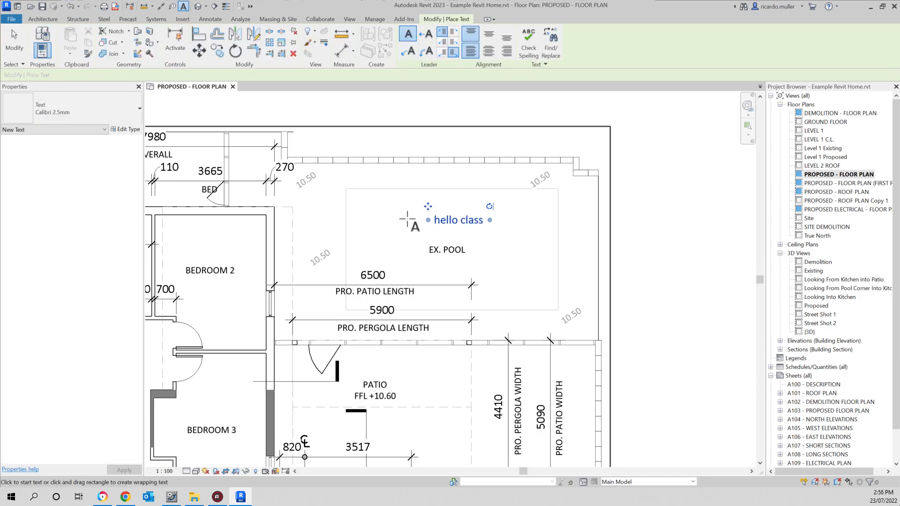
{"action": "key", "text": "Escape"}
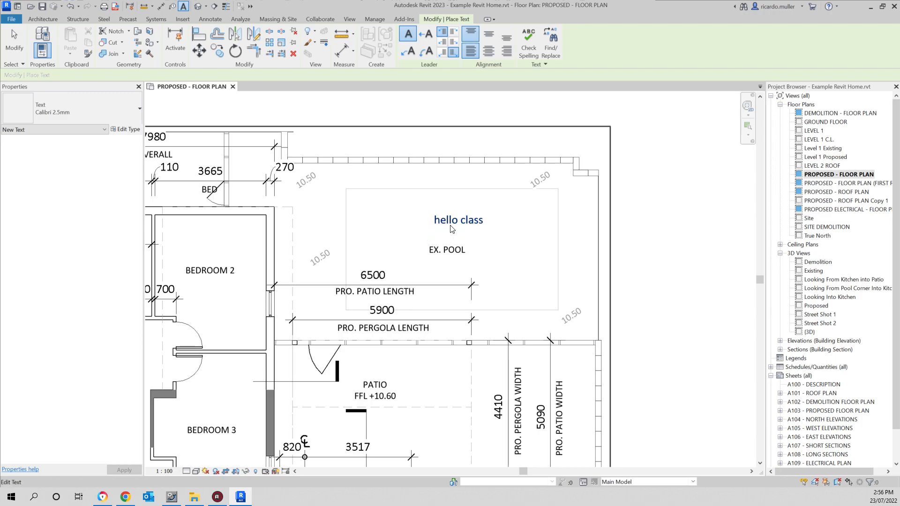
Step: Move the "hello class" note up within the pool area and add a leader with an elbow pointing to BEDROOM 2's outer wall
{"action": "left_click", "coordinate": [425, 204]}
{"action": "left_click_drag", "start_coordinate": [434, 229], "coordinate": [400, 214], "text": "ctrl"}
{"action": "left_click", "coordinate": [408, 35]}
{"action": "left_click_drag", "start_coordinate": [317, 205], "coordinate": [274, 250]}
{"action": "left_click_drag", "start_coordinate": [333, 227], "coordinate": [332, 205]}
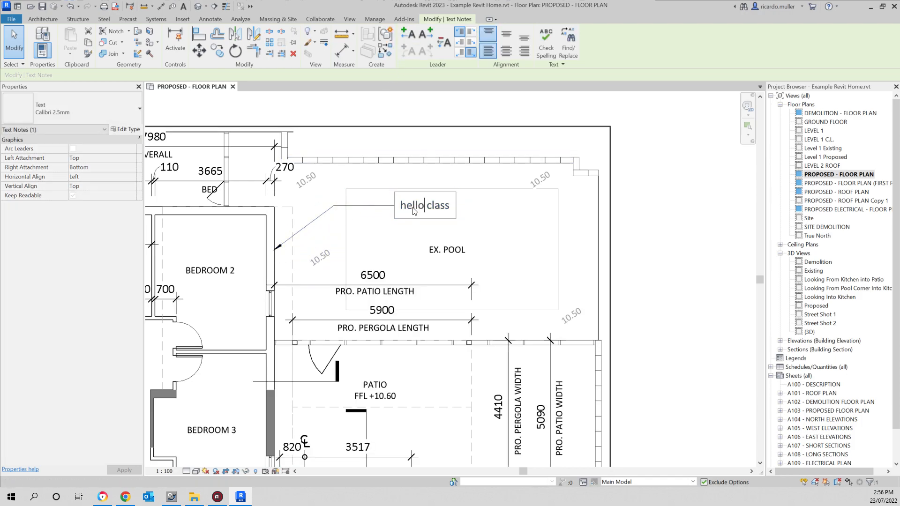
Step: Change the note's text to "double brick wall" and narrow its box so the text wraps onto two lines
{"action": "double_click", "coordinate": [424, 205]}
{"action": "type", "text": "deouble"}
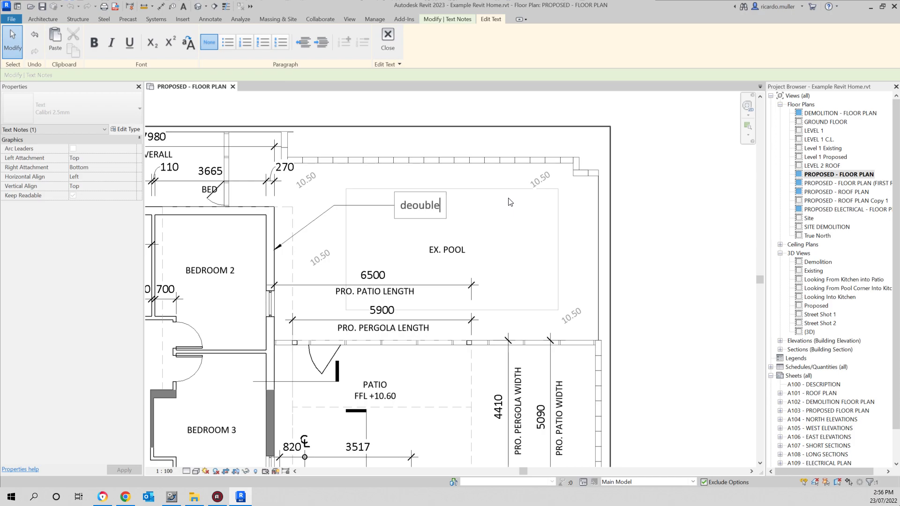
{"action": "type", "text": "ouble brick wall"}
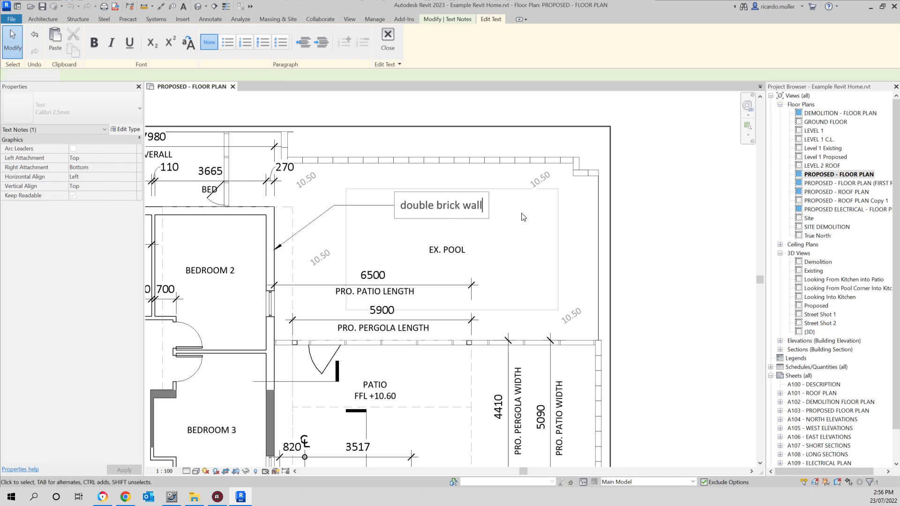
{"action": "left_click", "coordinate": [532, 203]}
{"action": "left_click_drag", "start_coordinate": [488, 206], "coordinate": [463, 207]}
{"action": "left_click", "coordinate": [513, 219]}
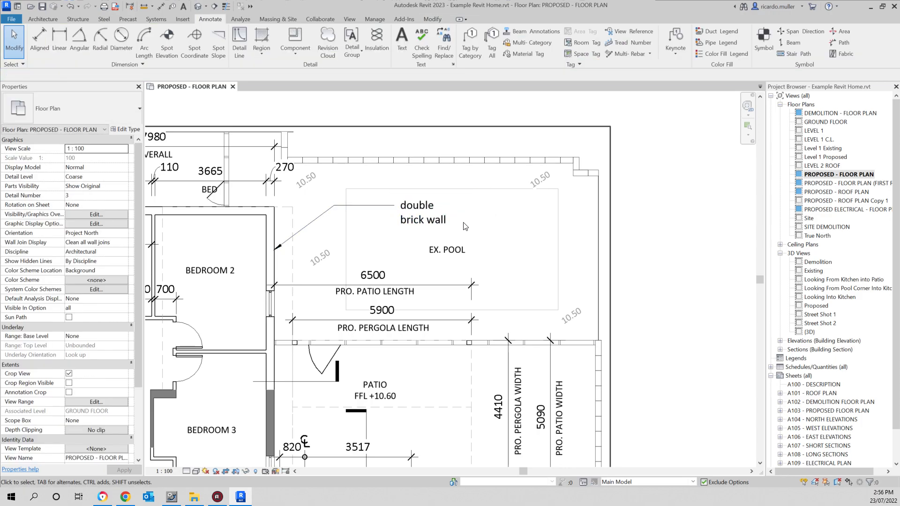
Step: Open the PROPOSED - ROOF PLAN view
{"action": "scroll", "coordinate": [351, 234], "scroll_direction": "down", "scroll_amount": 1}
{"action": "scroll", "coordinate": [355, 240], "scroll_direction": "down", "scroll_amount": 2}
{"action": "scroll", "coordinate": [459, 263], "scroll_direction": "down", "scroll_amount": 1}
{"action": "scroll", "coordinate": [480, 285], "scroll_direction": "up", "scroll_amount": 3}
{"action": "middle_click_drag", "start_coordinate": [491, 290], "coordinate": [501, 210]}
{"action": "double_click", "coordinate": [838, 191]}
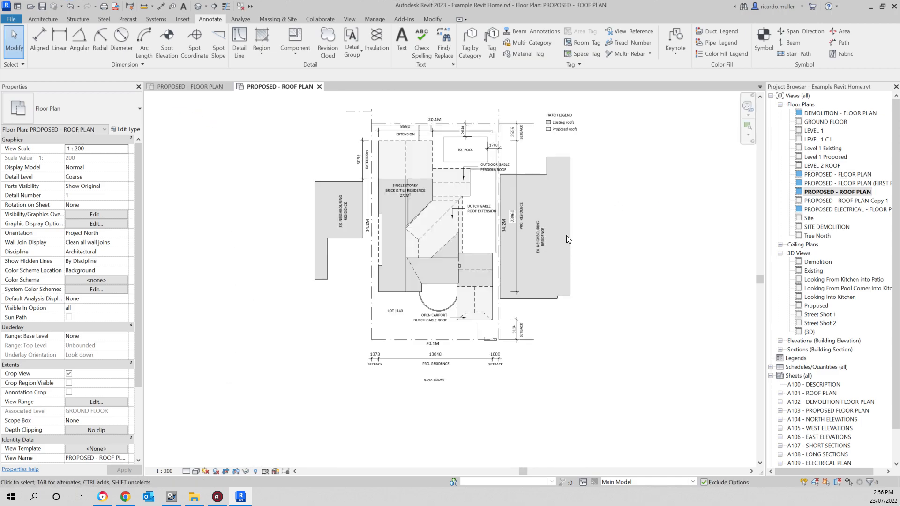
Step: Inspect the walls around the bedrooms and laundry in the PROPOSED - FLOOR PLAN (FIRST RATE) view and return to PROPOSED - FLOOR PLAN
{"action": "double_click", "coordinate": [838, 183]}
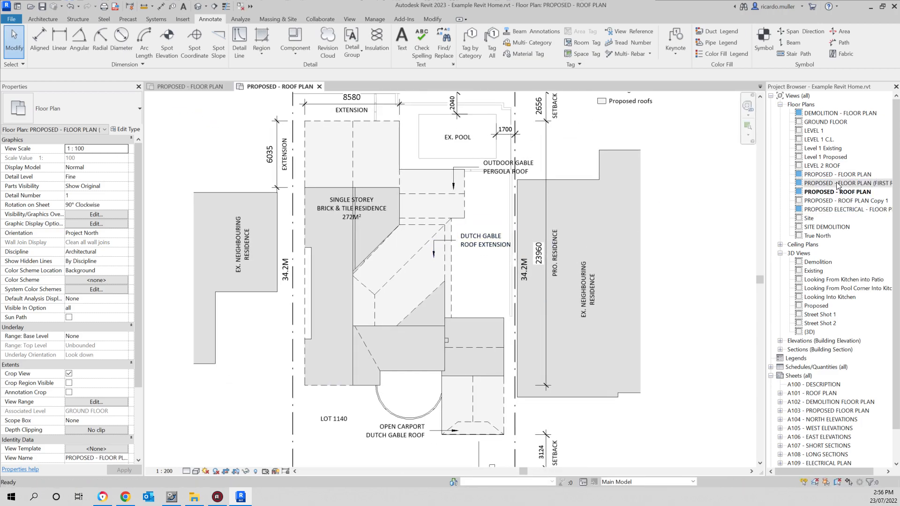
{"action": "scroll", "coordinate": [422, 229], "scroll_direction": "up", "scroll_amount": 5}
{"action": "middle_click_drag", "start_coordinate": [466, 186], "coordinate": [334, 301]}
{"action": "scroll", "coordinate": [453, 202], "scroll_direction": "down", "scroll_amount": 1}
{"action": "middle_click_drag", "start_coordinate": [375, 202], "coordinate": [419, 351]}
{"action": "scroll", "coordinate": [398, 211], "scroll_direction": "up", "scroll_amount": 4}
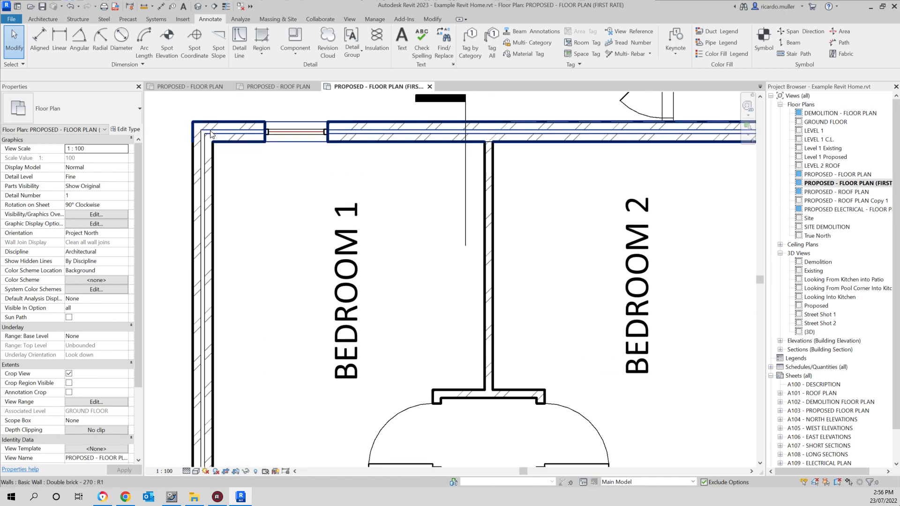
{"action": "scroll", "coordinate": [384, 328], "scroll_direction": "down", "scroll_amount": 3}
{"action": "middle_click_drag", "start_coordinate": [417, 385], "coordinate": [370, 229]}
{"action": "middle_click_drag", "start_coordinate": [243, 372], "coordinate": [253, 280]}
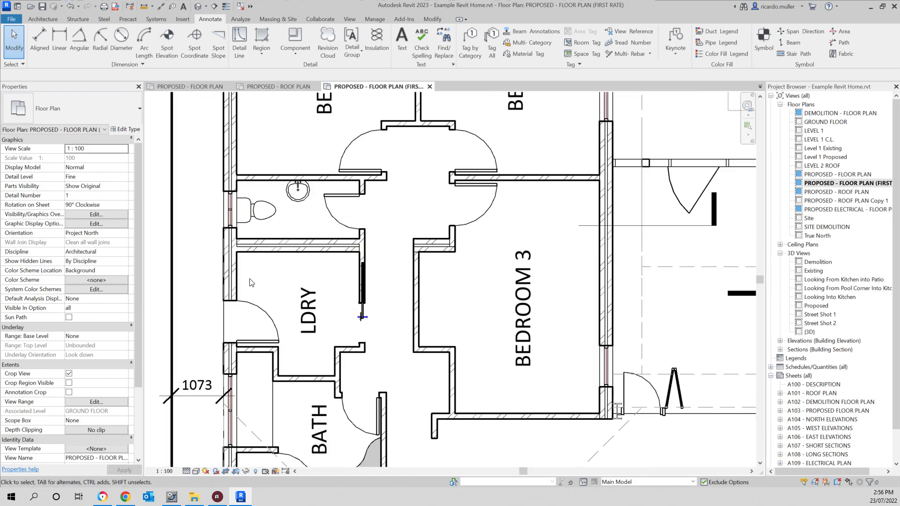
{"action": "scroll", "coordinate": [263, 398], "scroll_direction": "up", "scroll_amount": 1}
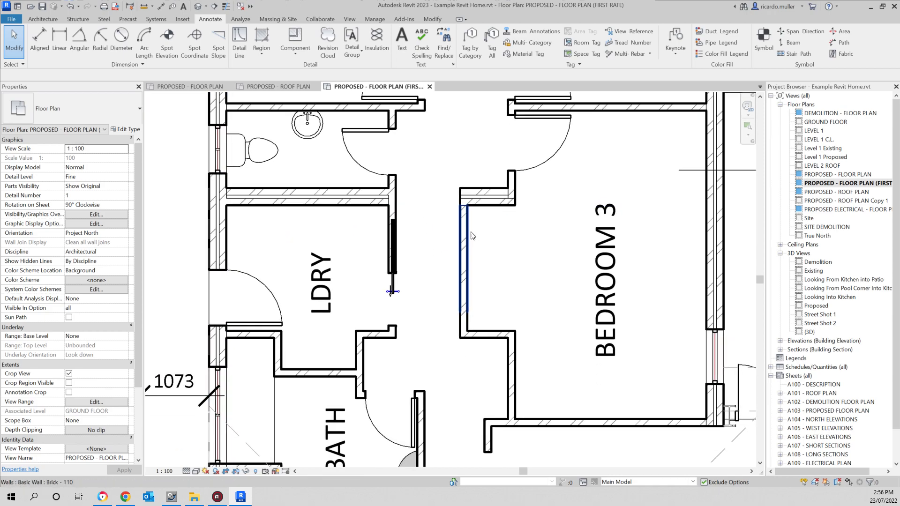
{"action": "double_click", "coordinate": [839, 174]}
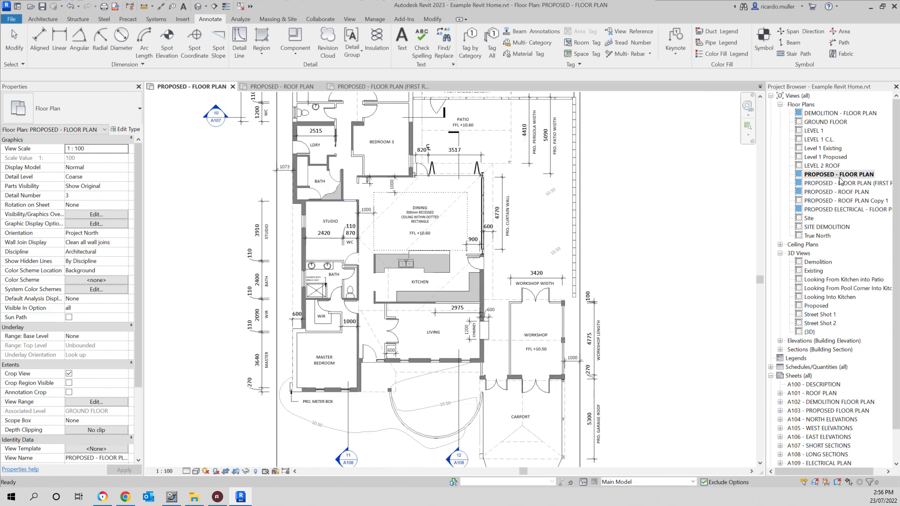
Step: Compare the wall display in PROPOSED - FLOOR PLAN with the walls around LDRY and BEDROOM 3 in PROPOSED - FLOOR PLAN (FIRST RATE)
{"action": "scroll", "coordinate": [278, 171], "scroll_direction": "up", "scroll_amount": 4}
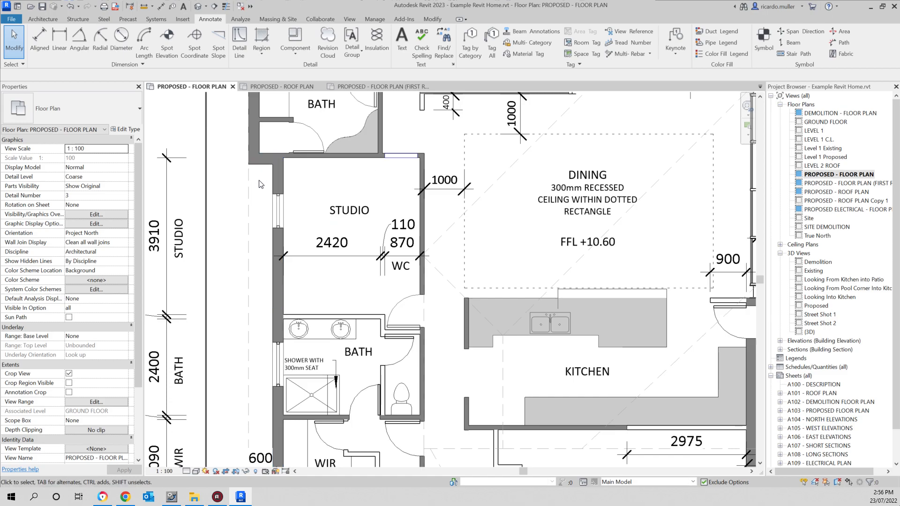
{"action": "double_click", "coordinate": [868, 184]}
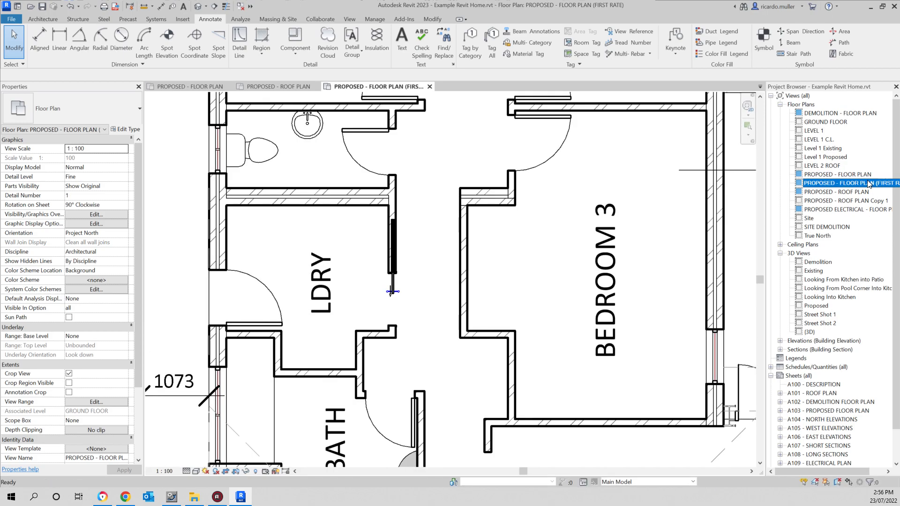
{"action": "scroll", "coordinate": [356, 197], "scroll_direction": "down", "scroll_amount": 3}
{"action": "scroll", "coordinate": [319, 201], "scroll_direction": "up", "scroll_amount": 2}
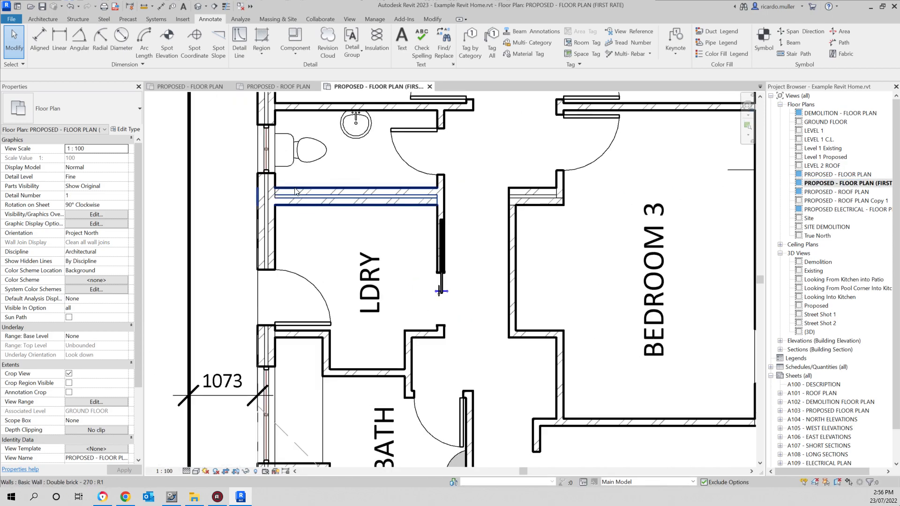
{"action": "scroll", "coordinate": [243, 194], "scroll_direction": "up", "scroll_amount": 2}
{"action": "scroll", "coordinate": [508, 207], "scroll_direction": "down", "scroll_amount": 5}
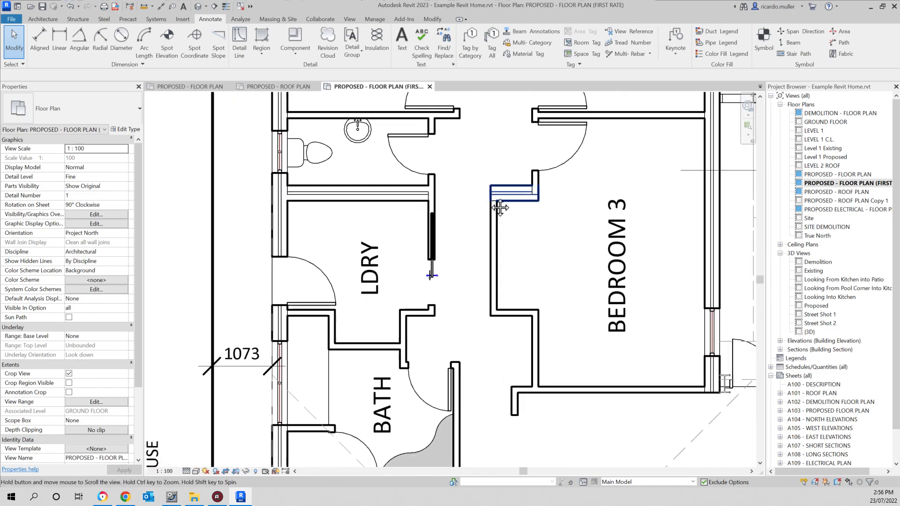
{"action": "scroll", "coordinate": [473, 219], "scroll_direction": "down", "scroll_amount": 5}
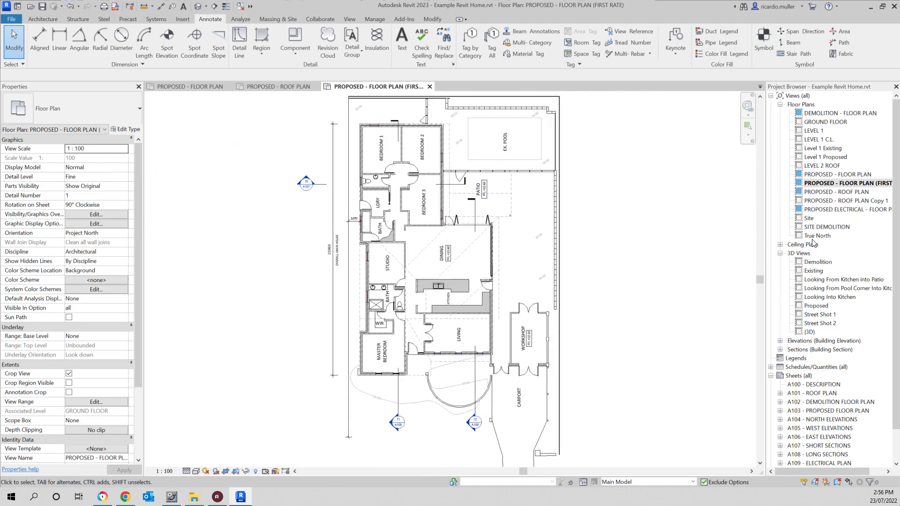
Step: Expand the building elevations and view the PROPOSED - EAST, NORTH and WEST ELEVATION views one after another
{"action": "scroll", "coordinate": [854, 226], "scroll_direction": "down", "scroll_amount": 2}
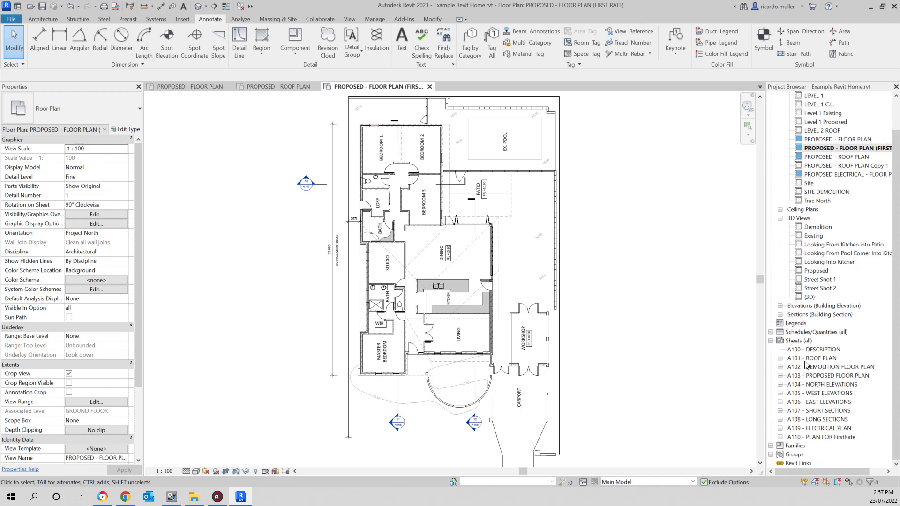
{"action": "left_click", "coordinate": [780, 305]}
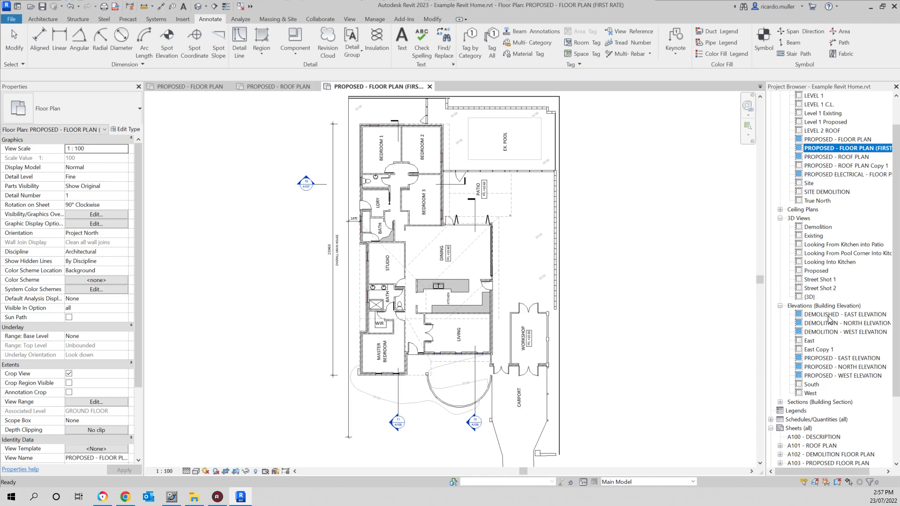
{"action": "double_click", "coordinate": [833, 359]}
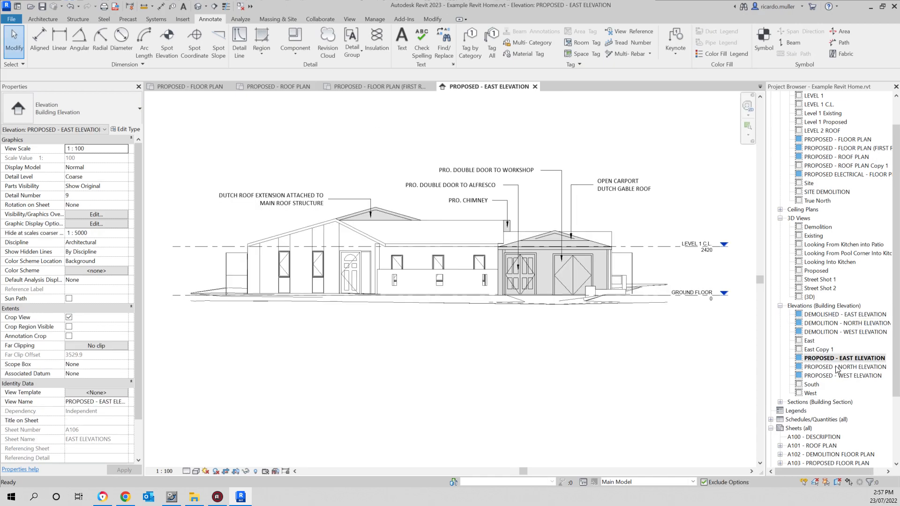
{"action": "double_click", "coordinate": [837, 368]}
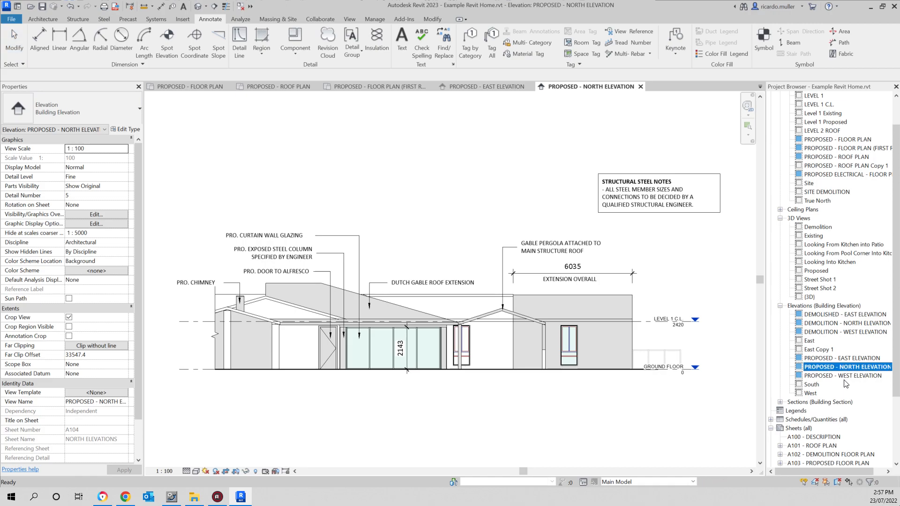
{"action": "double_click", "coordinate": [845, 377]}
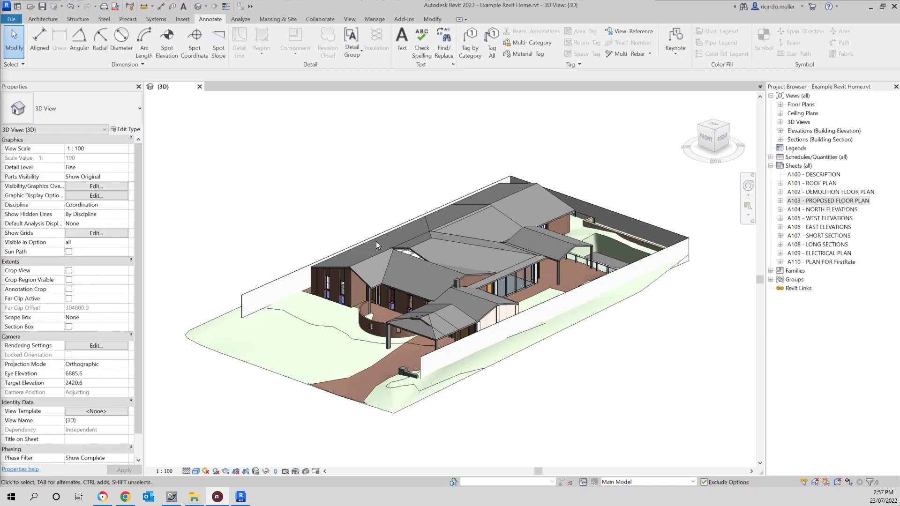
Step: Examine the house in the {3D} view from the opposite side, including the curved front patio wall and the roofs
{"action": "middle_click_drag", "start_coordinate": [411, 253], "coordinate": [535, 308], "text": "shift"}
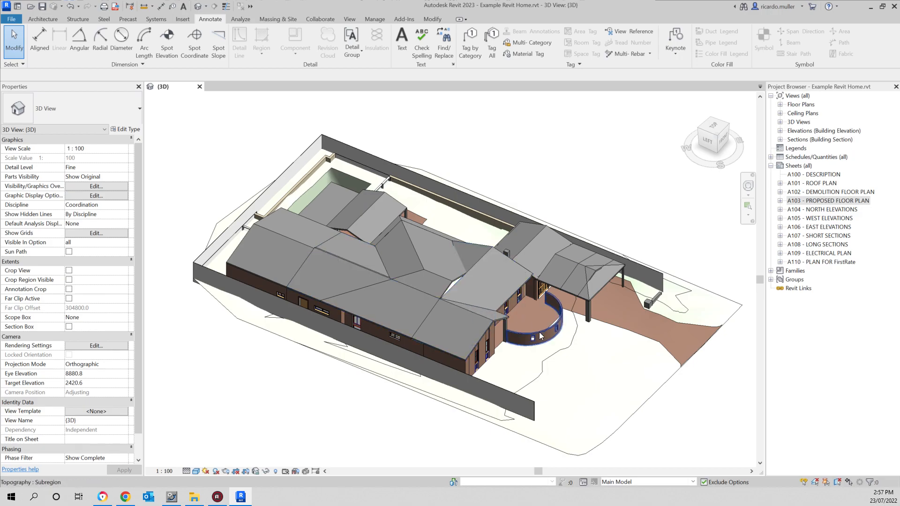
{"action": "scroll", "coordinate": [539, 336], "scroll_direction": "up", "scroll_amount": 5}
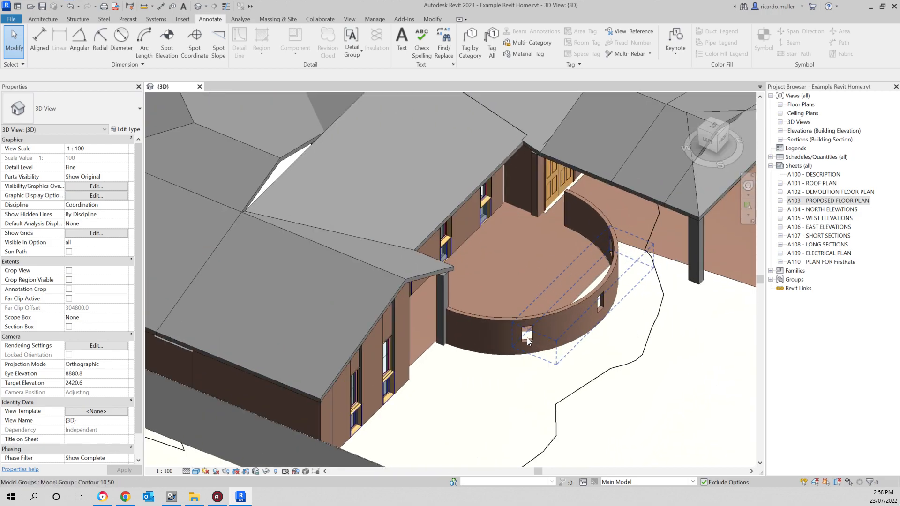
{"action": "scroll", "coordinate": [524, 342], "scroll_direction": "down", "scroll_amount": 5}
{"action": "scroll", "coordinate": [497, 263], "scroll_direction": "up", "scroll_amount": 2}
{"action": "scroll", "coordinate": [486, 254], "scroll_direction": "down", "scroll_amount": 3}
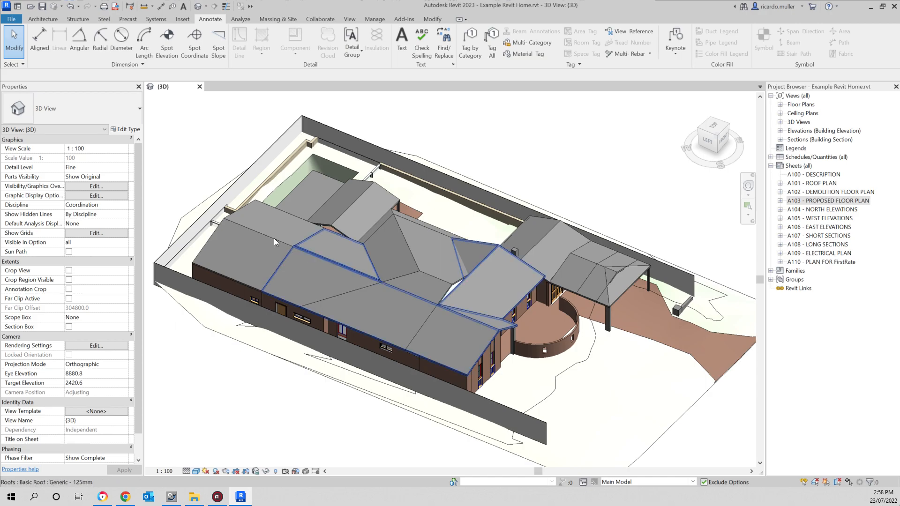
{"action": "middle_click_drag", "start_coordinate": [271, 253], "coordinate": [306, 259]}
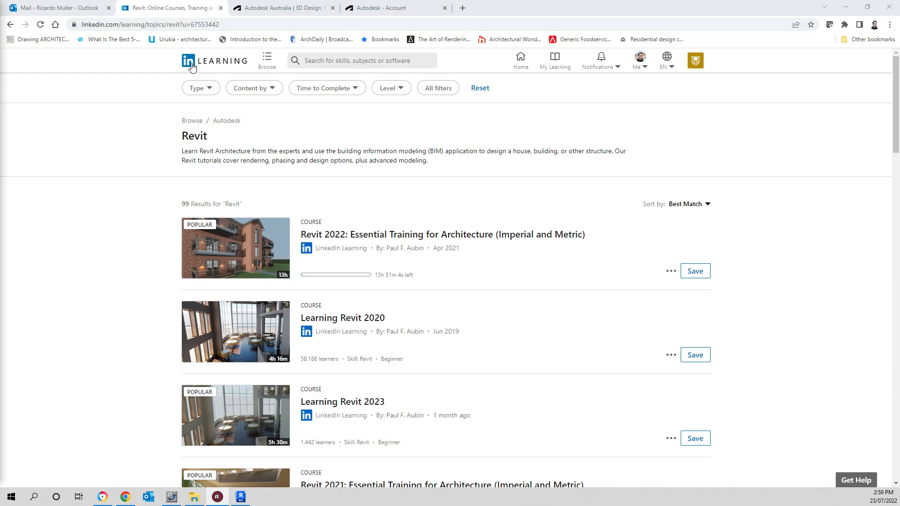
Step: Switch to LinkedIn Learning in the browser and look through the list of Revit courses and learning paths
{"action": "scroll", "coordinate": [312, 208], "scroll_direction": "down", "scroll_amount": 2}
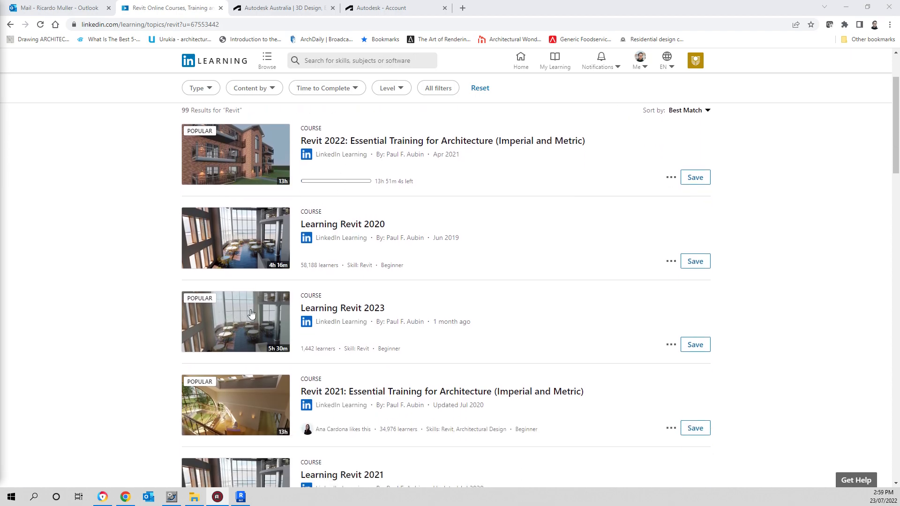
{"action": "scroll", "coordinate": [252, 314], "scroll_direction": "down", "scroll_amount": 1}
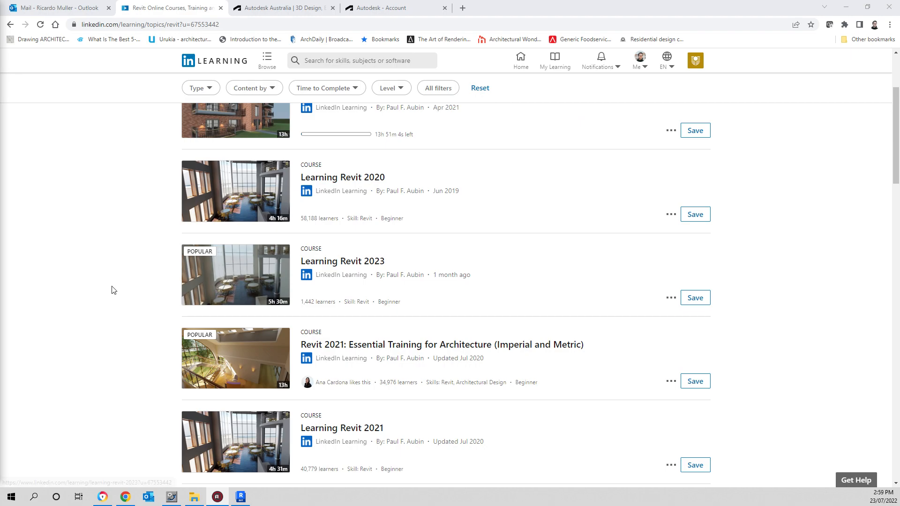
{"action": "scroll", "coordinate": [113, 290], "scroll_direction": "down", "scroll_amount": 2}
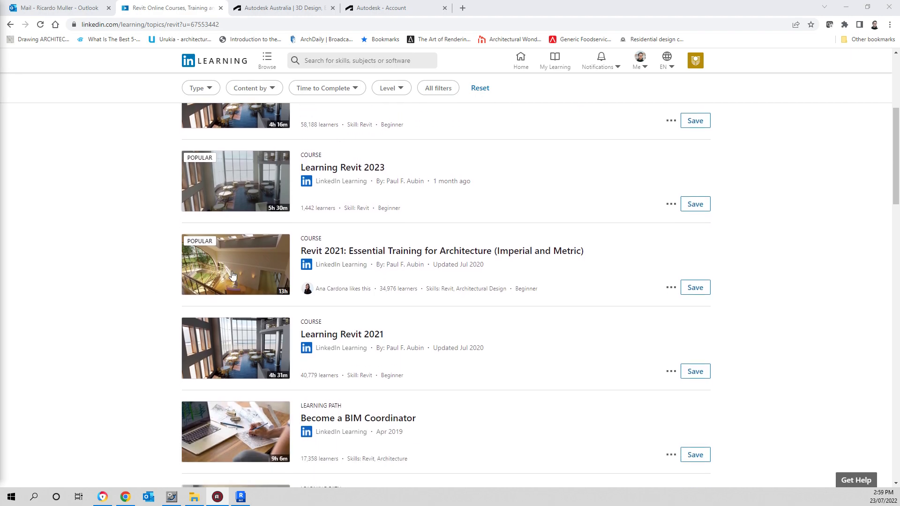
{"action": "scroll", "coordinate": [231, 356], "scroll_direction": "down", "scroll_amount": 4}
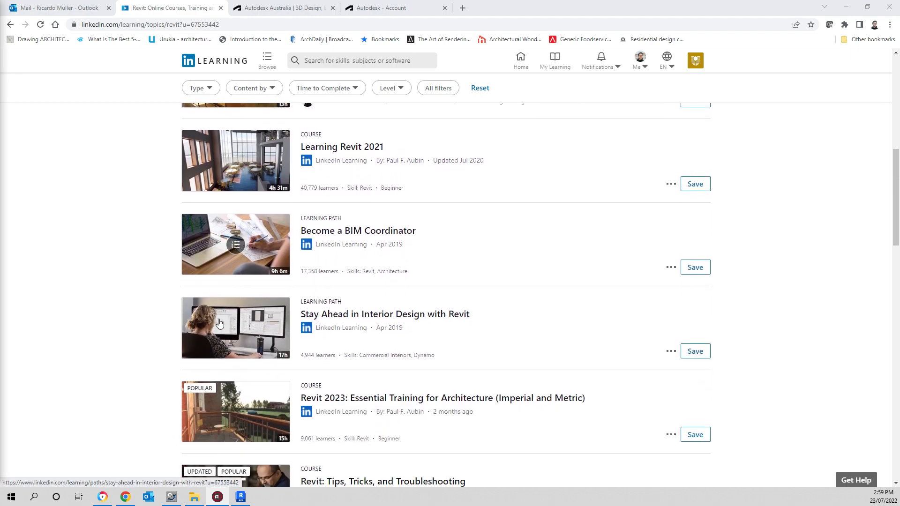
{"action": "scroll", "coordinate": [210, 183], "scroll_direction": "up", "scroll_amount": 8}
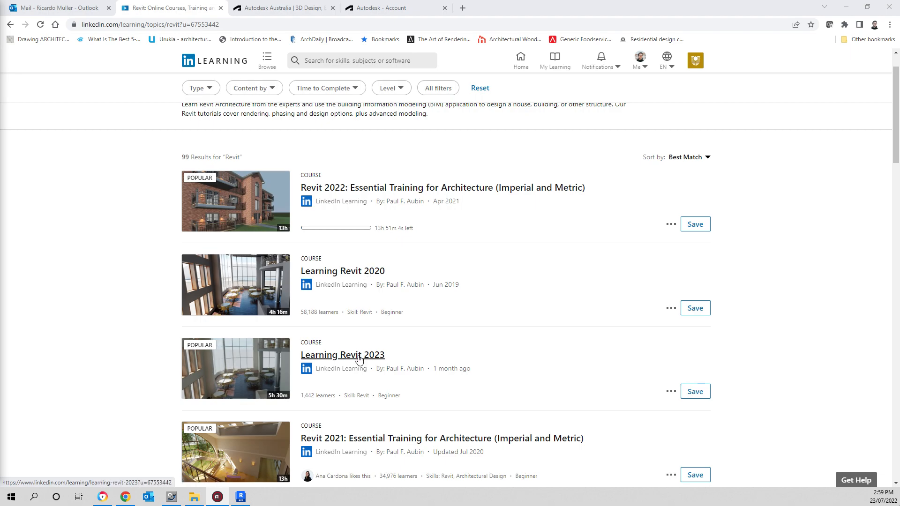
{"action": "scroll", "coordinate": [359, 360], "scroll_direction": "down", "scroll_amount": 1}
{"action": "scroll", "coordinate": [358, 358], "scroll_direction": "down", "scroll_amount": 1}
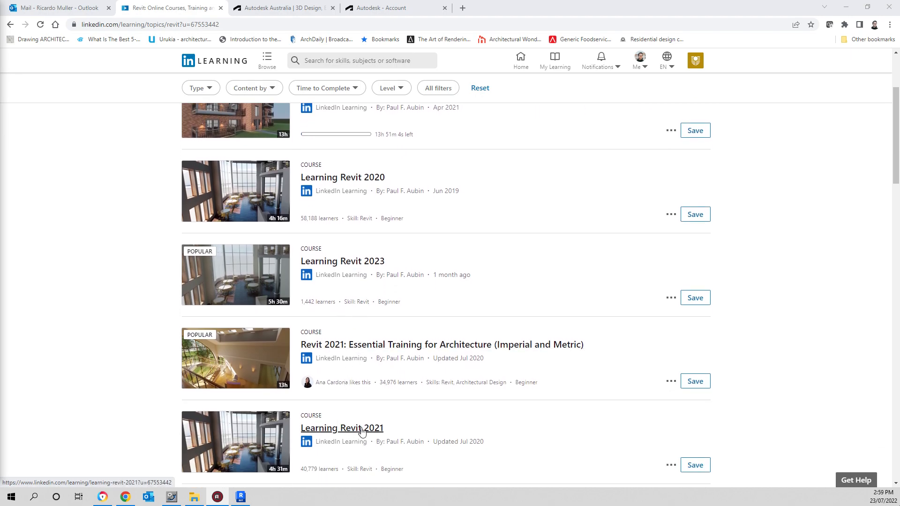
{"action": "scroll", "coordinate": [394, 433], "scroll_direction": "down", "scroll_amount": 1}
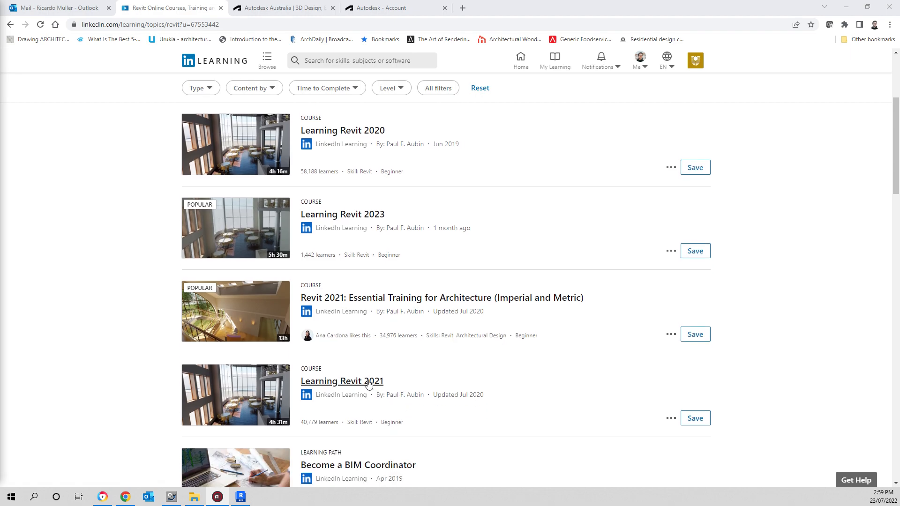
{"action": "scroll", "coordinate": [370, 385], "scroll_direction": "down", "scroll_amount": 1}
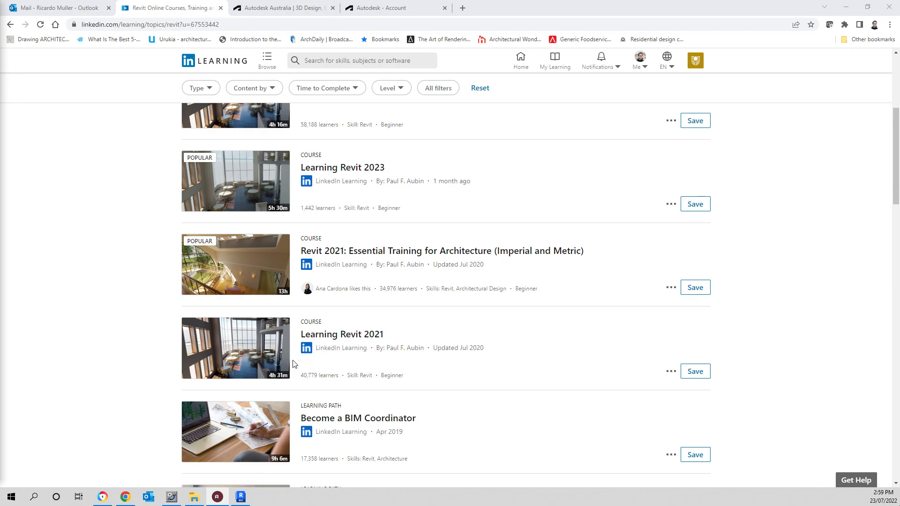
{"action": "scroll", "coordinate": [117, 326], "scroll_direction": "up", "scroll_amount": 5}
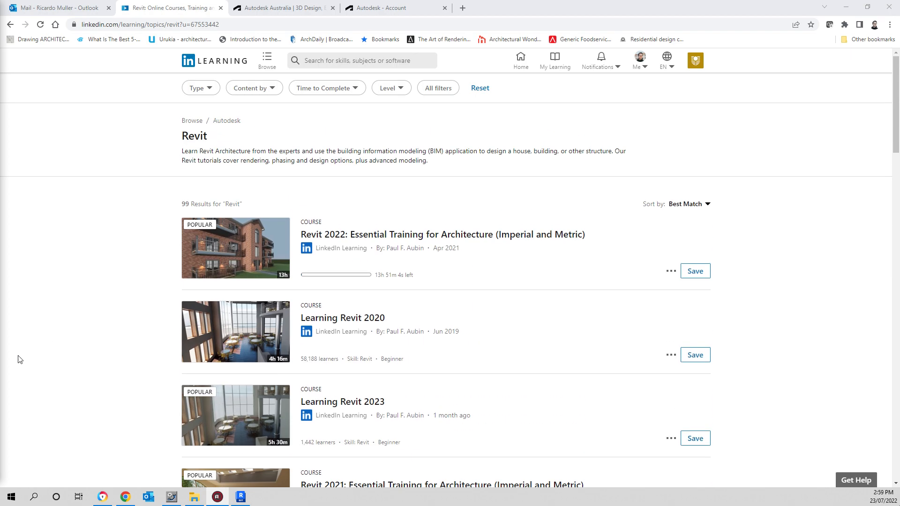